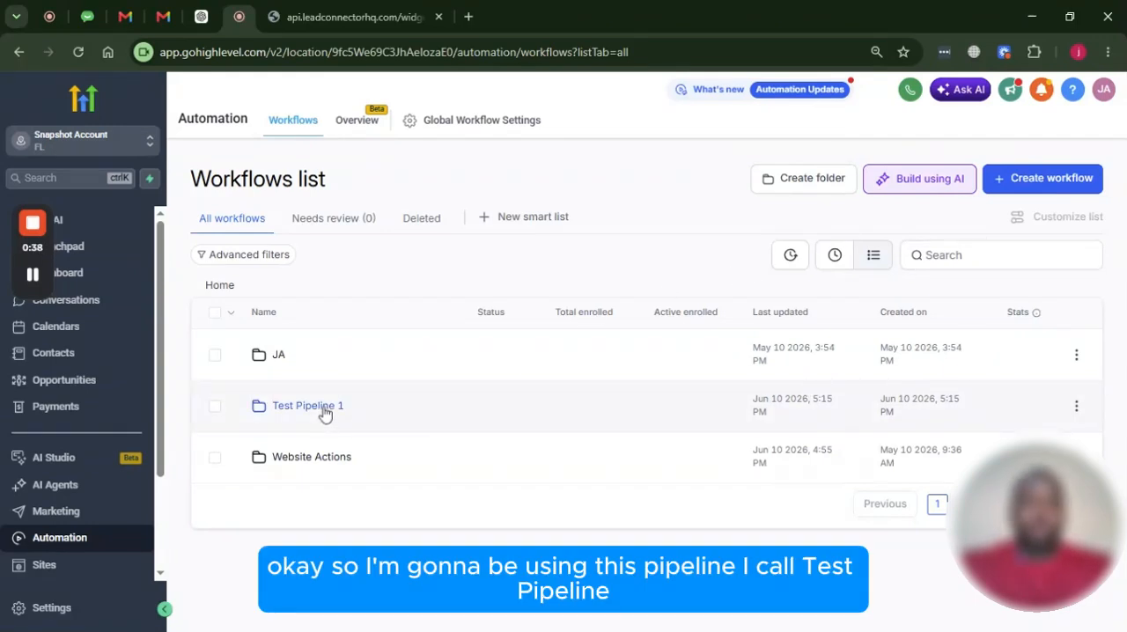
Create a new workflow from scratch inside the Test Pipeline 1 folder and dismiss the auto-save introduction
click(325, 411)
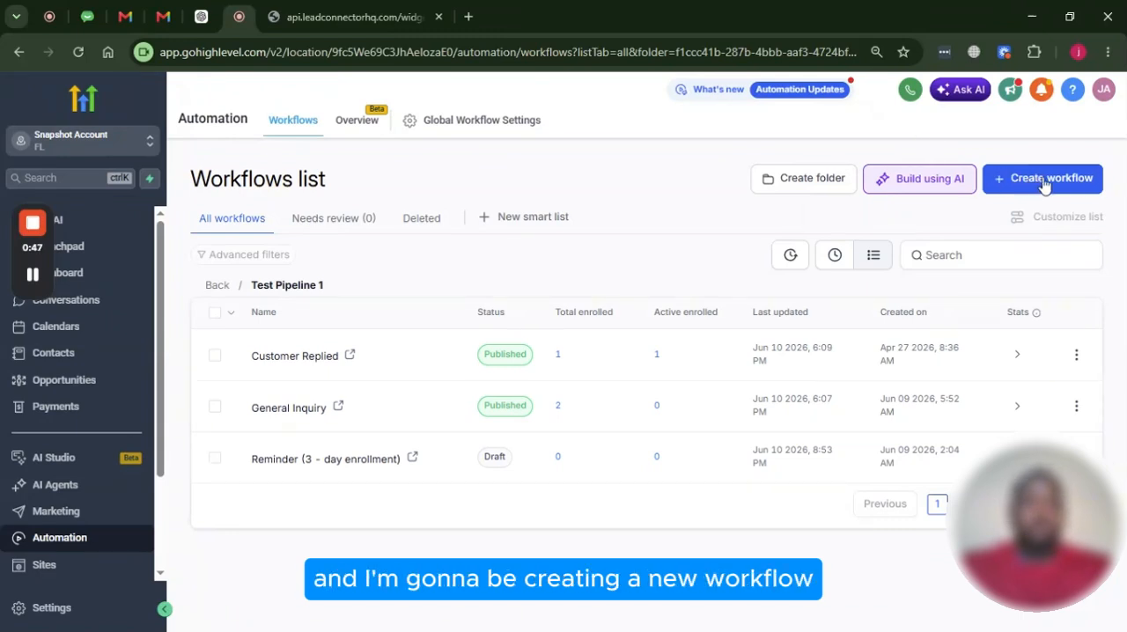
click(1036, 186)
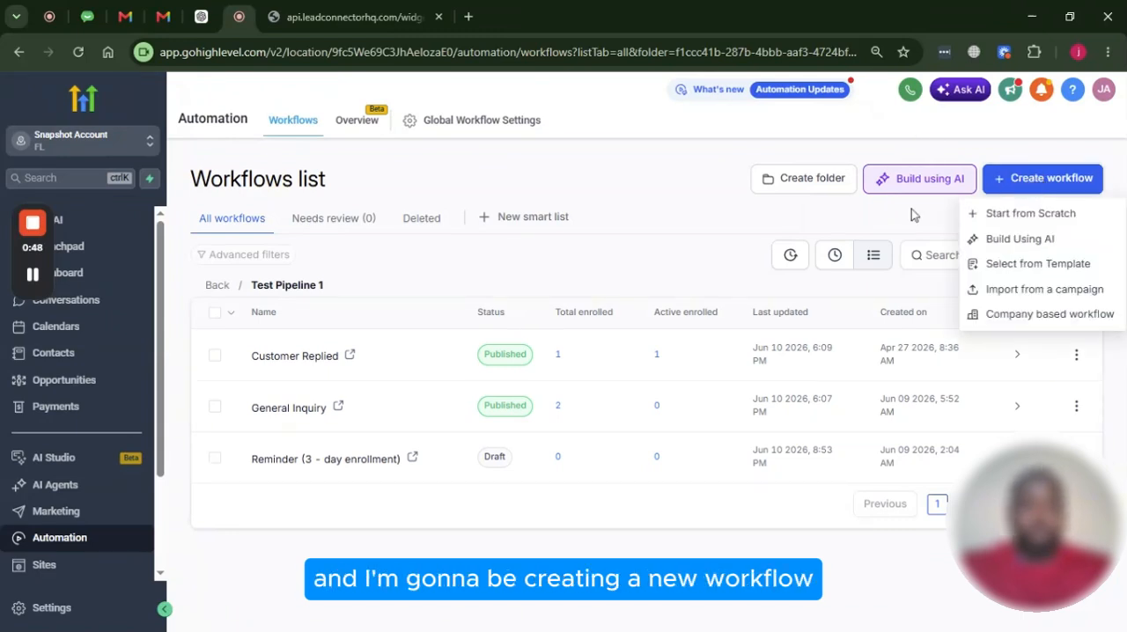
click(1060, 216)
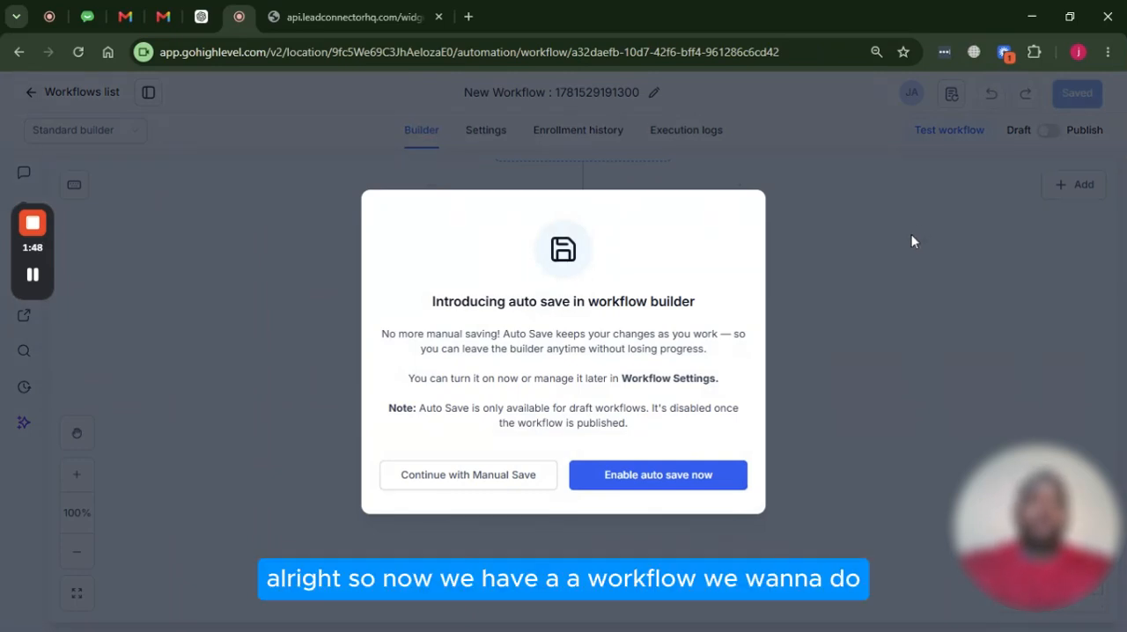
click(912, 235)
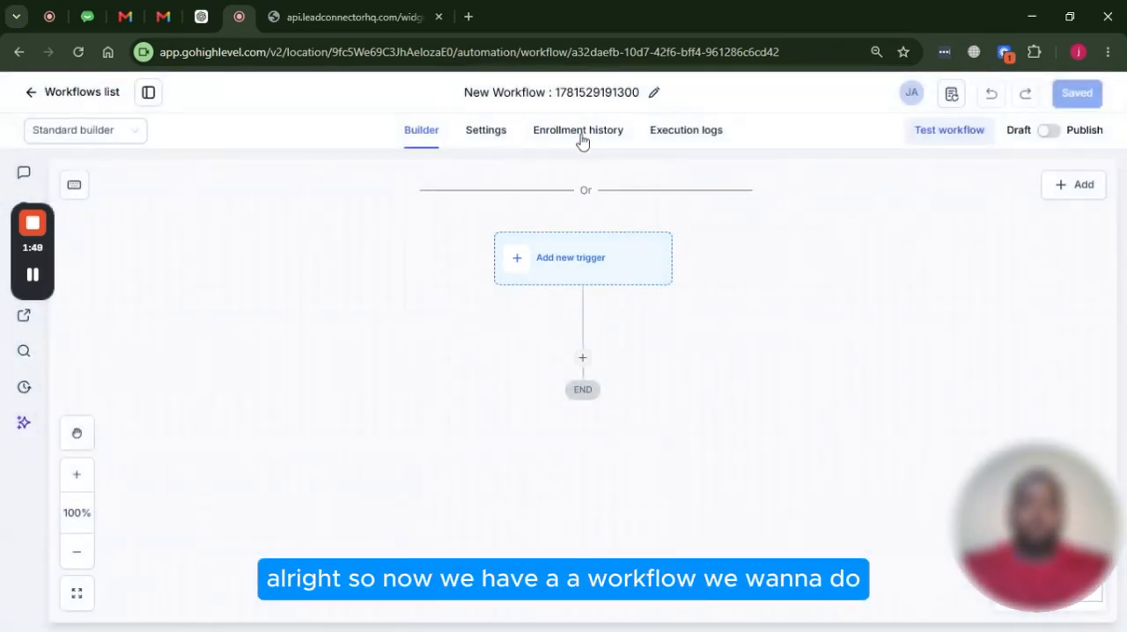
Rename the workflow "Appointment Booked" followed by the personal calendar's name in parentheses
click(569, 98)
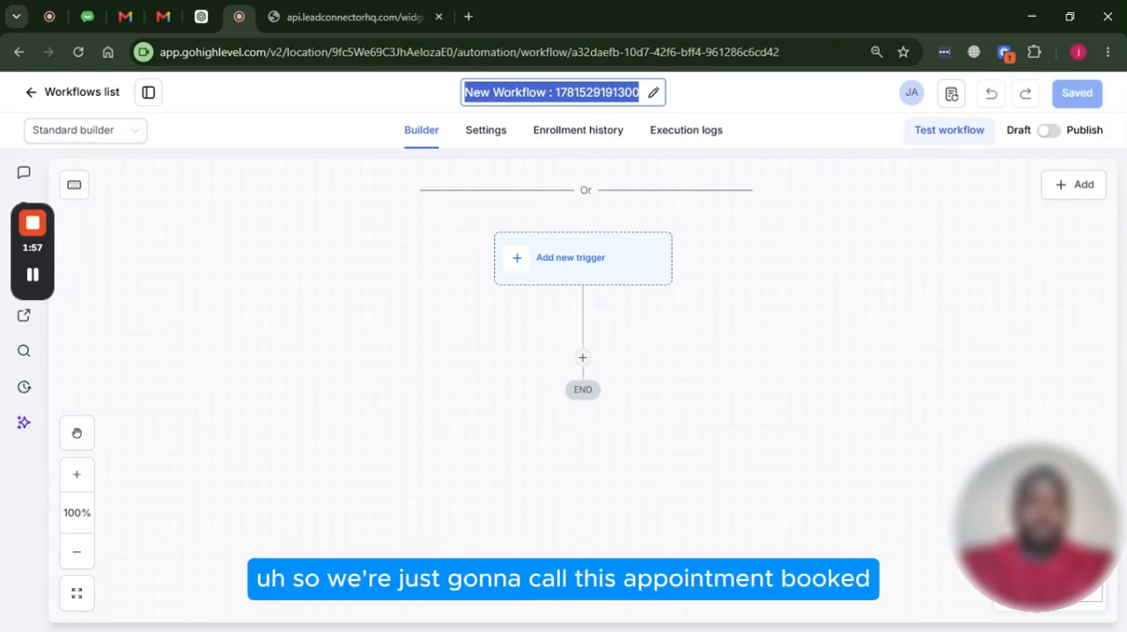
text(A)
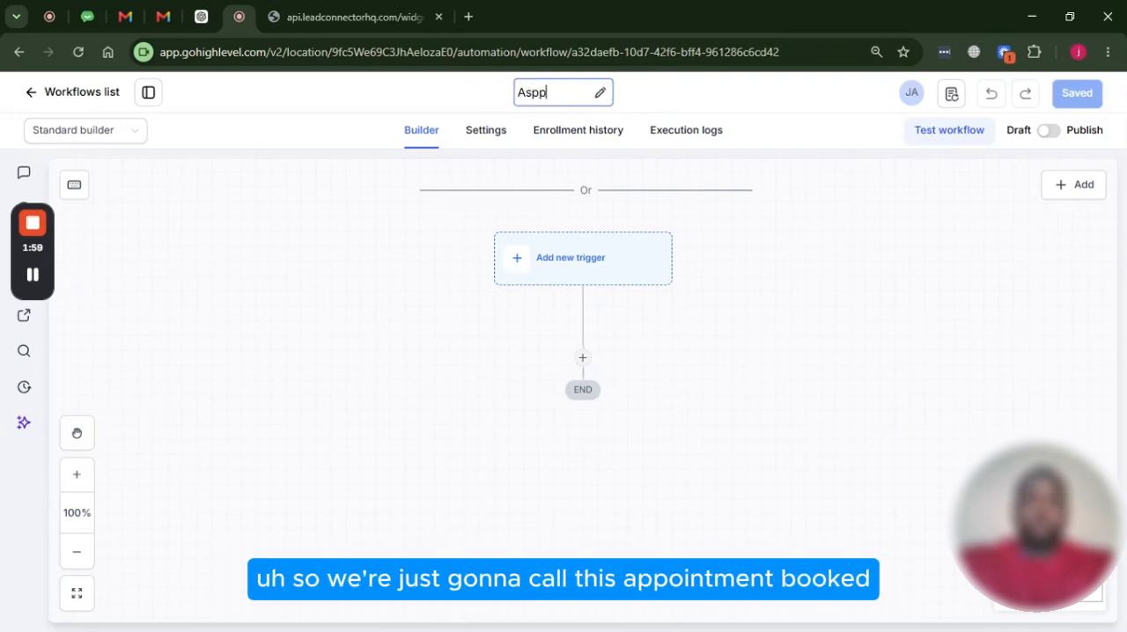
text(s)
key(BackSpace)
text(ppoin)
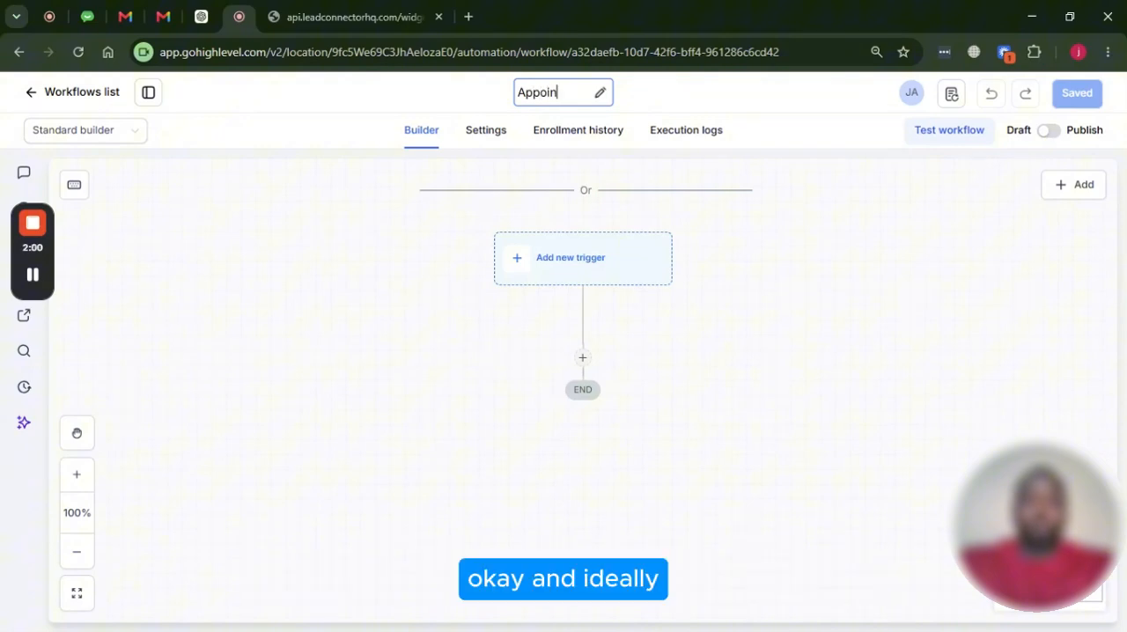
text(tment Booke)
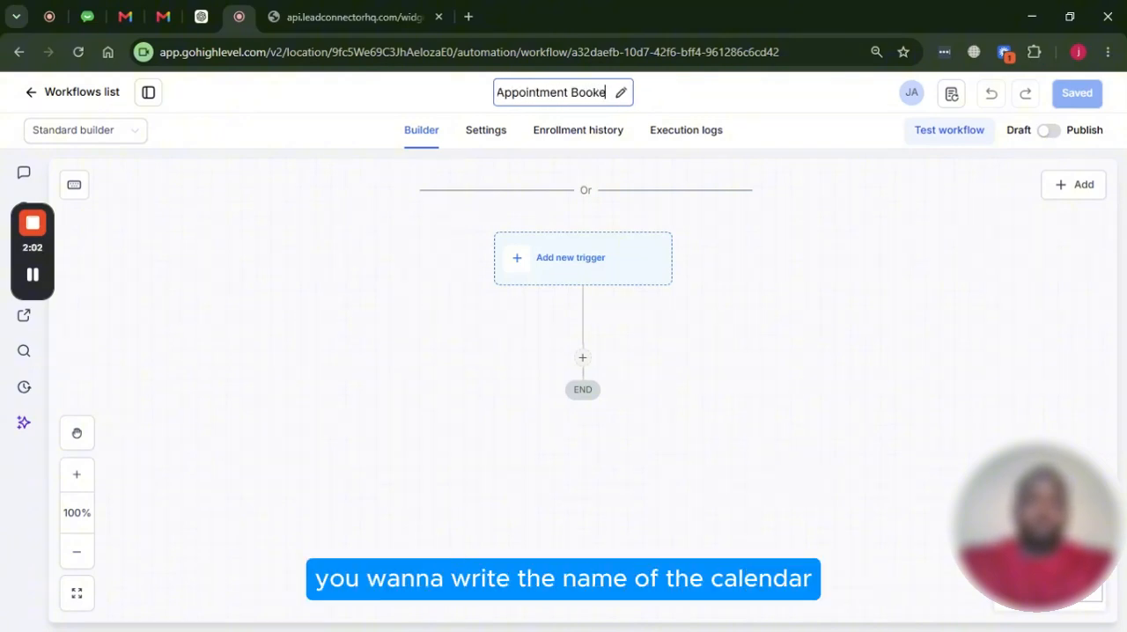
text(d)
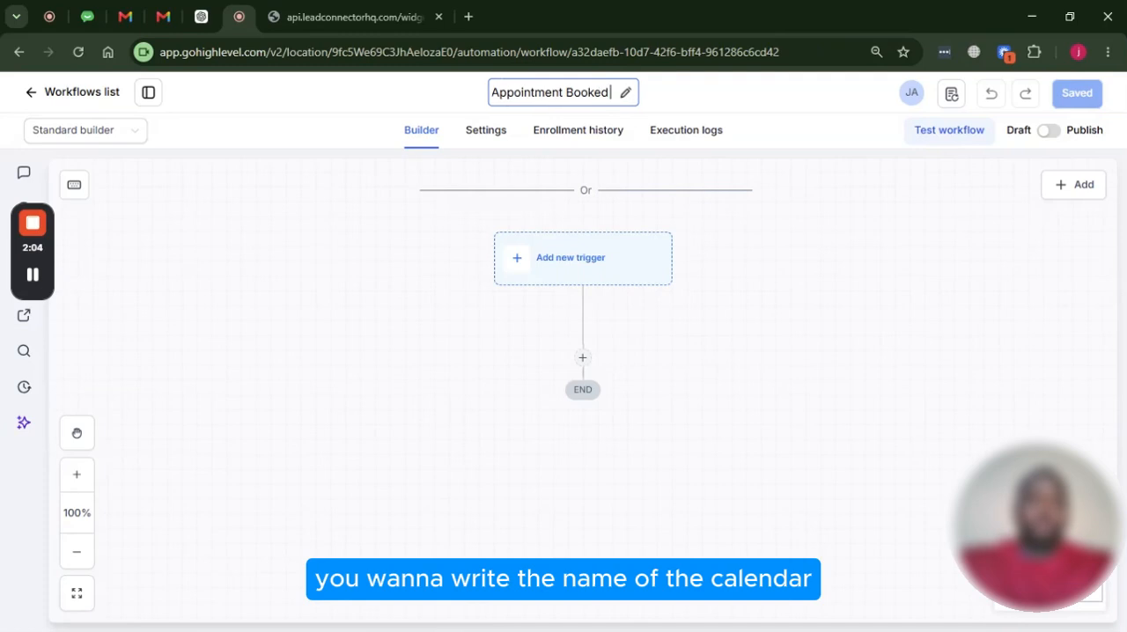
text( (J)
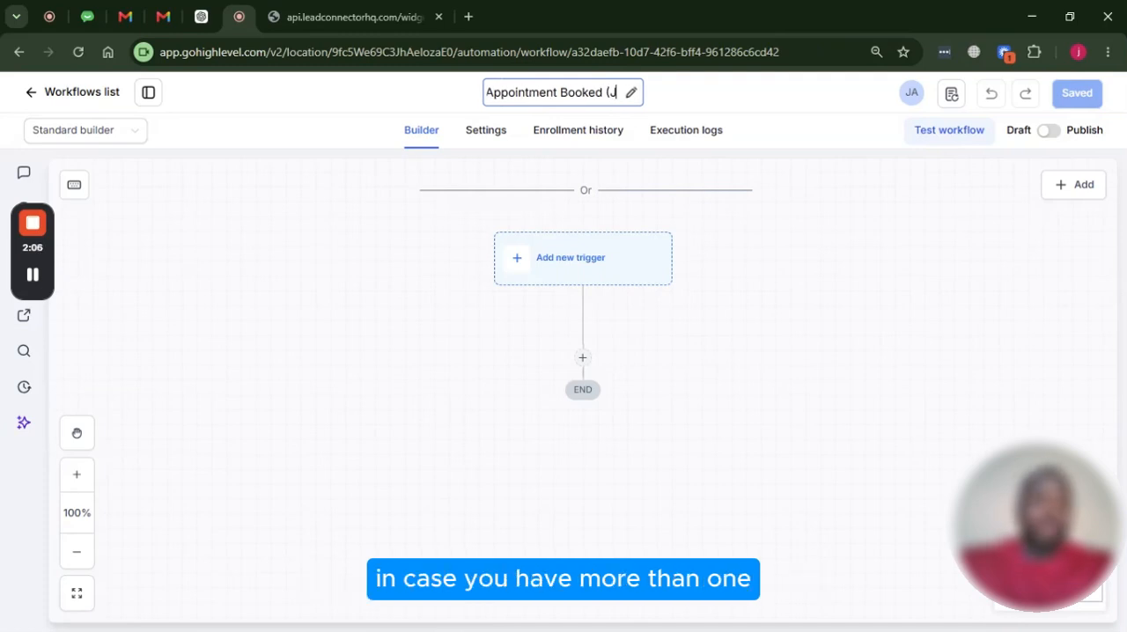
text(osep)
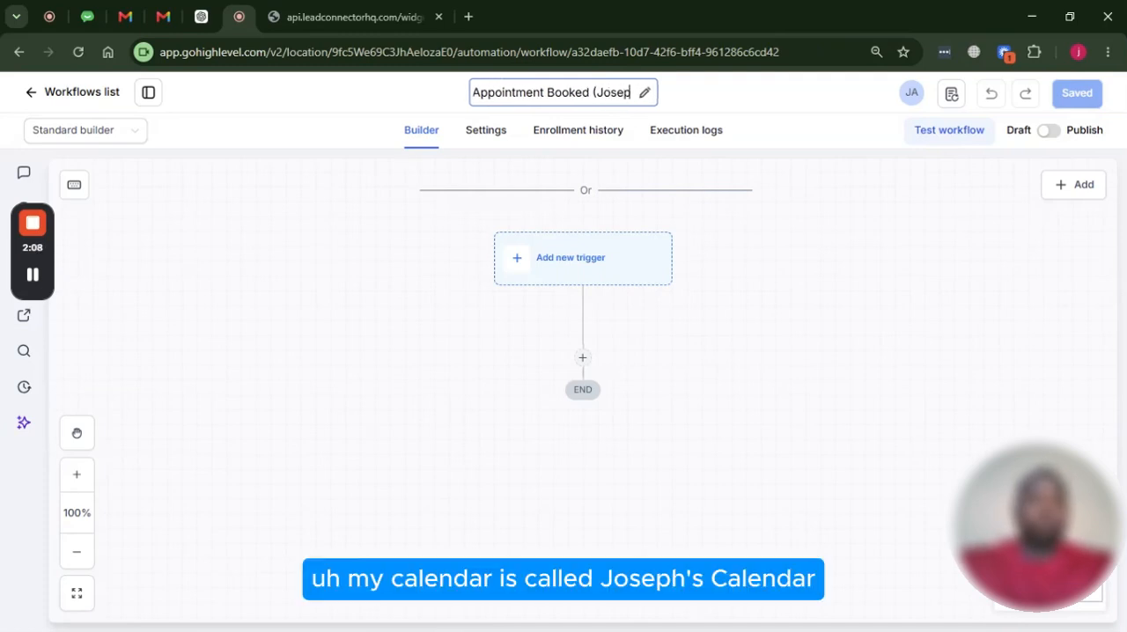
text(h's )
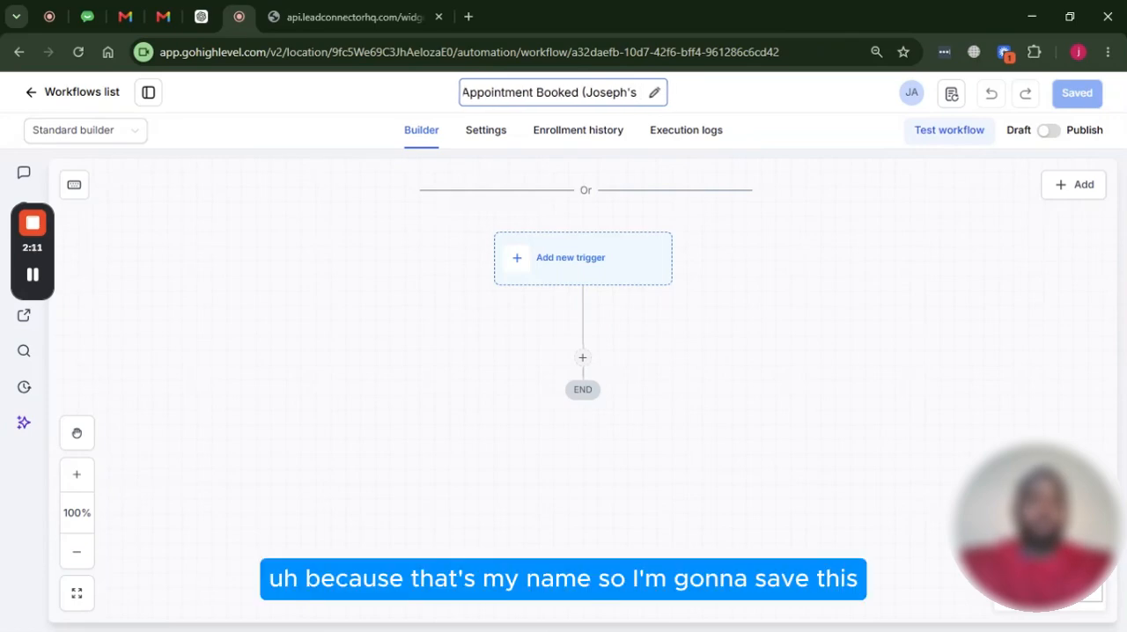
text(Calendar)
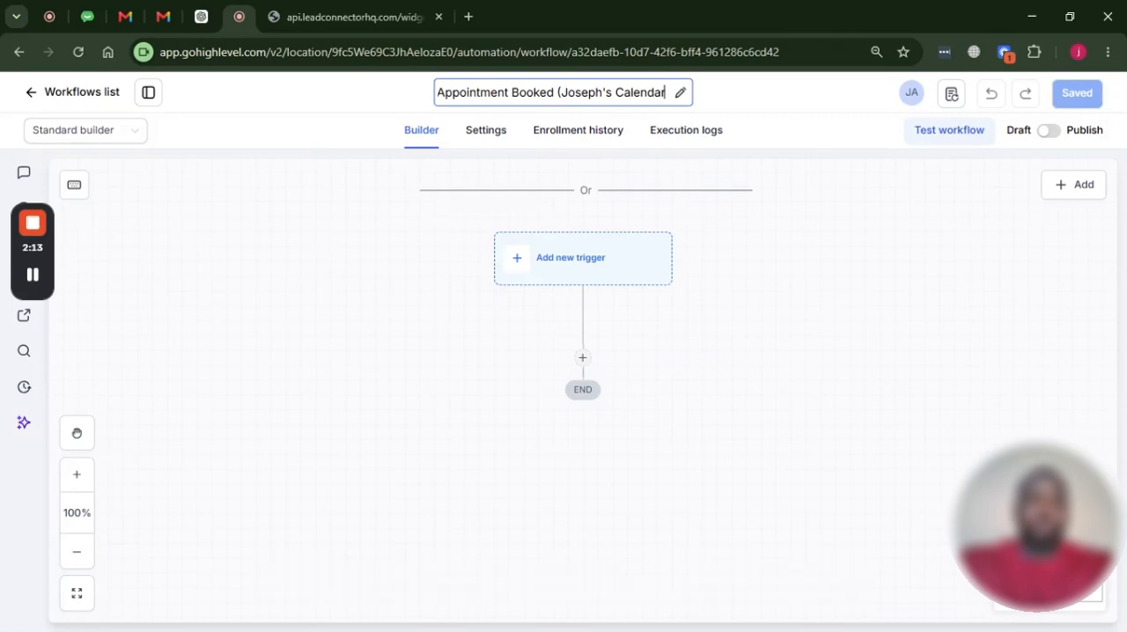
text())
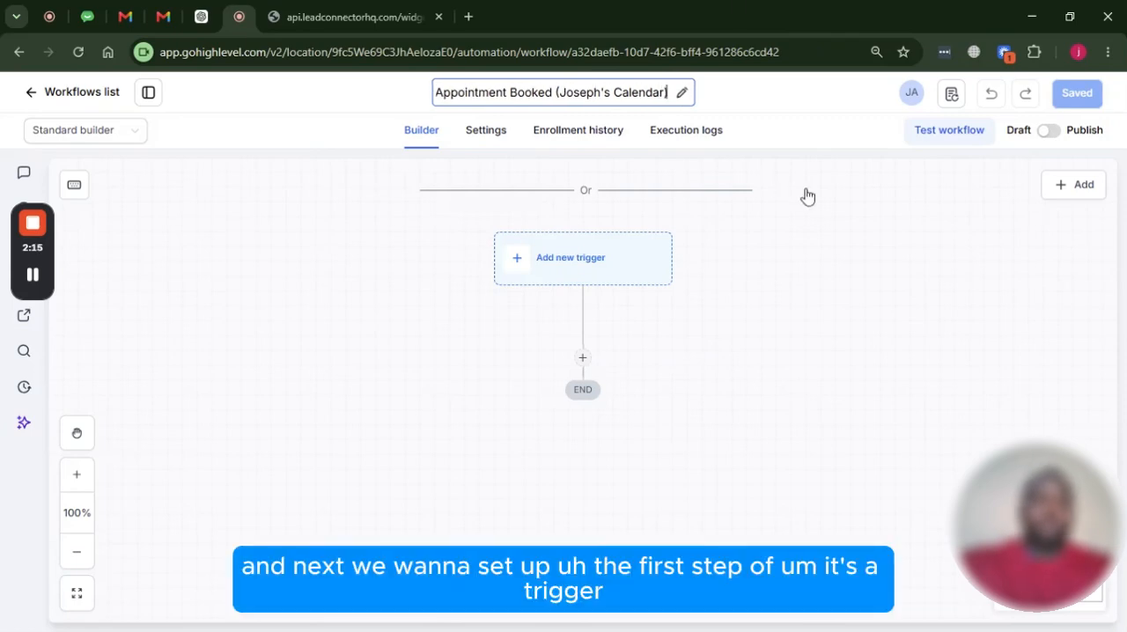
click(803, 229)
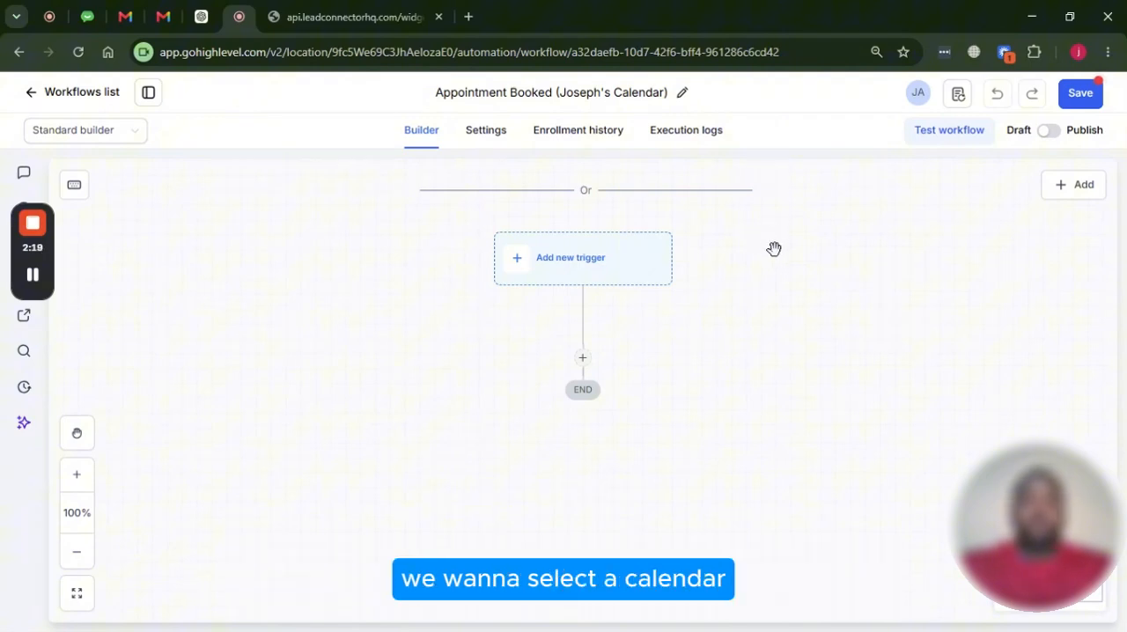
Add a "Customer booked appointment" trigger to the workflow, searching the triggers for "app"
click(588, 268)
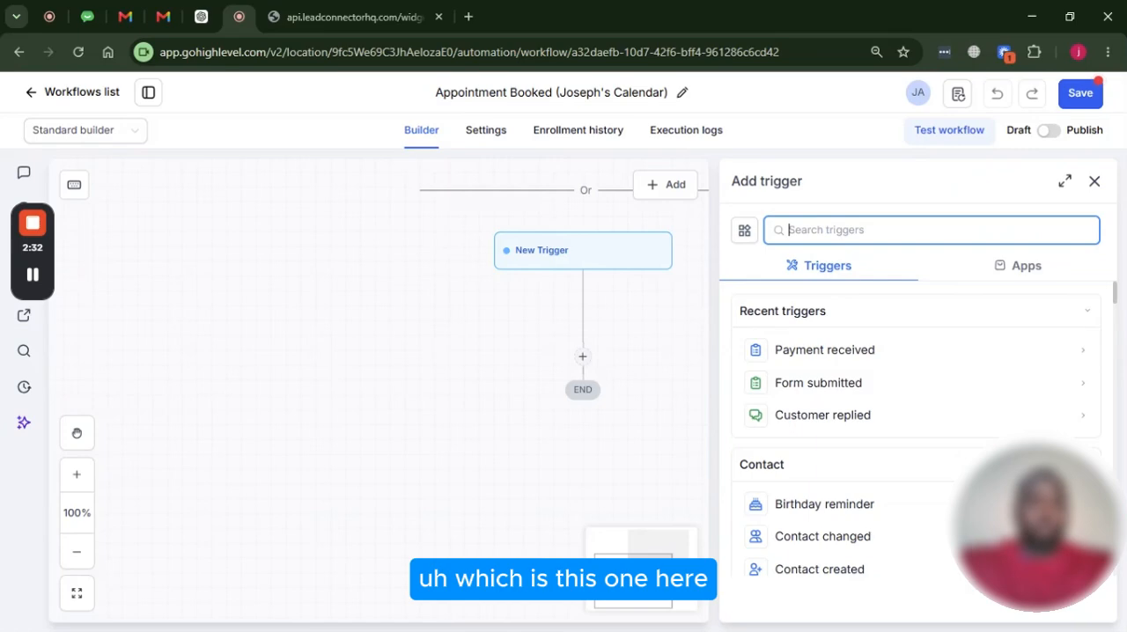
text(ap)
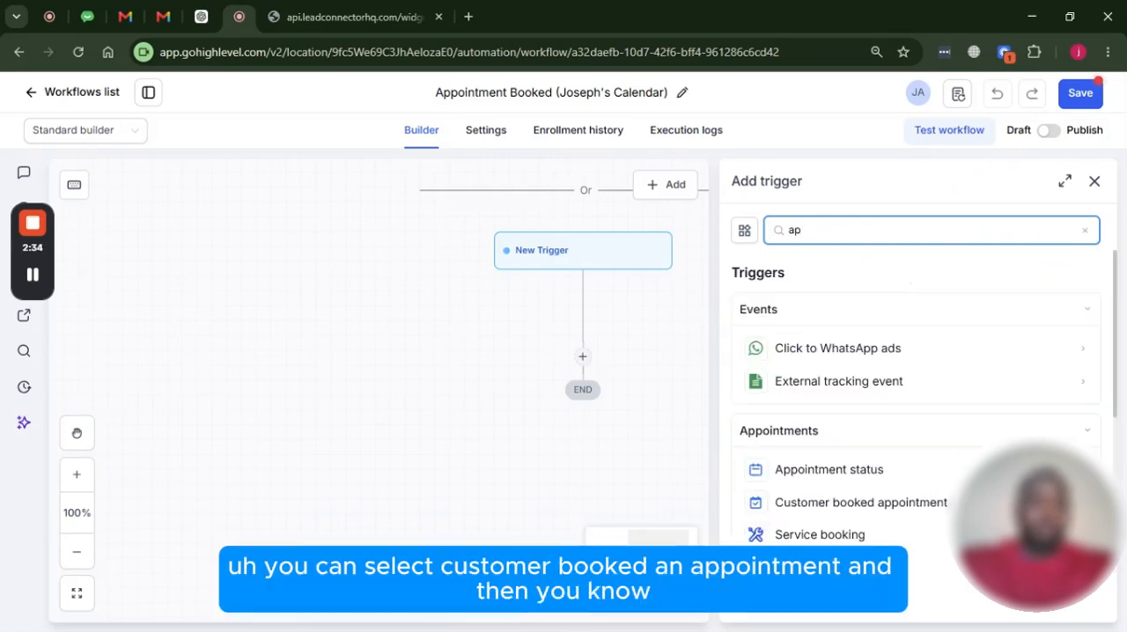
text(p)
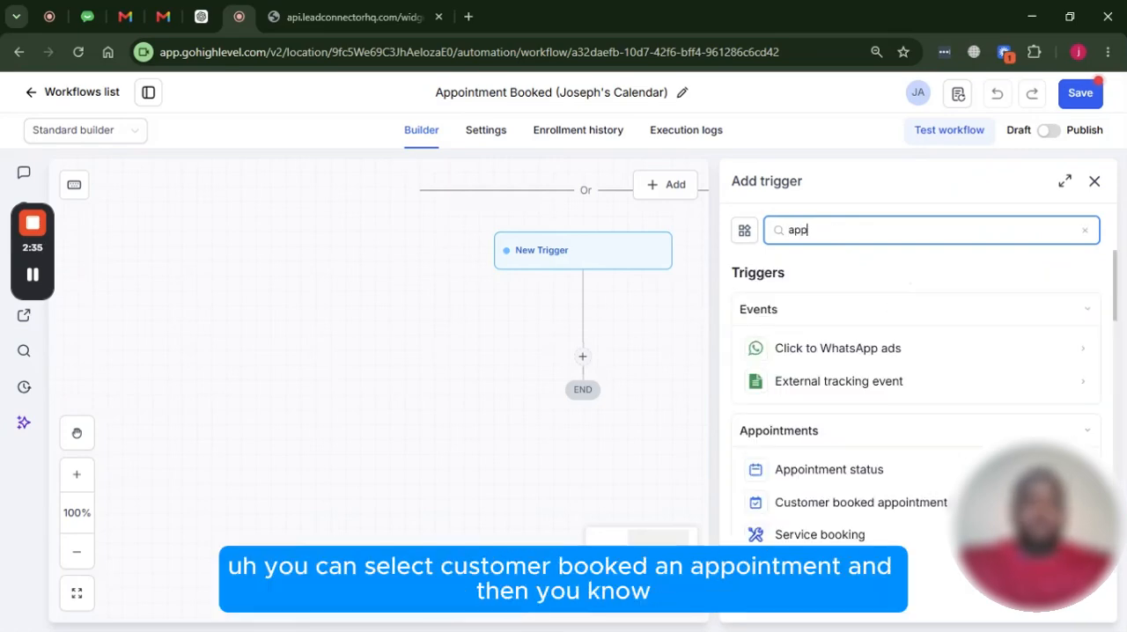
click(846, 504)
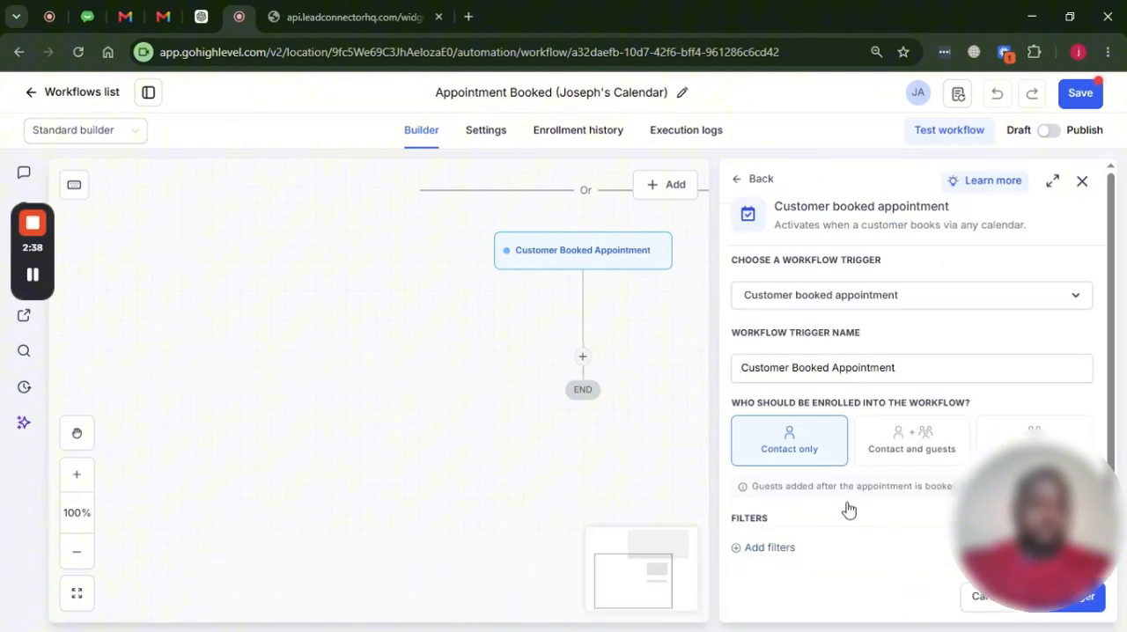
Add an "In calendar" filter set to the personal calendar to the appointment trigger and save the trigger
scroll(841, 339, down, 1)
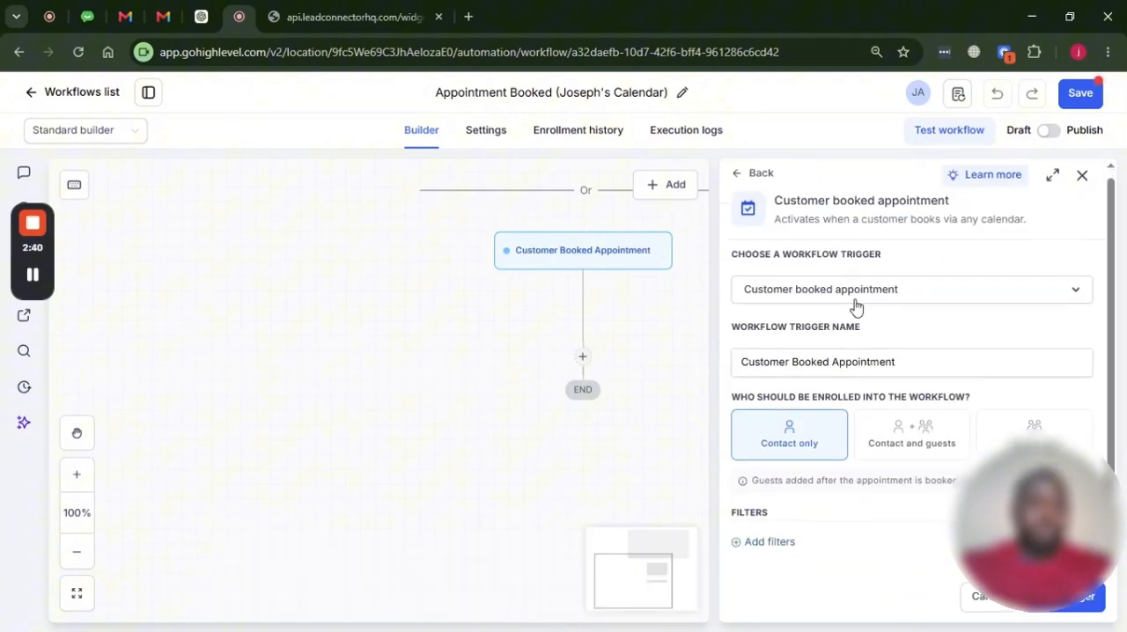
click(770, 541)
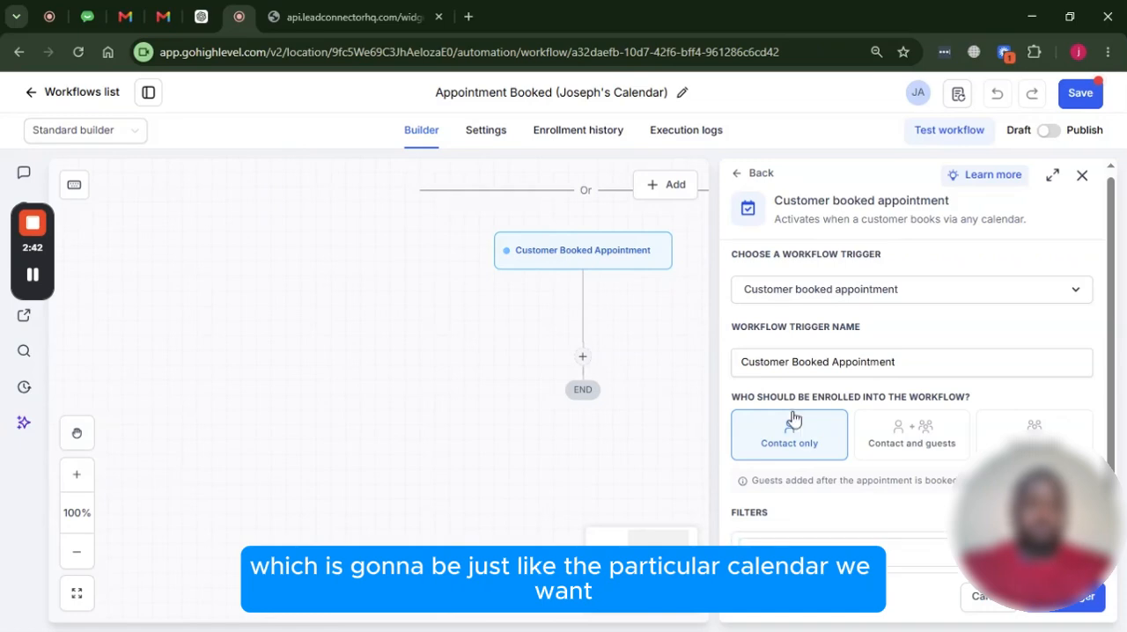
click(800, 491)
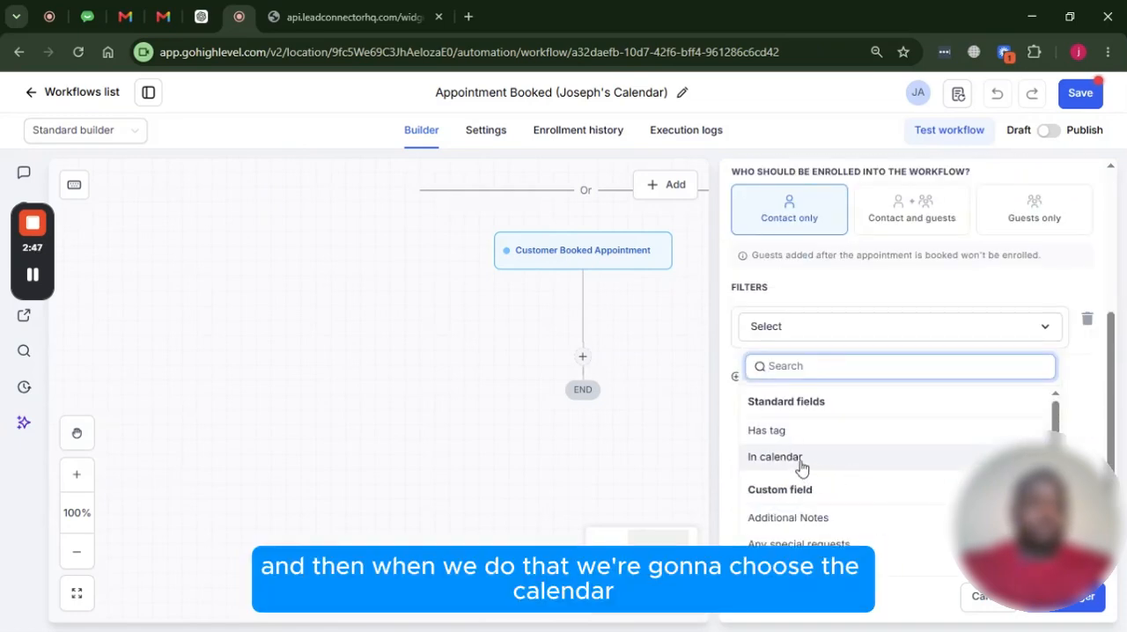
click(801, 462)
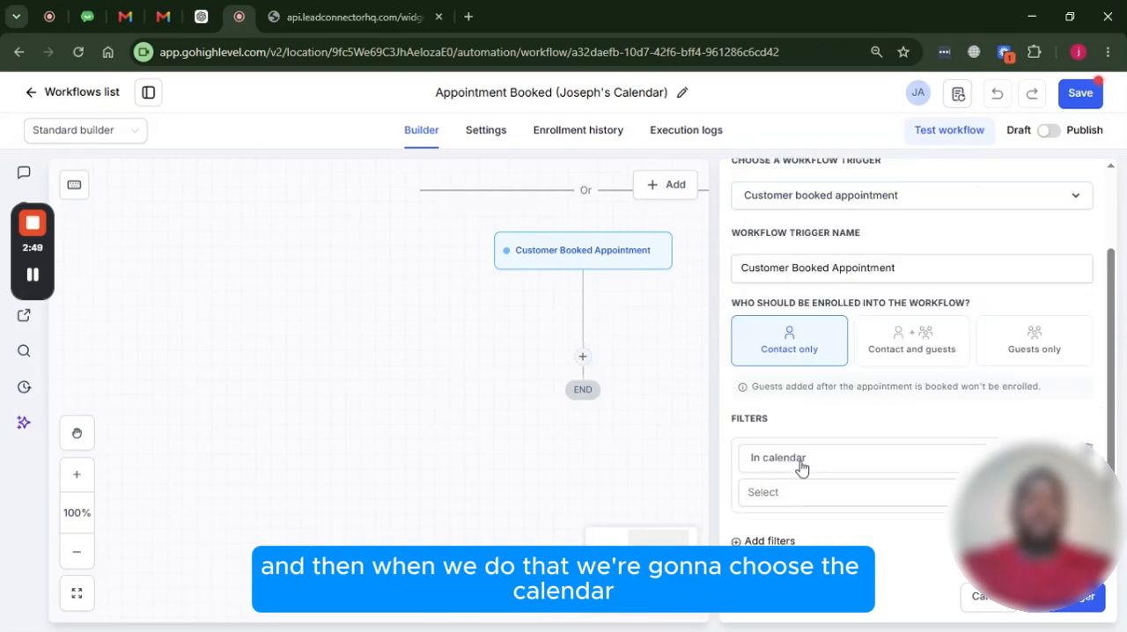
click(824, 495)
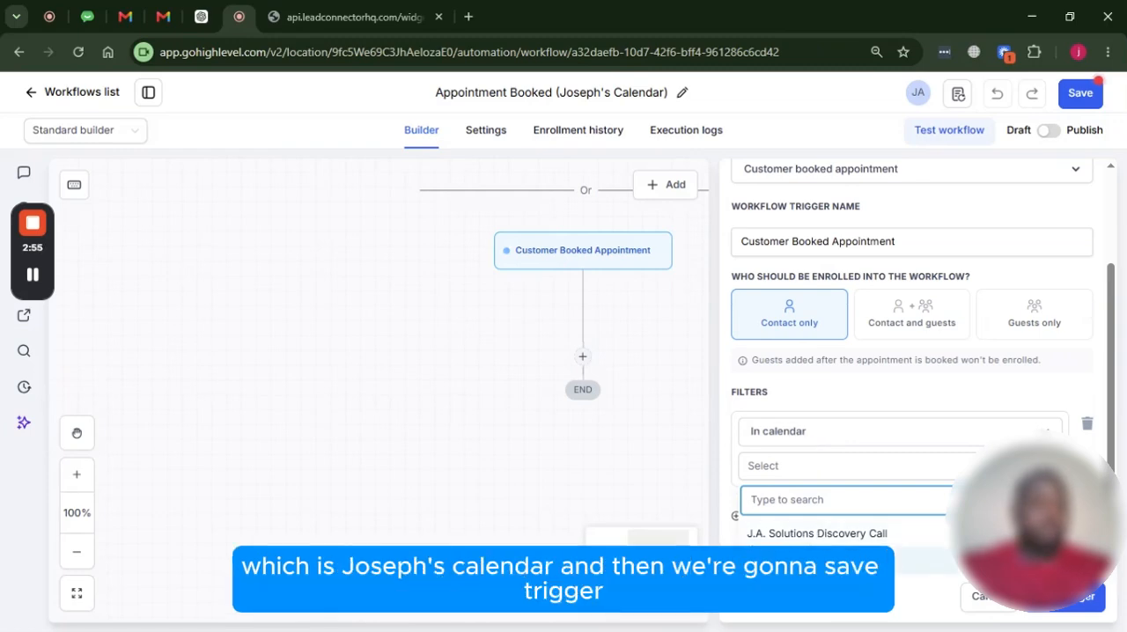
click(817, 561)
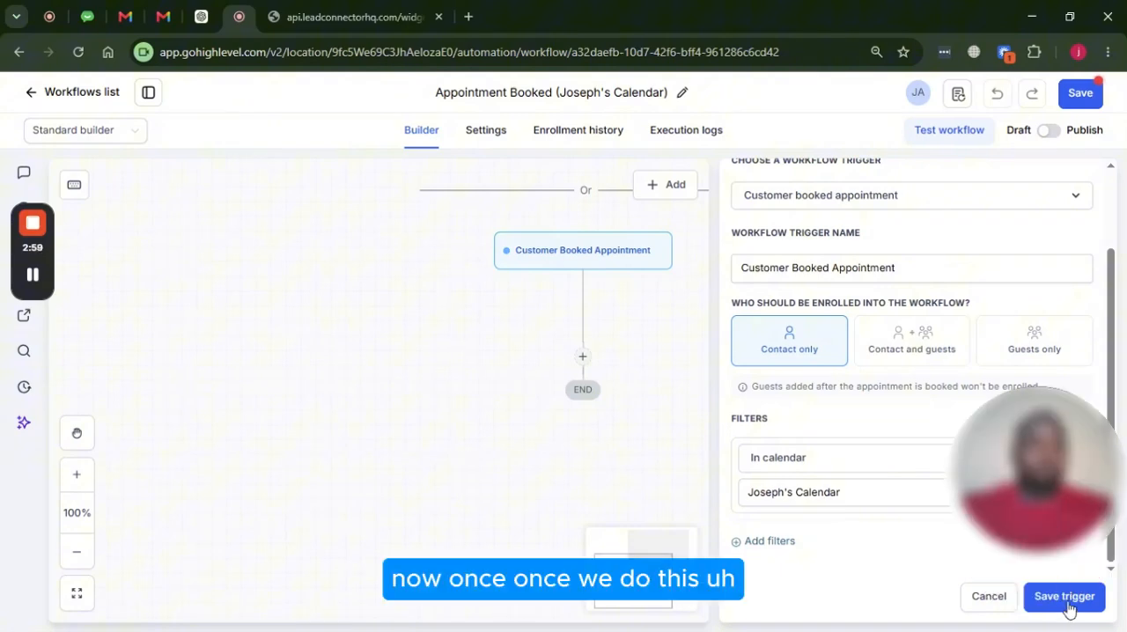
click(1065, 597)
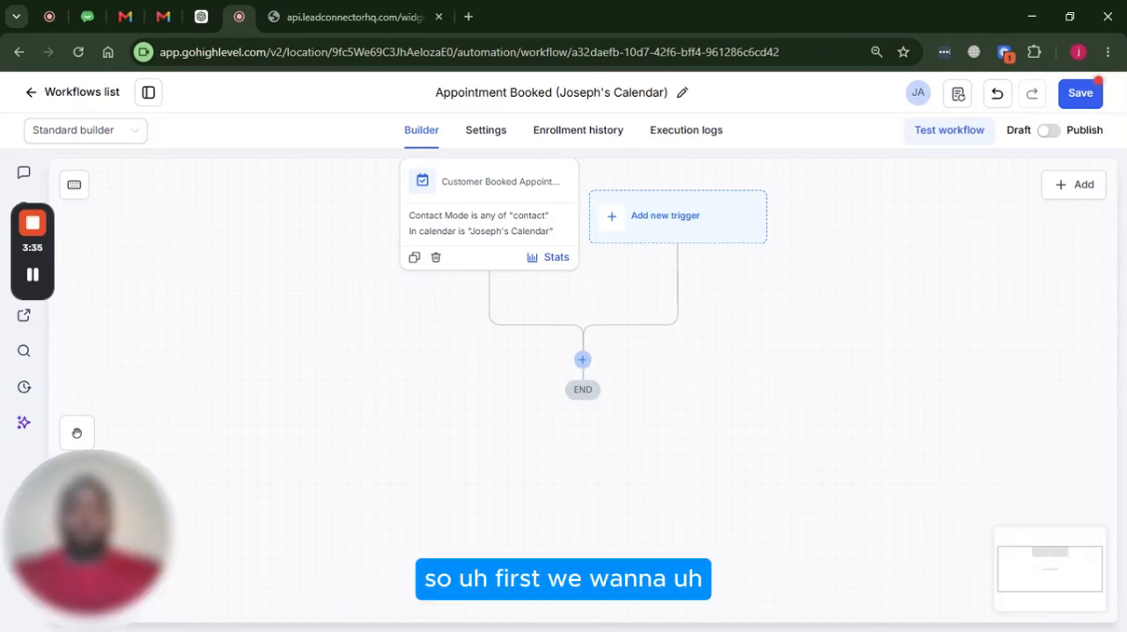
Add a "Send internal notification" action after the trigger and set its notification type to Email
click(583, 361)
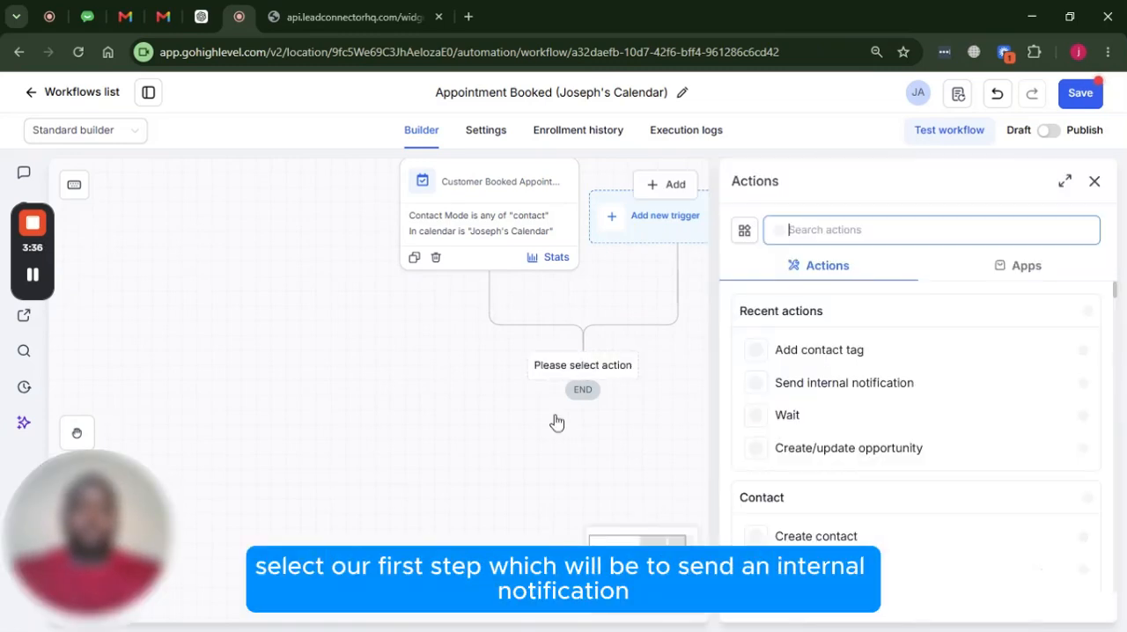
click(861, 384)
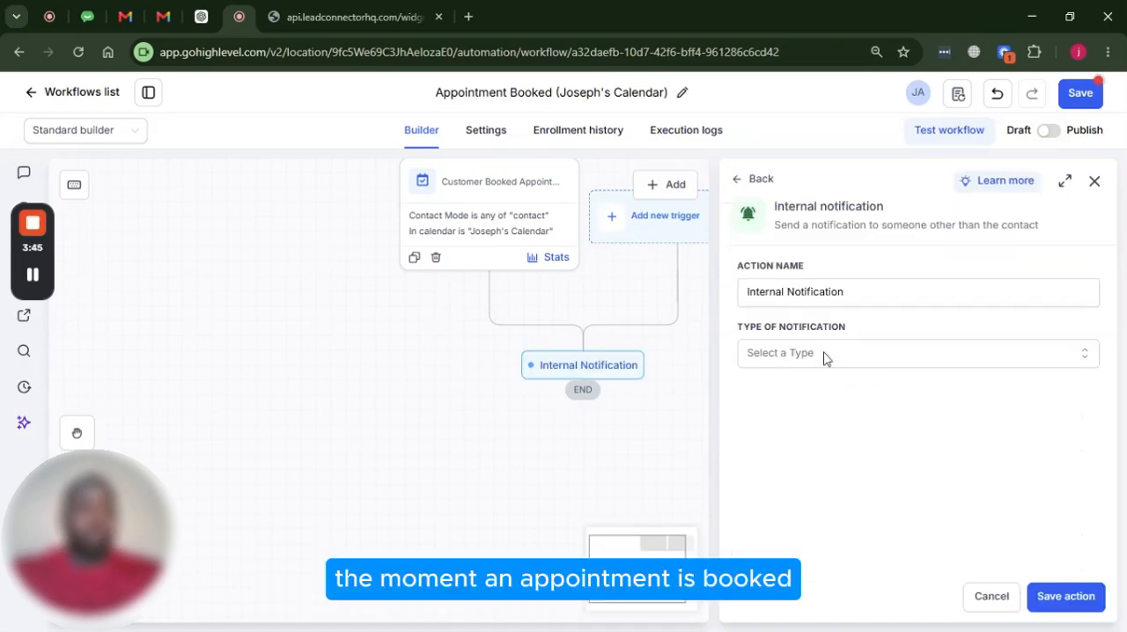
click(827, 357)
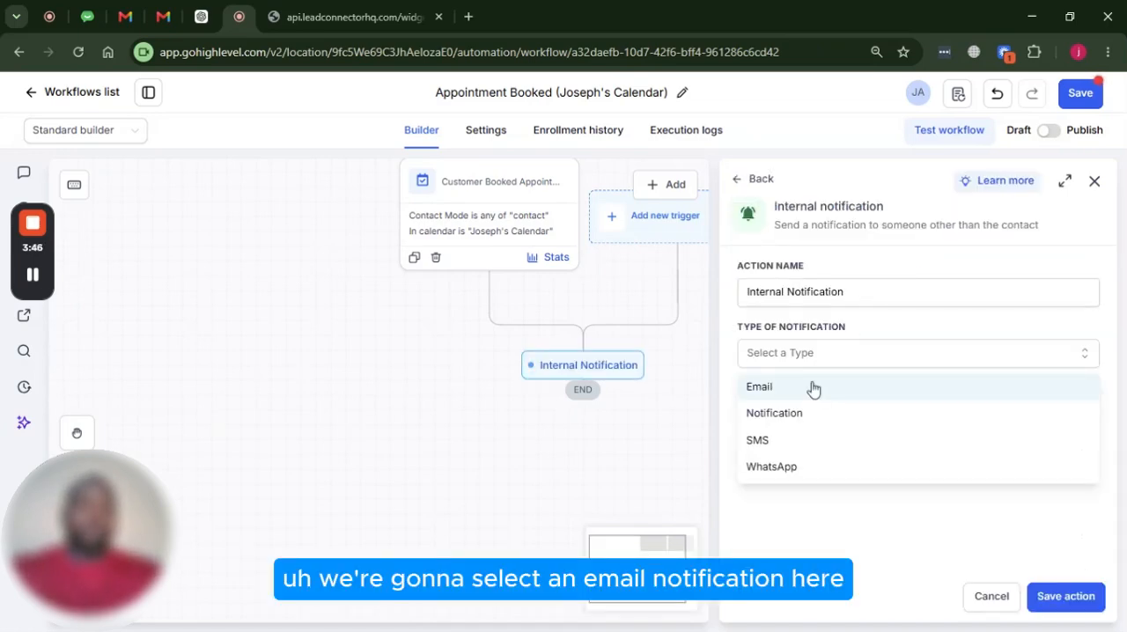
click(812, 389)
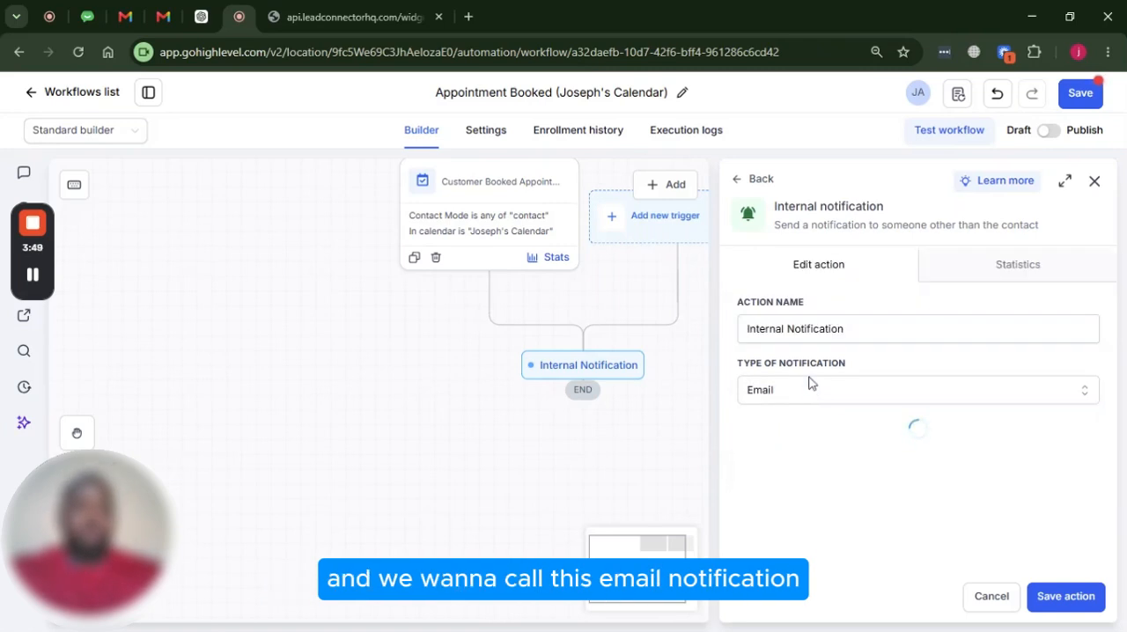
Rename the internal notification action "Email Notification"
click(825, 328)
drag(843, 328, 745, 328)
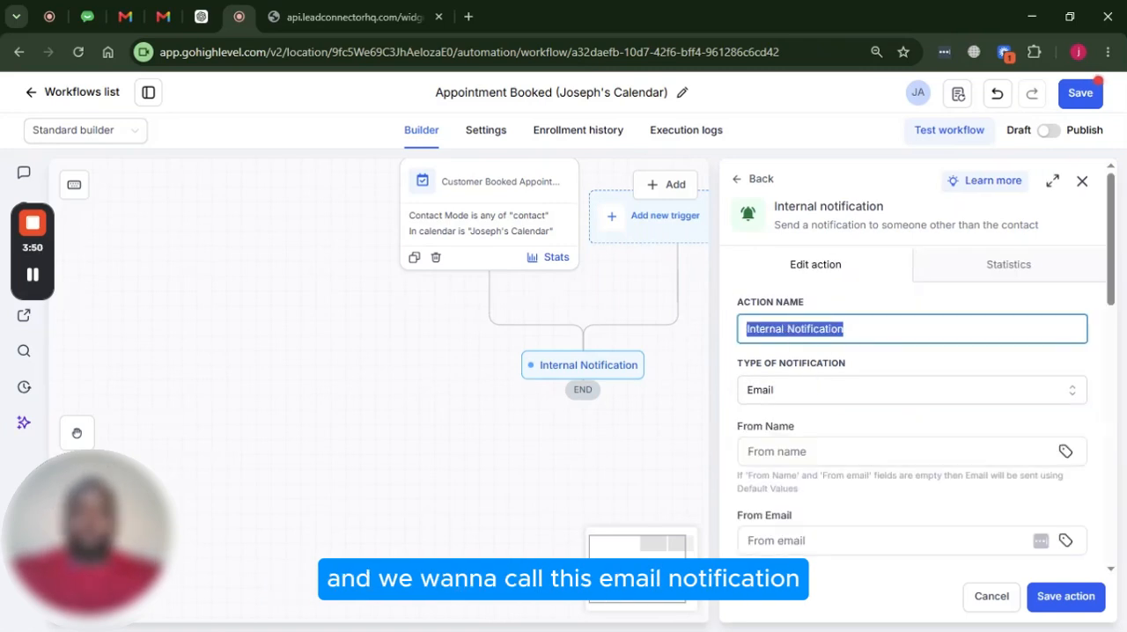
text(Email)
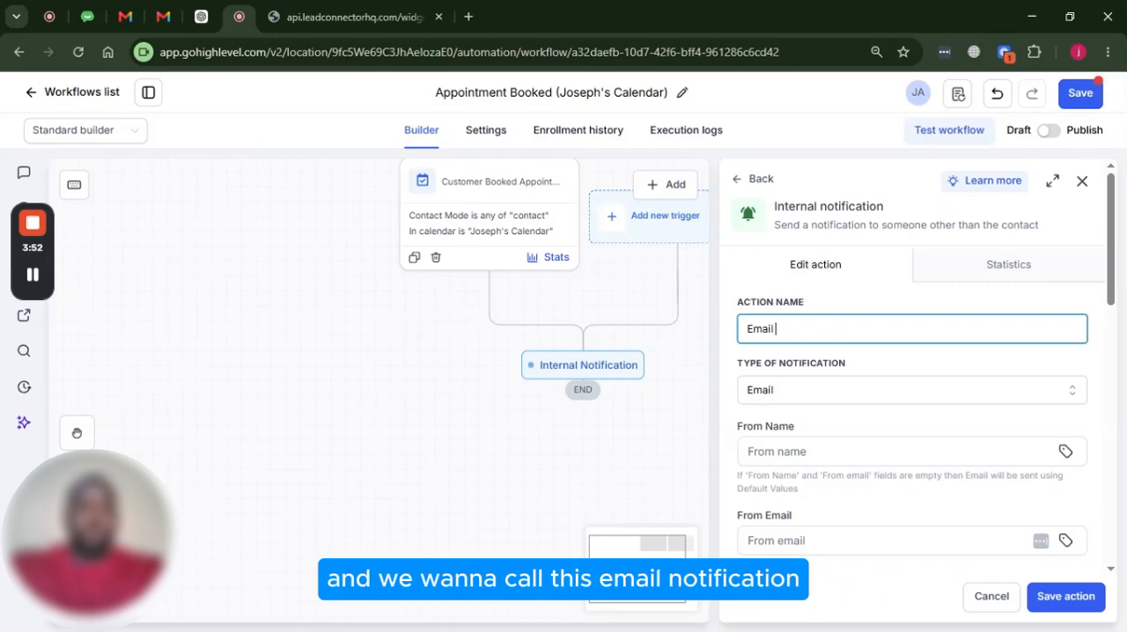
text( Notification)
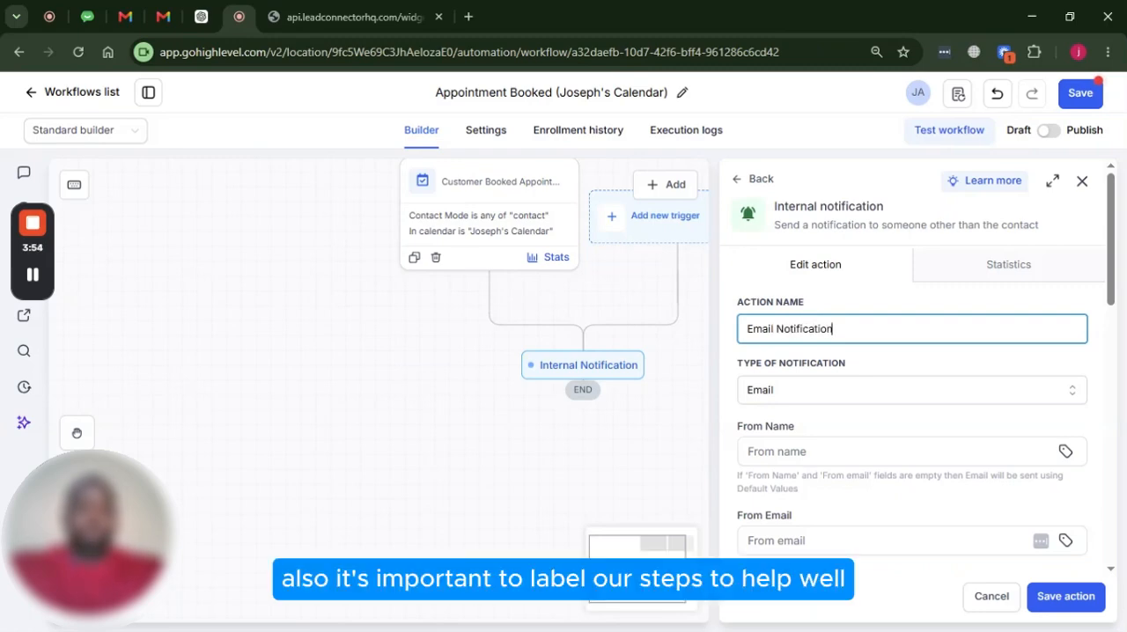
Set the email notification's From Name to the account name custom value, {{location.name}}
scroll(851, 319, down, 2)
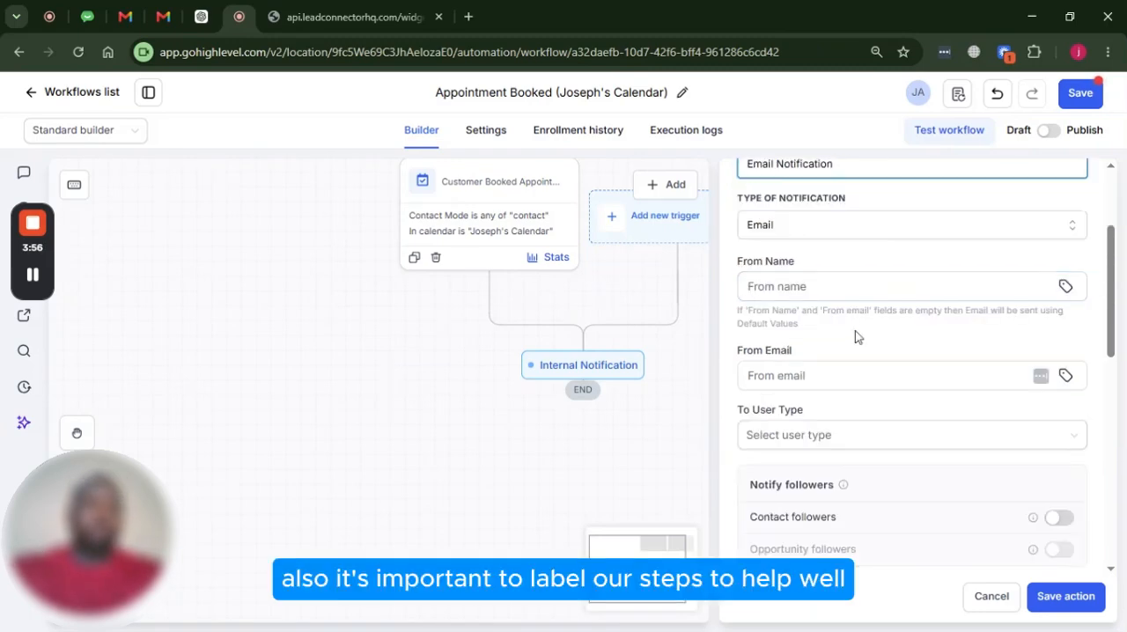
click(852, 286)
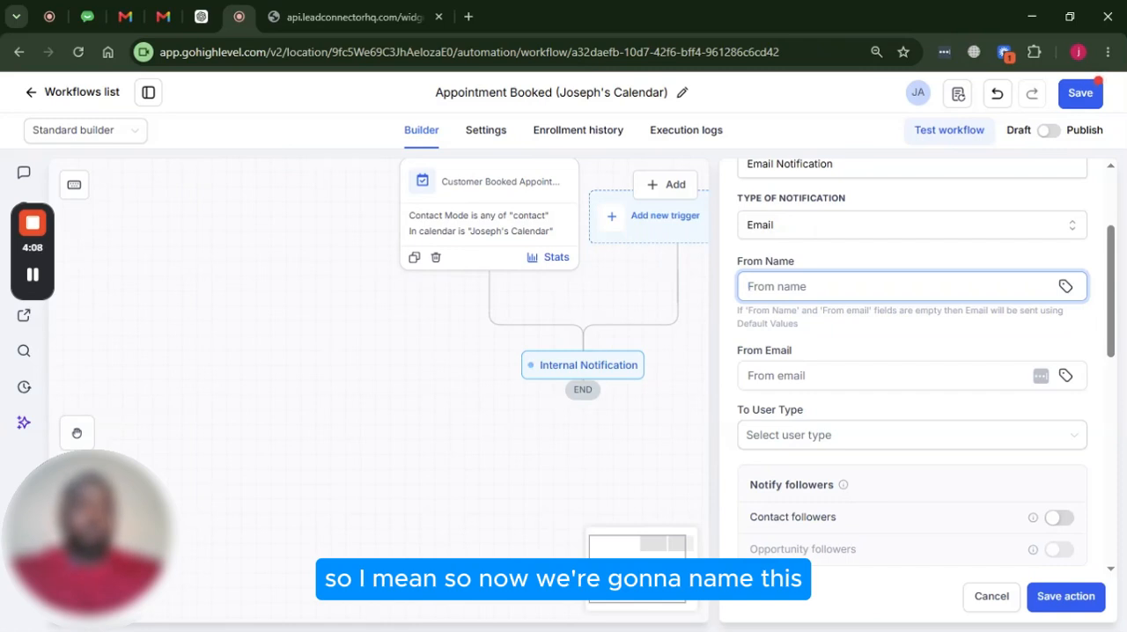
click(1066, 286)
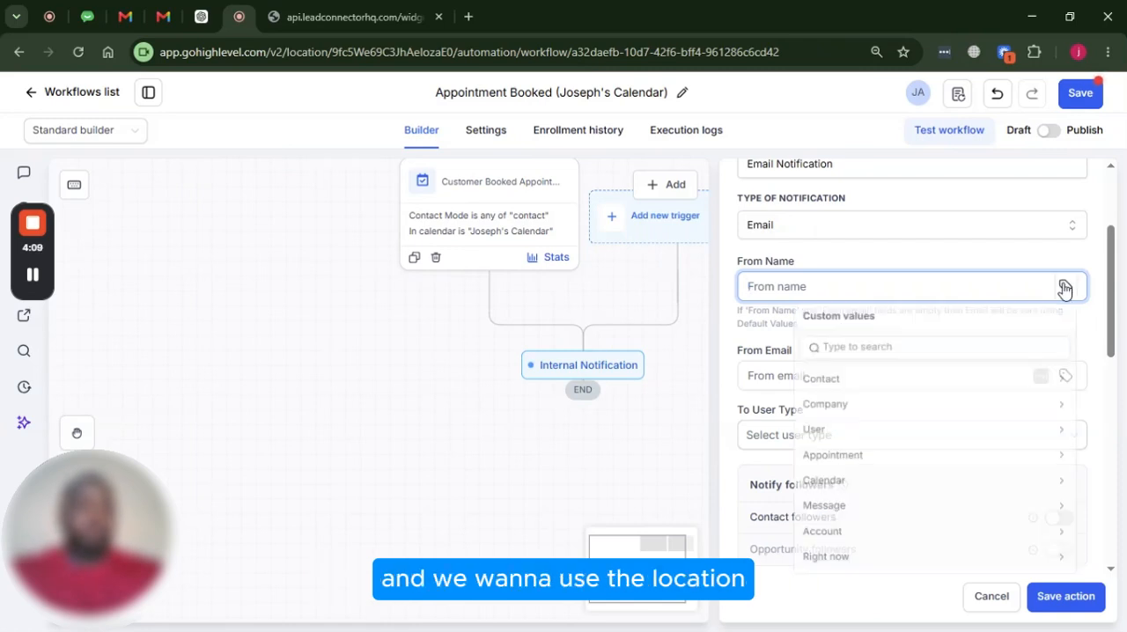
click(851, 544)
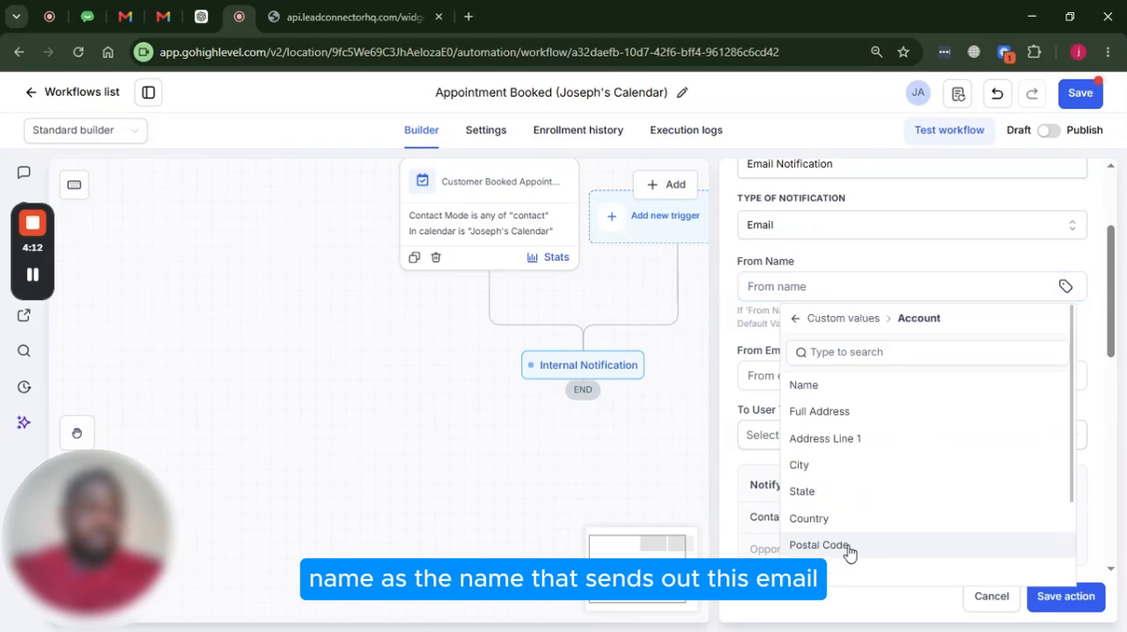
click(820, 389)
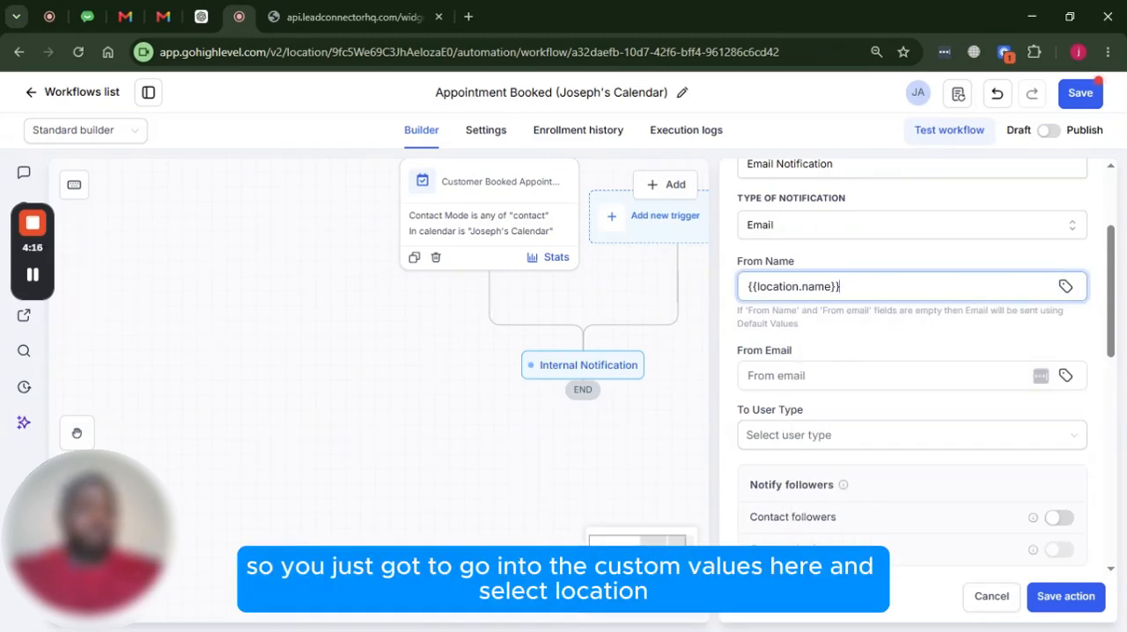
click(1065, 287)
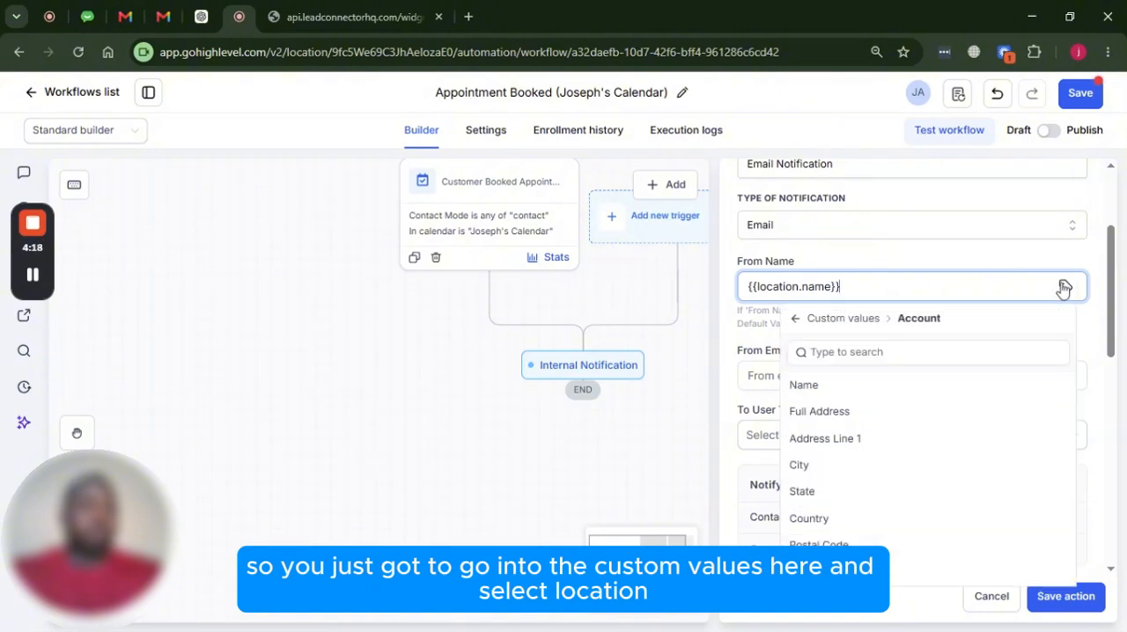
click(791, 286)
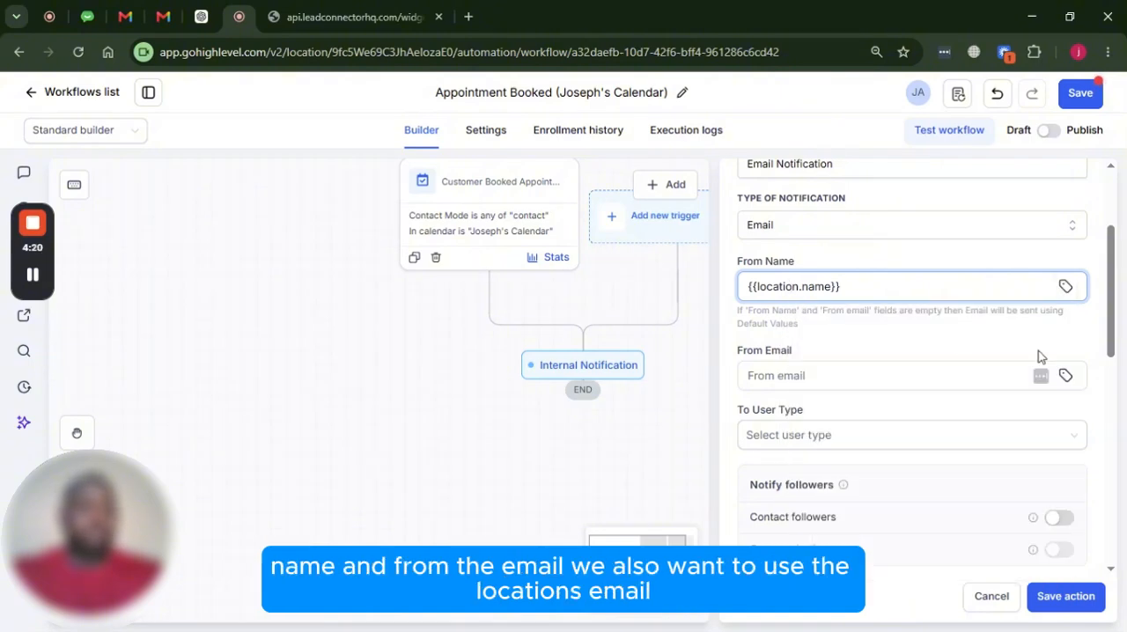
Set From Email to the account email custom value, {{location.email}}, and the recipient user type to All users
click(1066, 376)
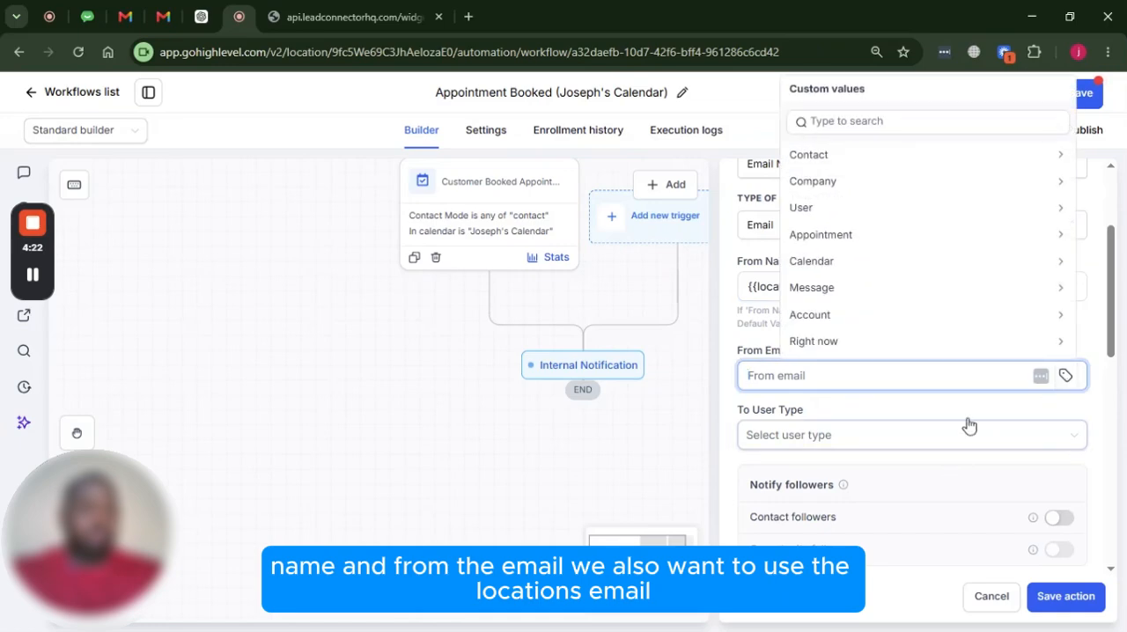
click(838, 316)
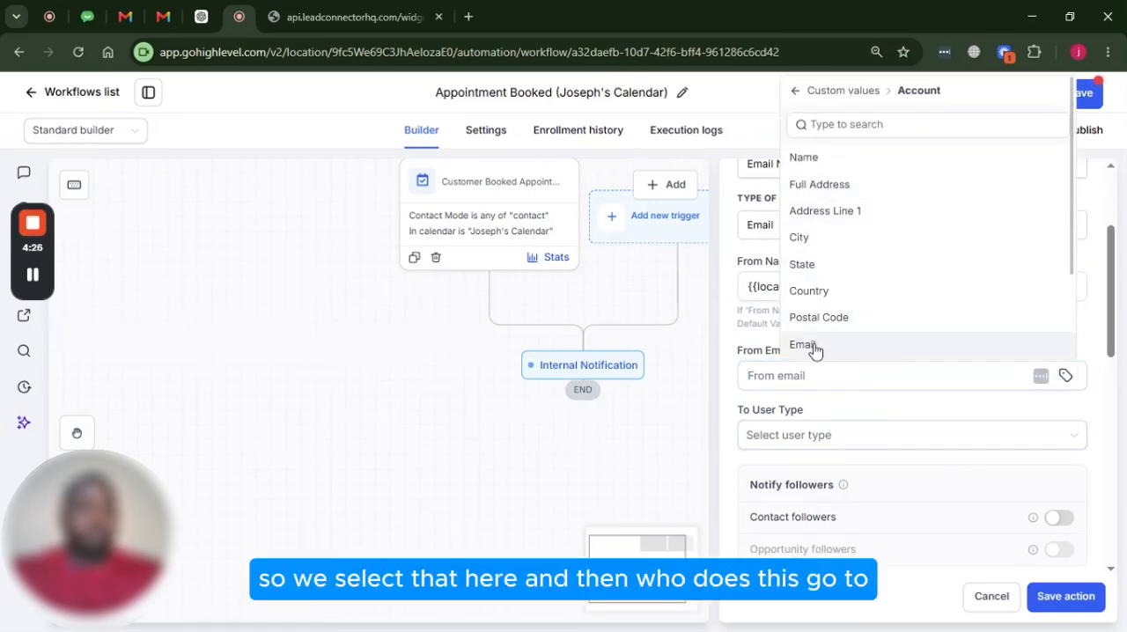
click(815, 350)
scroll(801, 308, down, 2)
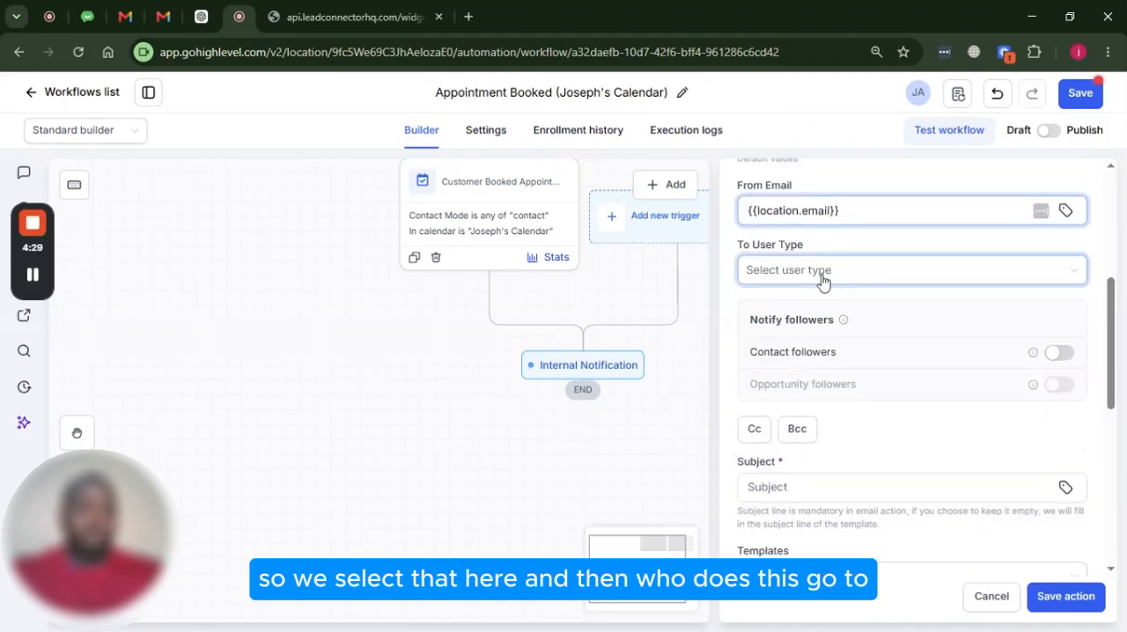
click(822, 273)
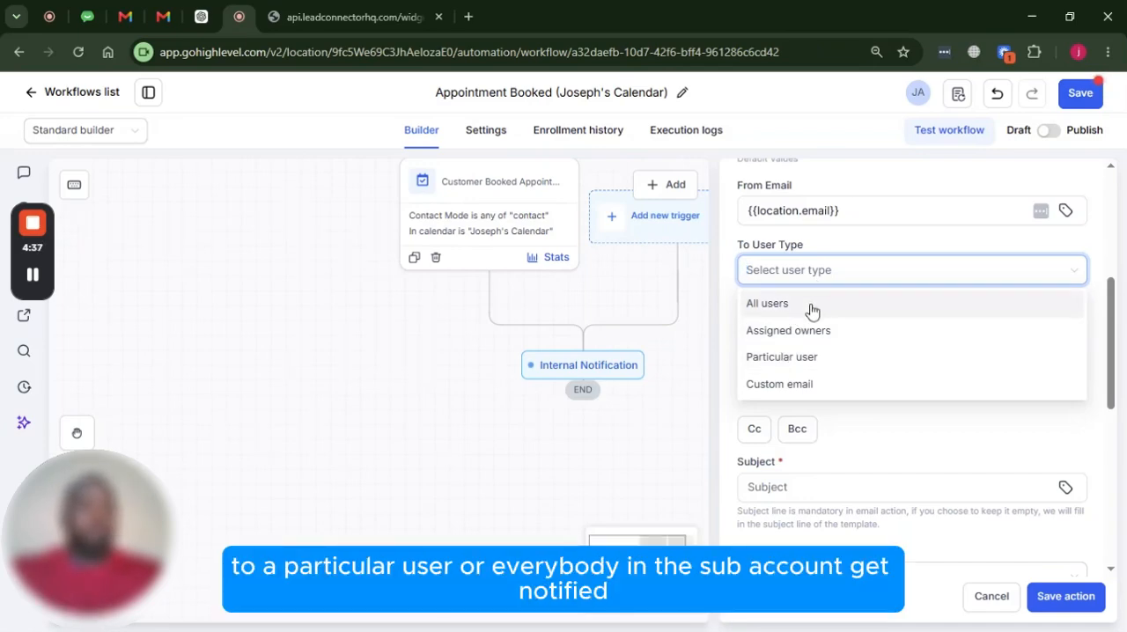
click(811, 308)
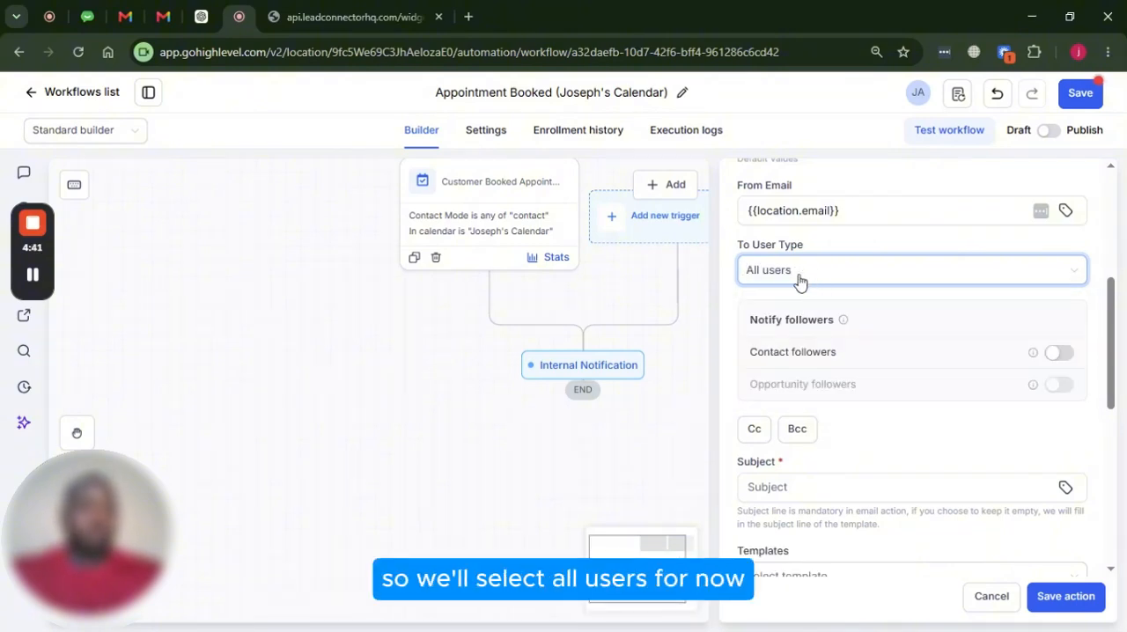
Enter "Customer booked an appointment:" as the notification email's subject
scroll(851, 298, down, 1)
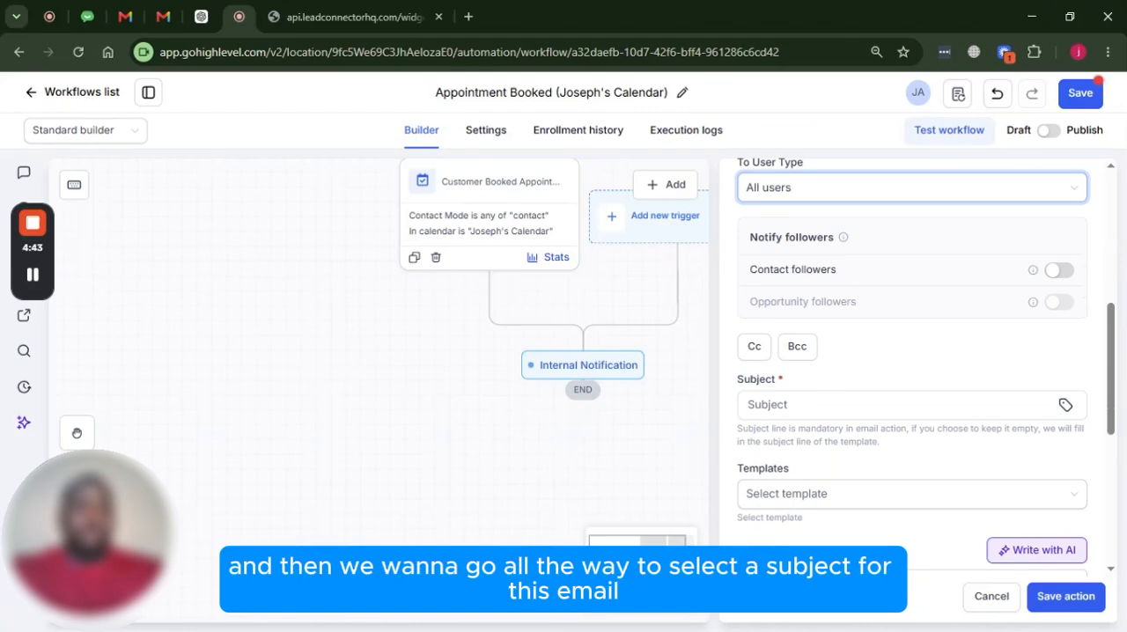
scroll(831, 300, down, 2)
scroll(831, 300, up, 1)
click(837, 321)
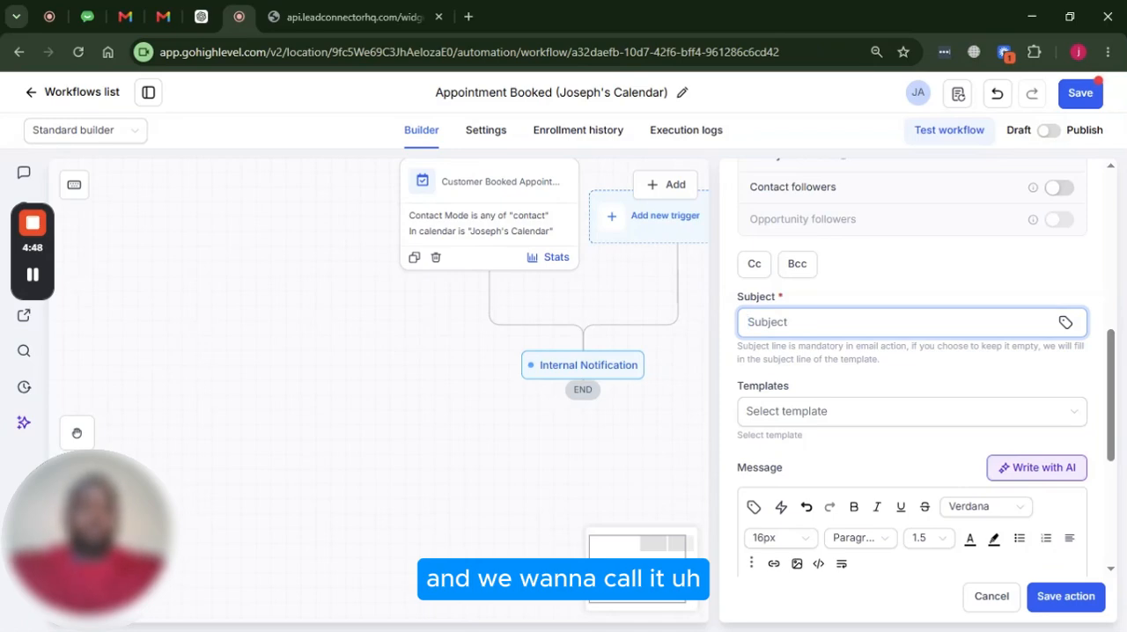
text(Cust)
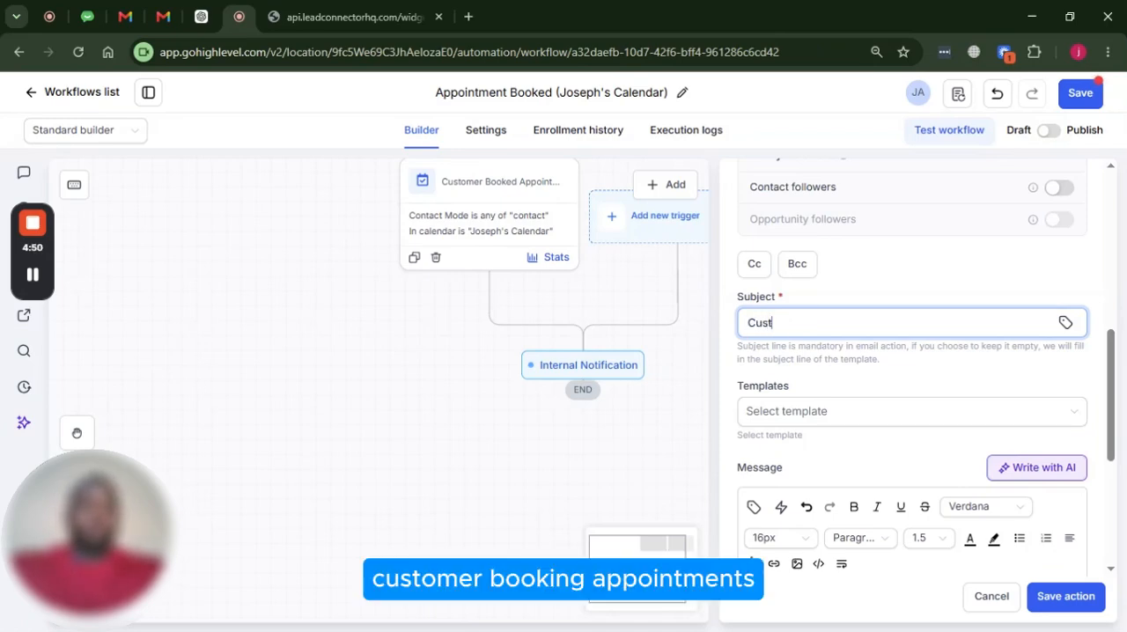
text(omer boo)
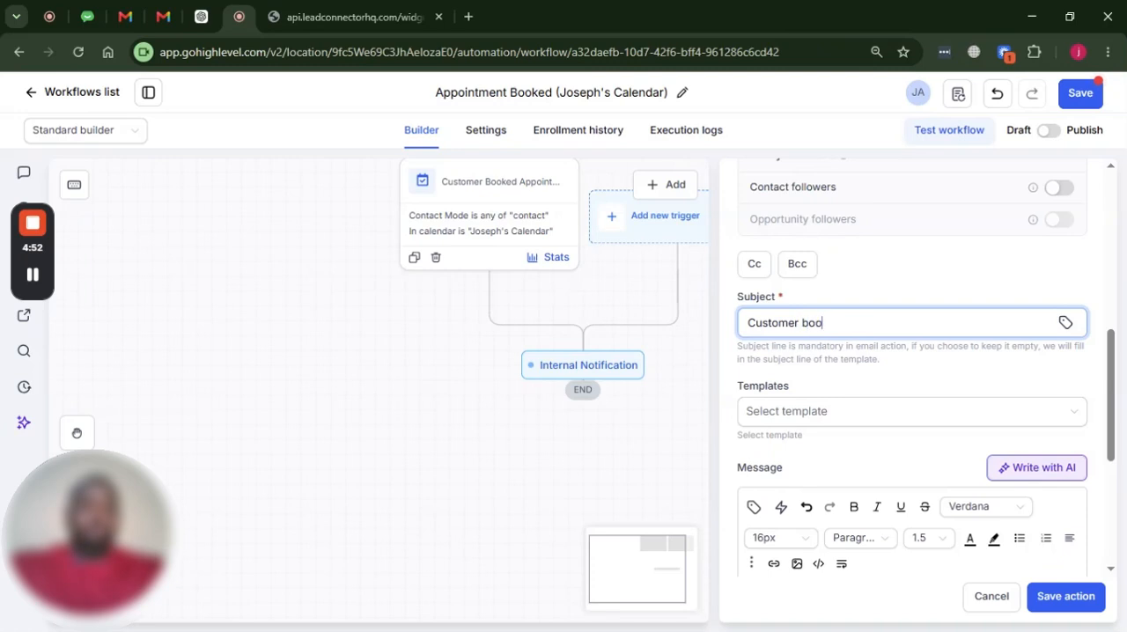
text(ked an app)
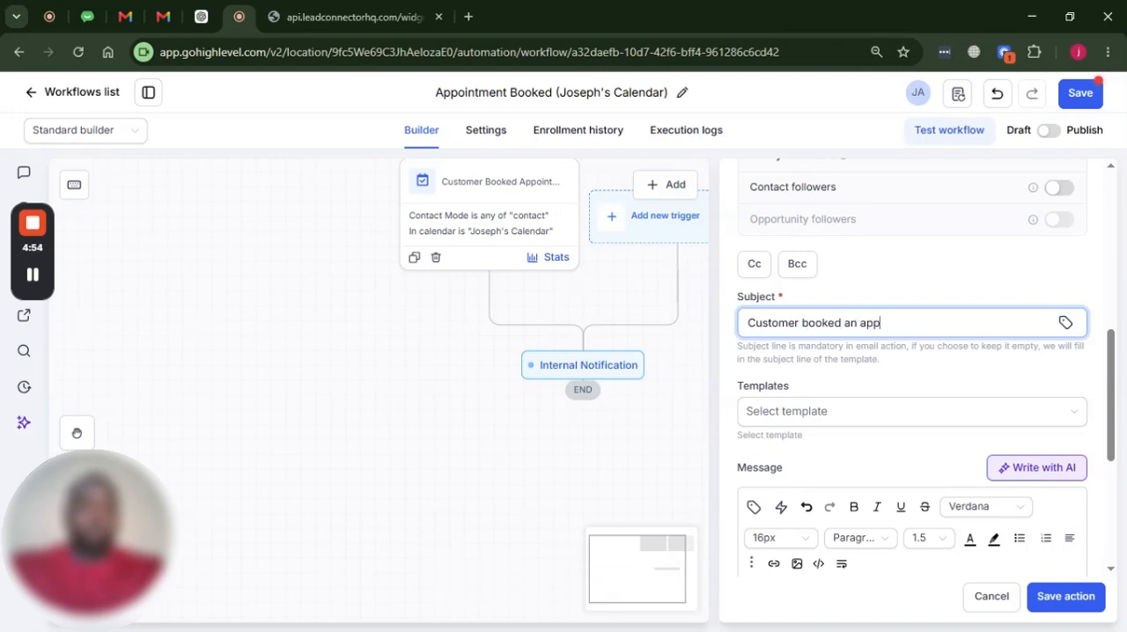
text(ointment)
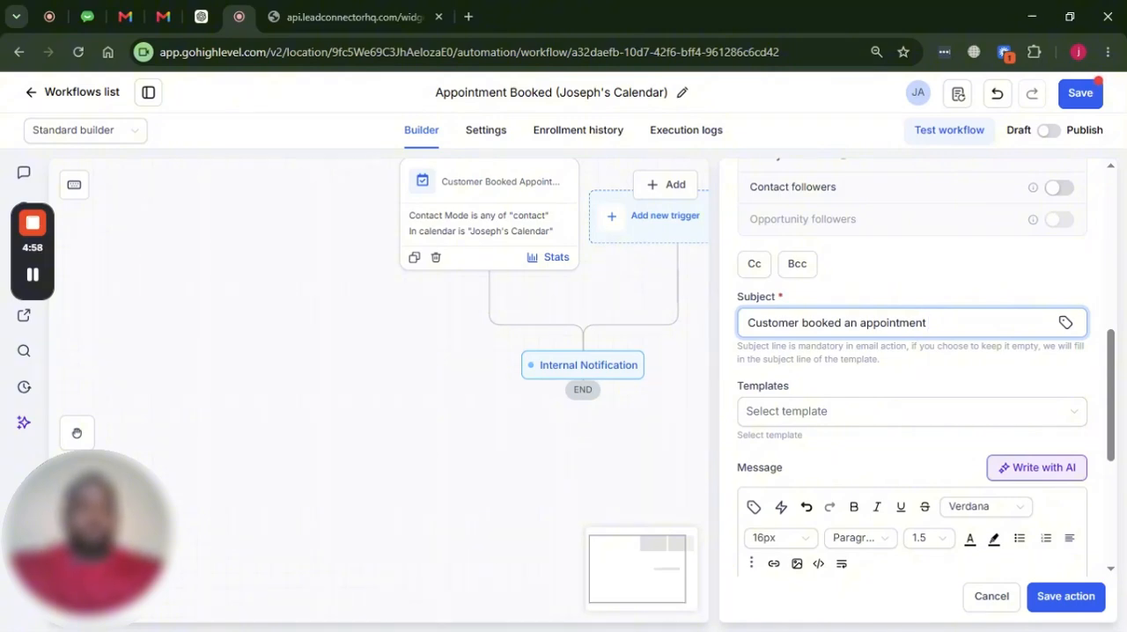
text(:)
Append the contact's full name custom value, {{contact.name}}, to the end of the email subject
click(1066, 323)
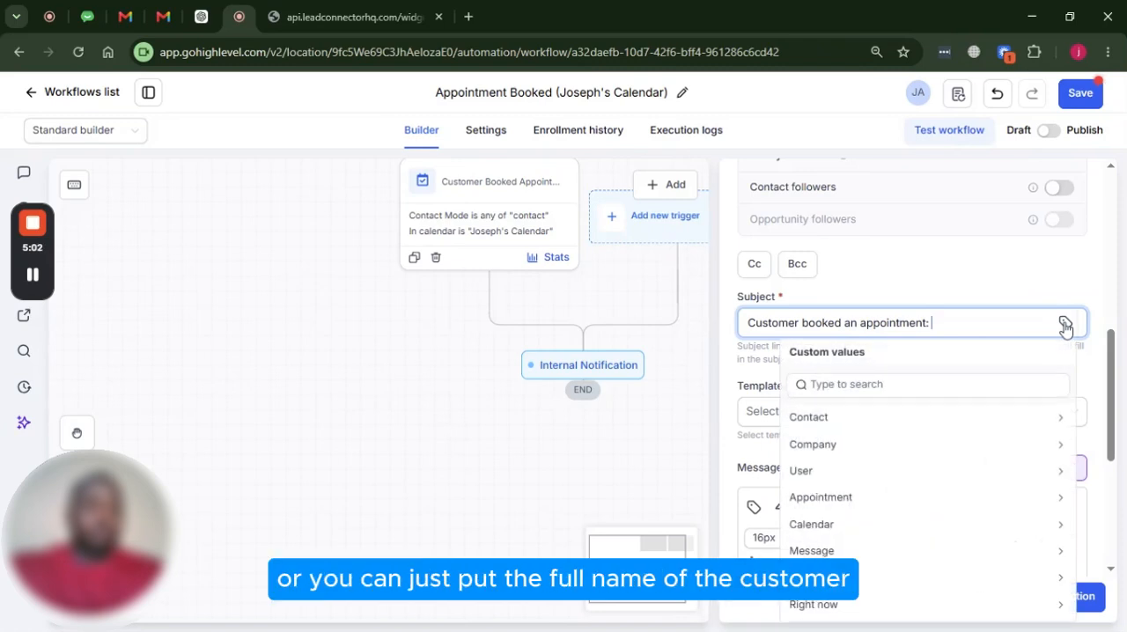
click(831, 420)
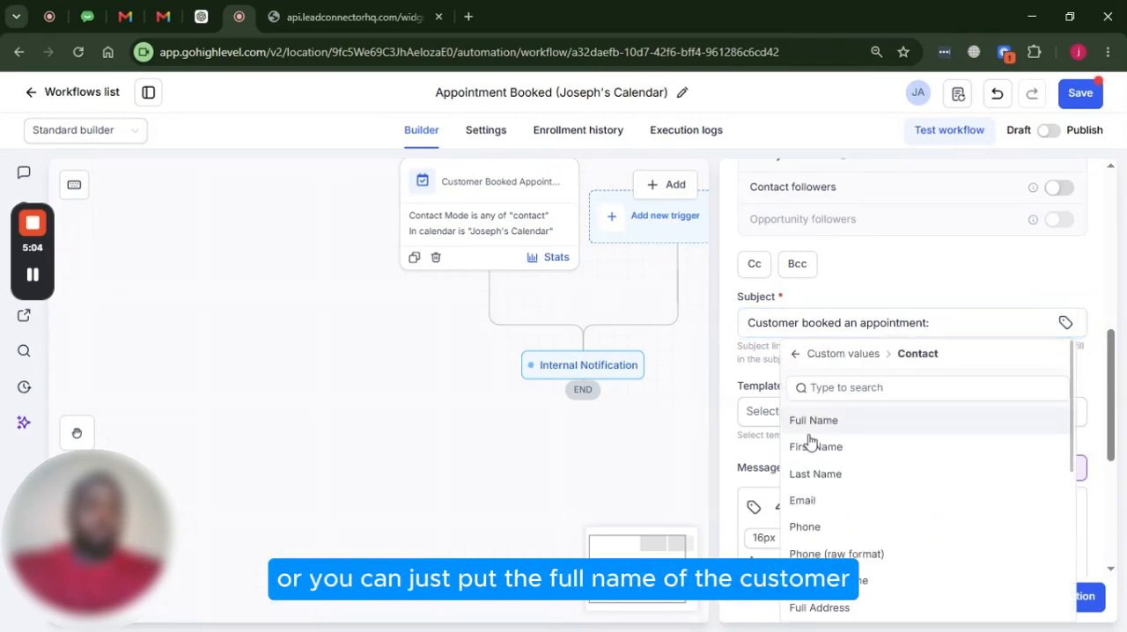
click(814, 421)
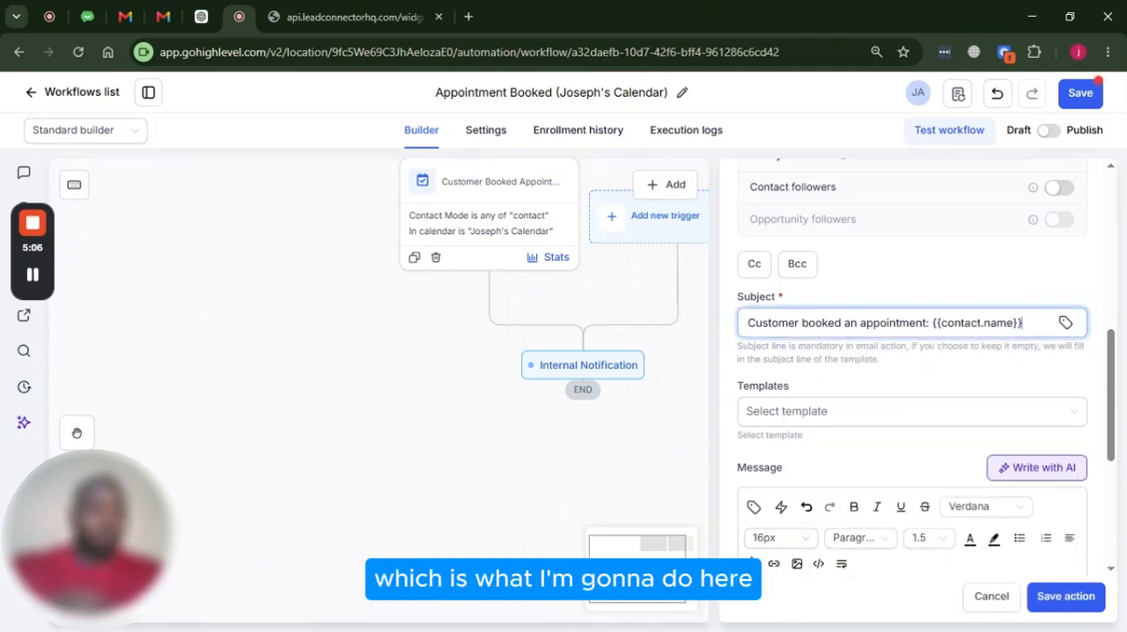
Write "New appointment has been booked" as the message's opening line, followed by a blank line
scroll(912, 370, down, 4)
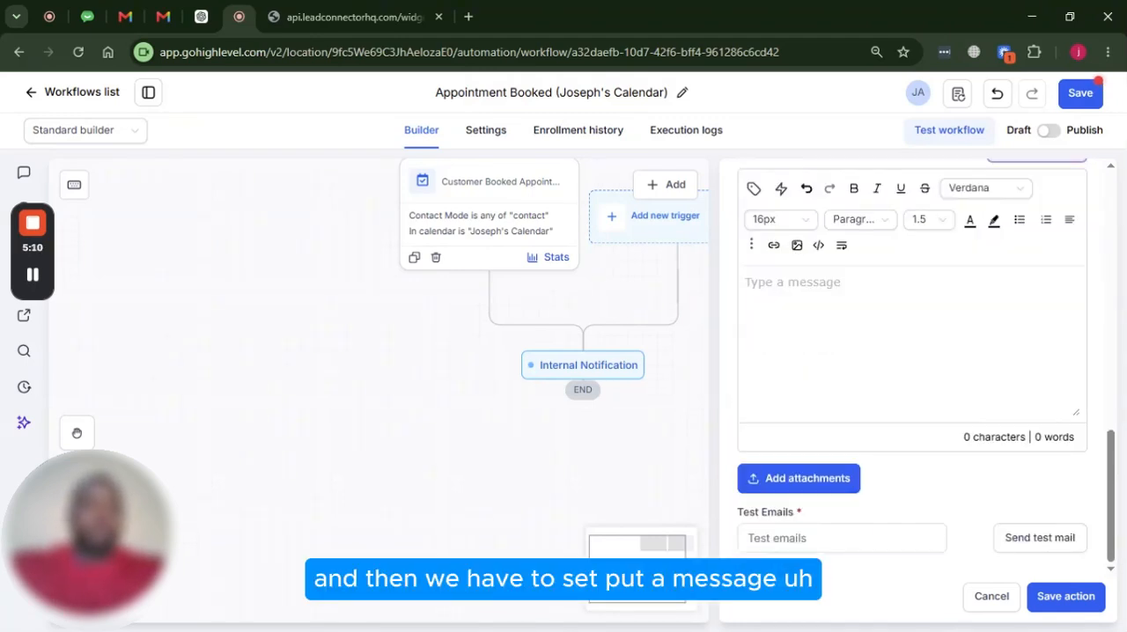
text(N)
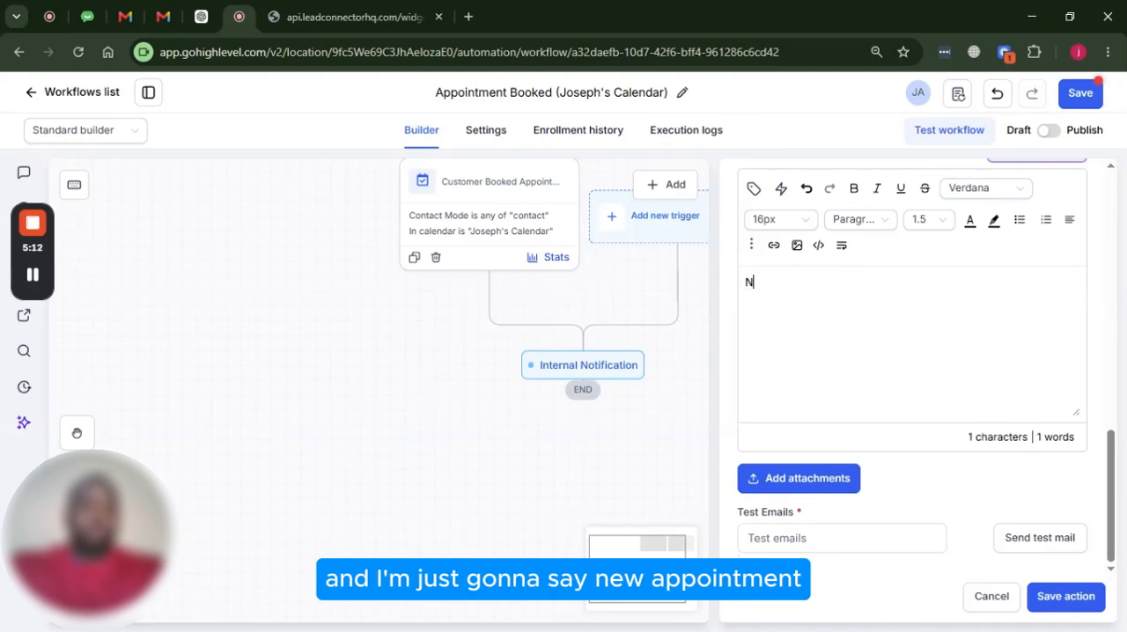
text(eew a)
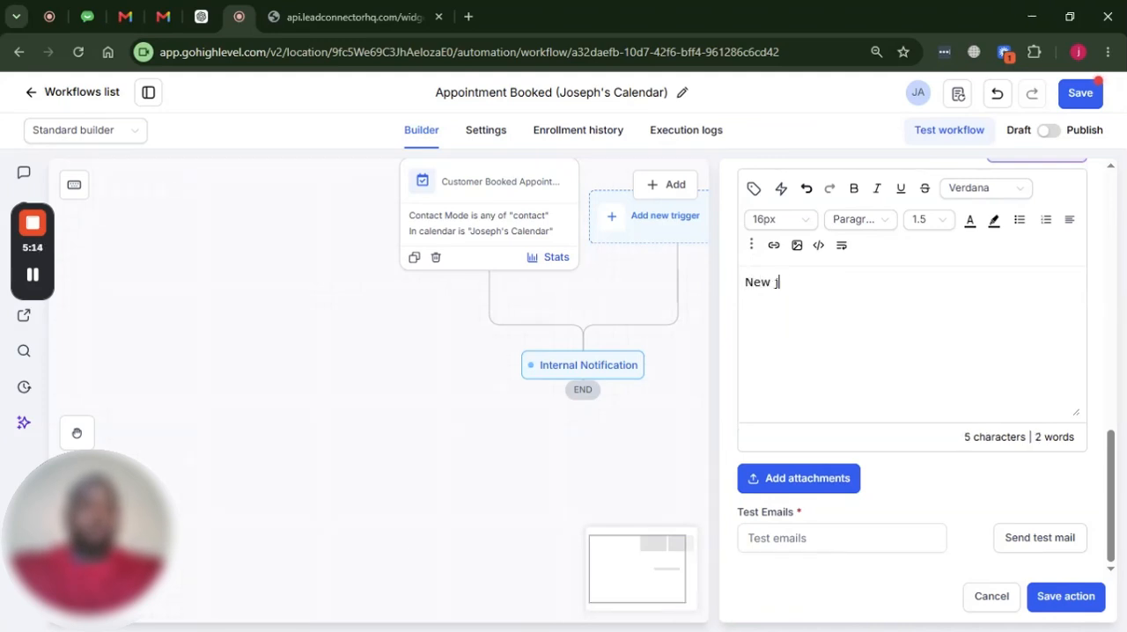
text(ppointment)
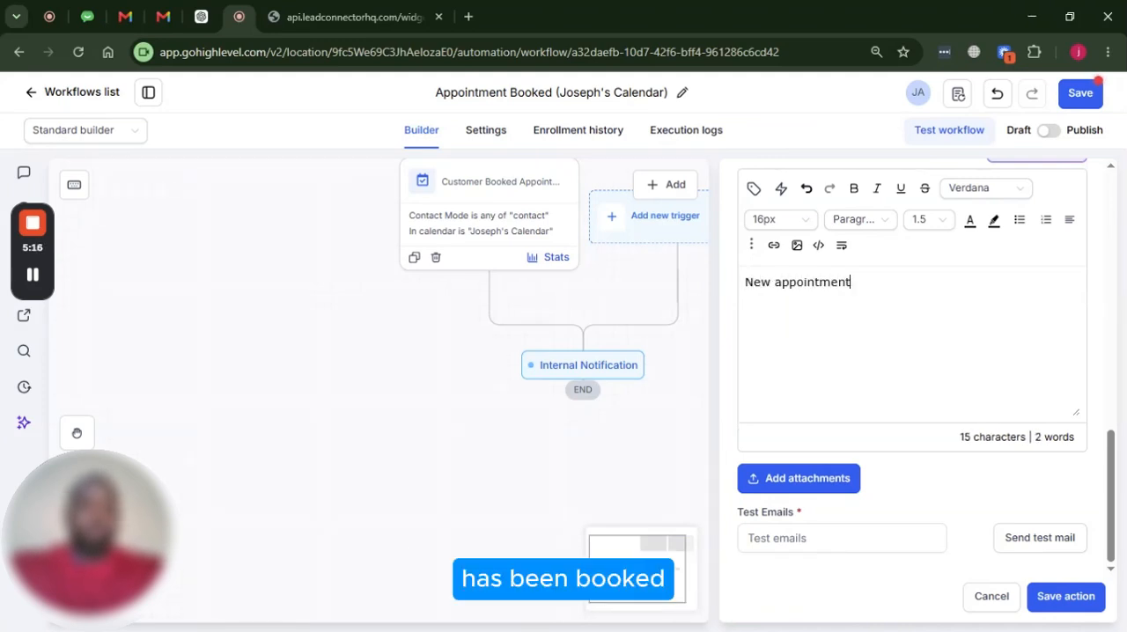
text( has bee)
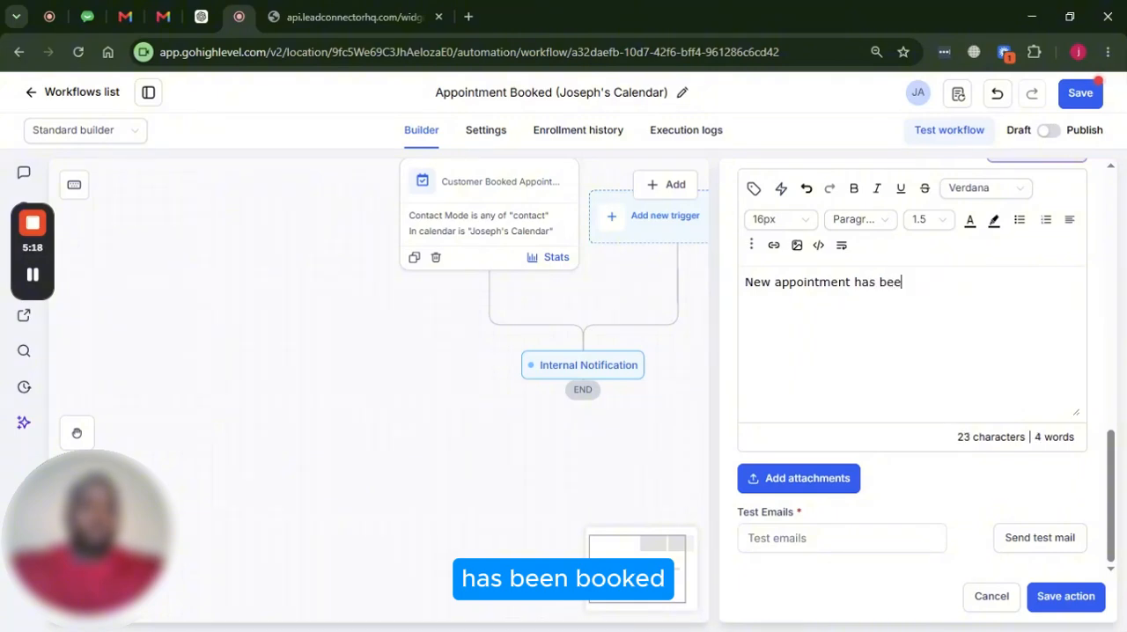
text(n oooo)
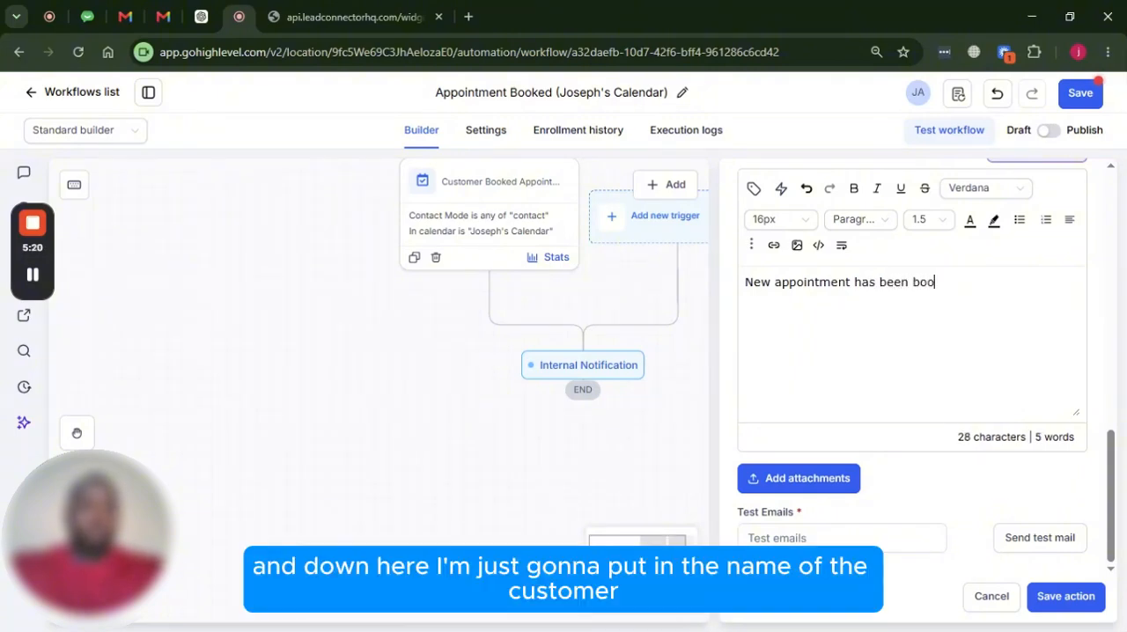
text(ked)
key(Return)
key(Return)
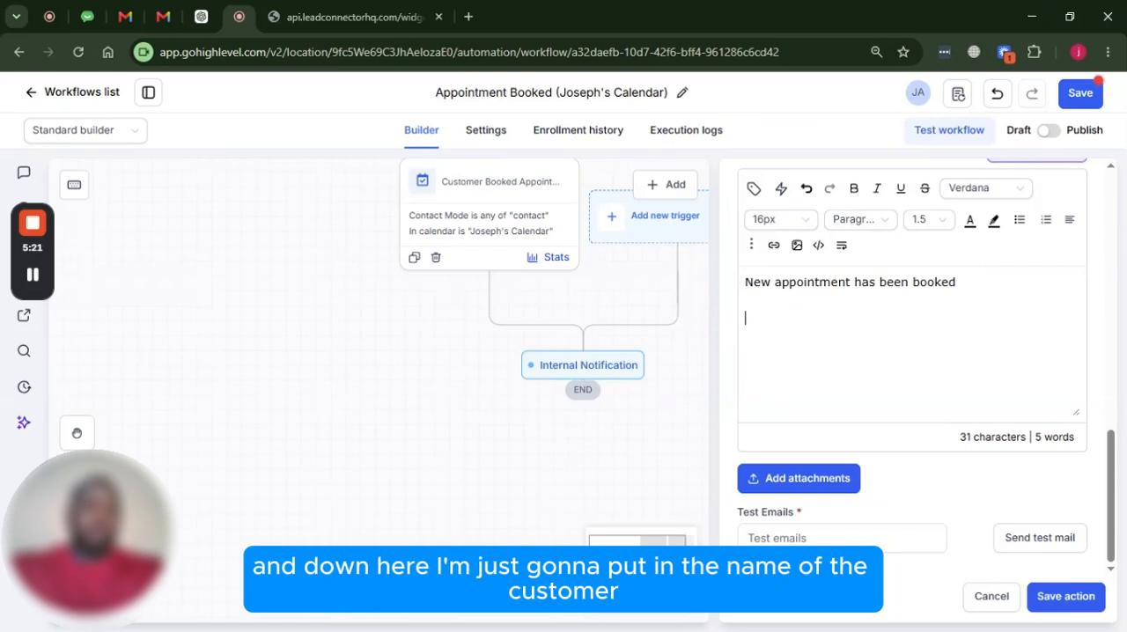
Add the labels "Name:", "Phone:" and "Email:" on separate lines below the message's opening sentence
text(Name)
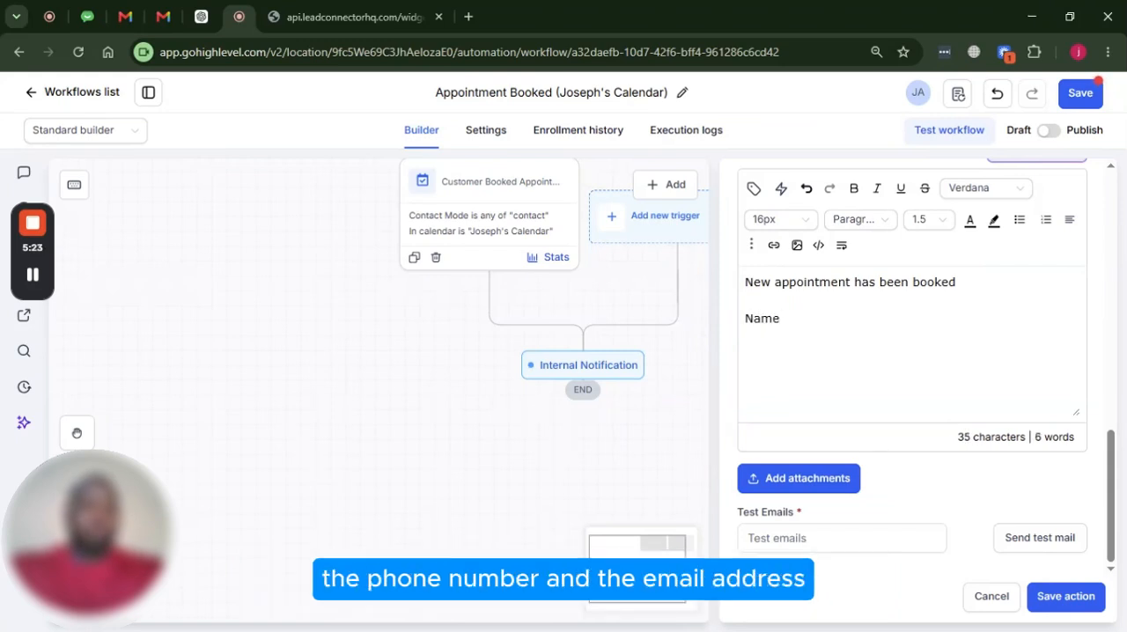
text(:)
key(Return)
text(Phone: )
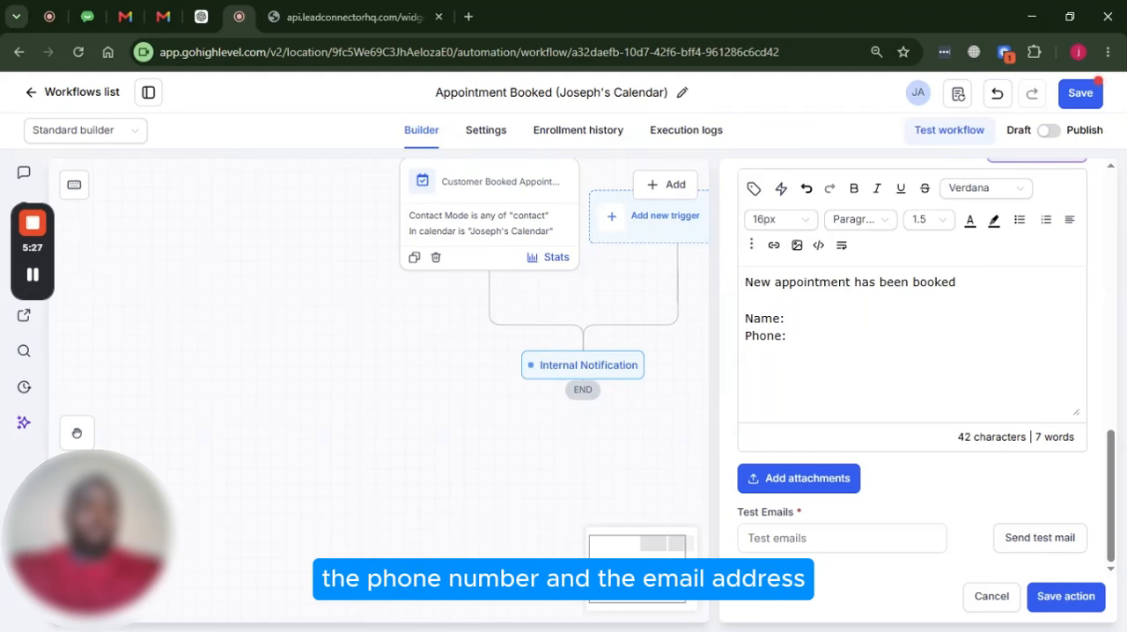
text(Email:)
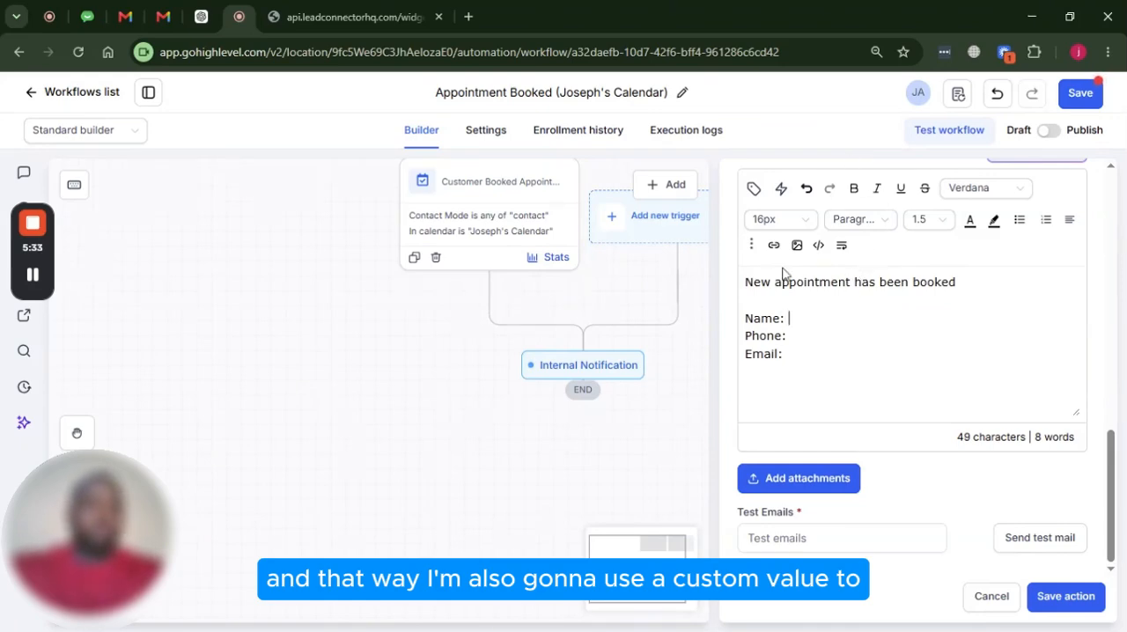
Insert the contact custom values {{contact.name}} after "Name:" and {{contact.phone}} after "Phone:" in the message body
click(754, 188)
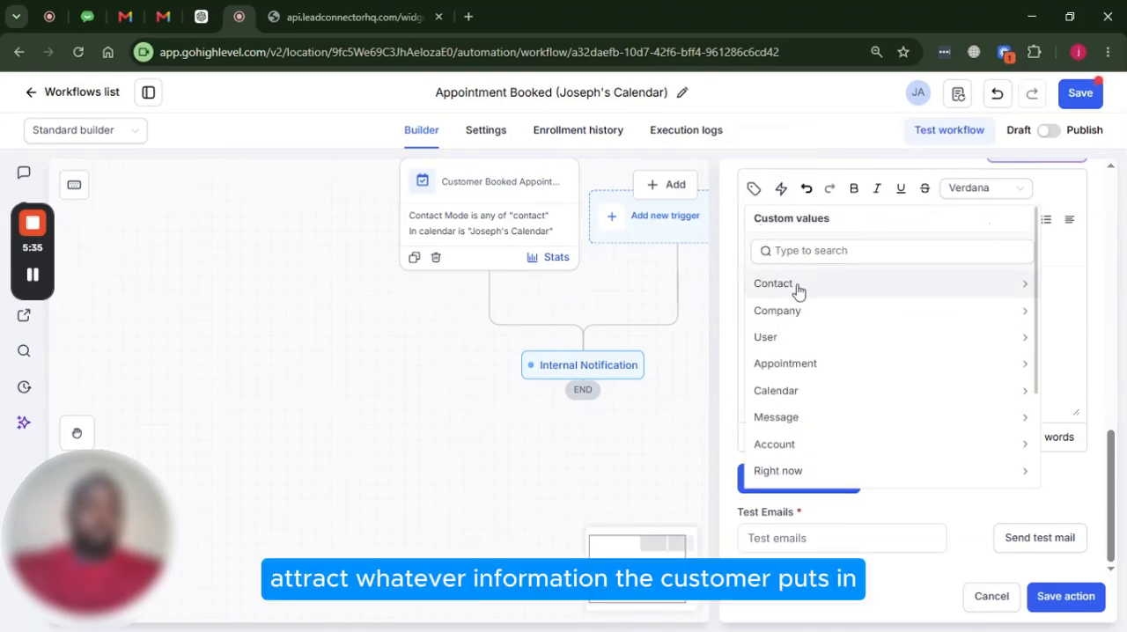
click(795, 289)
click(813, 292)
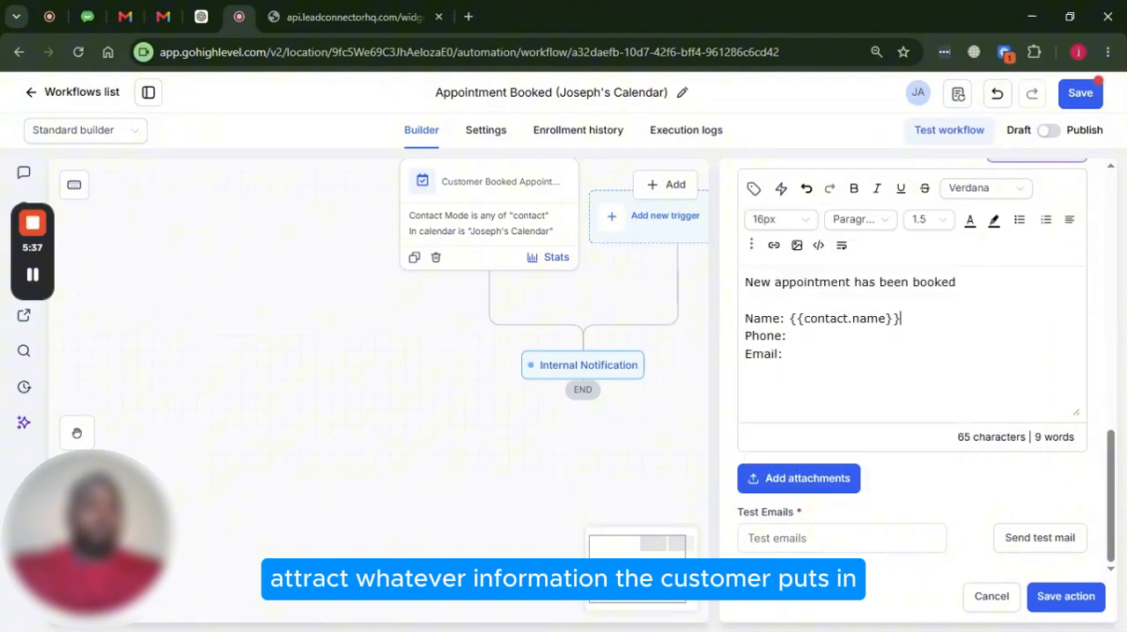
click(754, 189)
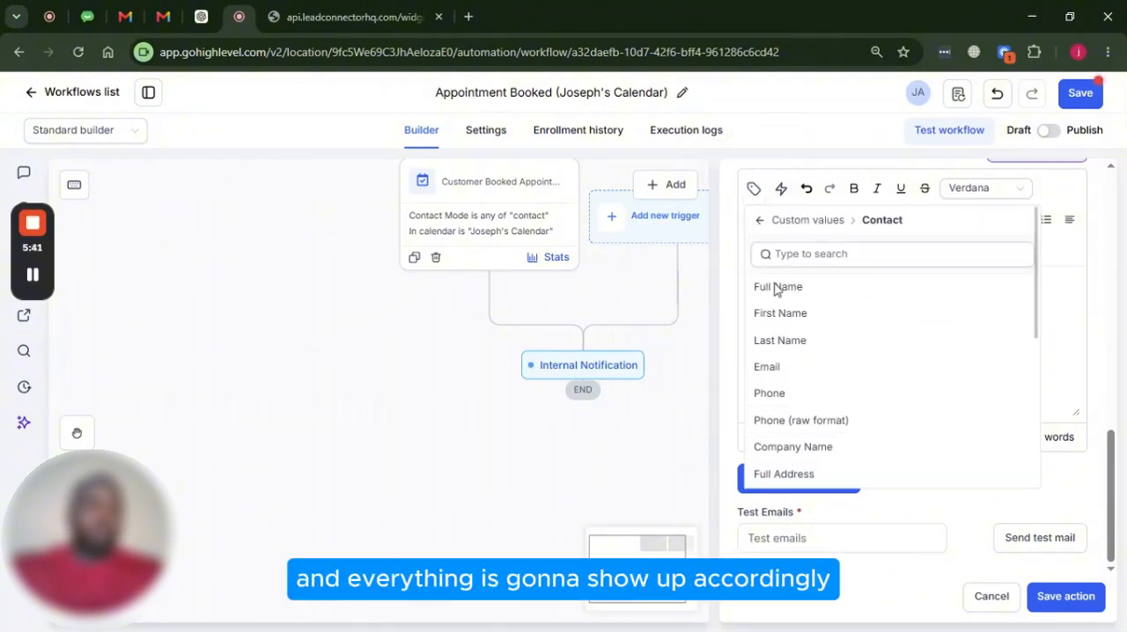
click(772, 394)
text(Email:)
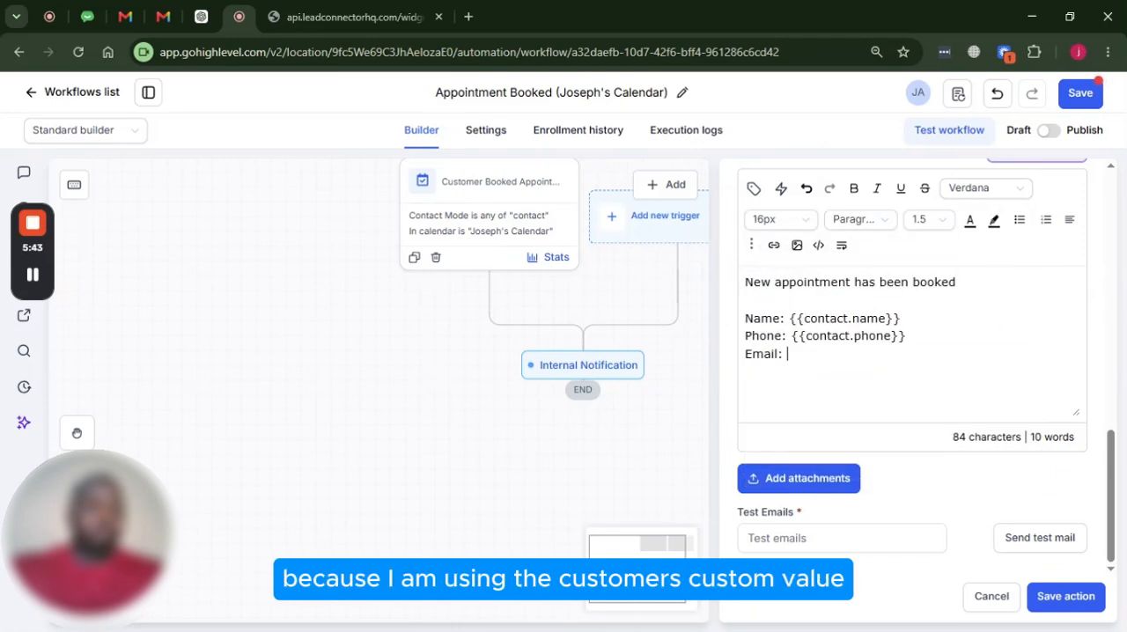
Insert the contact email custom value {{contact.email}} after "Email:" and add a "Date:" label on the line below
click(755, 190)
click(782, 368)
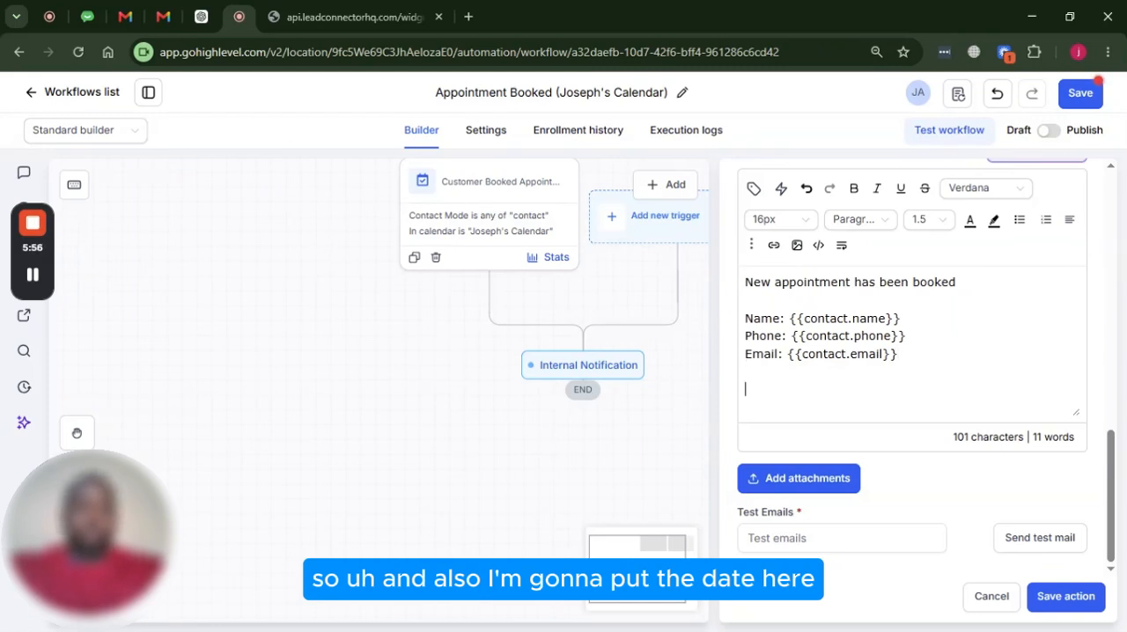
text(Dat)
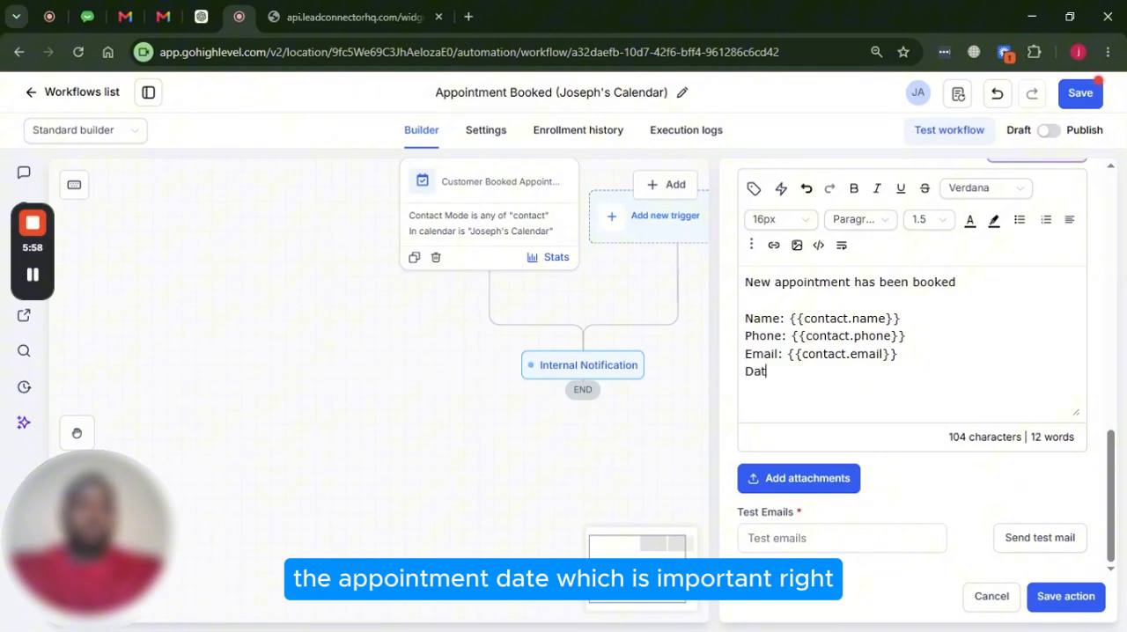
text(e:)
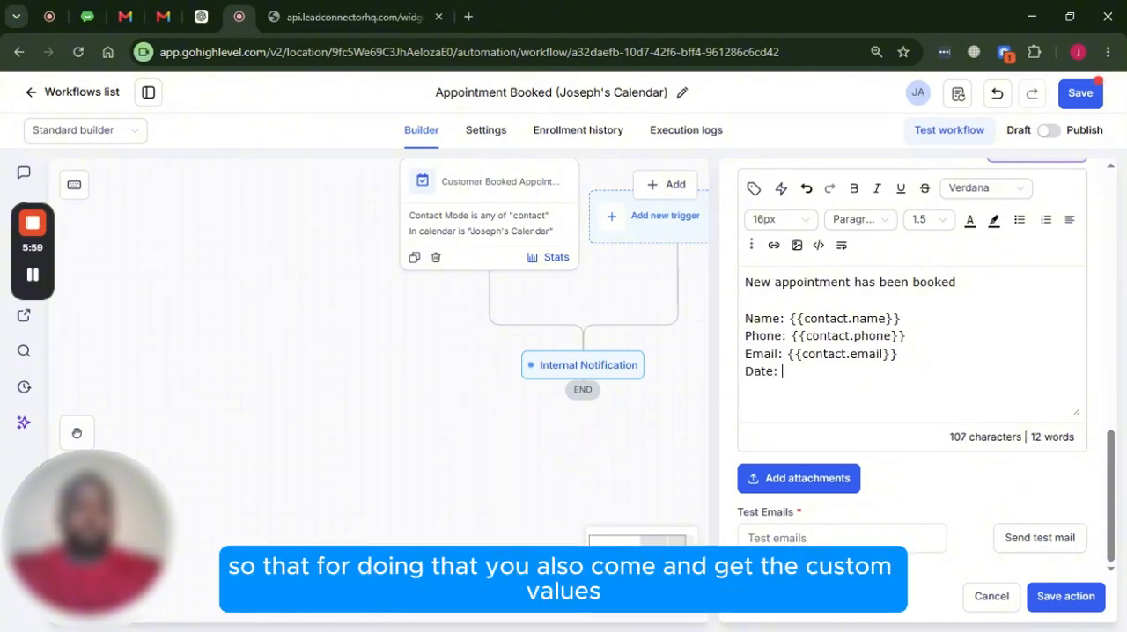
Insert the appointment's Start Date Time custom value, {{appointment.start_time}}, after "Date:" and save the notification action
click(755, 189)
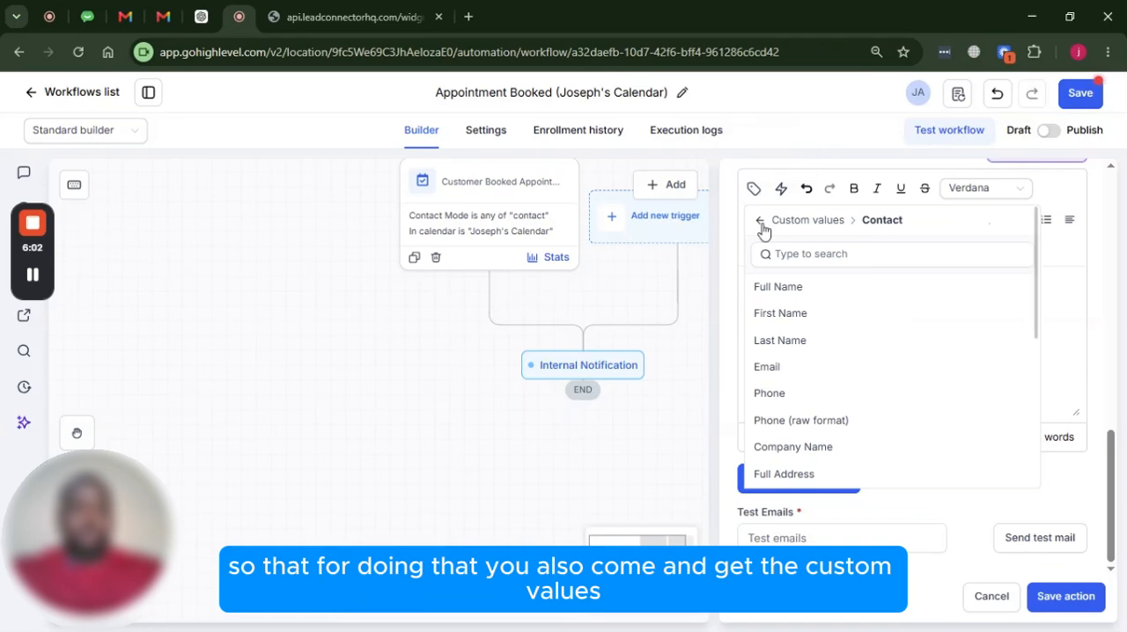
click(759, 220)
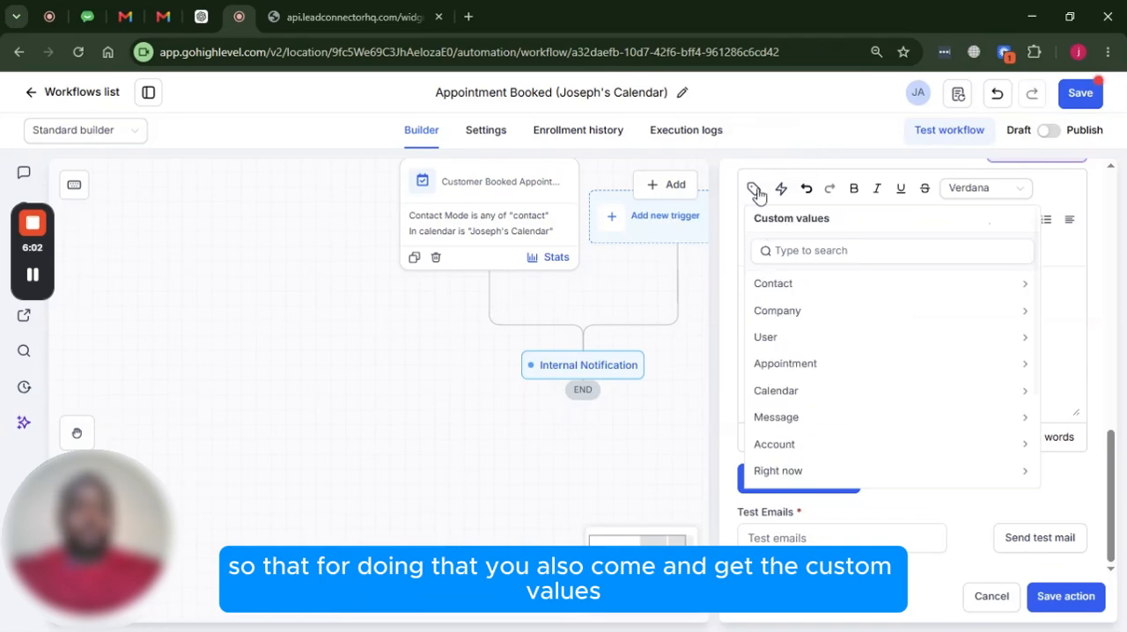
click(811, 370)
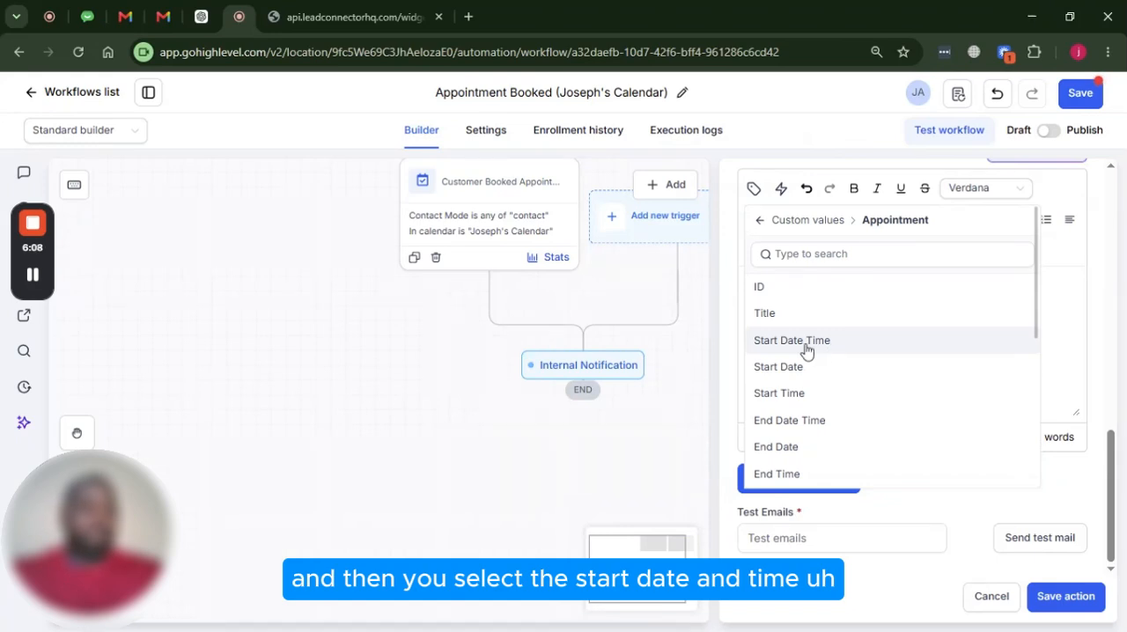
click(807, 349)
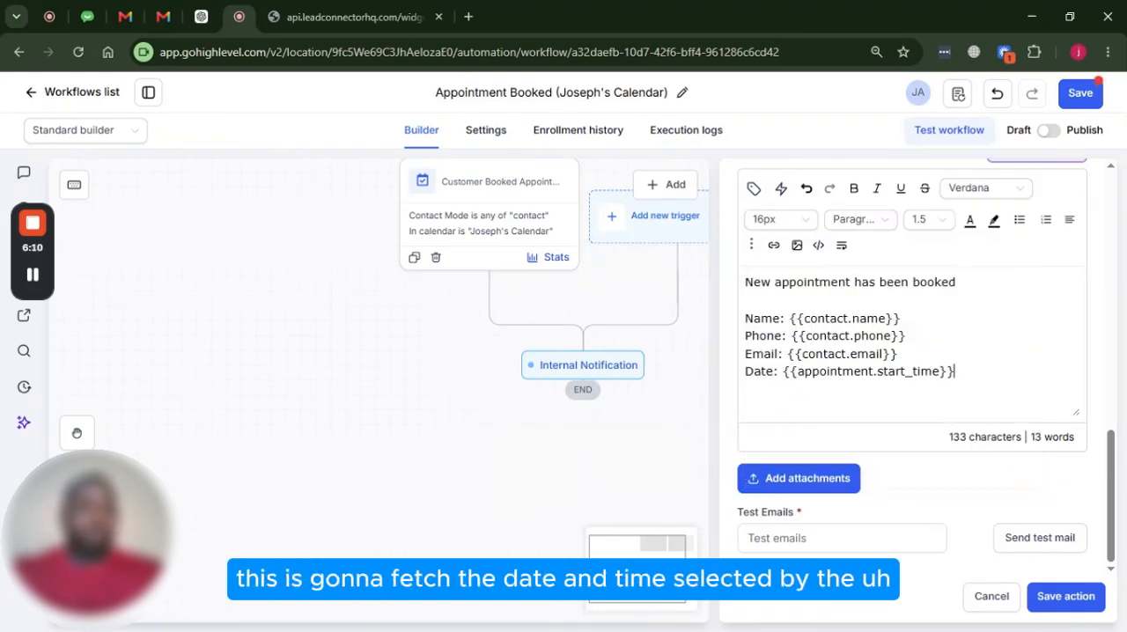
drag(956, 372, 782, 371)
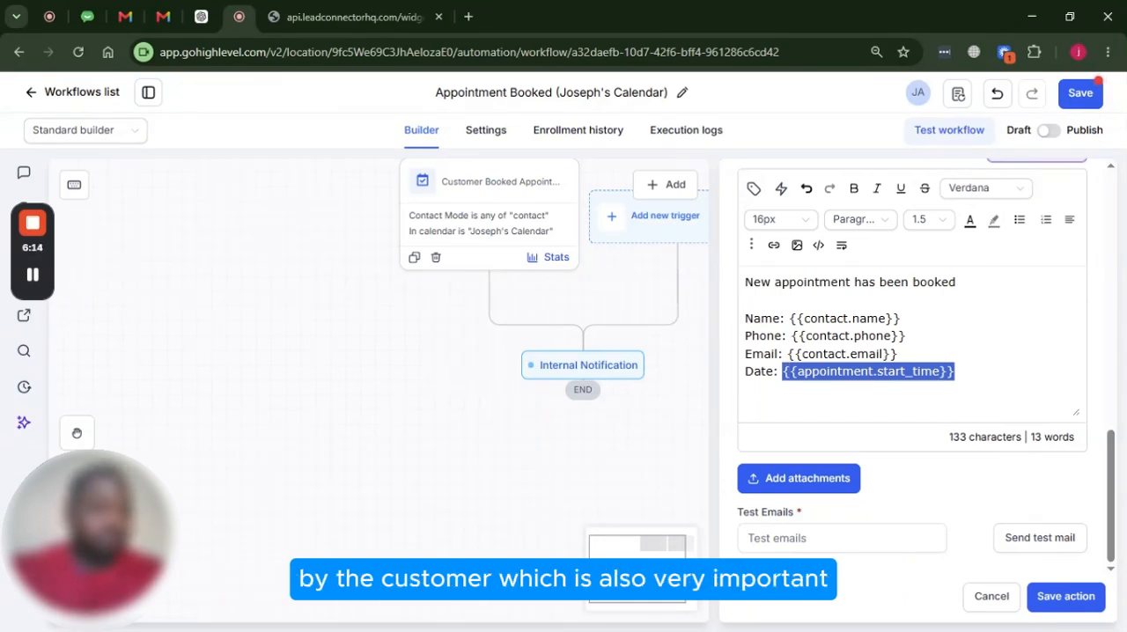
click(1081, 597)
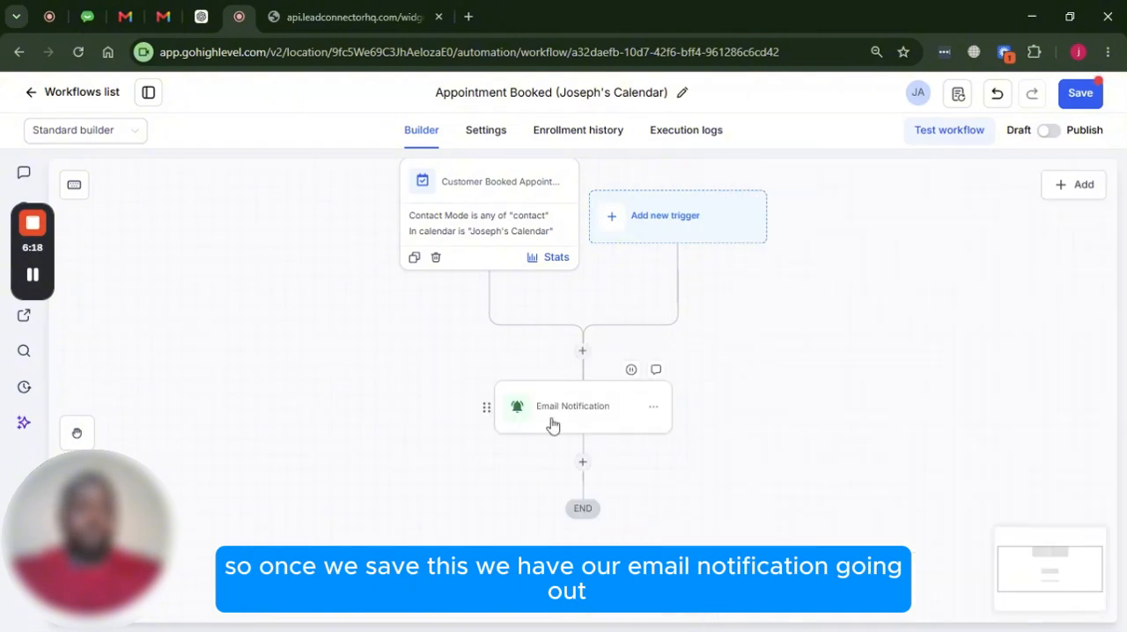
Add a Send email action directly after the Email Notification step in the workflow
scroll(573, 396, down, 1)
scroll(581, 334, down, 1)
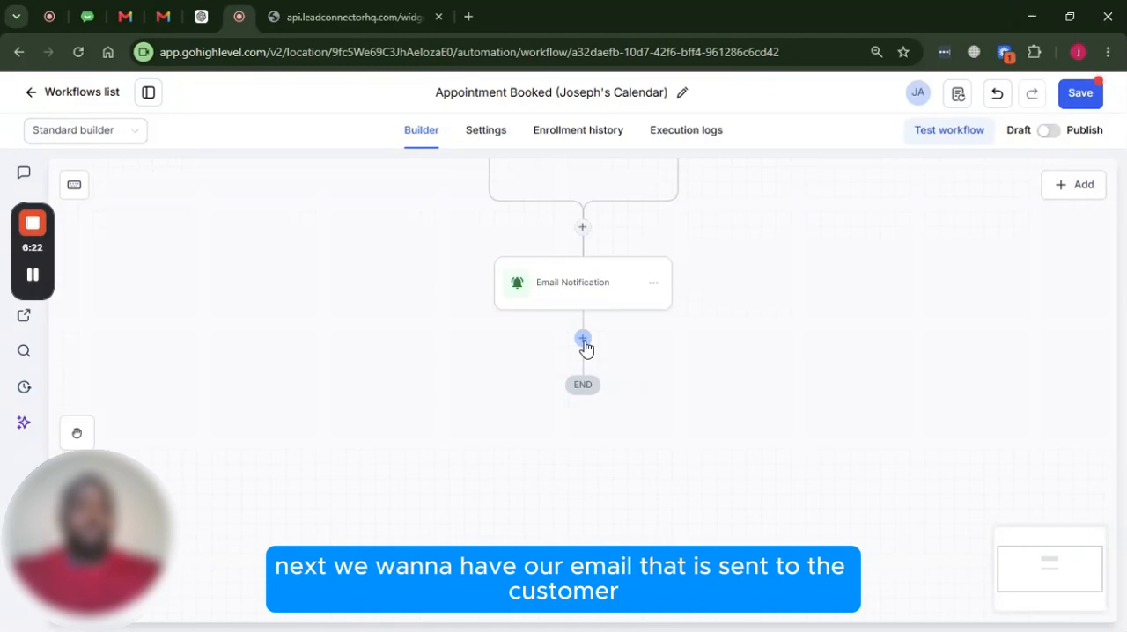
click(583, 339)
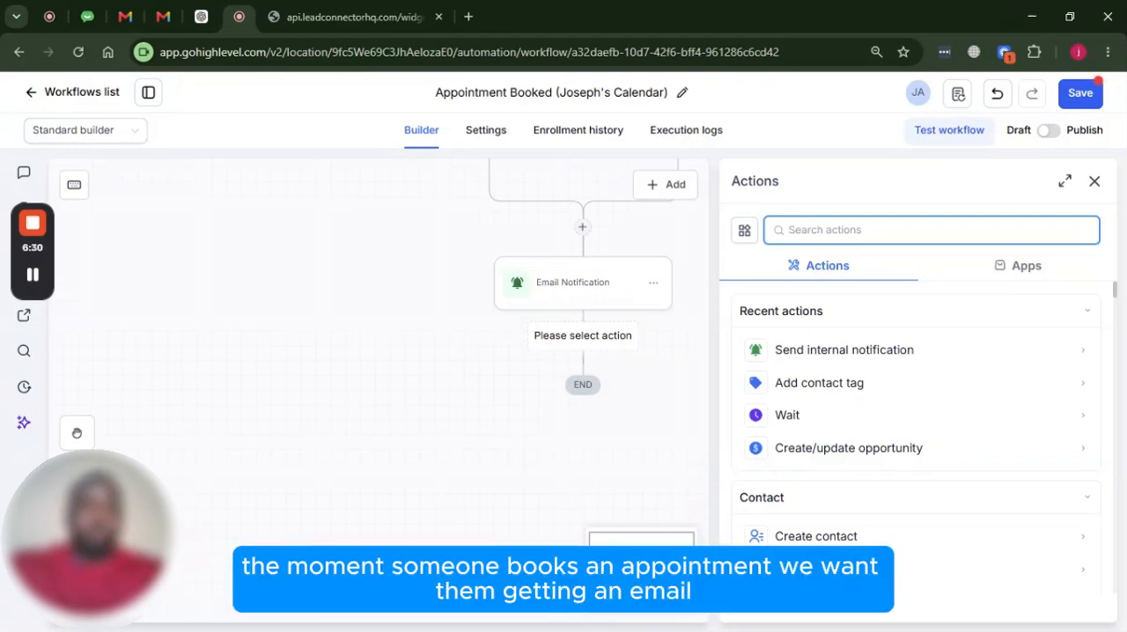
text(em)
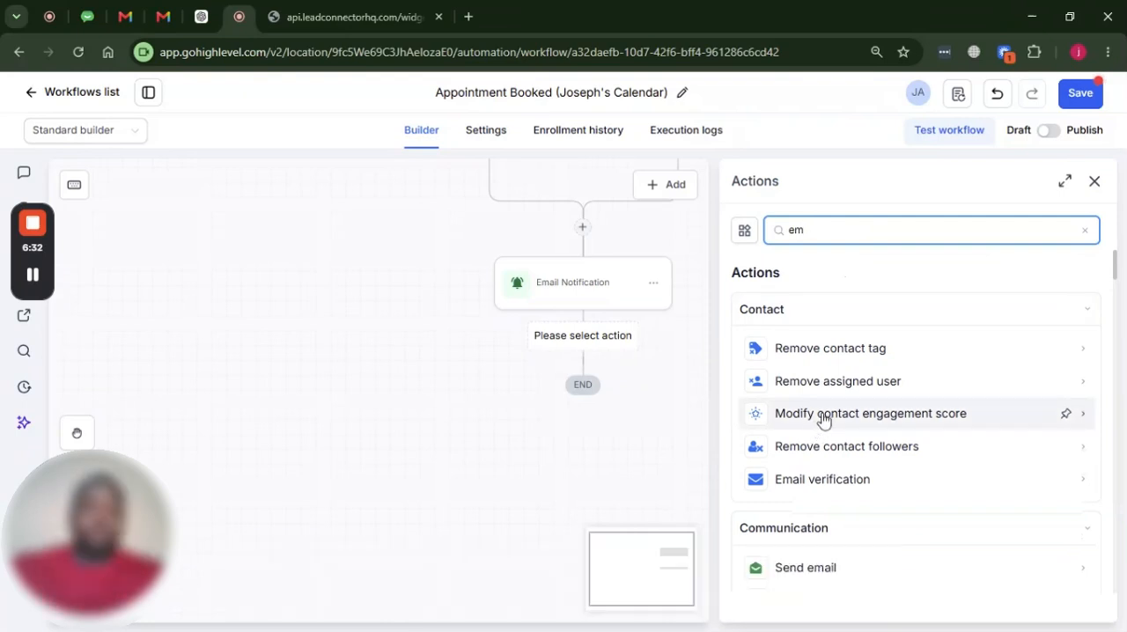
scroll(823, 419, down, 2)
click(830, 407)
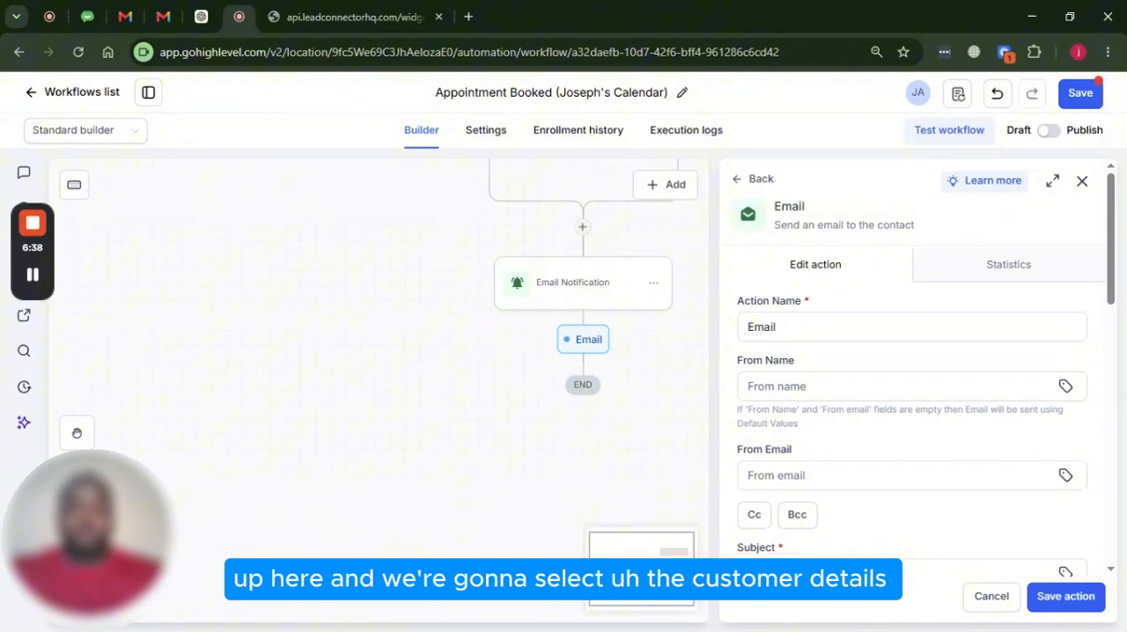
Set the email action's From Name to the account name custom value, {{location.name}}
click(860, 386)
scroll(881, 328, down, 1)
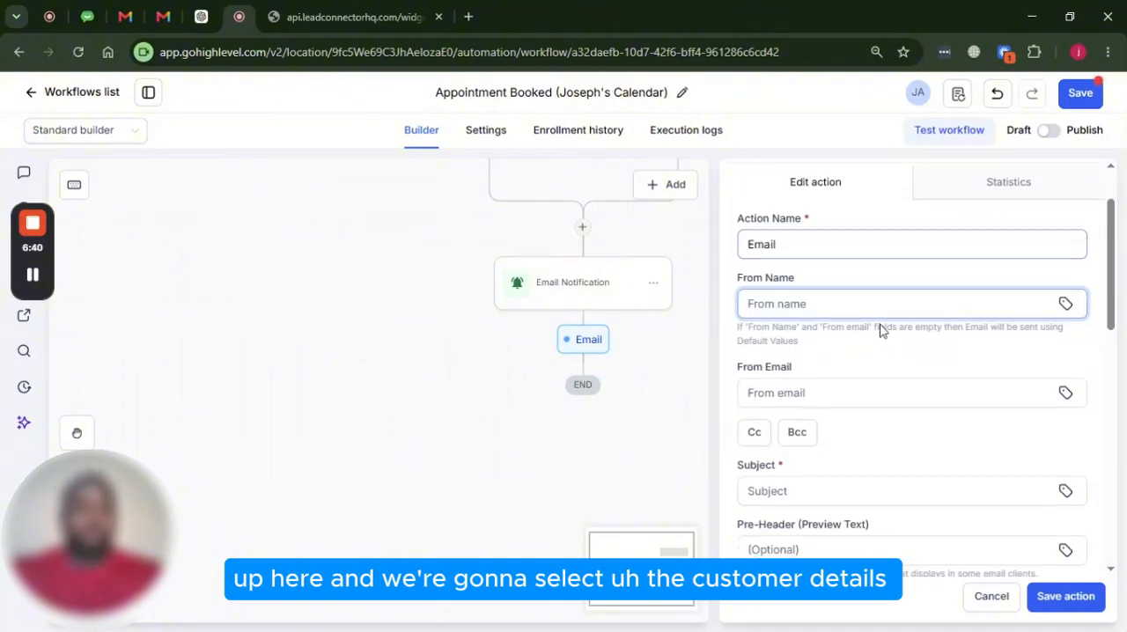
scroll(881, 329, up, 1)
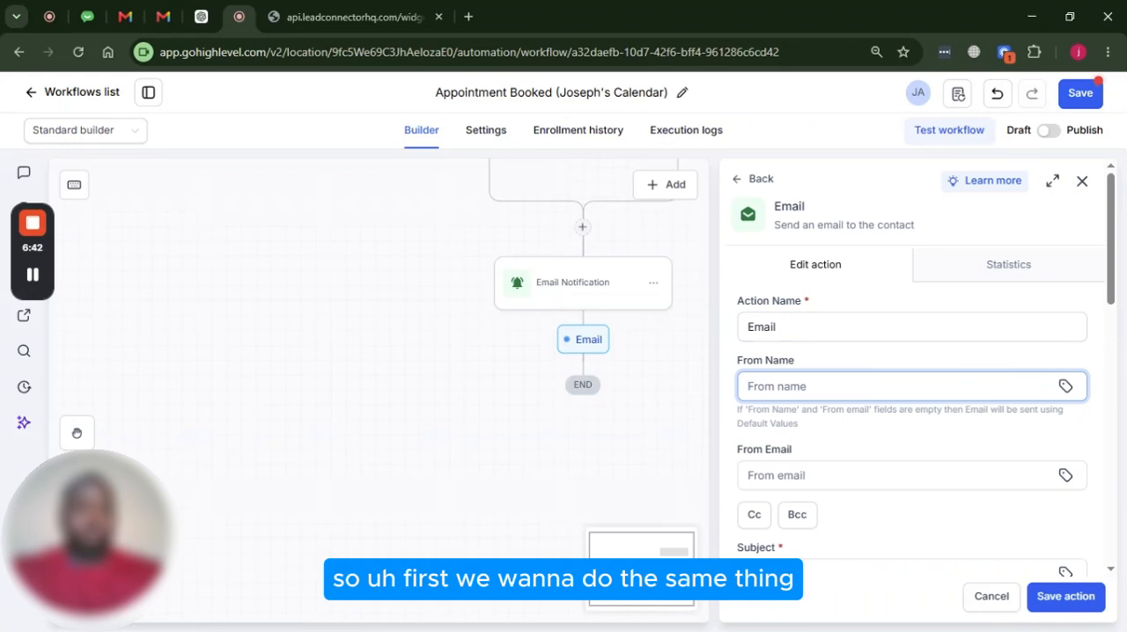
click(1066, 388)
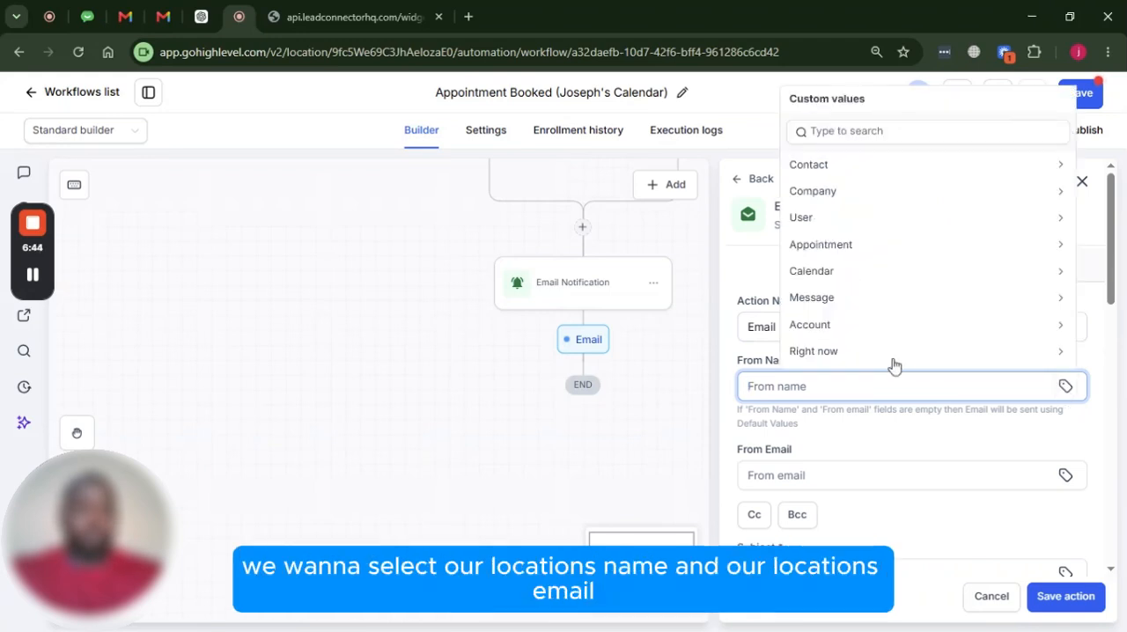
click(835, 326)
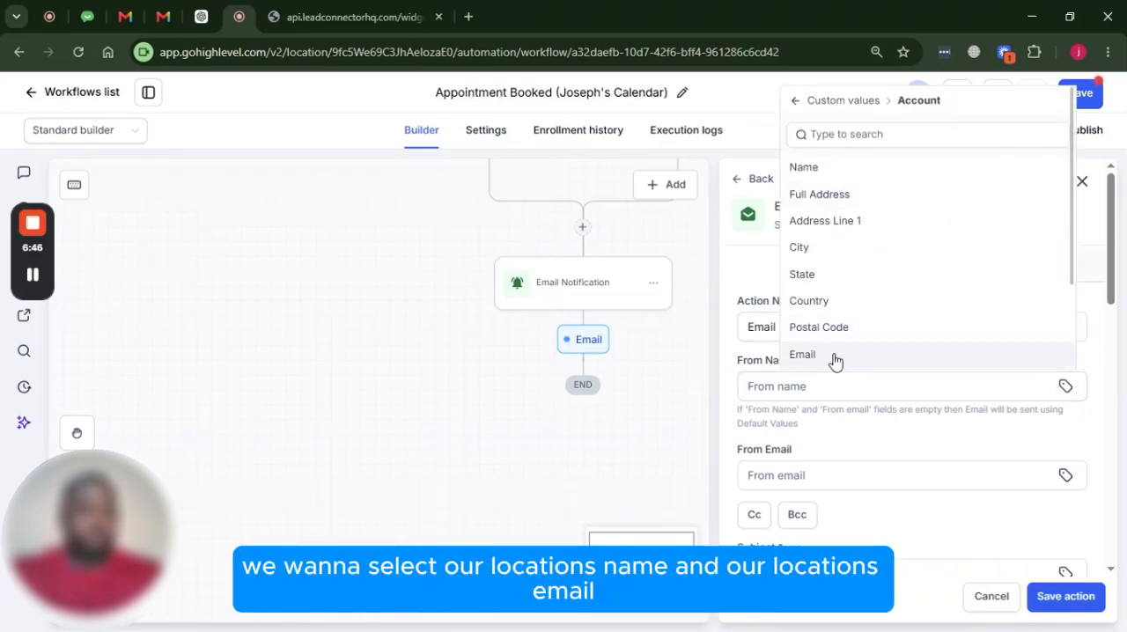
click(823, 170)
Set the email action's From Email to the account email custom value, {{location.email}}
scroll(1012, 255, down, 3)
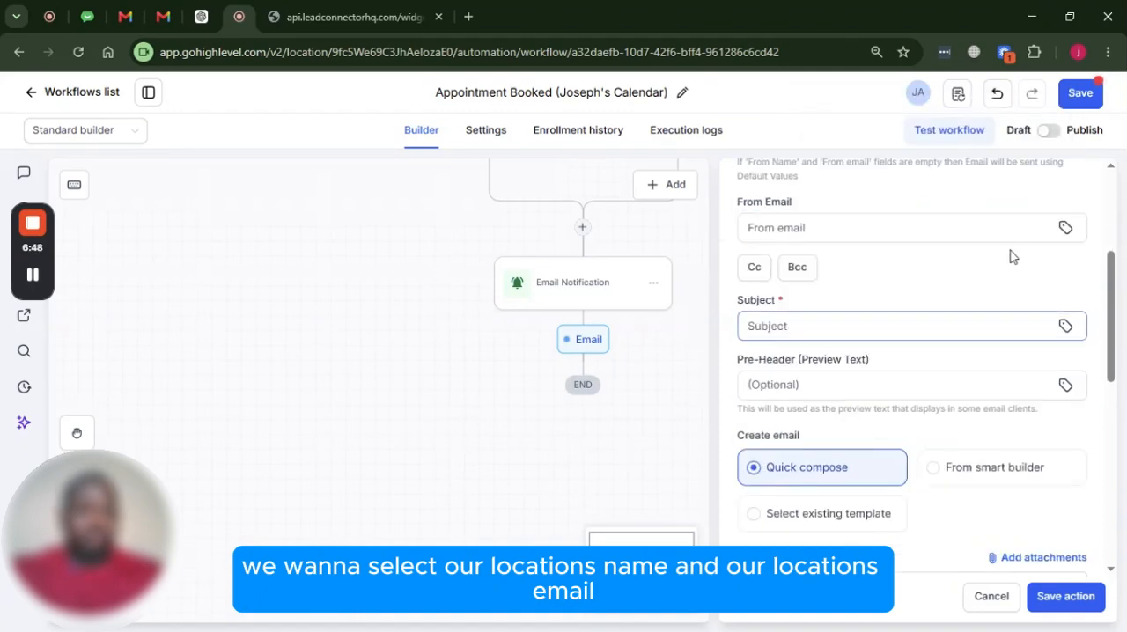
click(1066, 229)
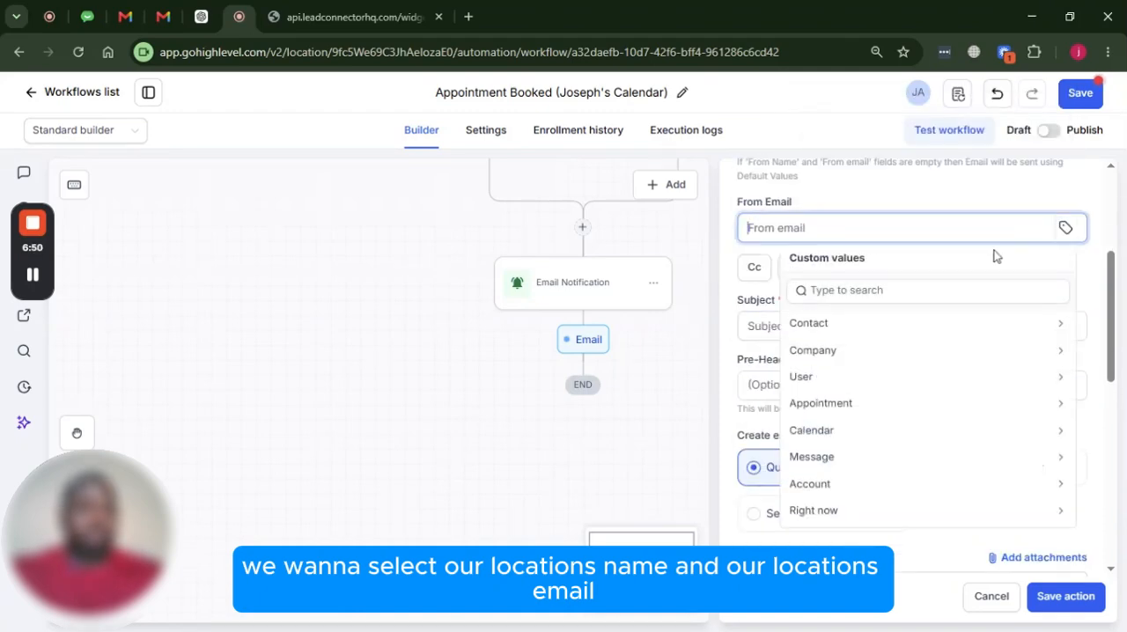
click(816, 487)
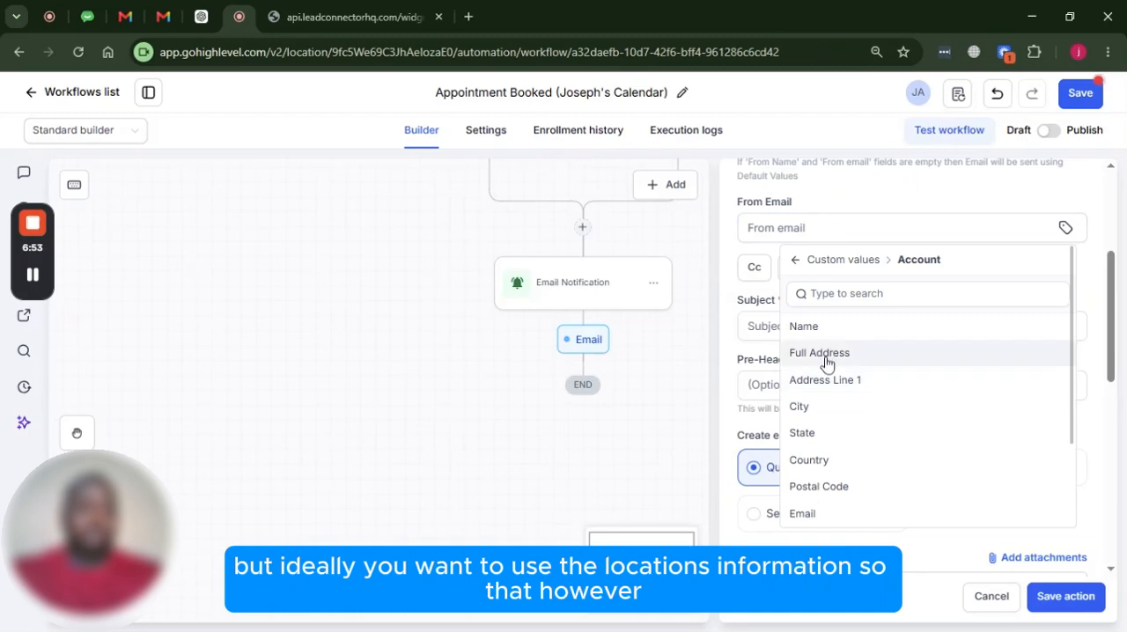
click(823, 514)
scroll(843, 395, up, 1)
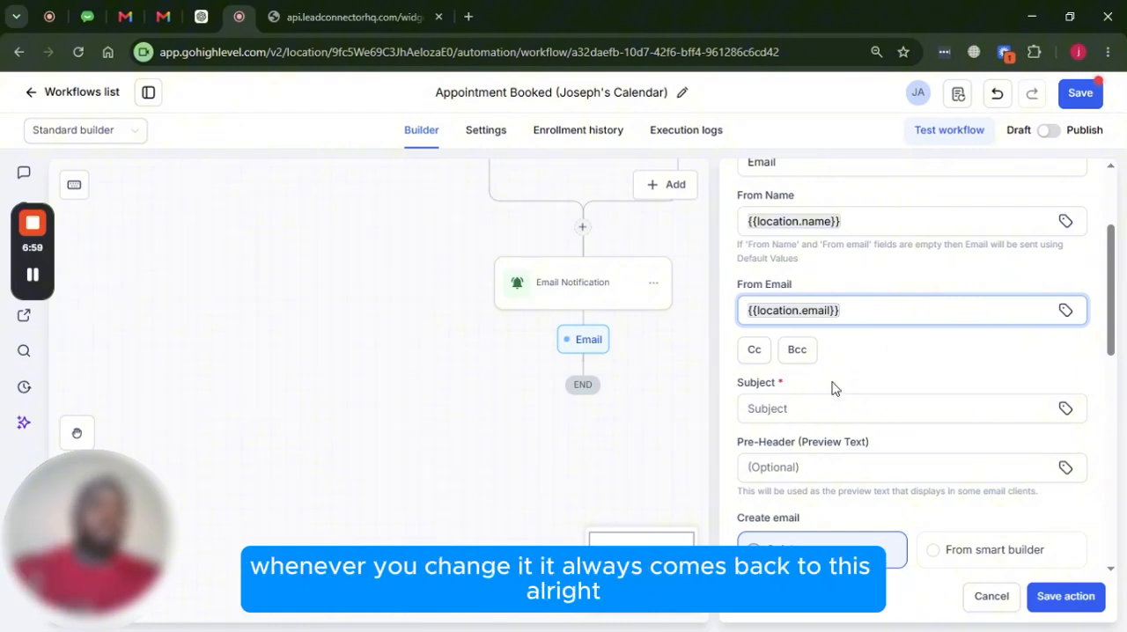
Enter "Your Appoinement has been confirmed!" as the subject of the customer email
scroll(842, 385, down, 1)
click(842, 325)
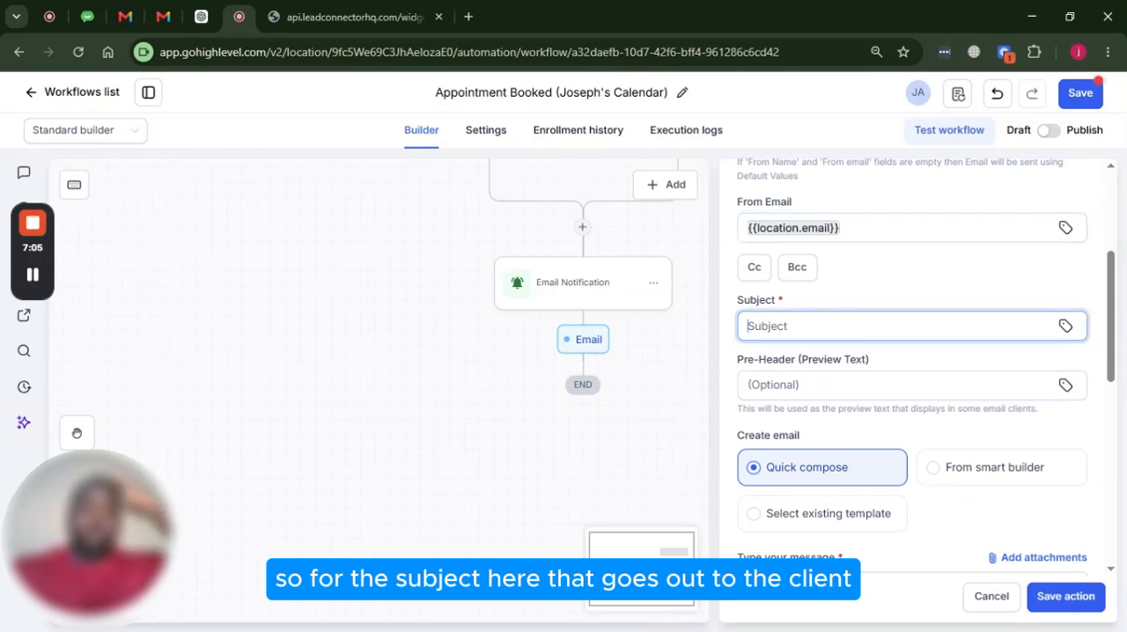
text(TH)
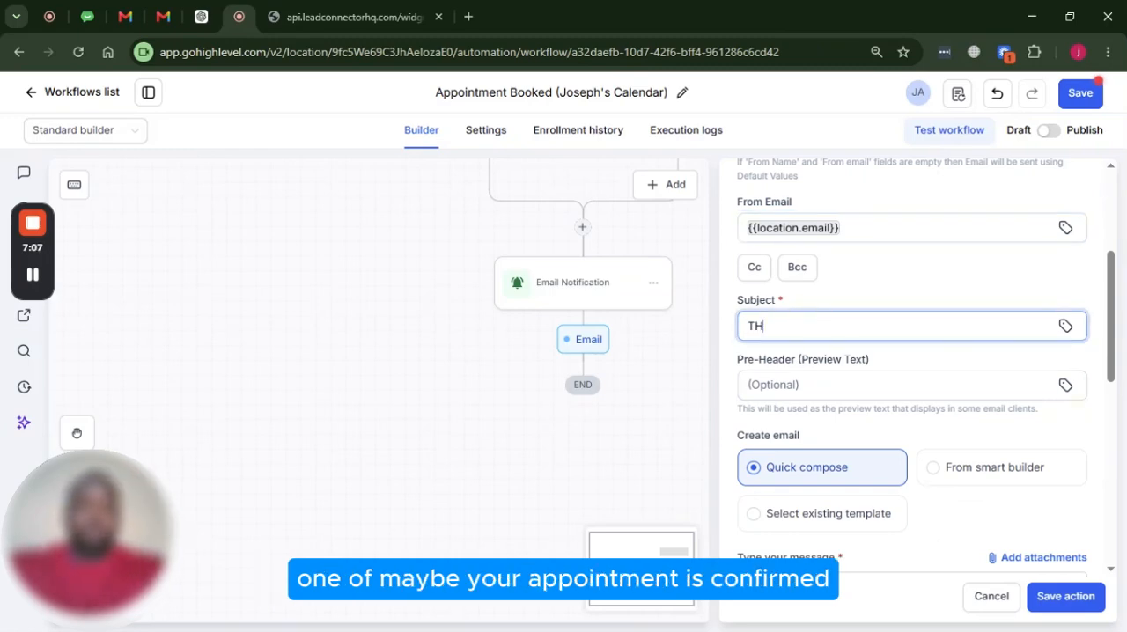
text(aYOu)
key(BackSpace)
key(BackSpace)
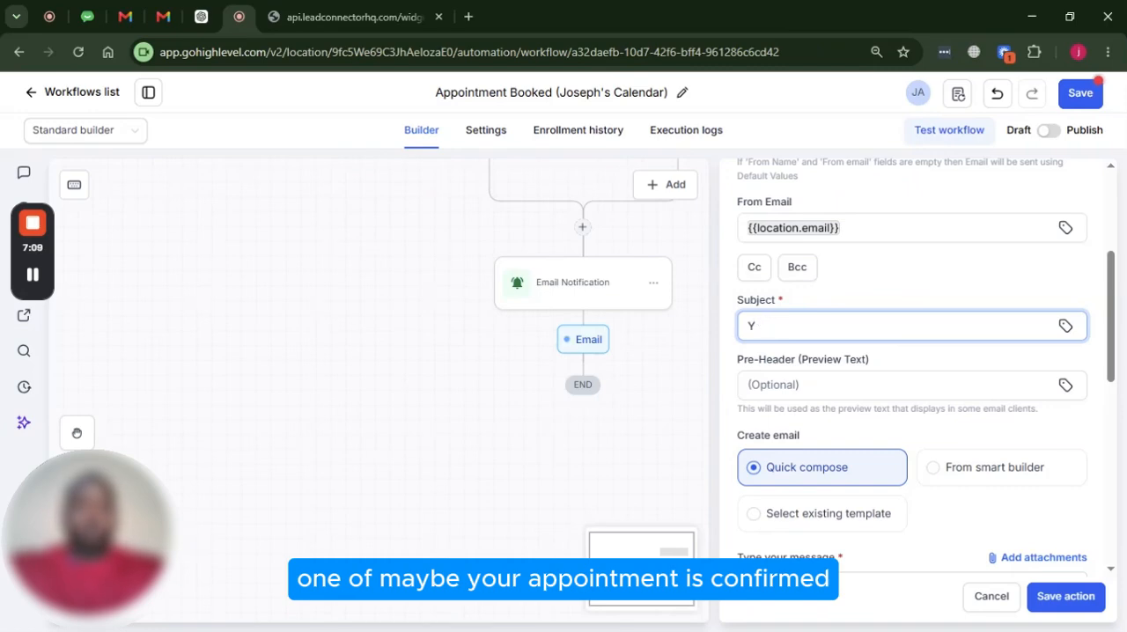
text(our App)
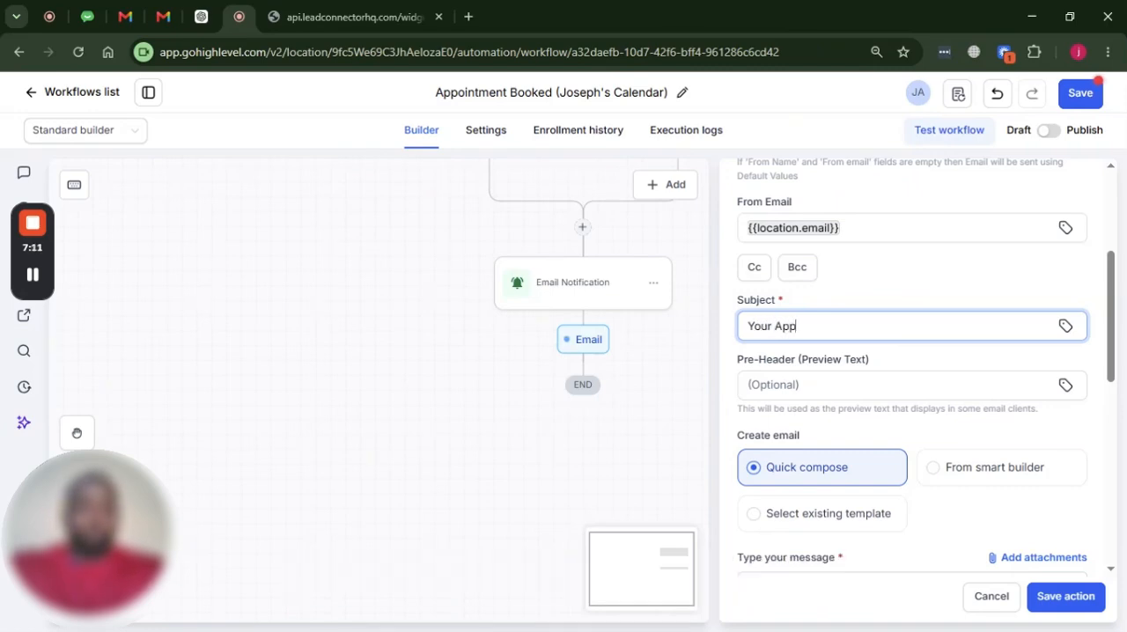
text(oinement has been confirme)
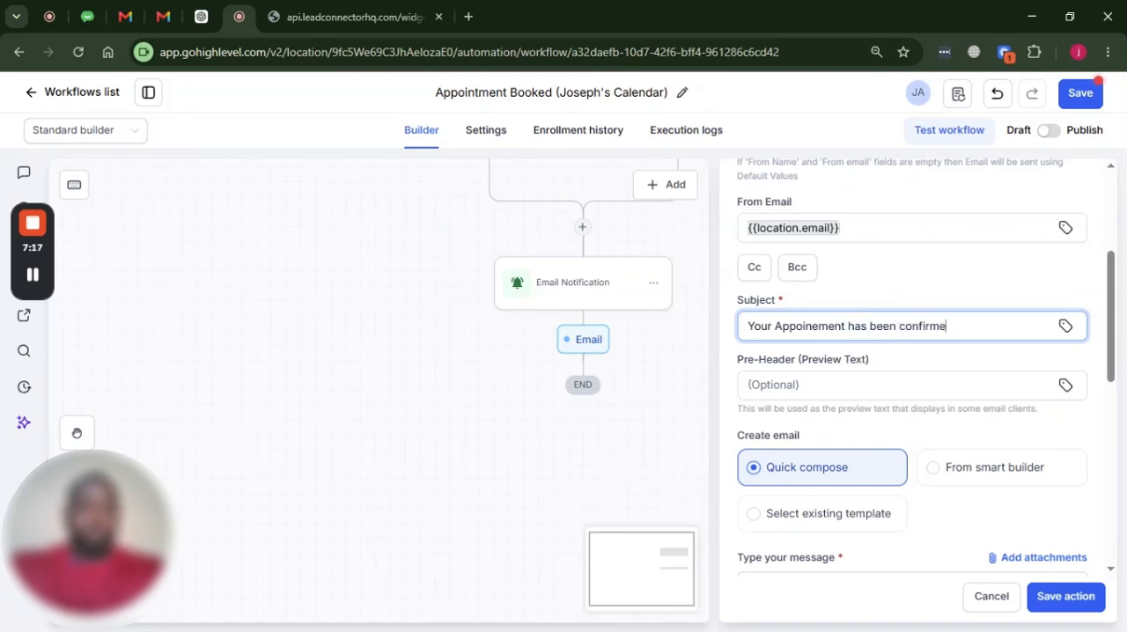
text(d)
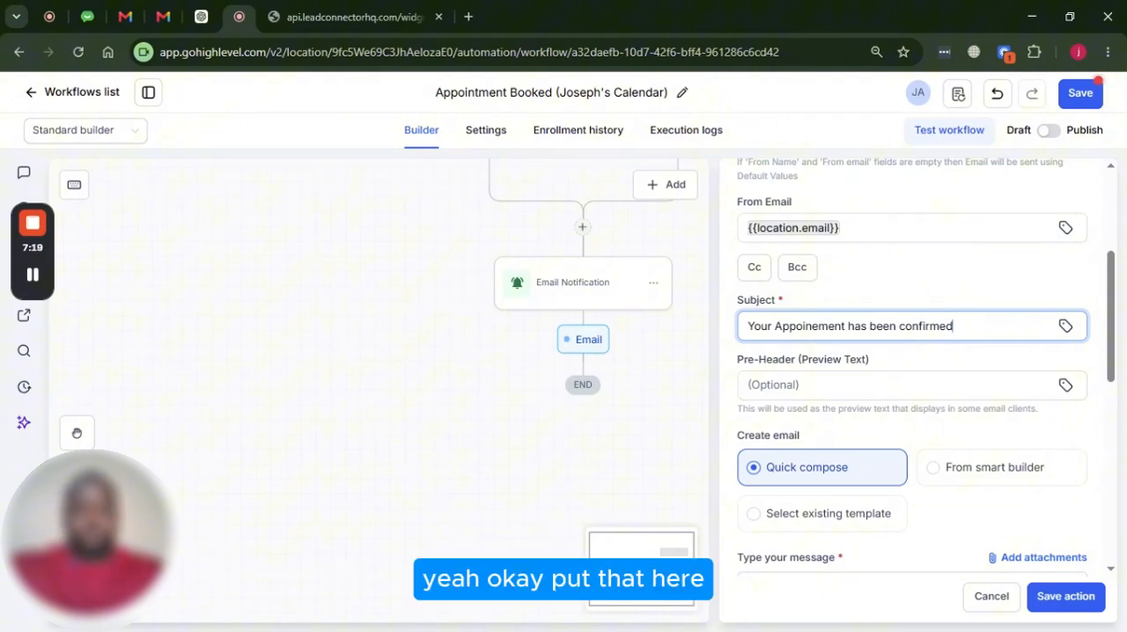
text(!)
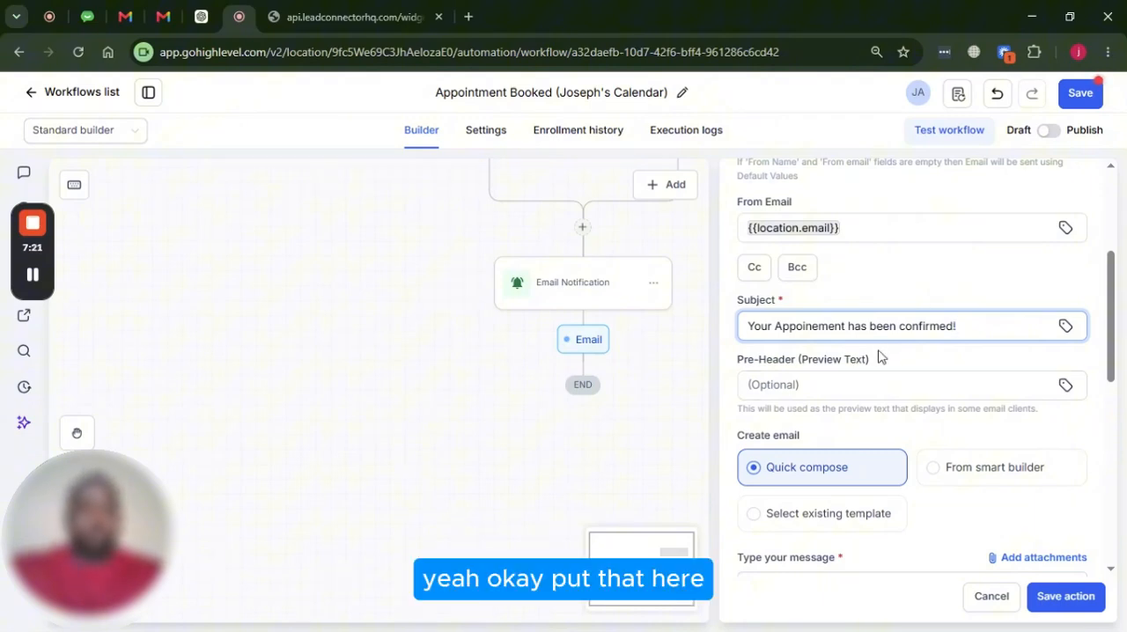
Start the customer email's message with the greeting "Hi {{contact.first_name}}," using the contact's First Name custom value
scroll(878, 355, down, 4)
scroll(854, 336, down, 1)
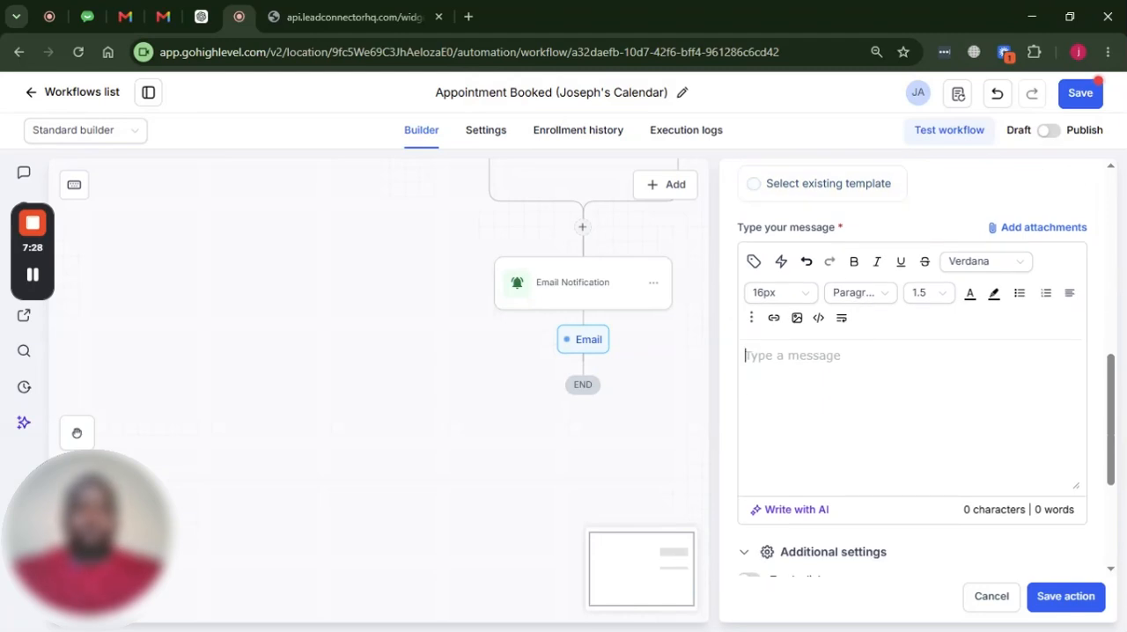
click(745, 355)
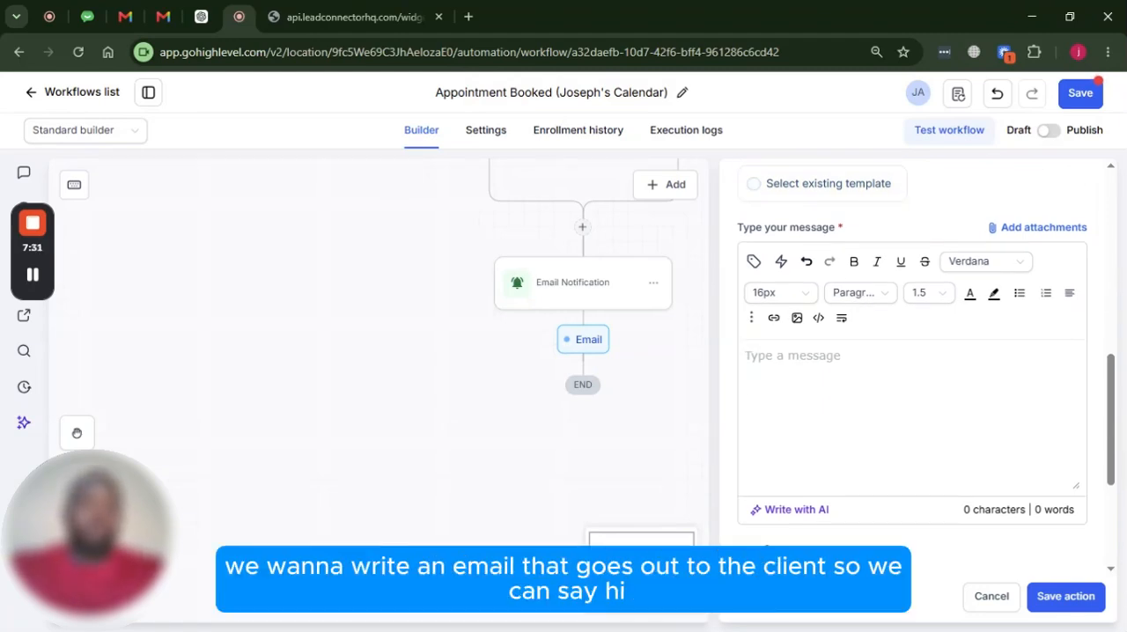
text(Hi)
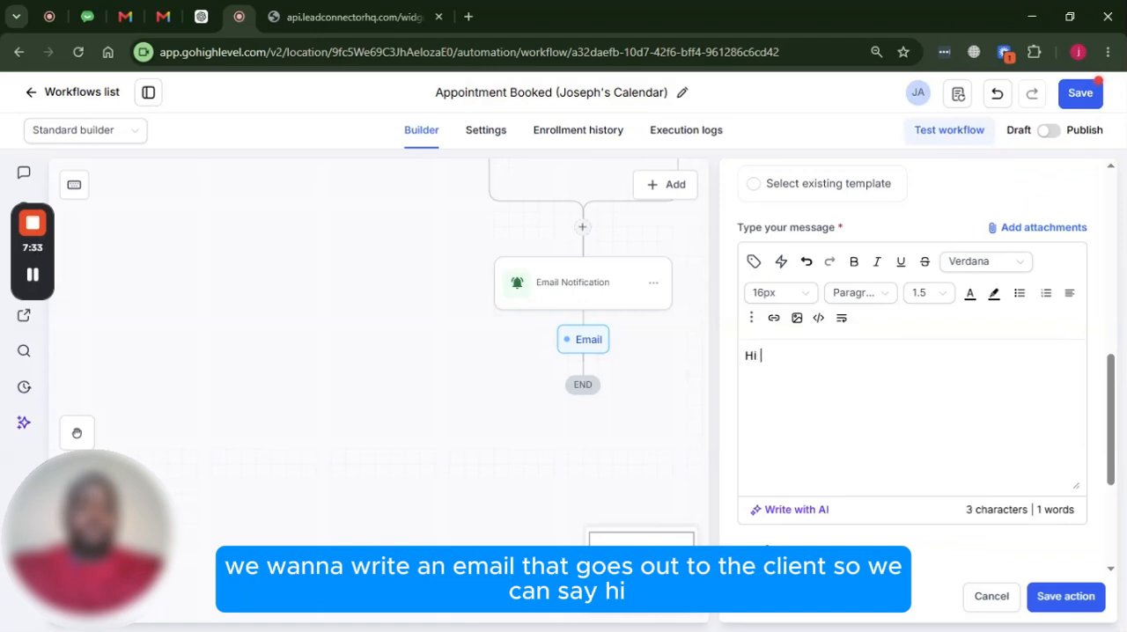
click(754, 264)
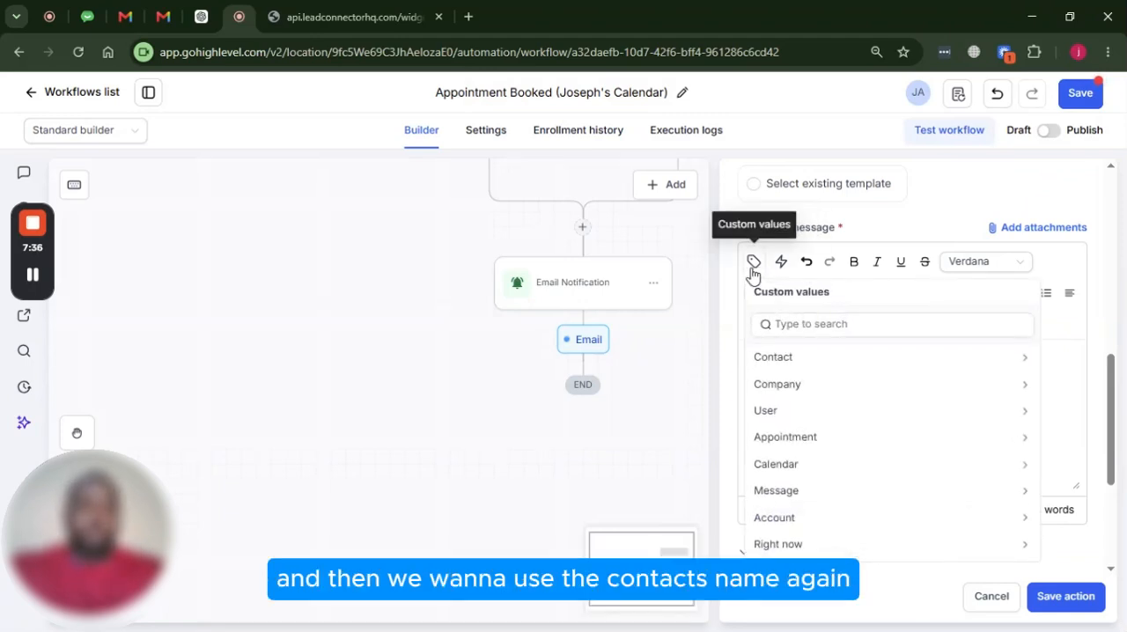
click(795, 357)
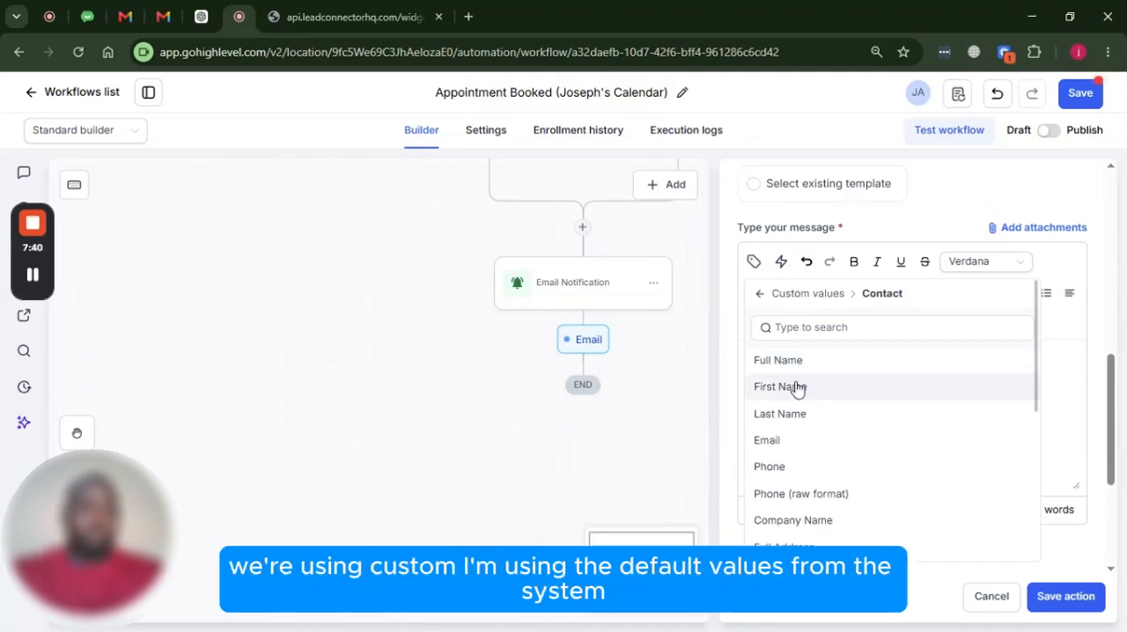
click(790, 389)
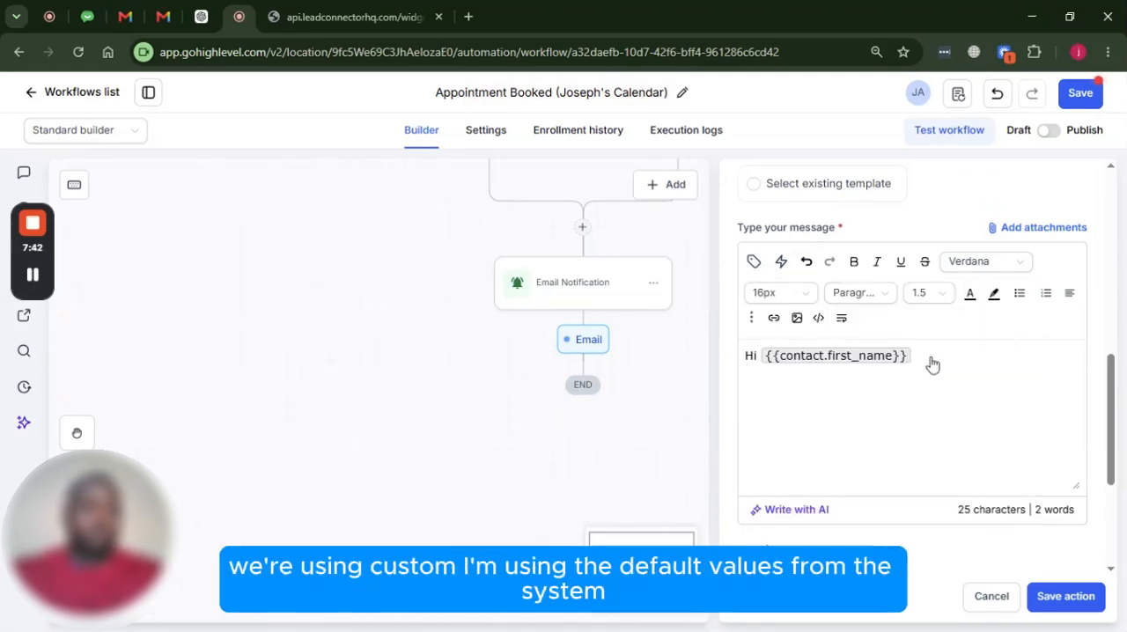
text(,)
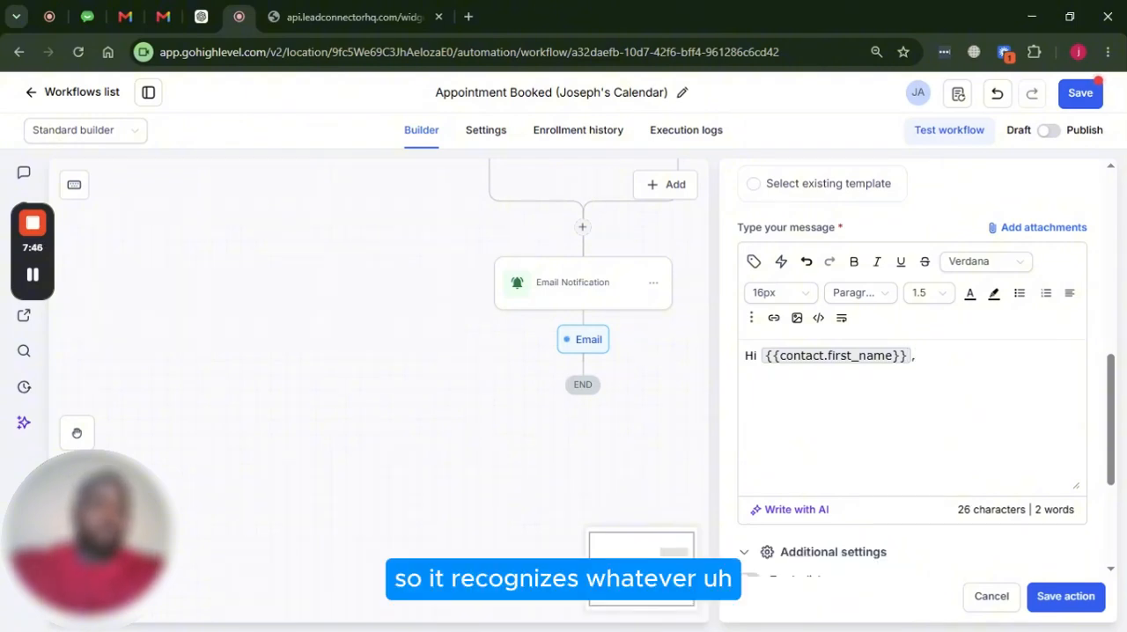
Add the line "Thank you for scheduling an appoinement, here are your details:" below the greeting in the email message
key(Return)
key(Return)
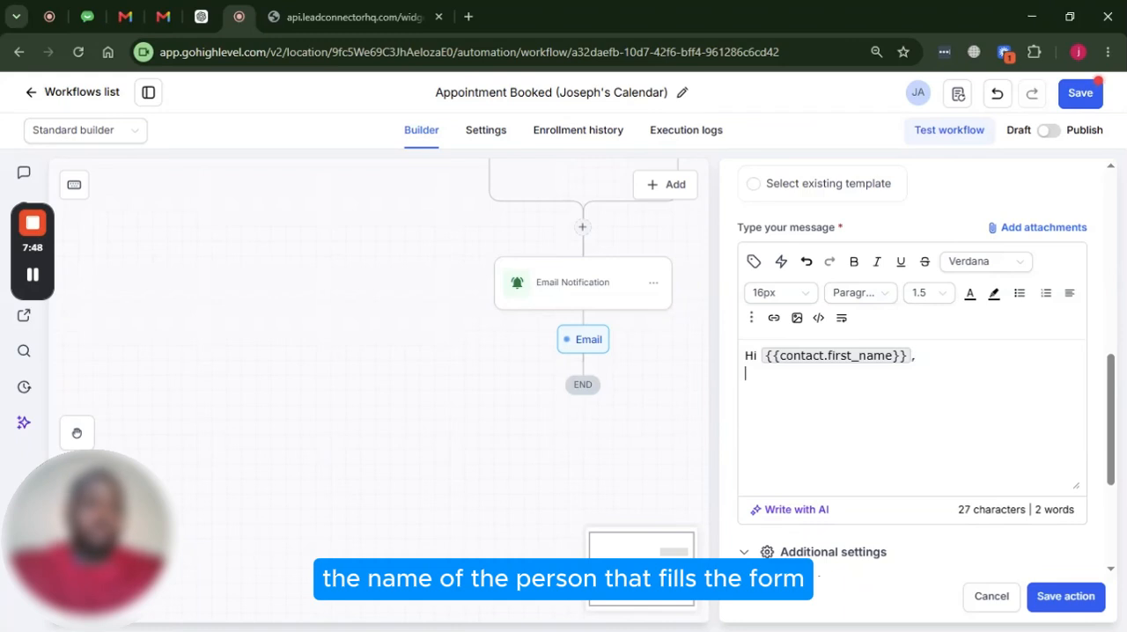
text(Thank )
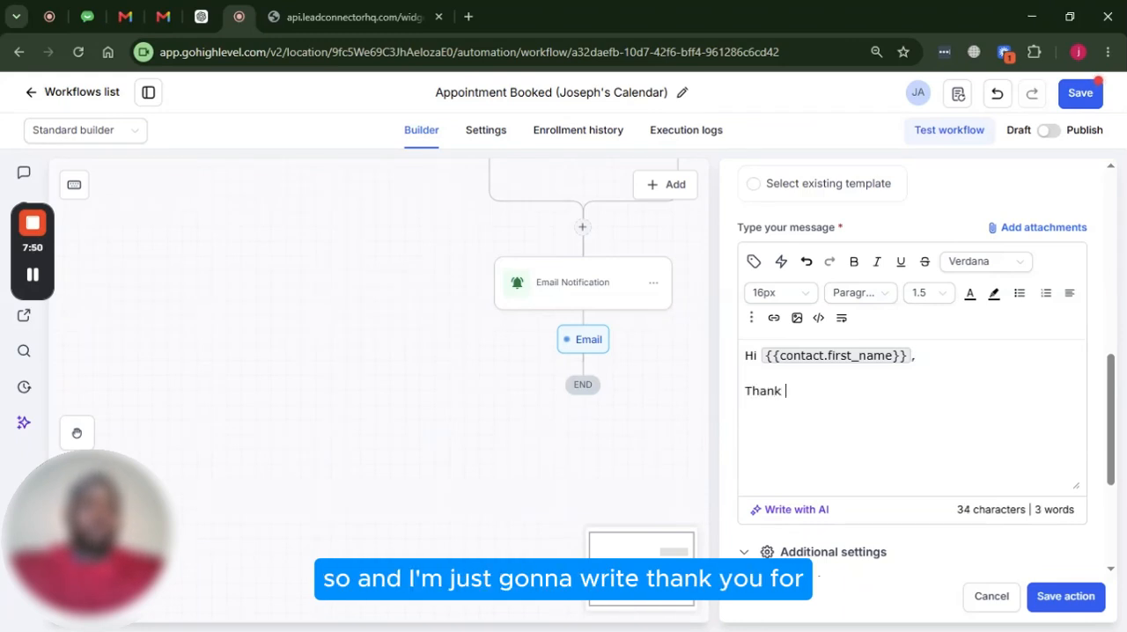
text(you fj)
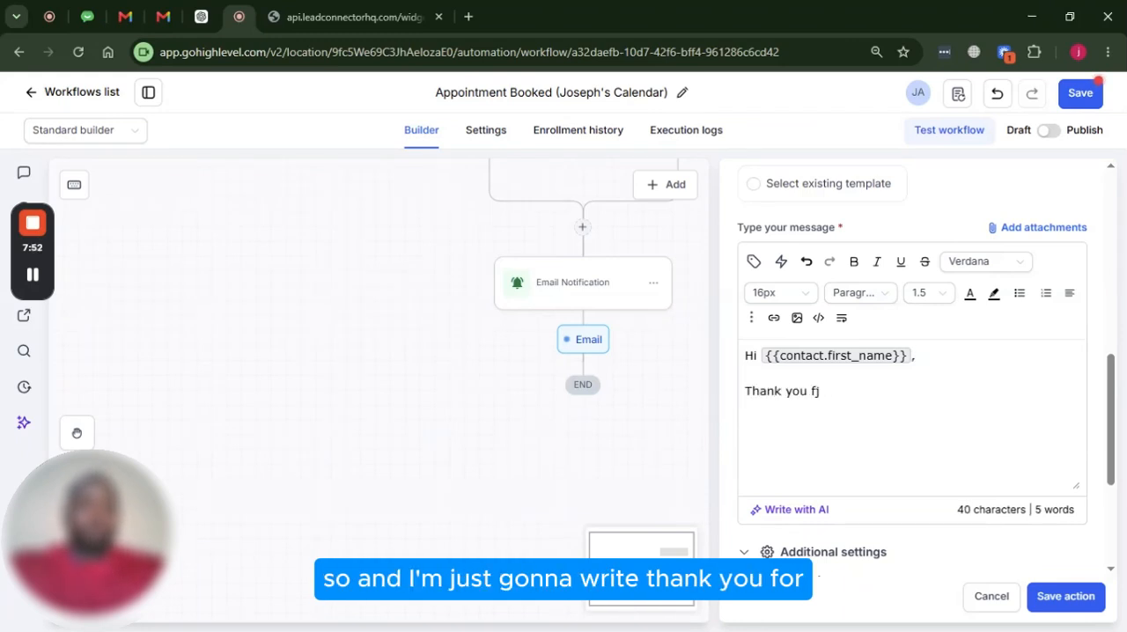
key(BackSpace)
text(or sched)
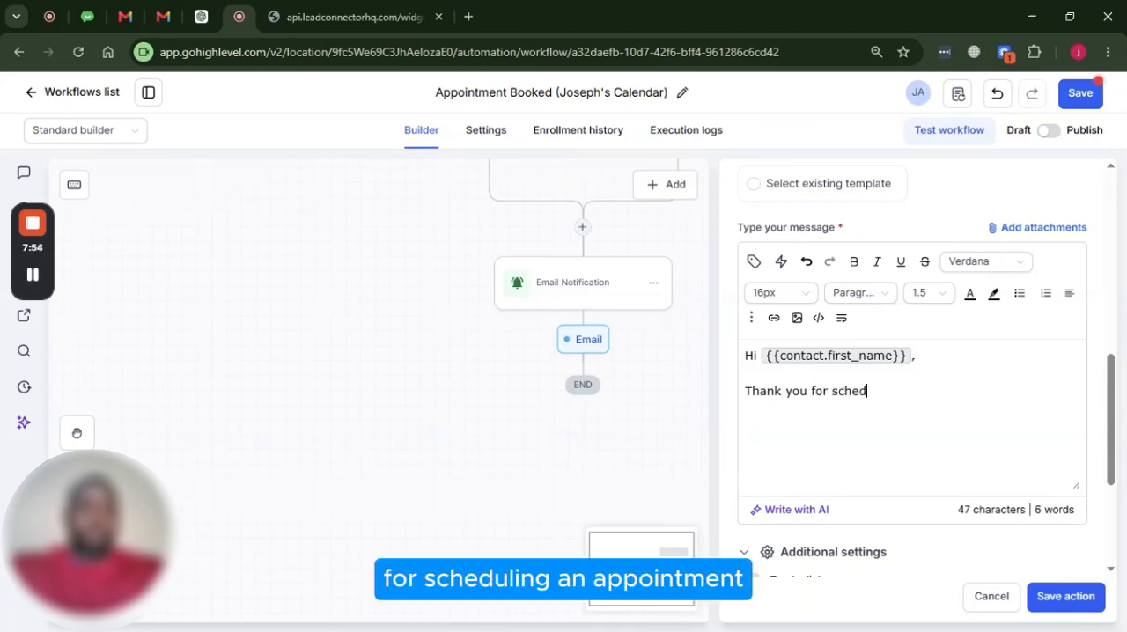
text(uling an ap)
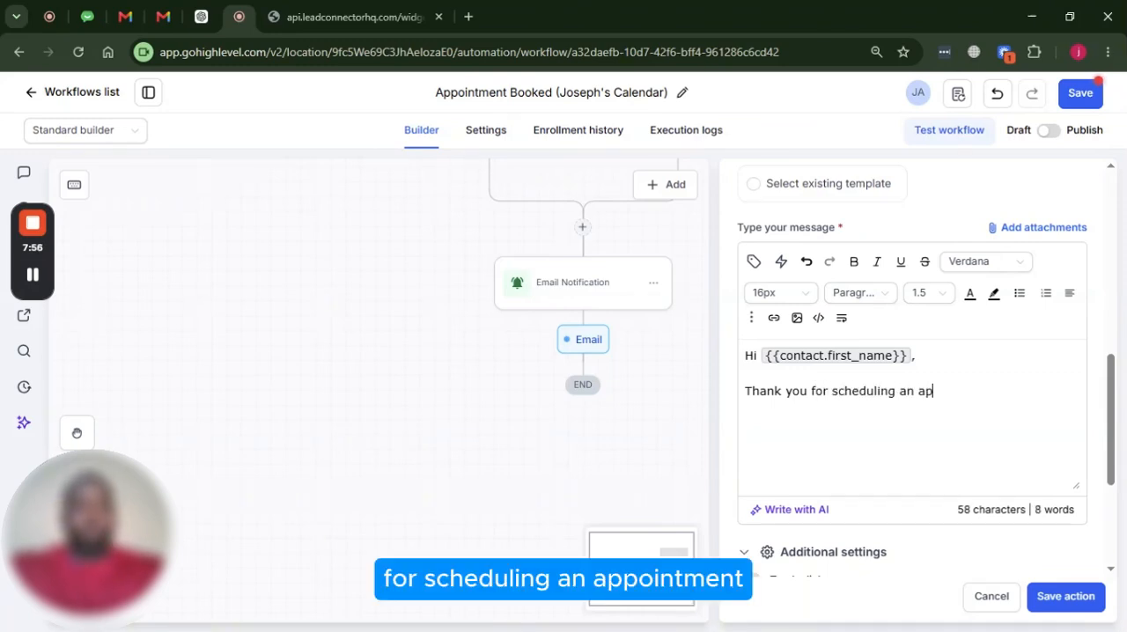
text(pin)
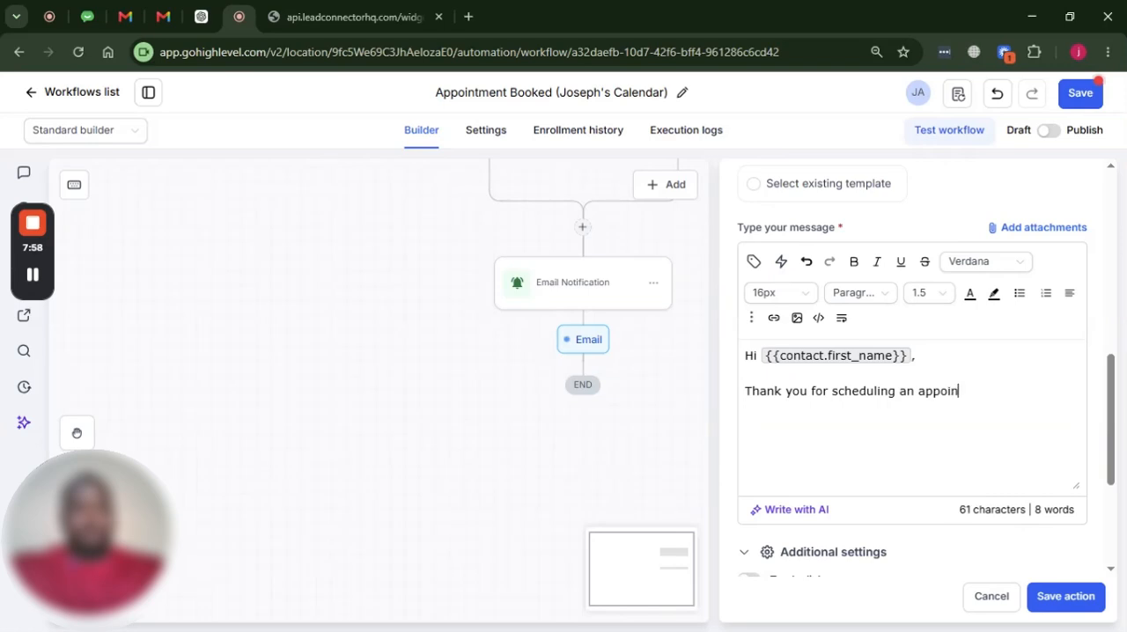
text(emennt, we)
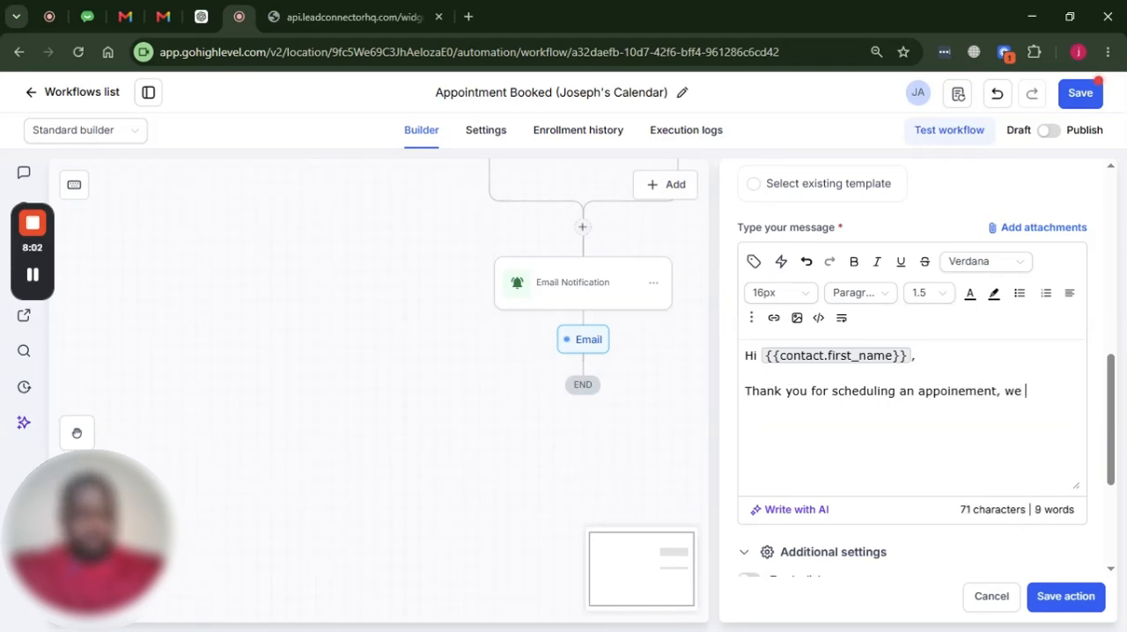
text( re )
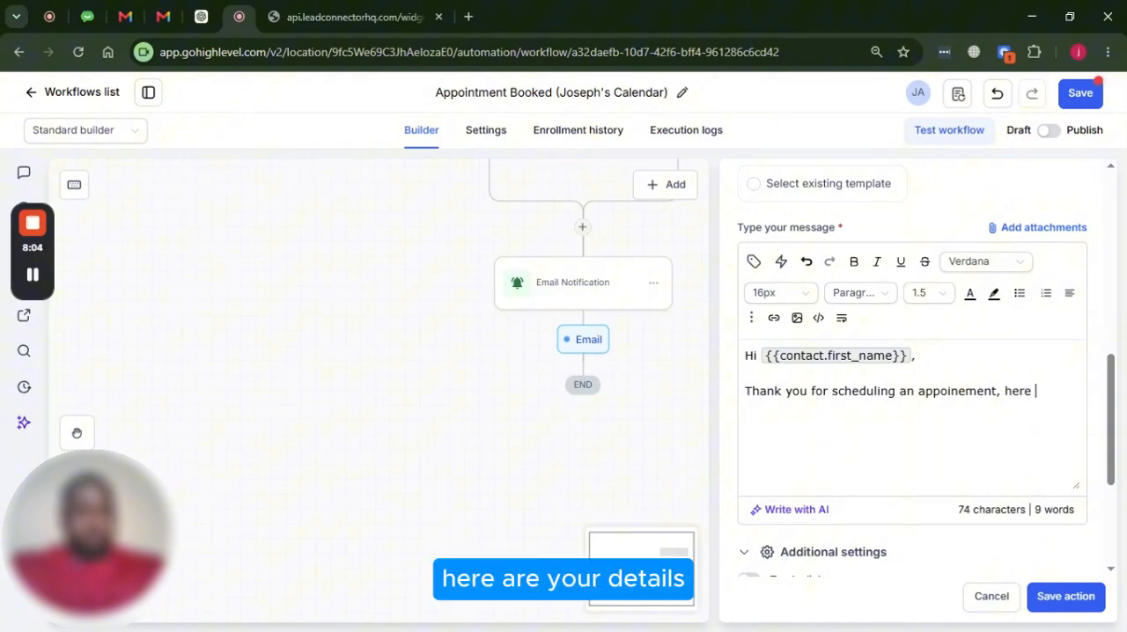
text(are your details)
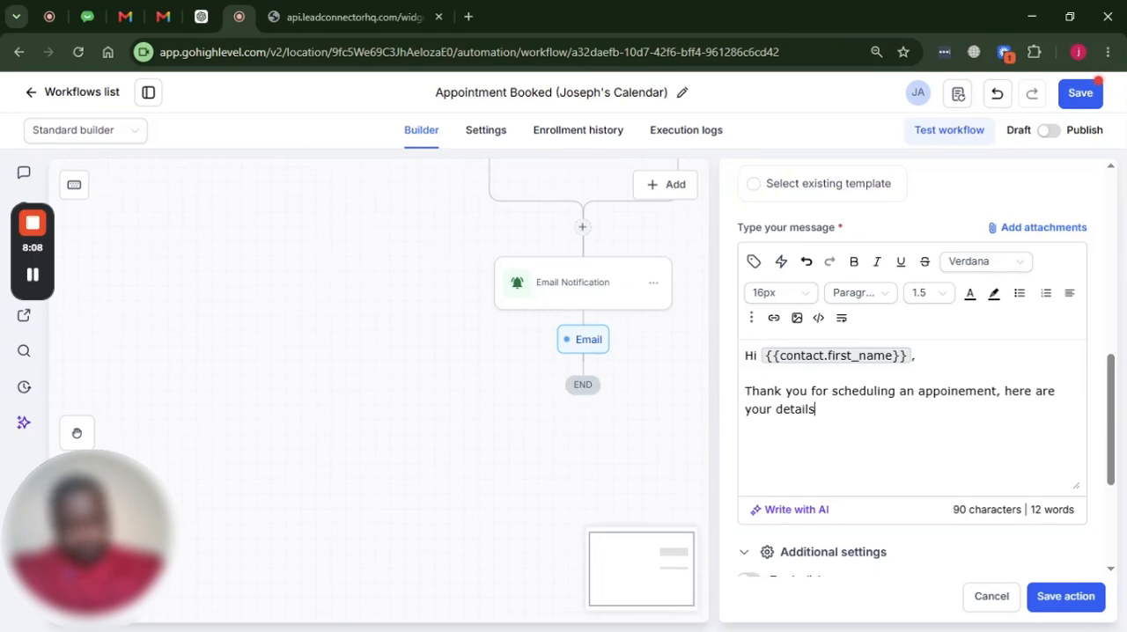
text(:)
Add a "Date:" line to the message with the appointment start custom value, {{appointment.start_time}}
key(Return)
key(Return)
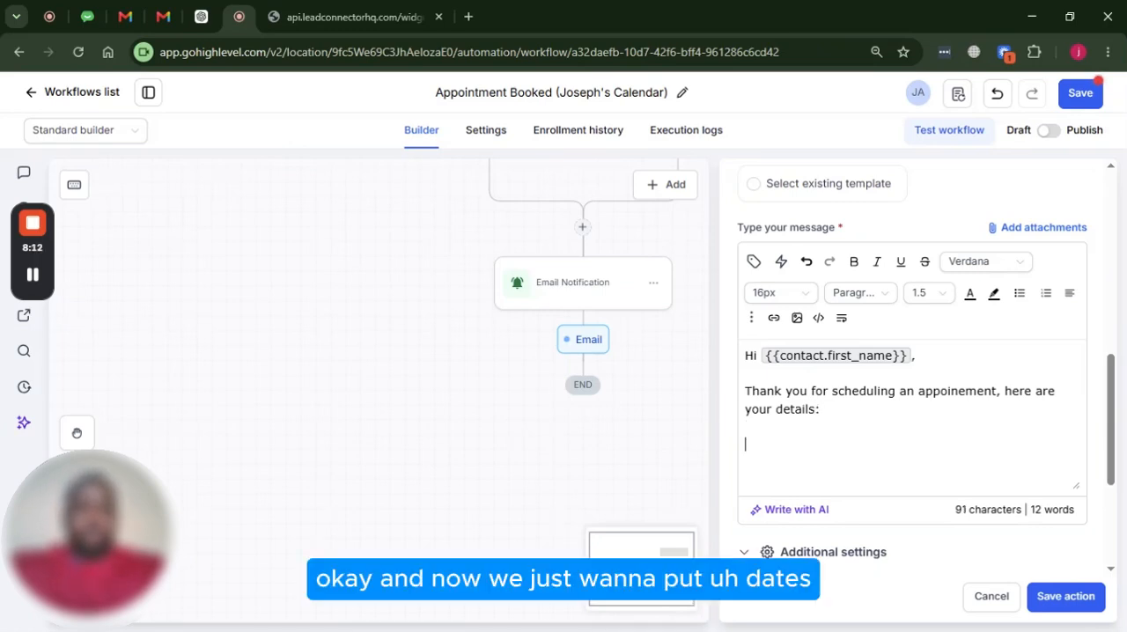
text(Date:)
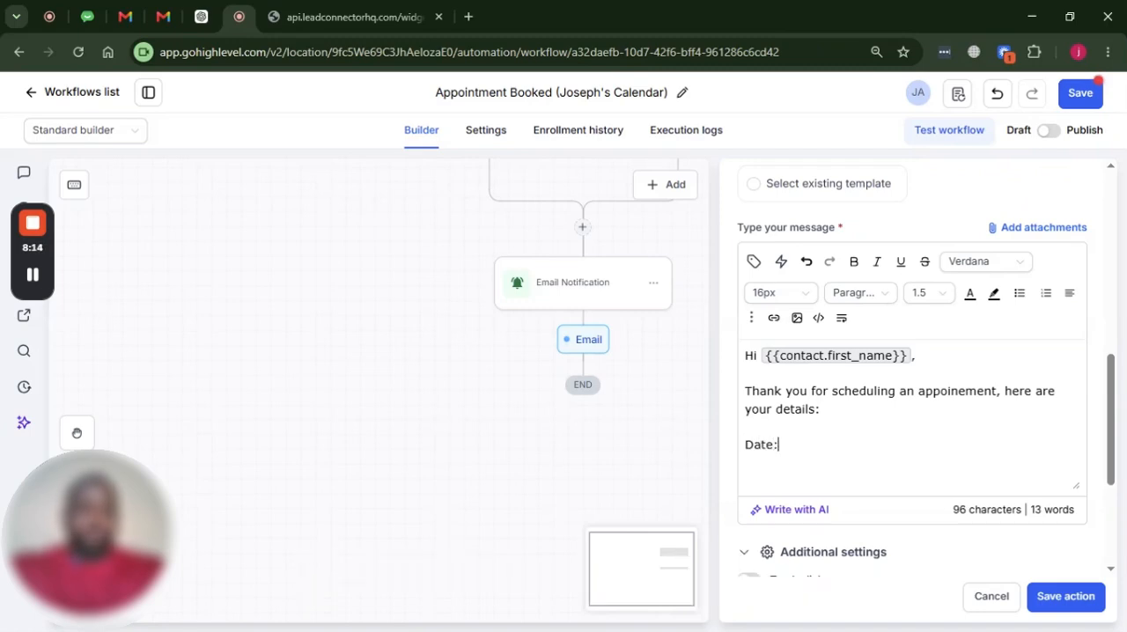
click(754, 262)
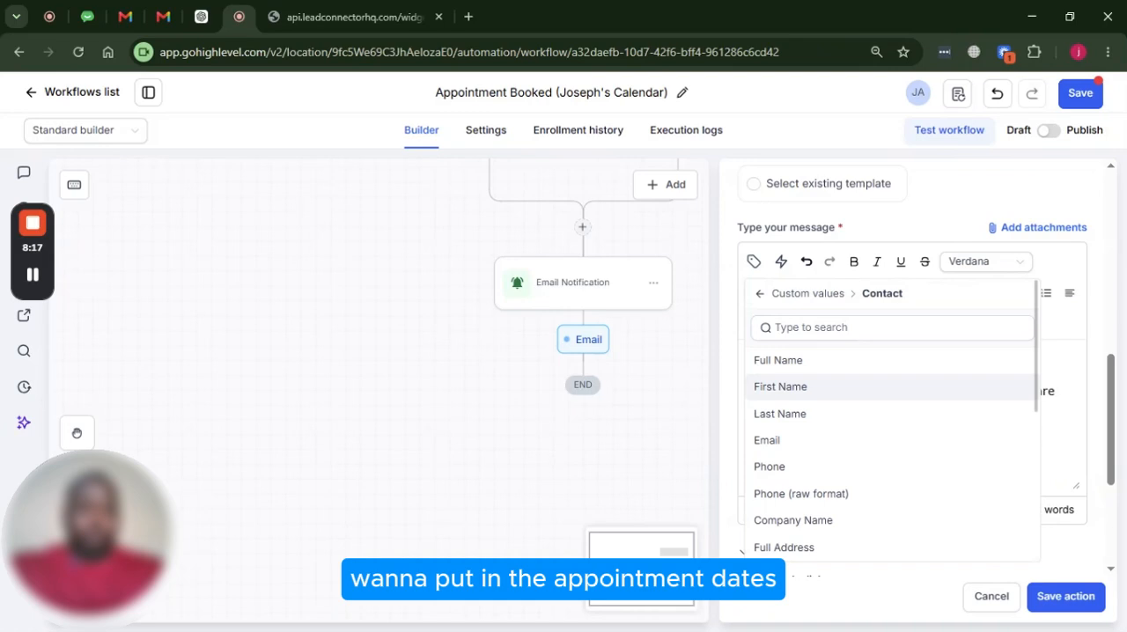
click(761, 293)
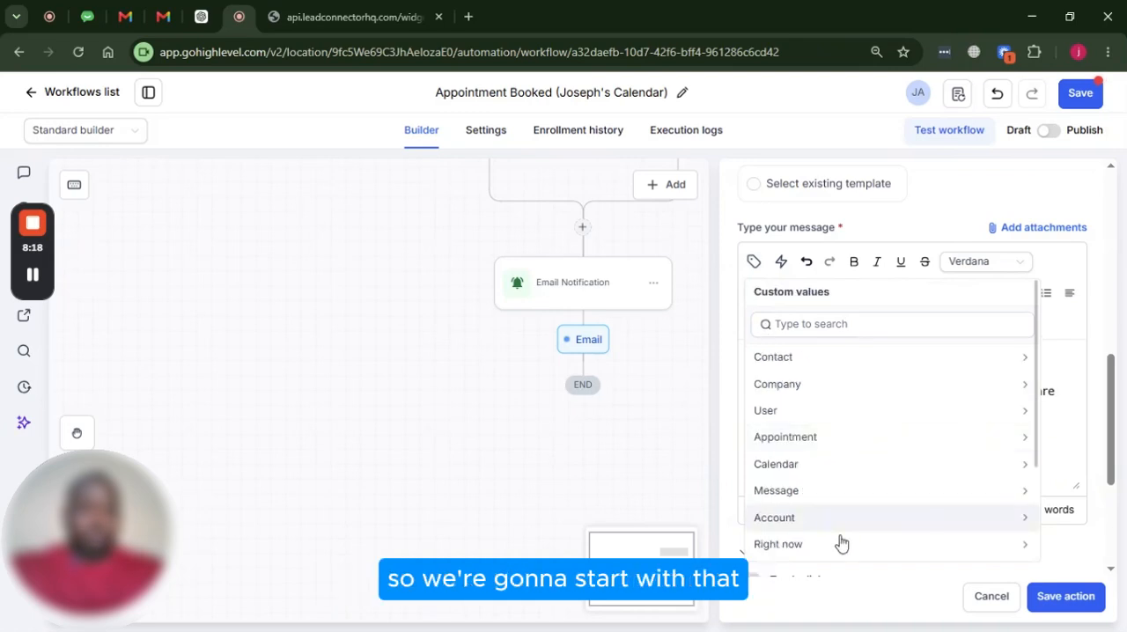
click(785, 438)
click(788, 420)
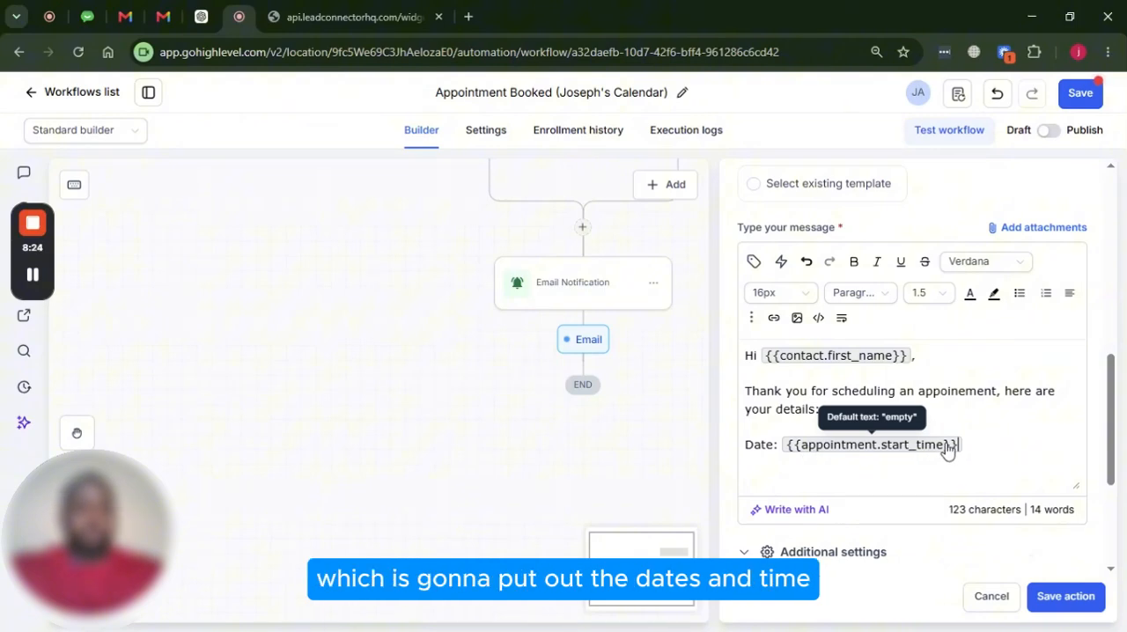
Add a "Link:" line below the date with the appointment's Meeting Location custom value, {{appointment.meeting_location}}
key(Return)
text(Link:)
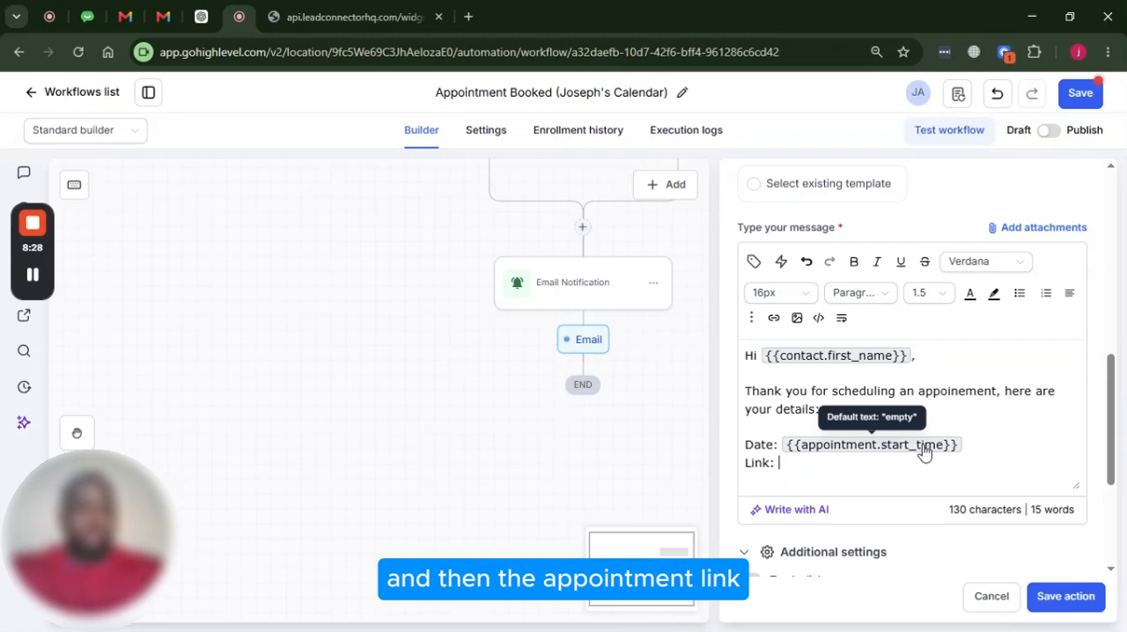
scroll(926, 452, down, 3)
scroll(925, 453, up, 2)
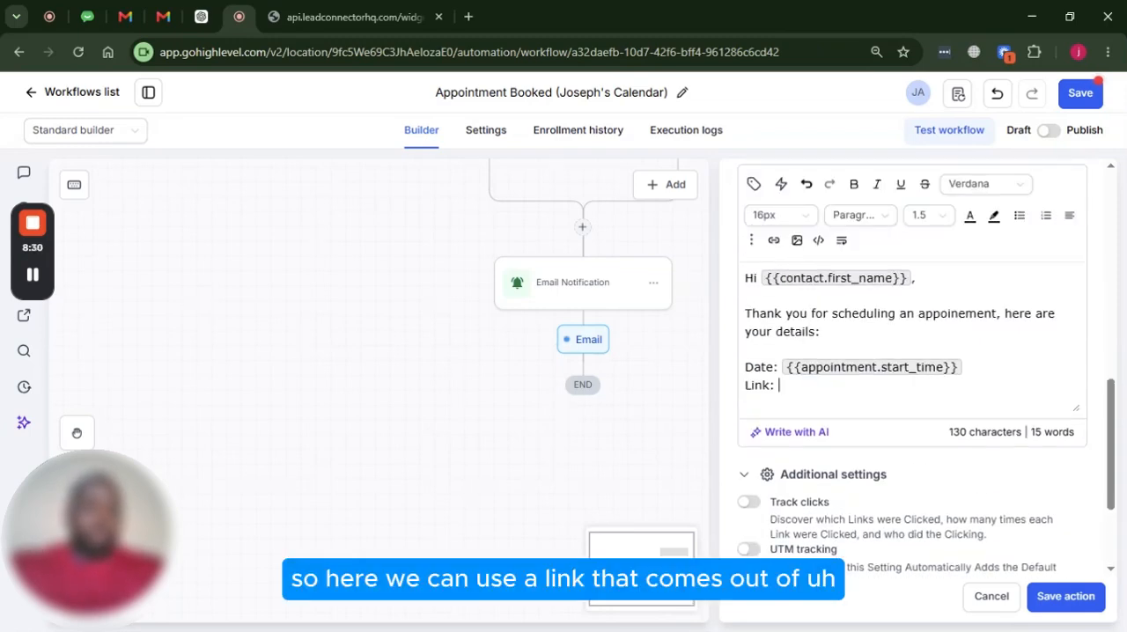
text(:)
click(754, 184)
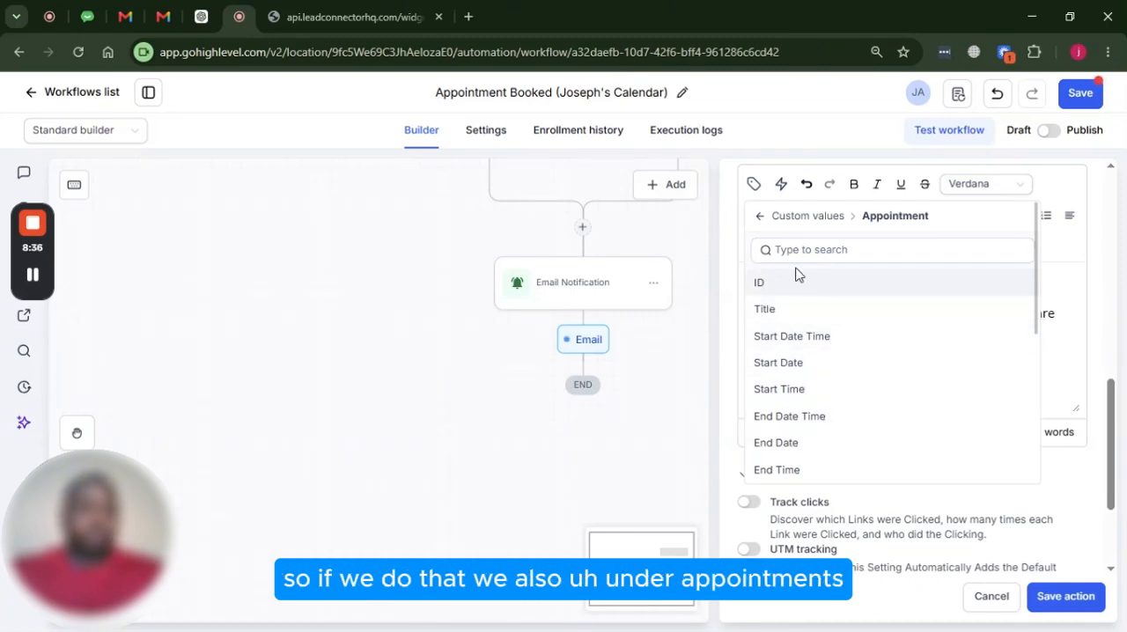
scroll(837, 370, down, 1)
scroll(836, 421, down, 2)
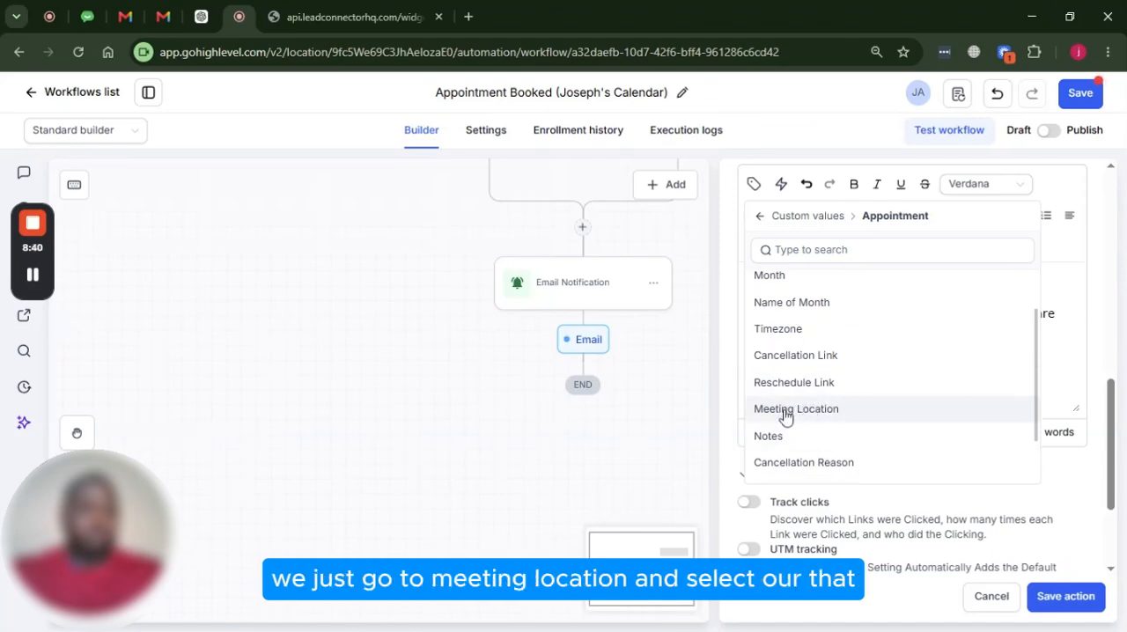
click(785, 411)
Add the closing sentence "We look forward to meeting you on the call." below the appointment details
scroll(1013, 372, down, 1)
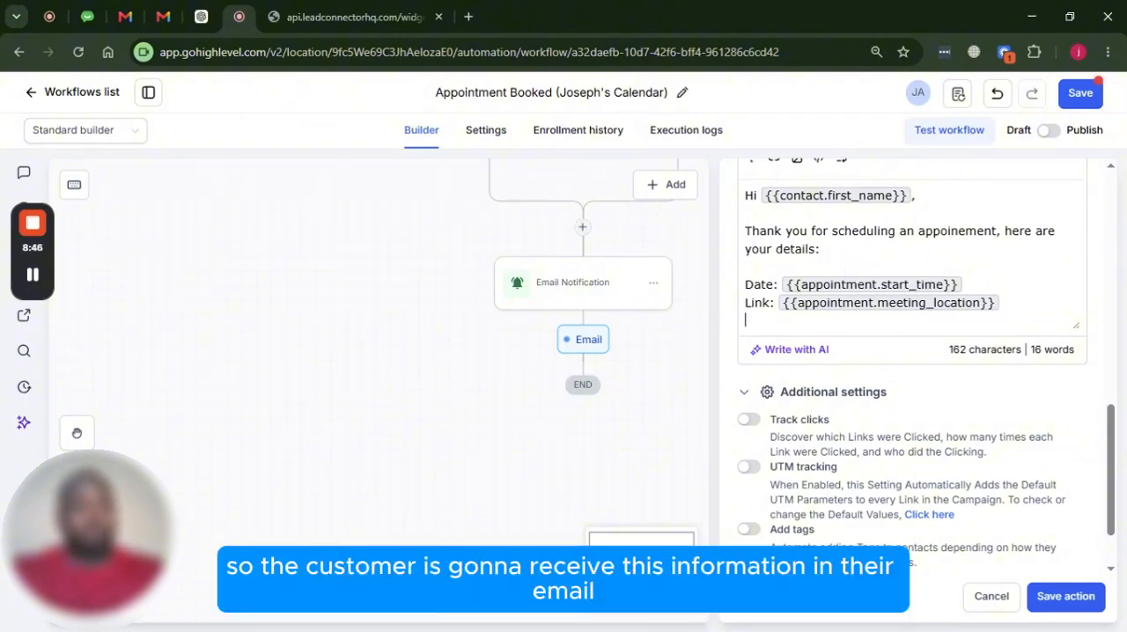
key(Return)
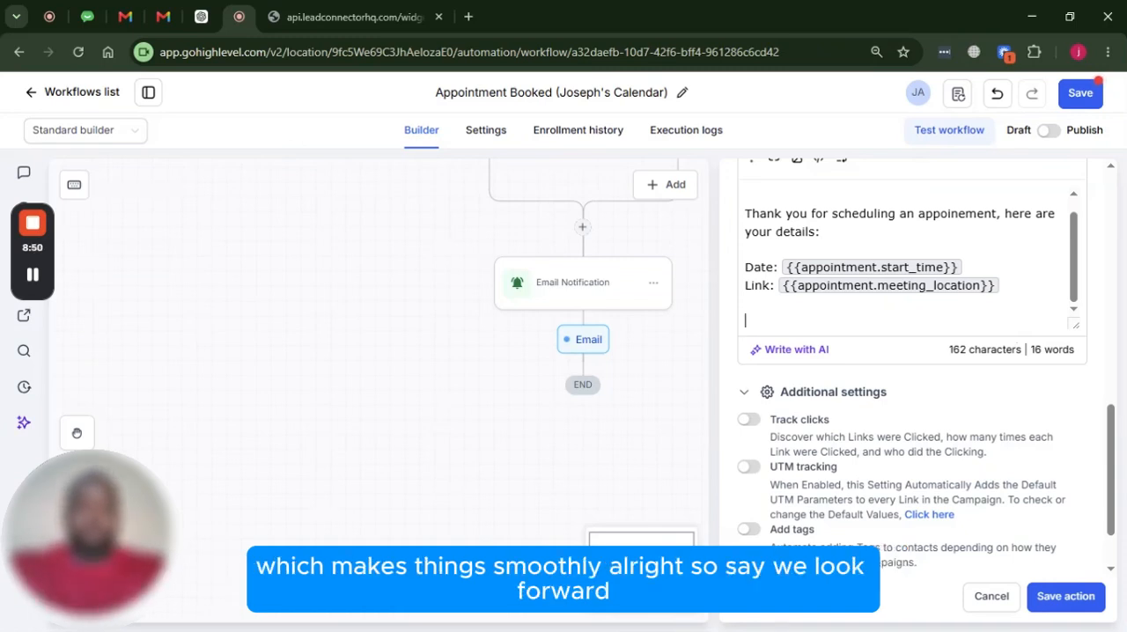
text(We look forward to)
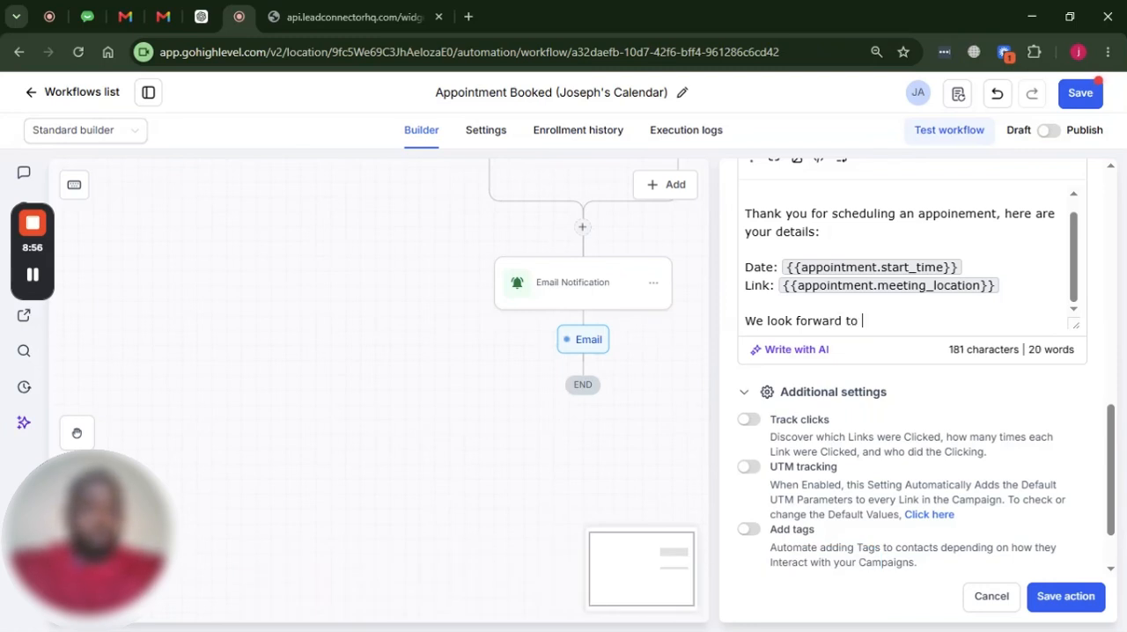
text( meeting)
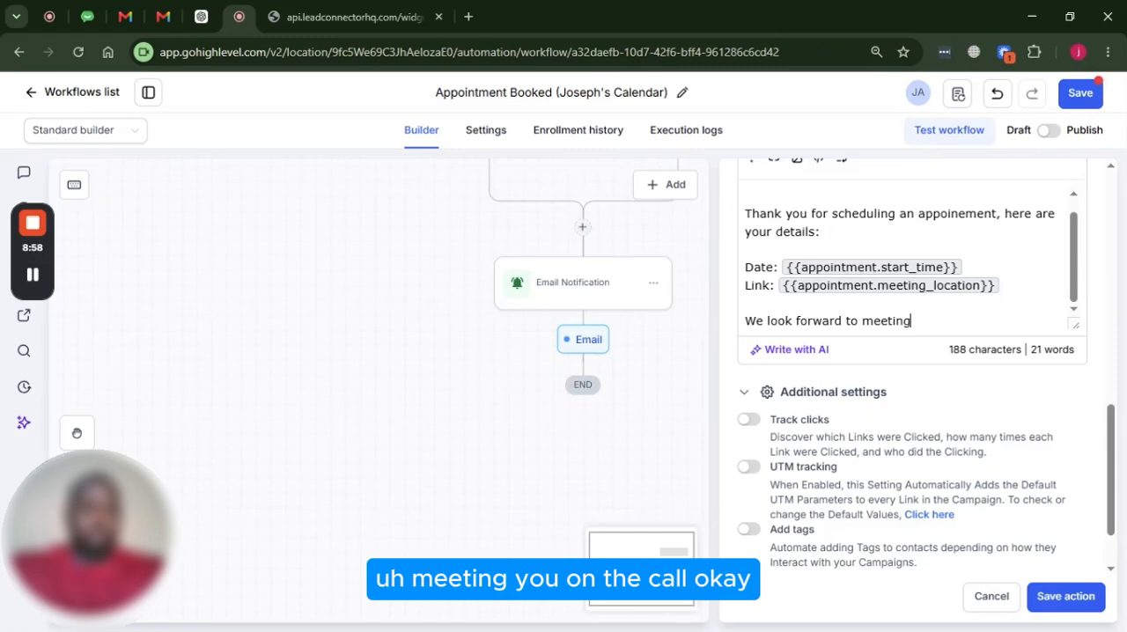
text( you on the cal)
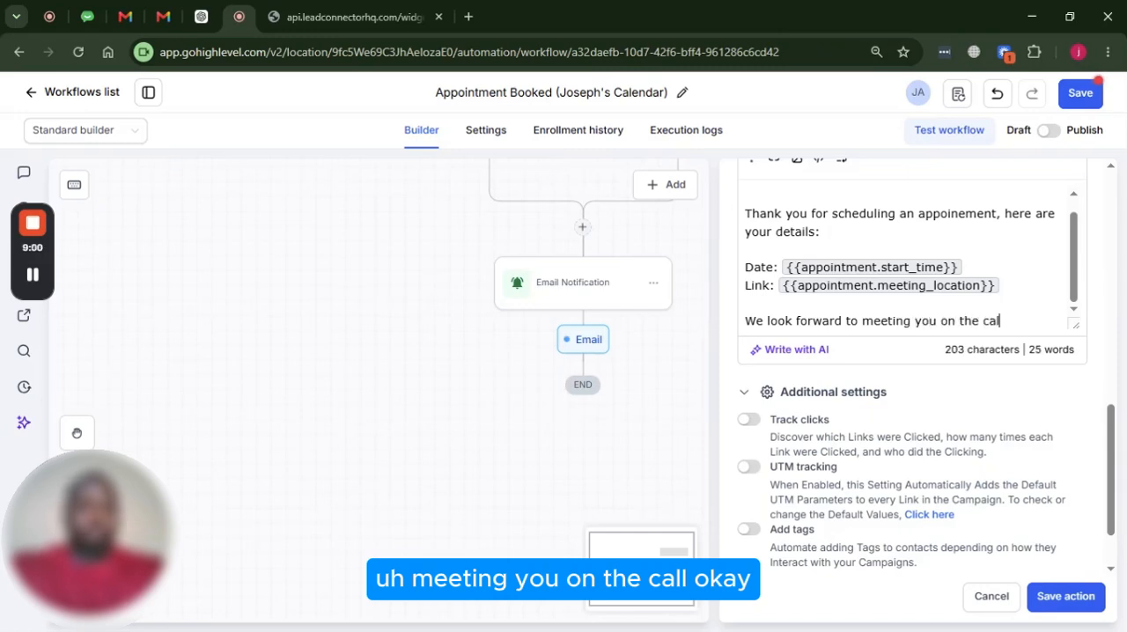
Sign off the message with "Thank you," followed by the account name custom value, {{location.name}}, on the next line
key(Return)
key(Return)
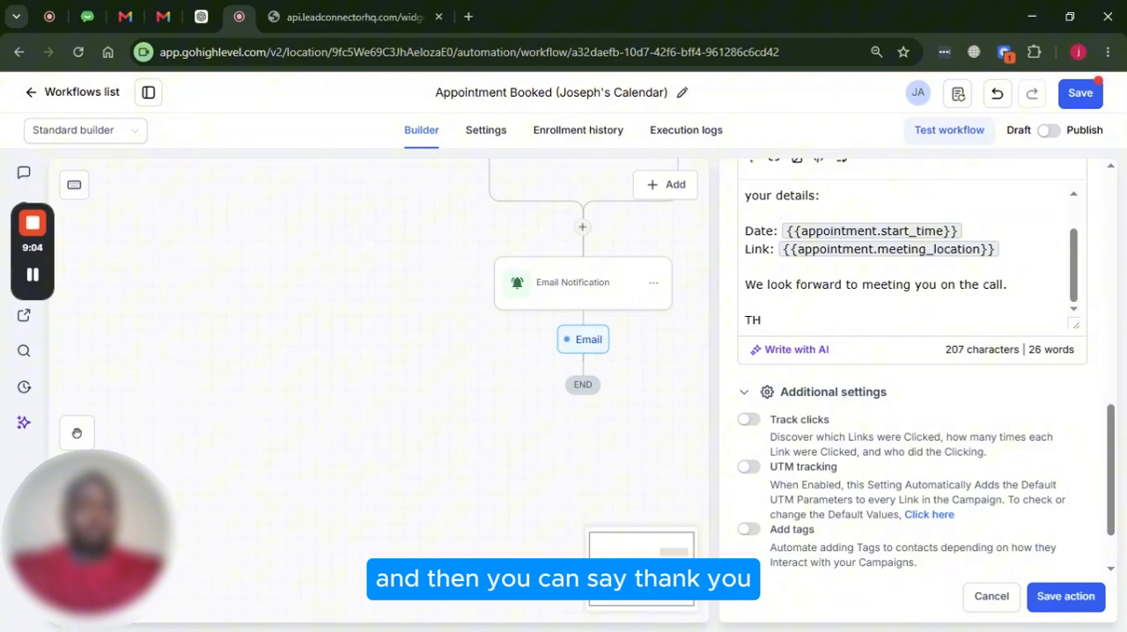
text(Thank you)
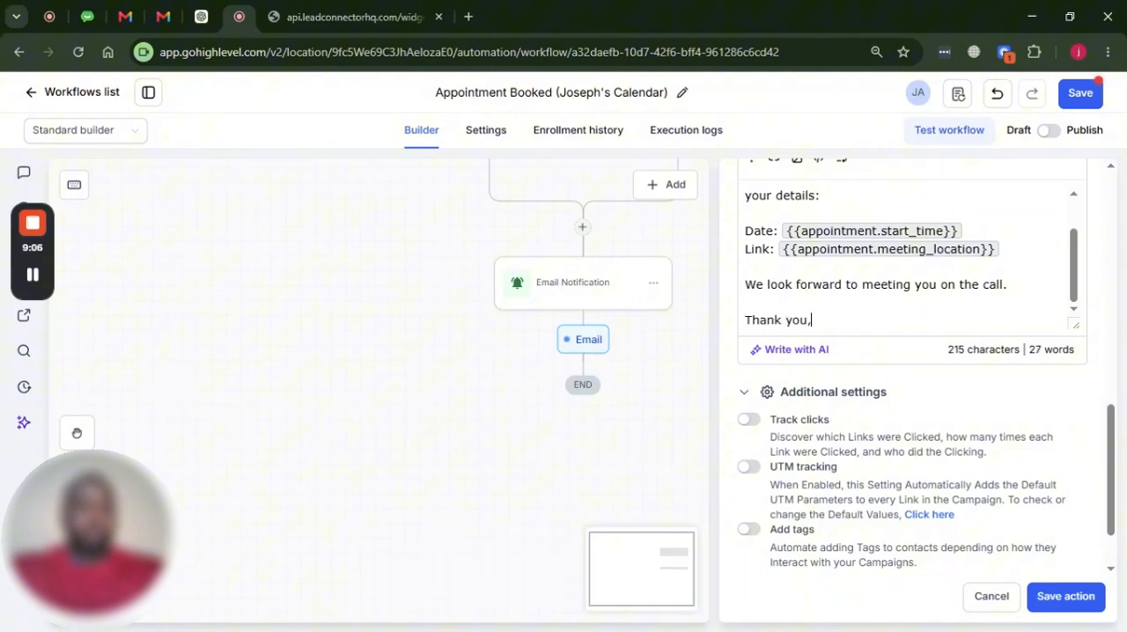
text(,)
key(Return)
scroll(769, 306, up, 2)
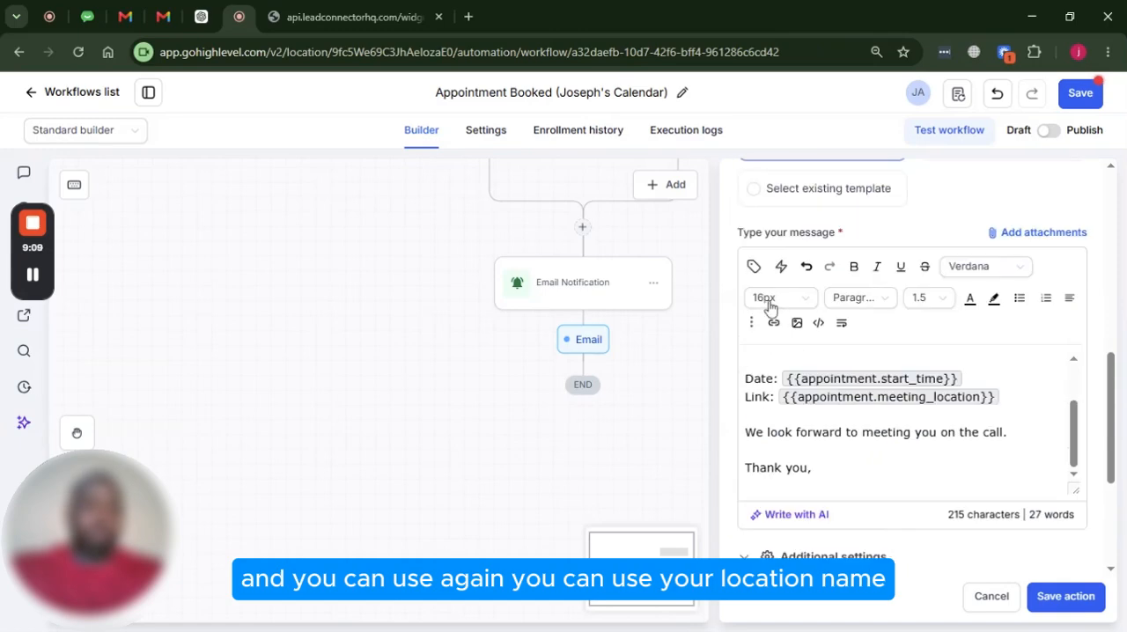
click(754, 266)
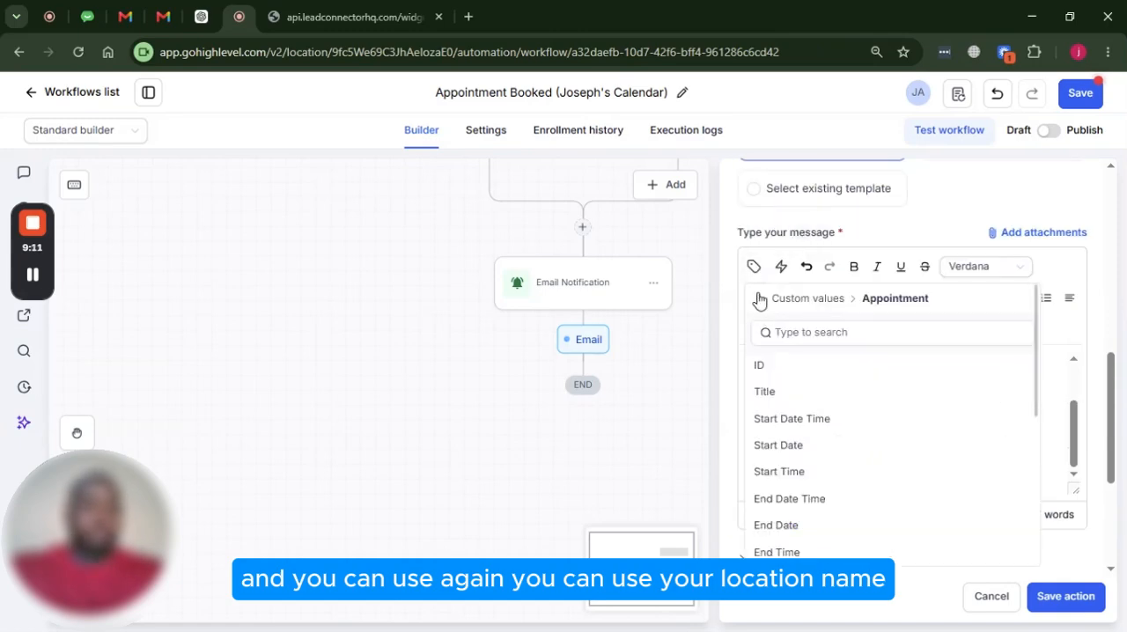
click(760, 298)
click(791, 527)
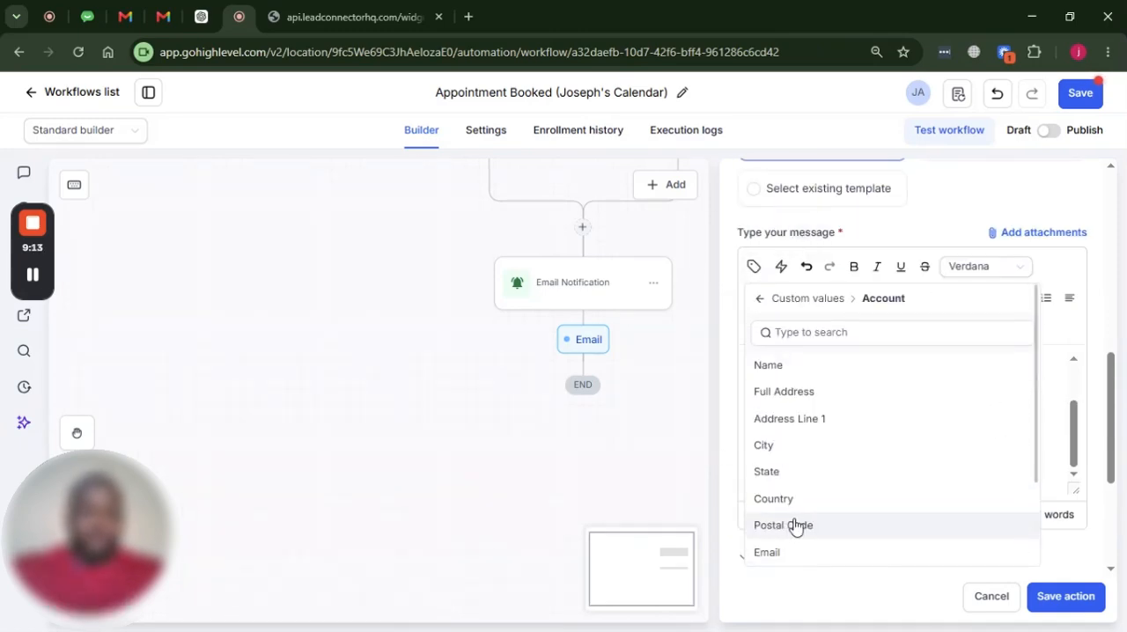
scroll(805, 429, down, 2)
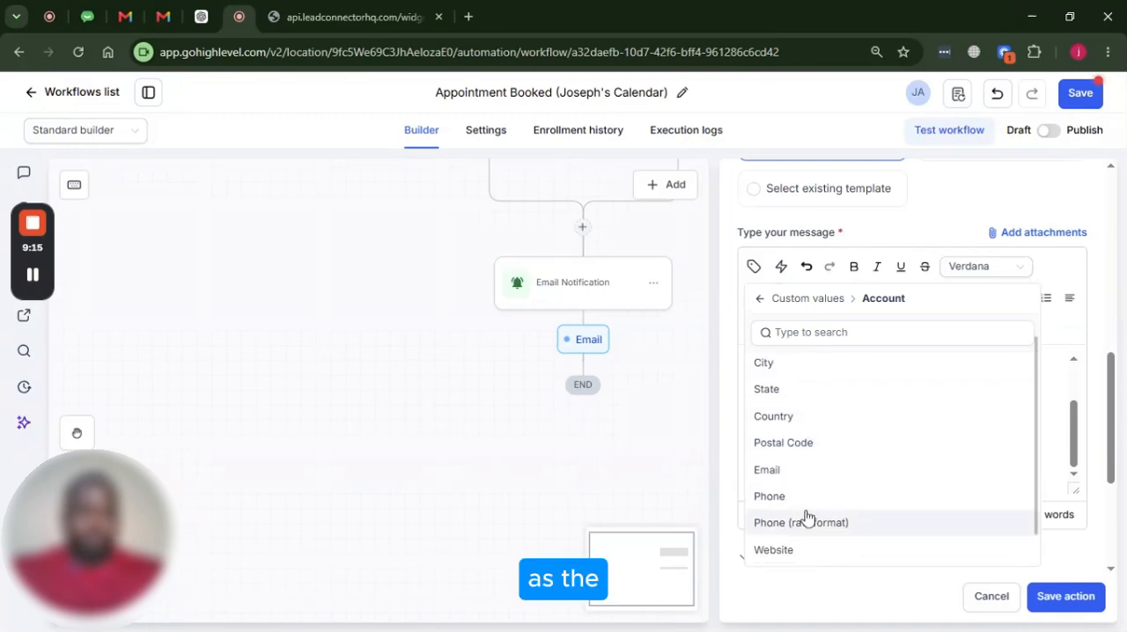
scroll(802, 423, up, 2)
click(809, 377)
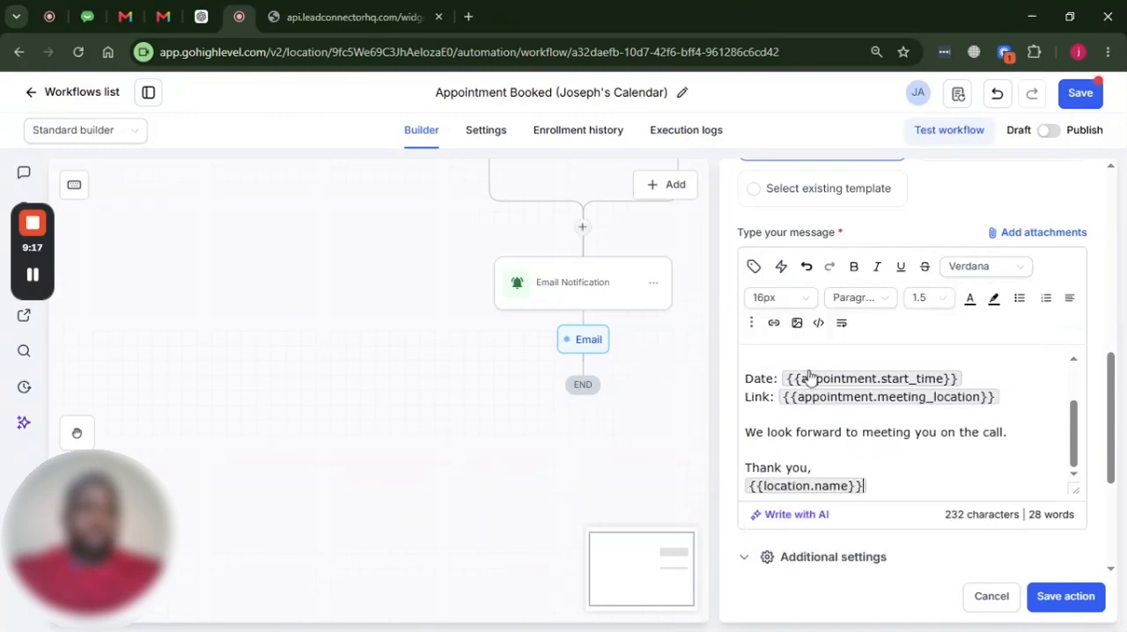
Name the email action "Email to client" and save it in the workflow
scroll(828, 401, down, 1)
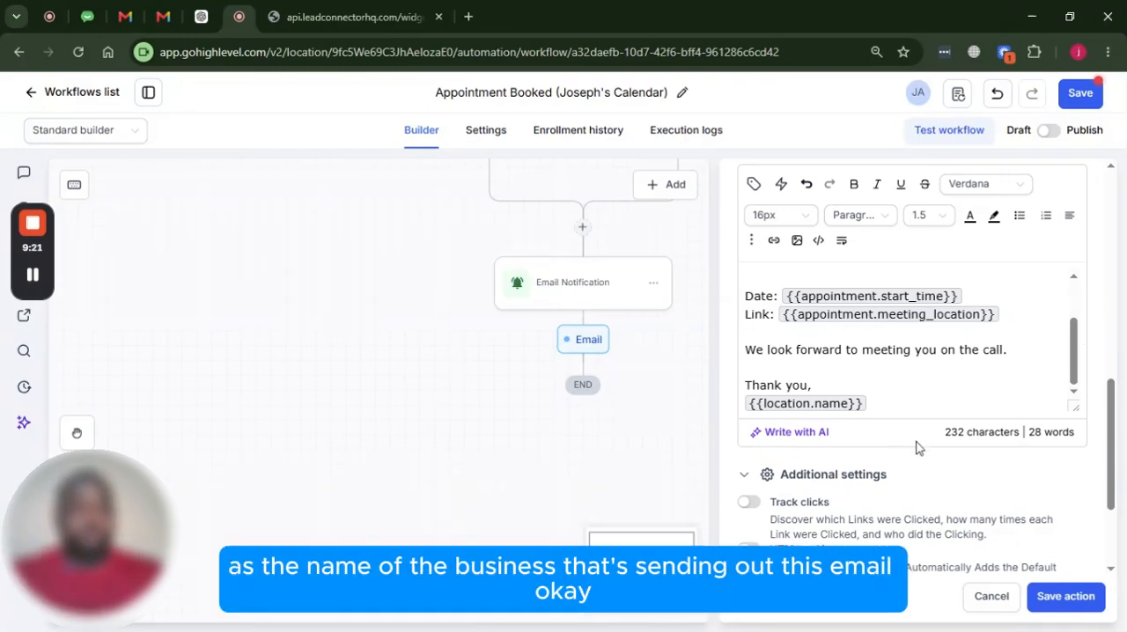
click(1076, 603)
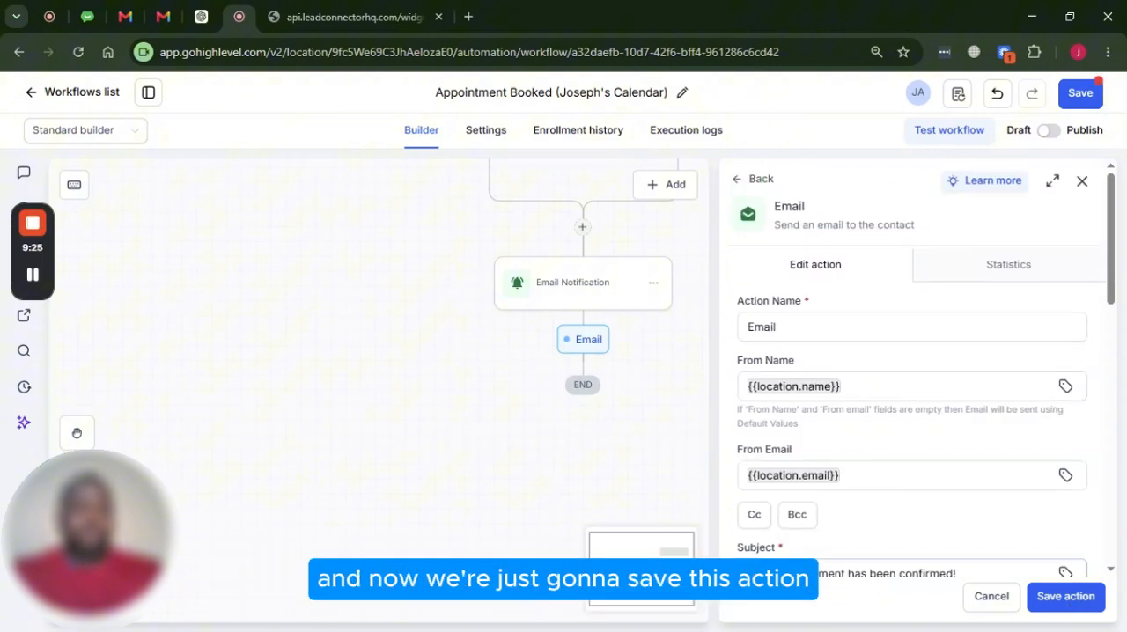
click(830, 331)
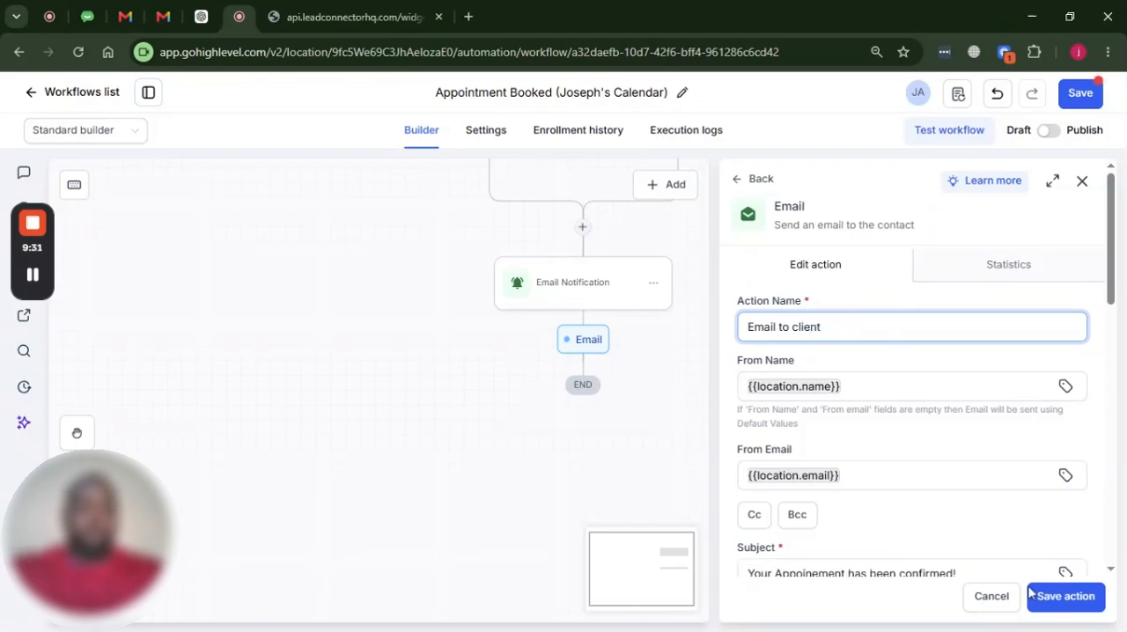
click(1065, 598)
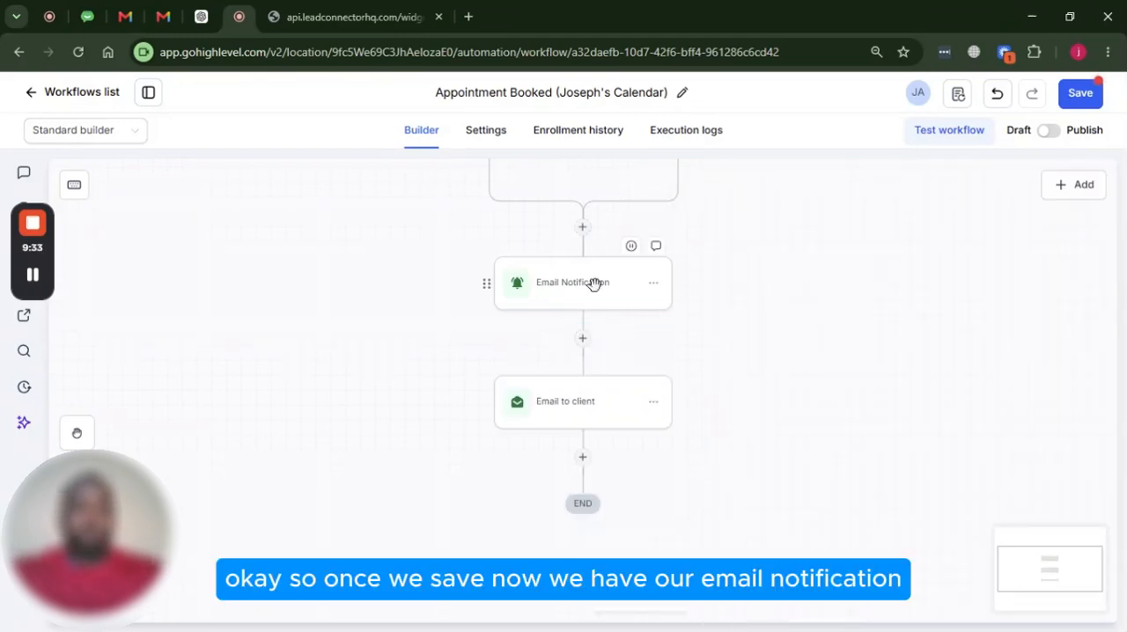
scroll(594, 300, up, 2)
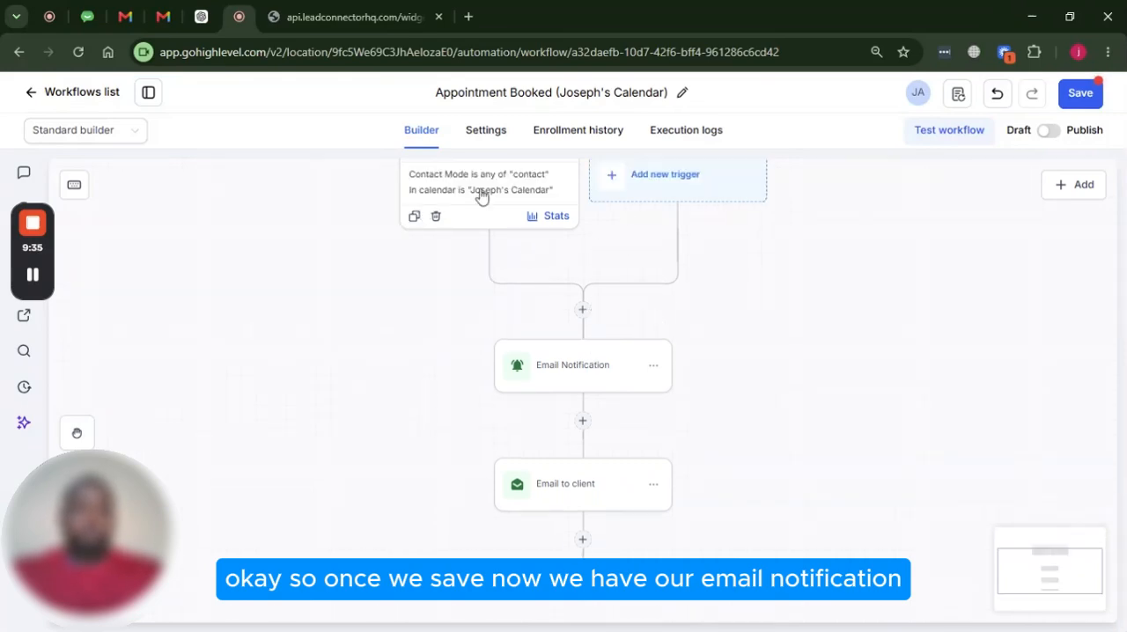
Add an Add contact tag action to the workflow after the "Email to client" step
scroll(519, 221, down, 2)
scroll(607, 291, down, 1)
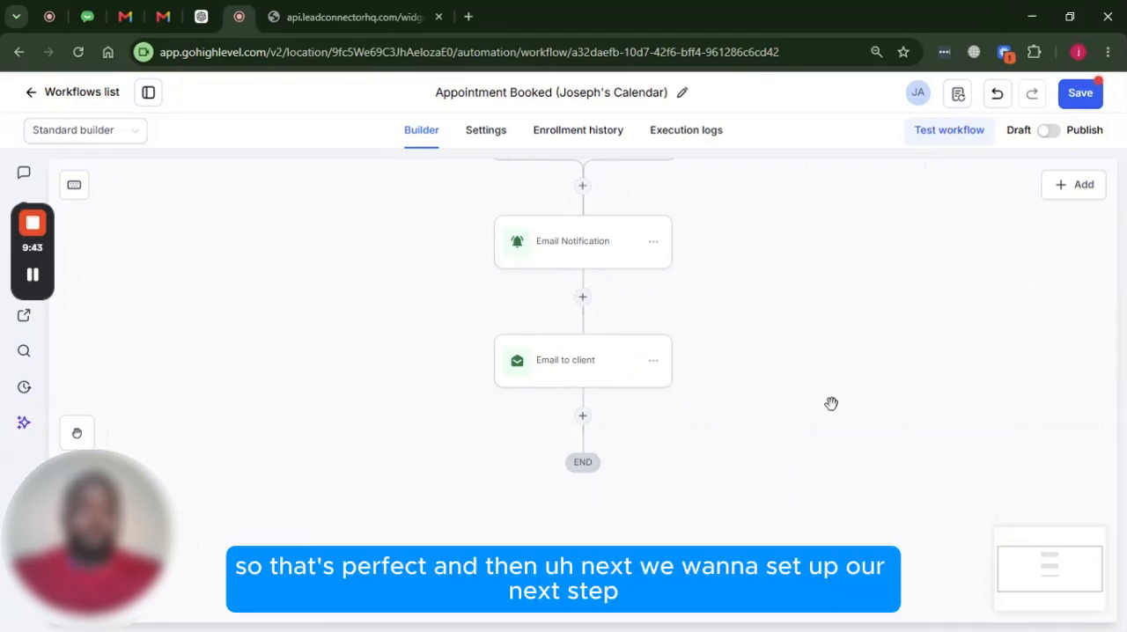
scroll(710, 408, down, 2)
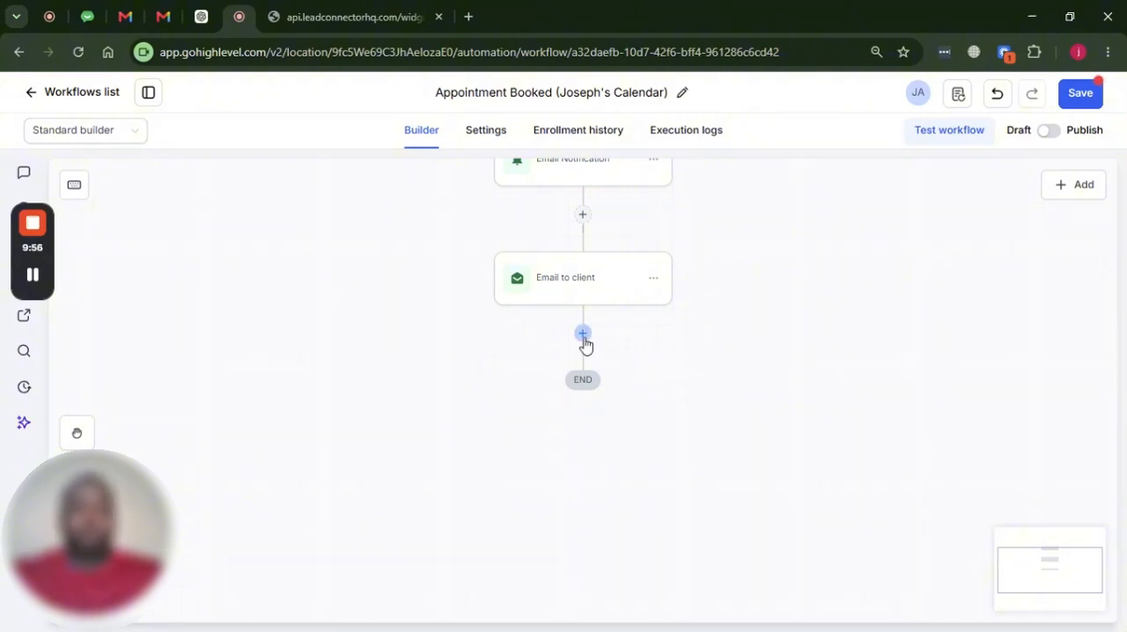
click(583, 336)
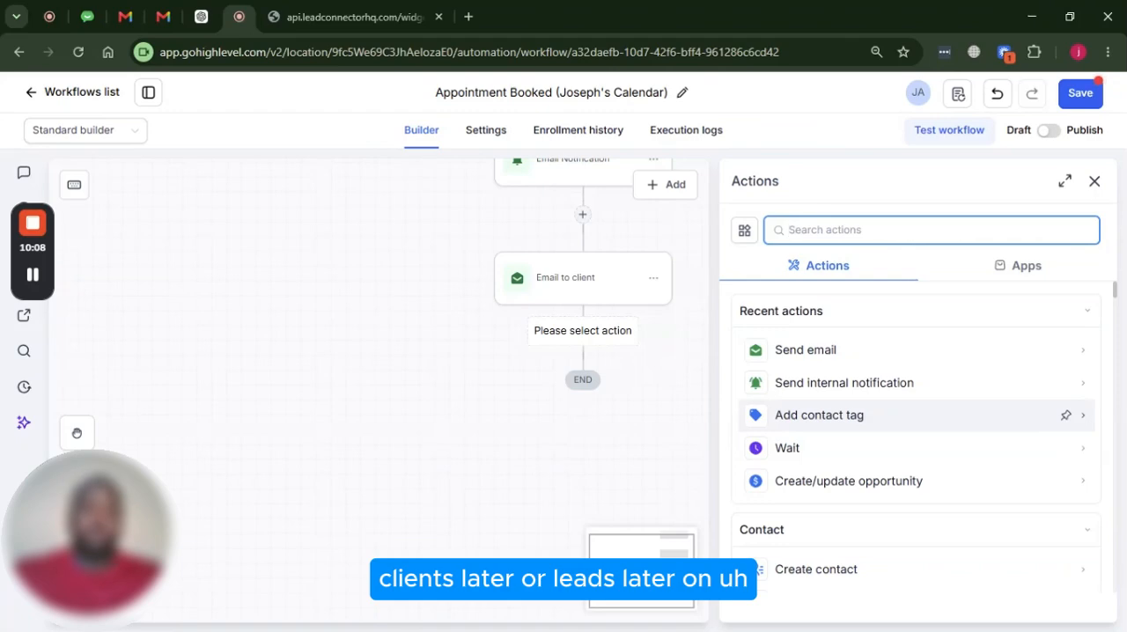
click(828, 422)
Create and assign a new tag made of "appointment-booked-" plus the calendar's name, and save the tag action
click(814, 356)
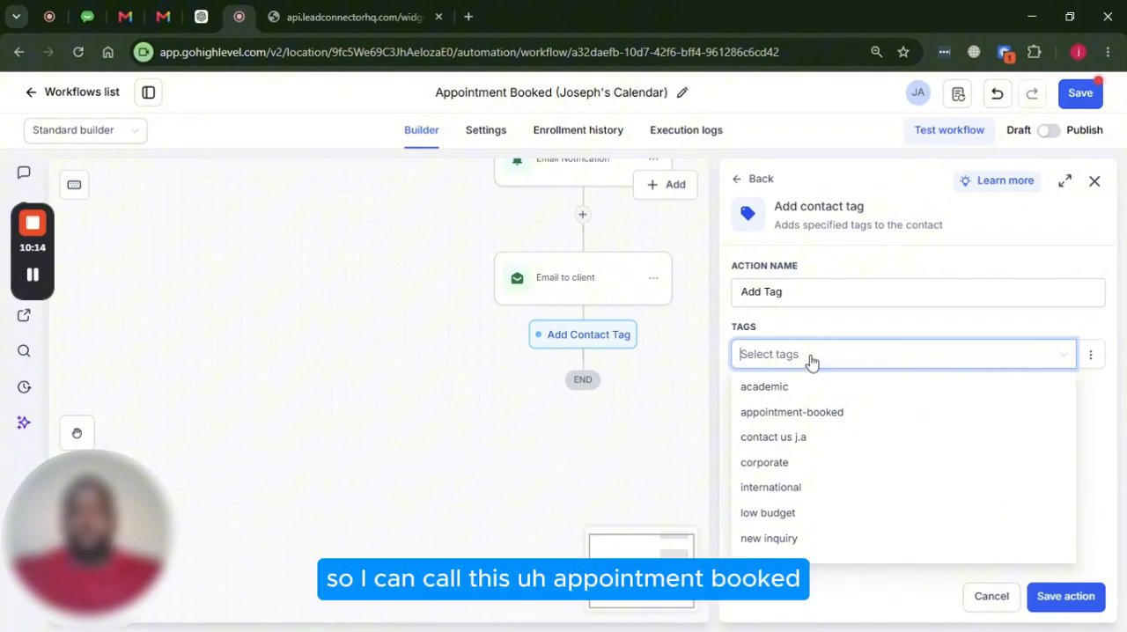
text(appoin)
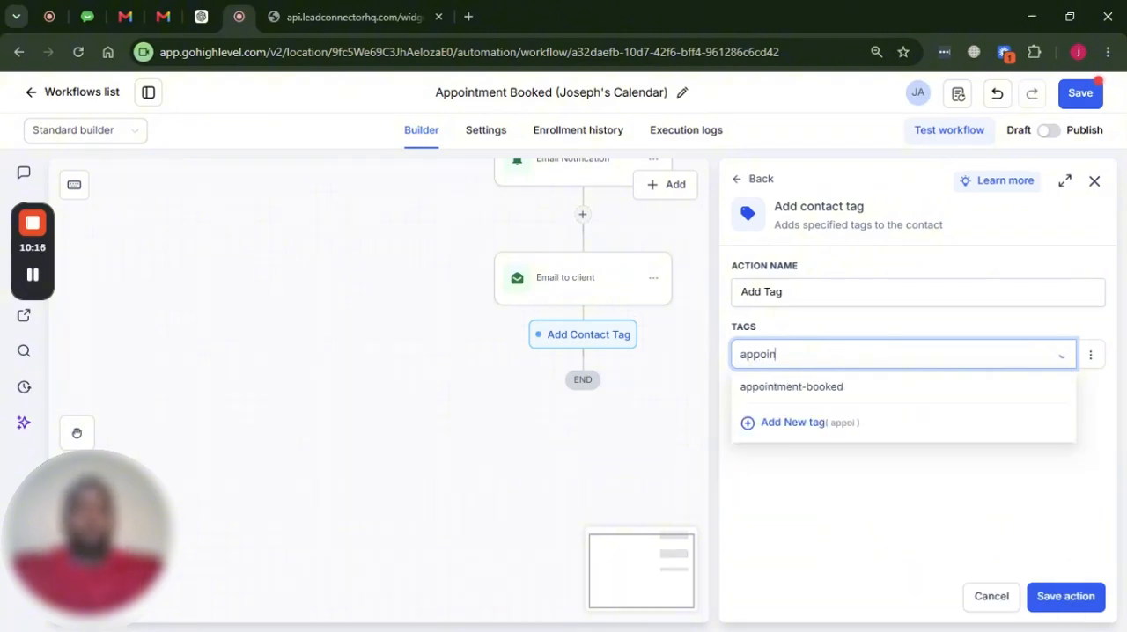
text(tment-boo)
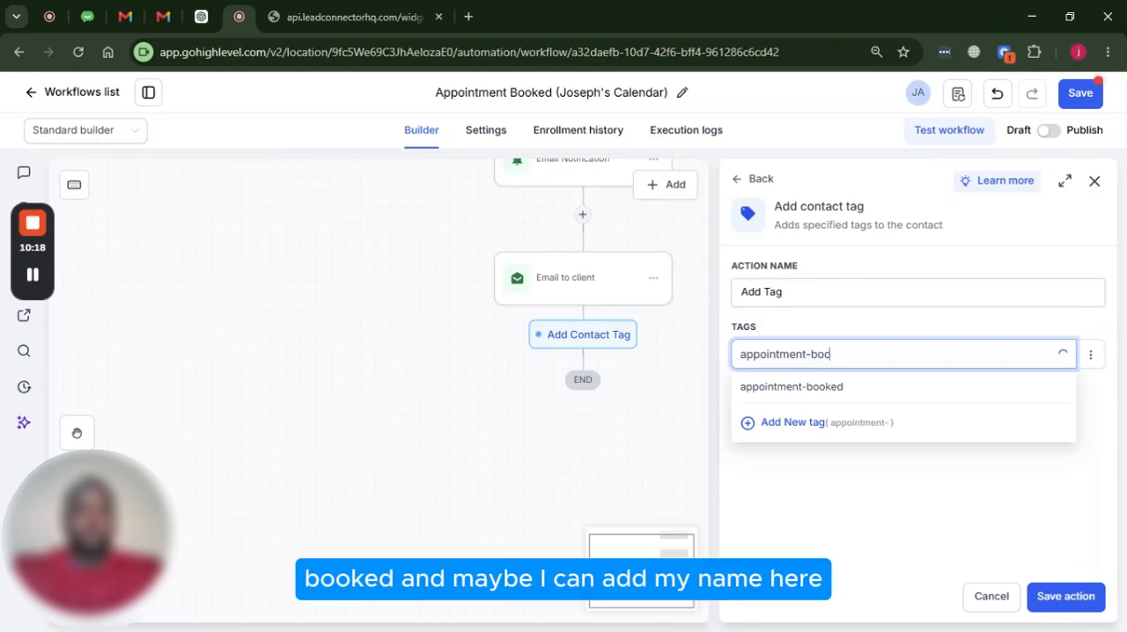
text(ked-josp)
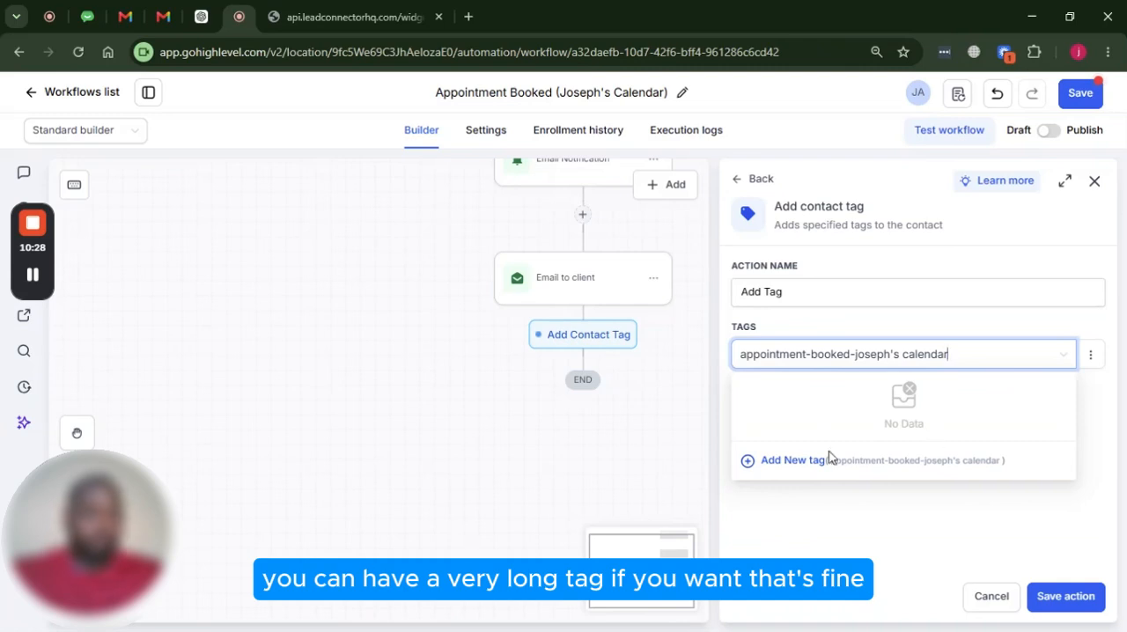
click(792, 464)
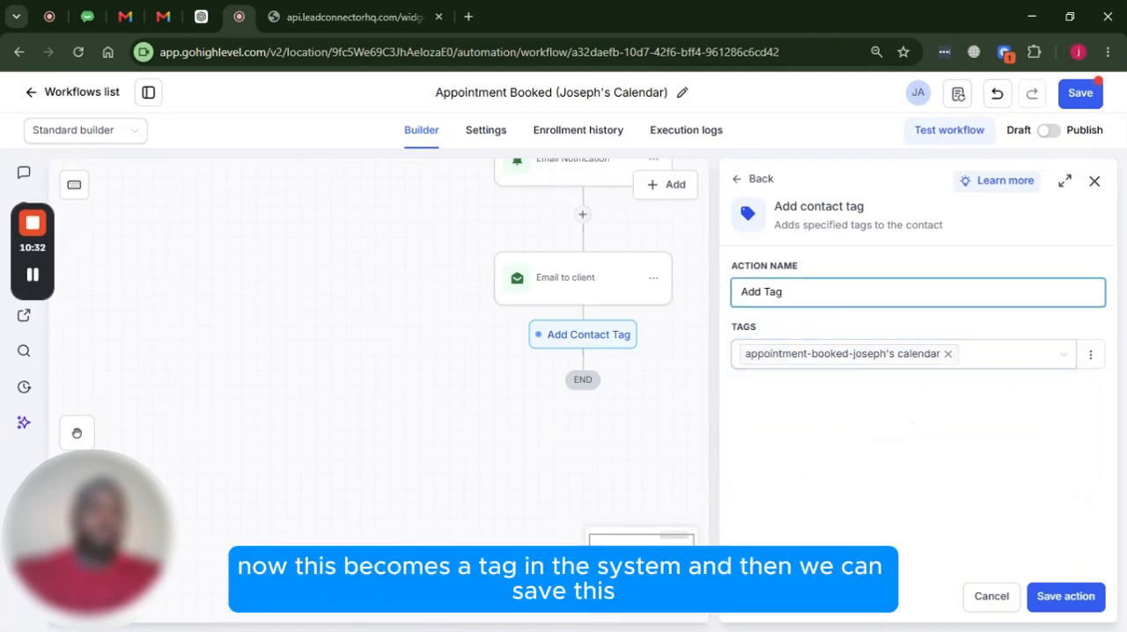
click(1066, 596)
Add a Create/update opportunity action to the workflow after the Add Tag step
scroll(637, 370, down, 1)
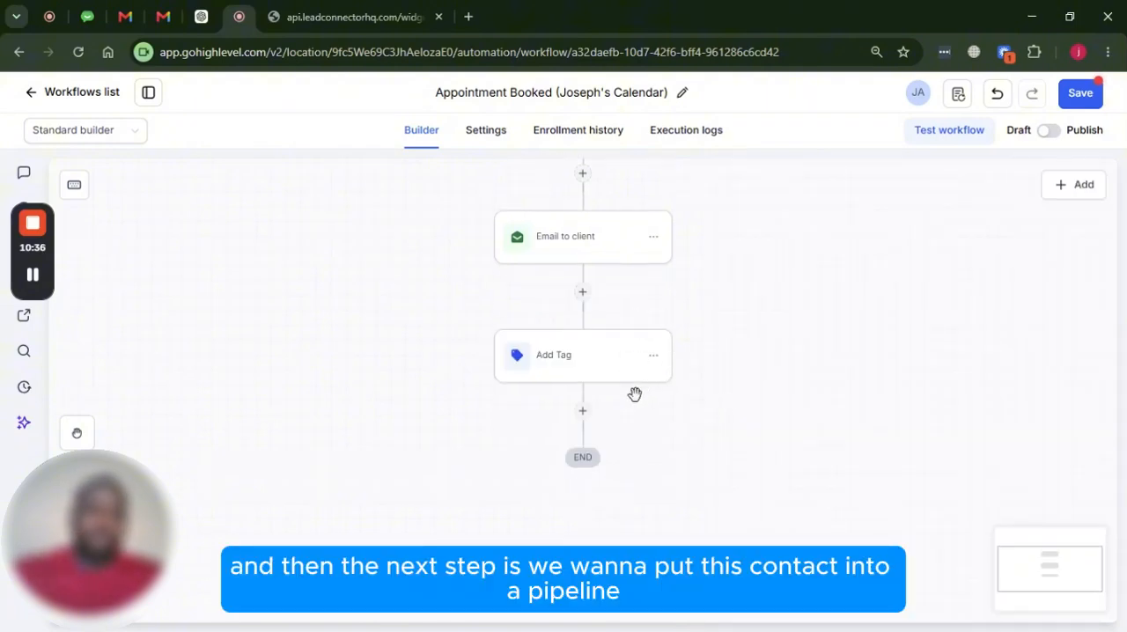
click(582, 412)
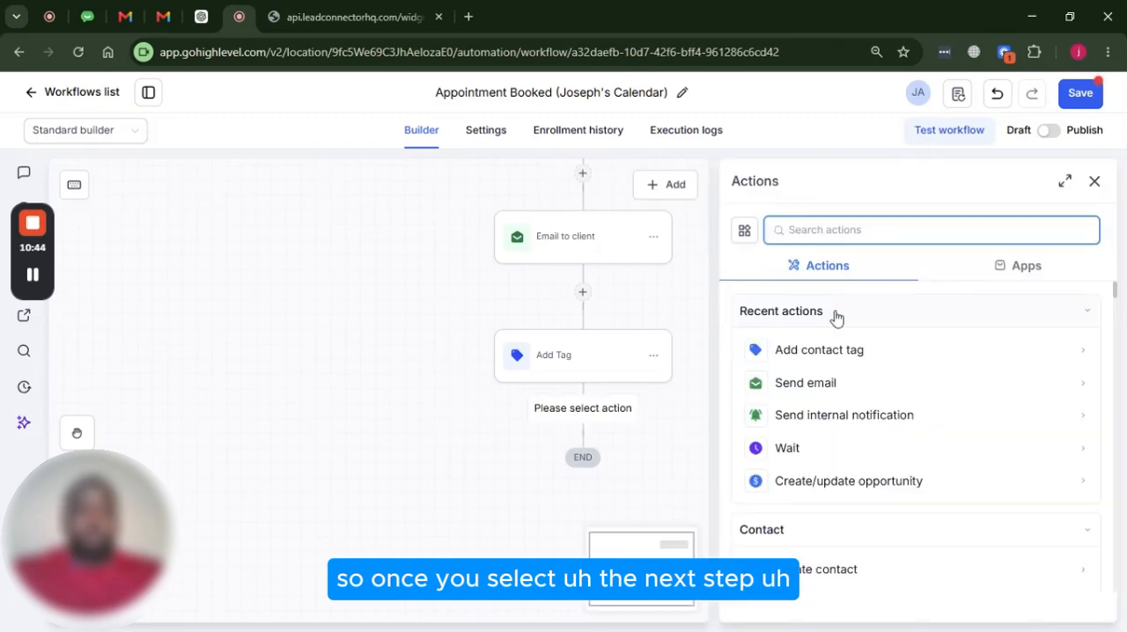
click(818, 483)
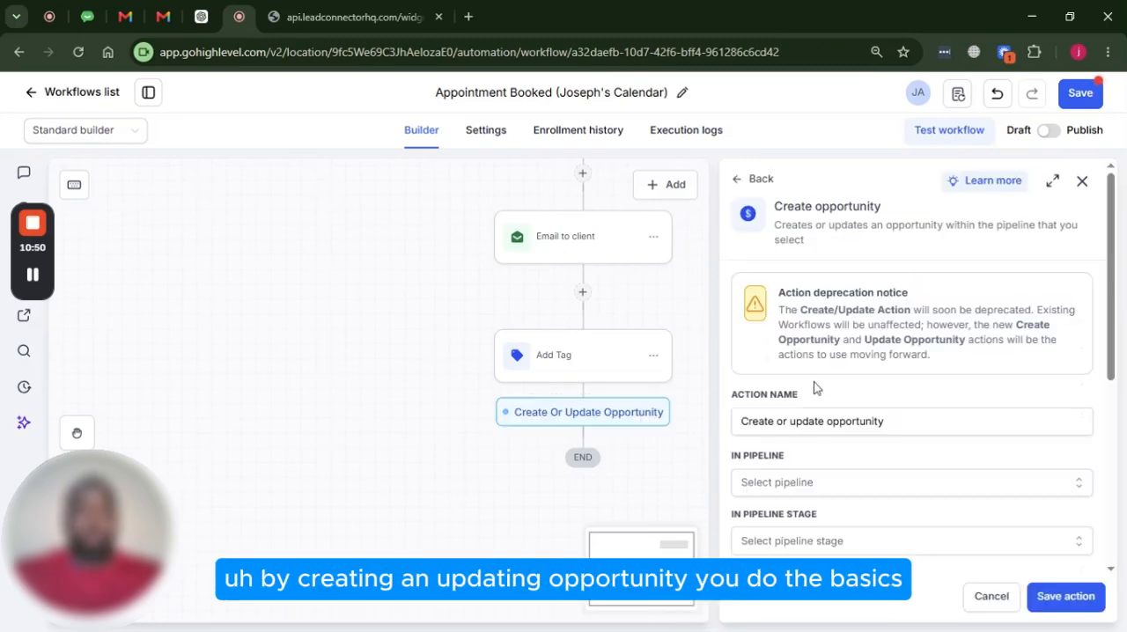
Set the opportunity's pipeline to Lead Conversion Pipeline and its stage to Appointment Booked
scroll(806, 389, down, 2)
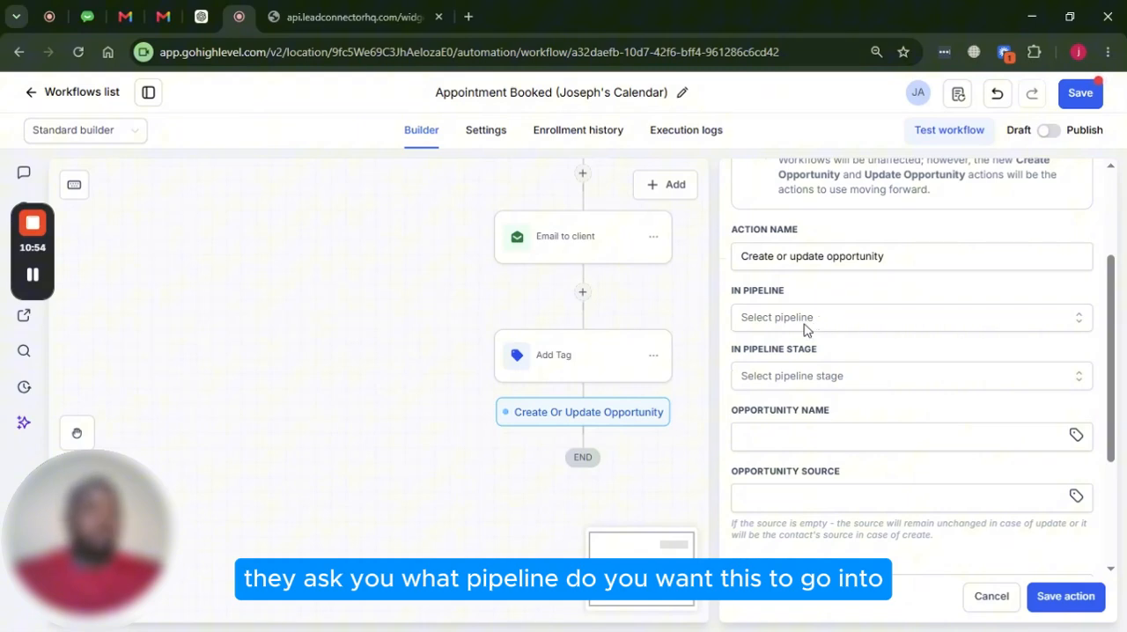
click(804, 325)
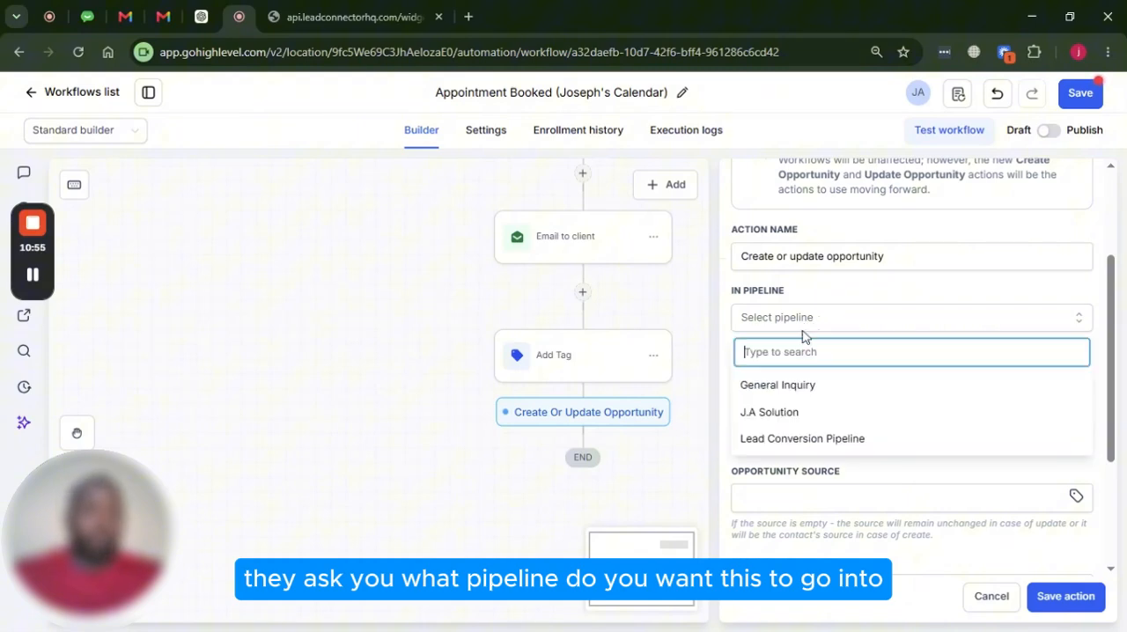
click(844, 439)
scroll(857, 377, down, 1)
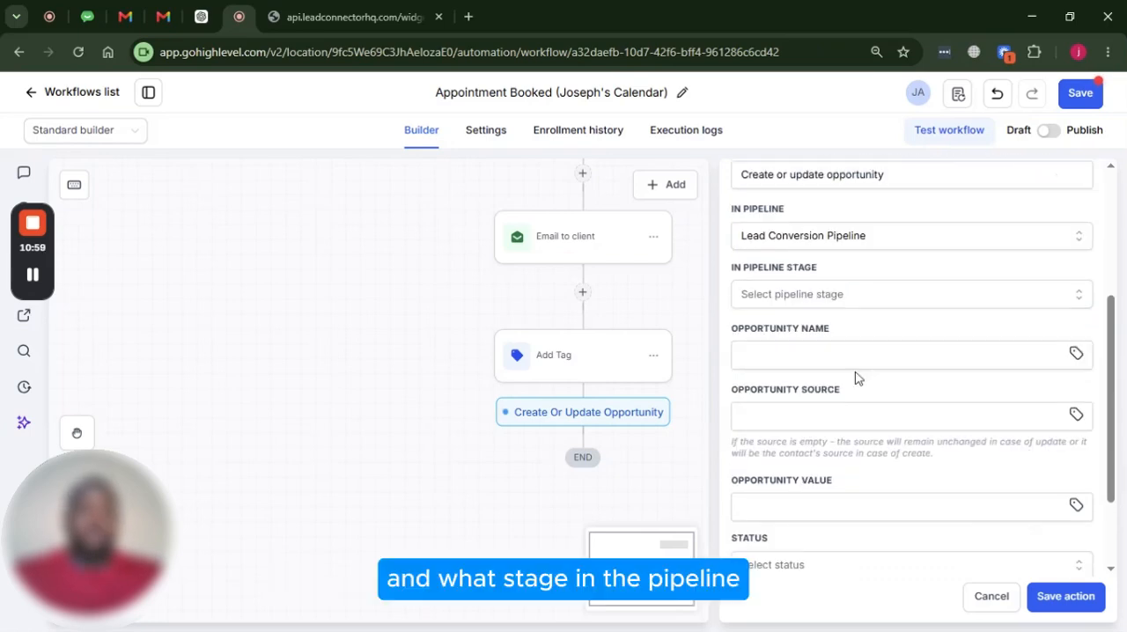
click(831, 296)
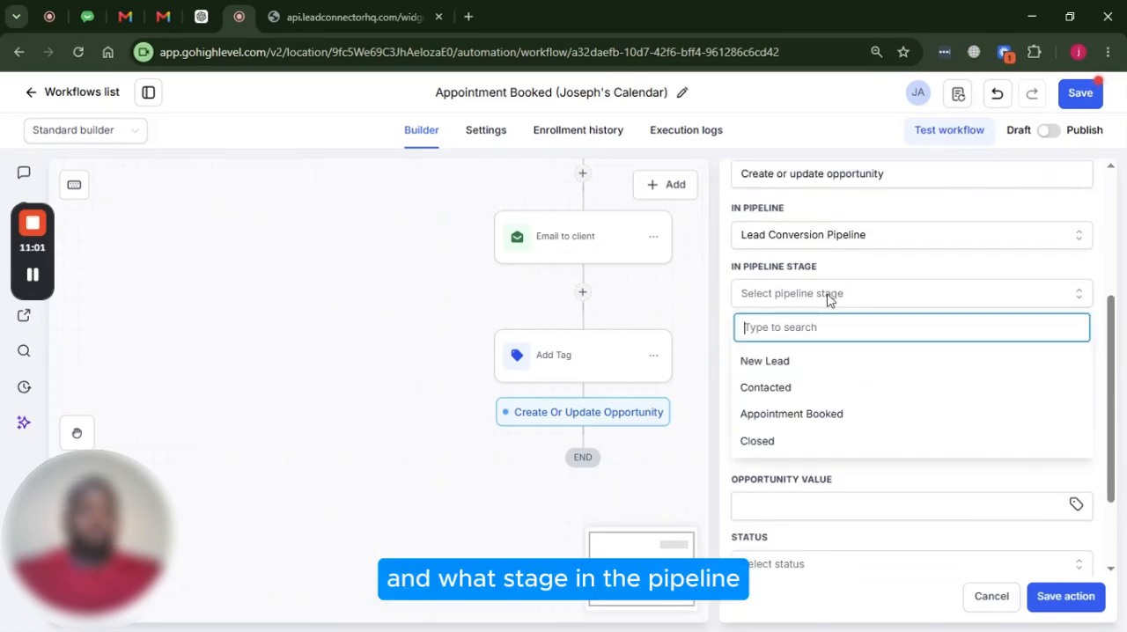
click(811, 424)
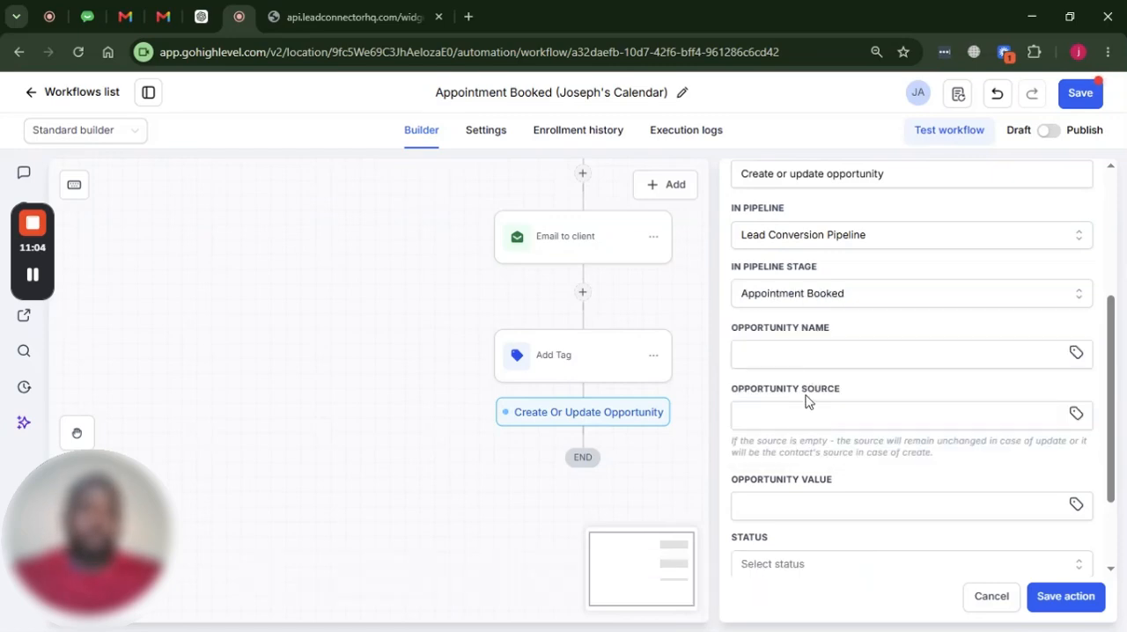
Set the opportunity name to the contact's Full Name custom value, {{contact.name}}
click(806, 355)
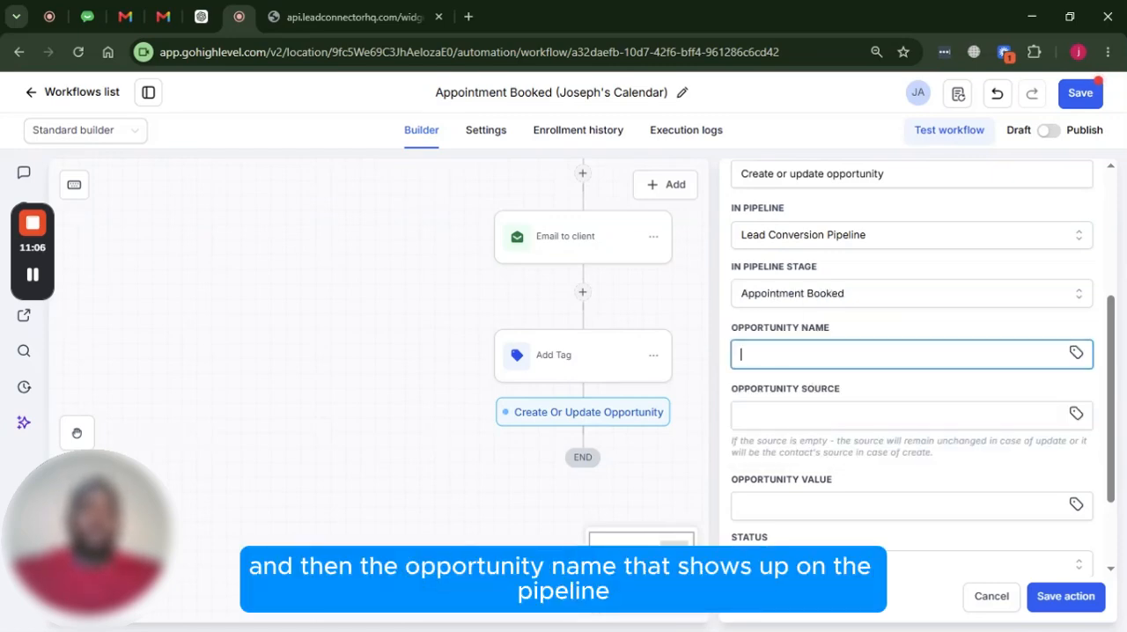
click(1076, 353)
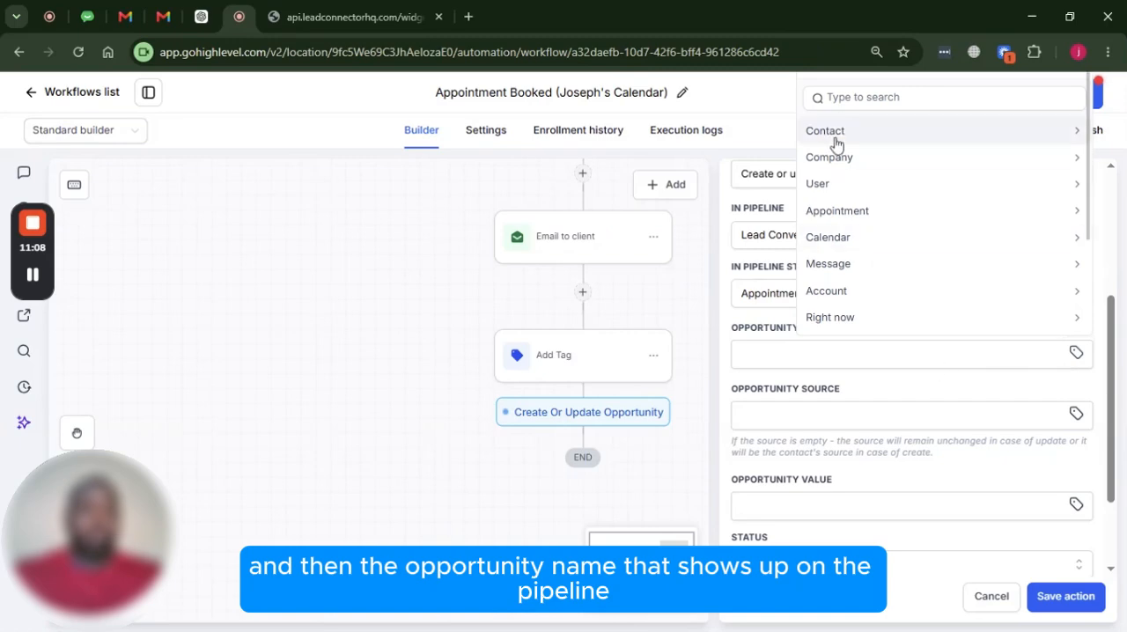
click(866, 133)
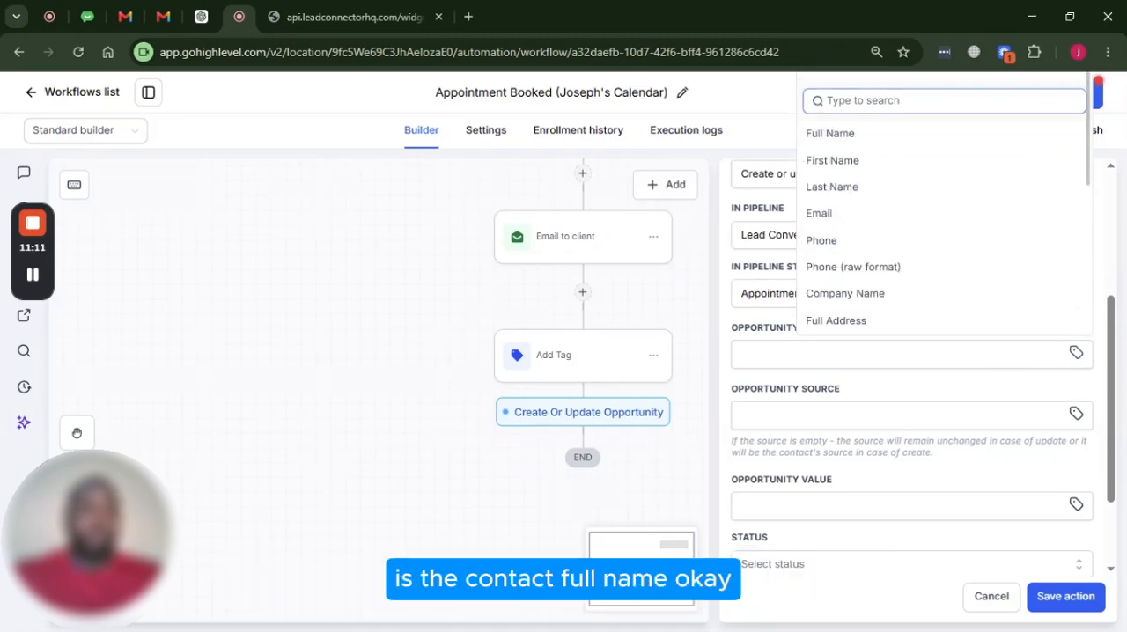
click(873, 133)
Set the opportunity source to the contact's Source custom value, {{contact.source}}
scroll(833, 287, down, 2)
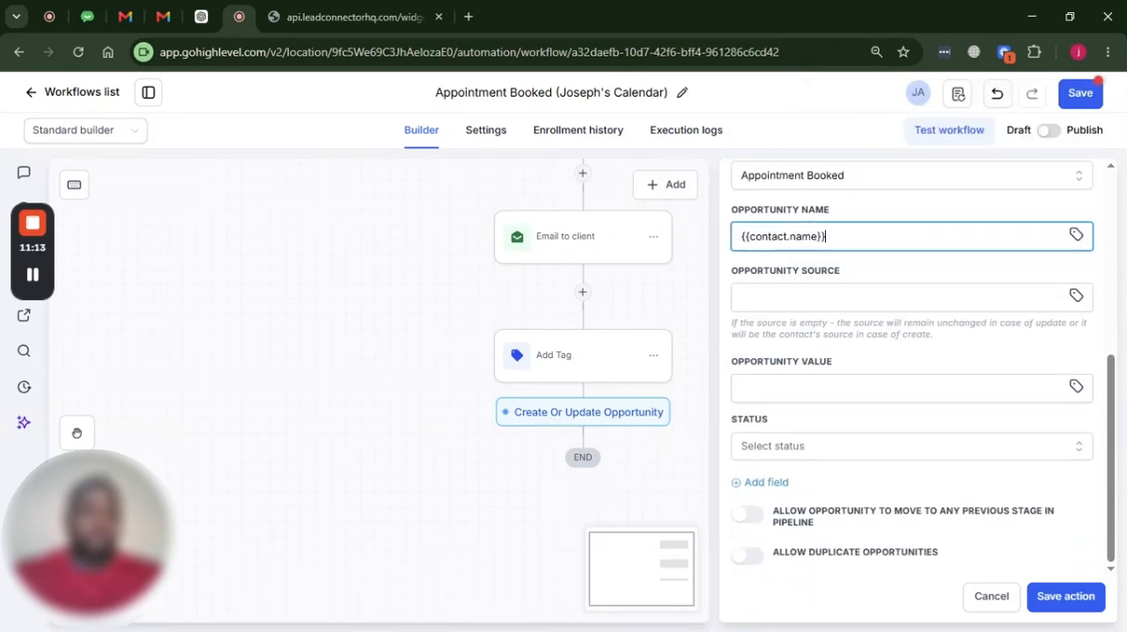
click(1076, 297)
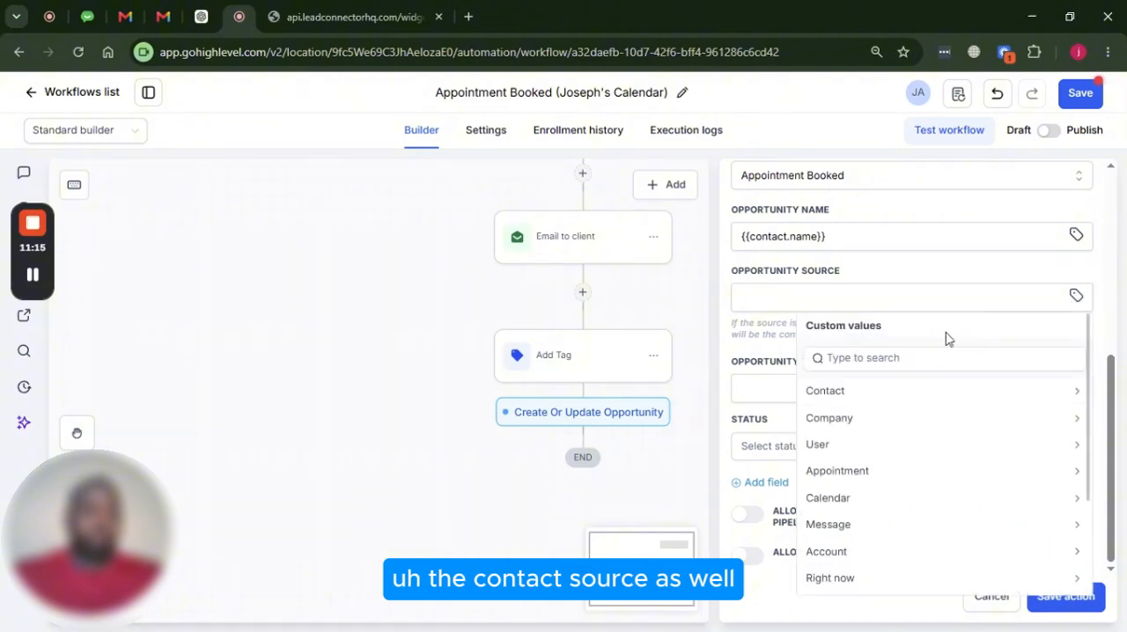
click(913, 357)
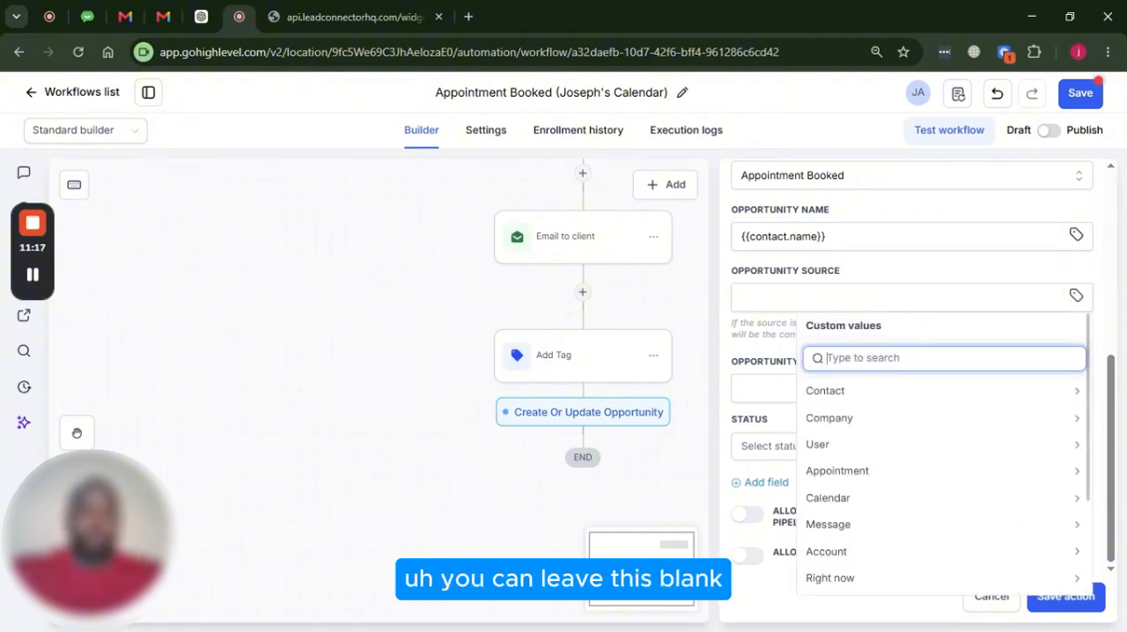
text(sourc)
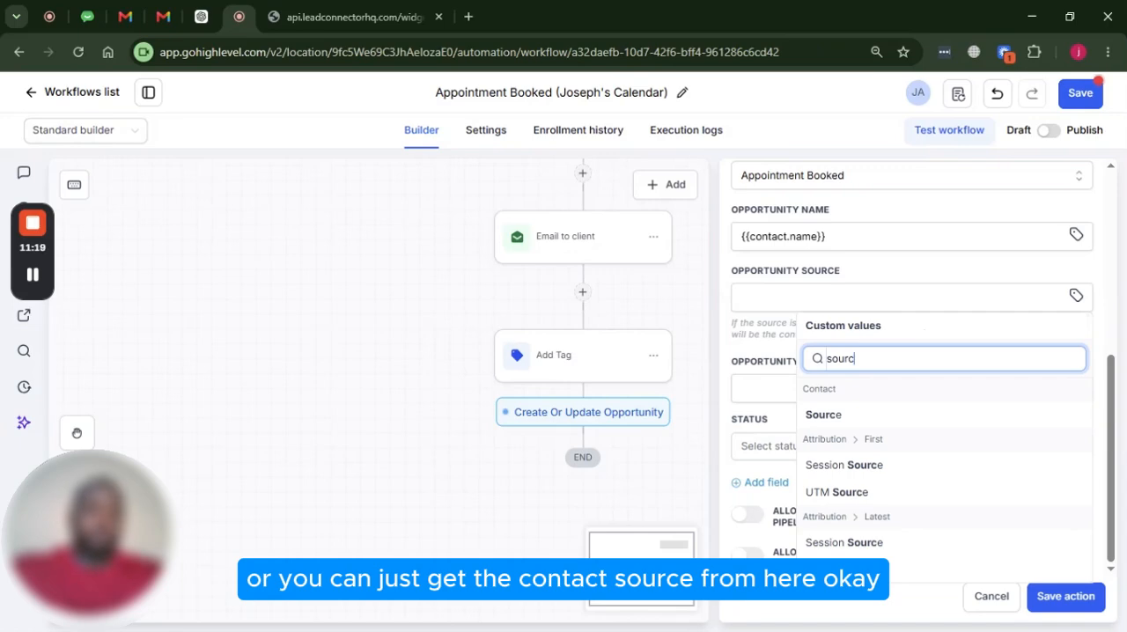
click(826, 421)
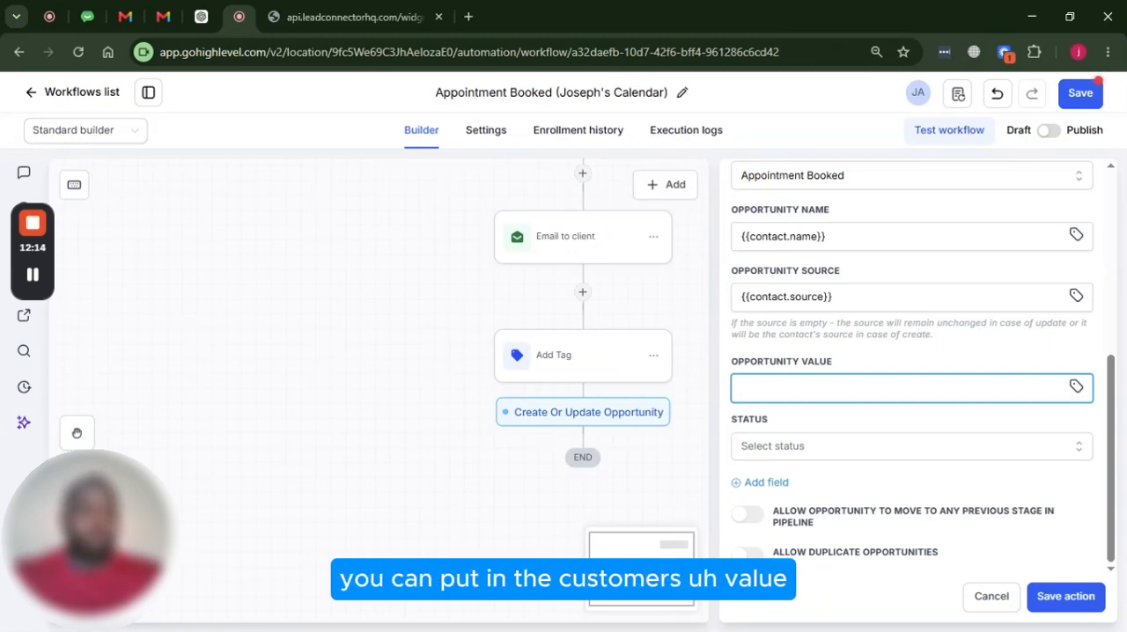
click(1077, 386)
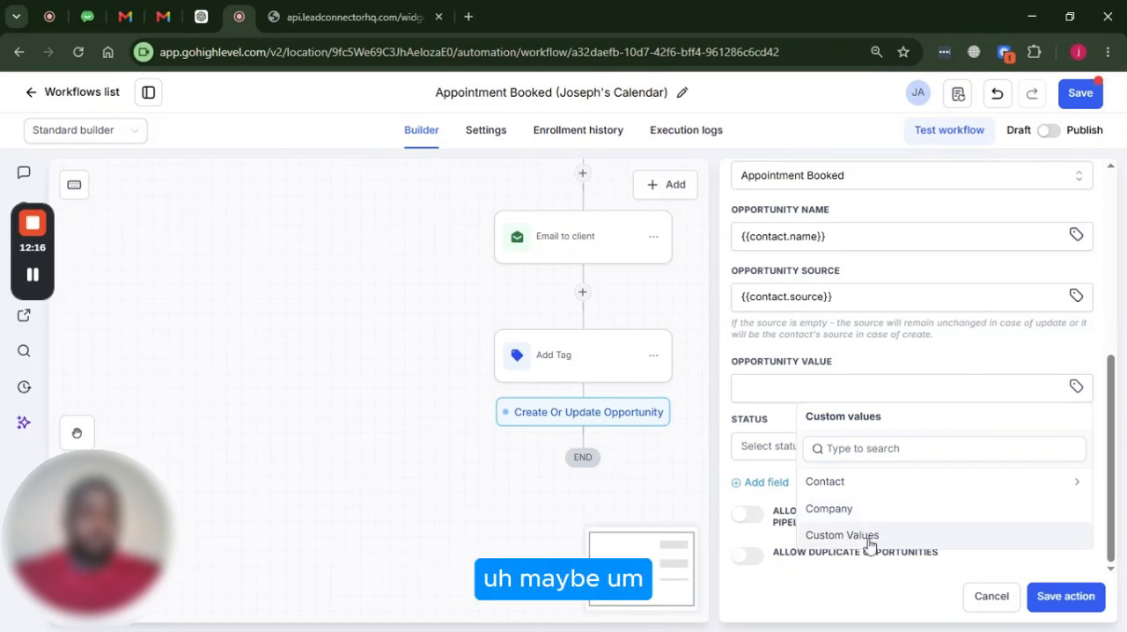
click(863, 539)
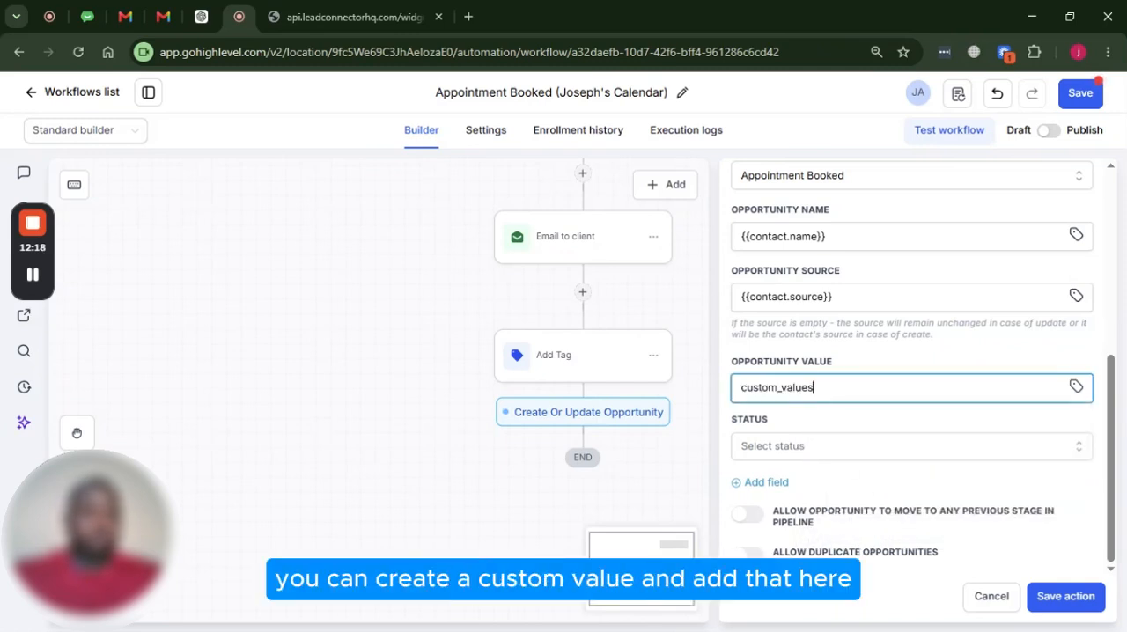
key(ctrl+a)
key(BackSpace)
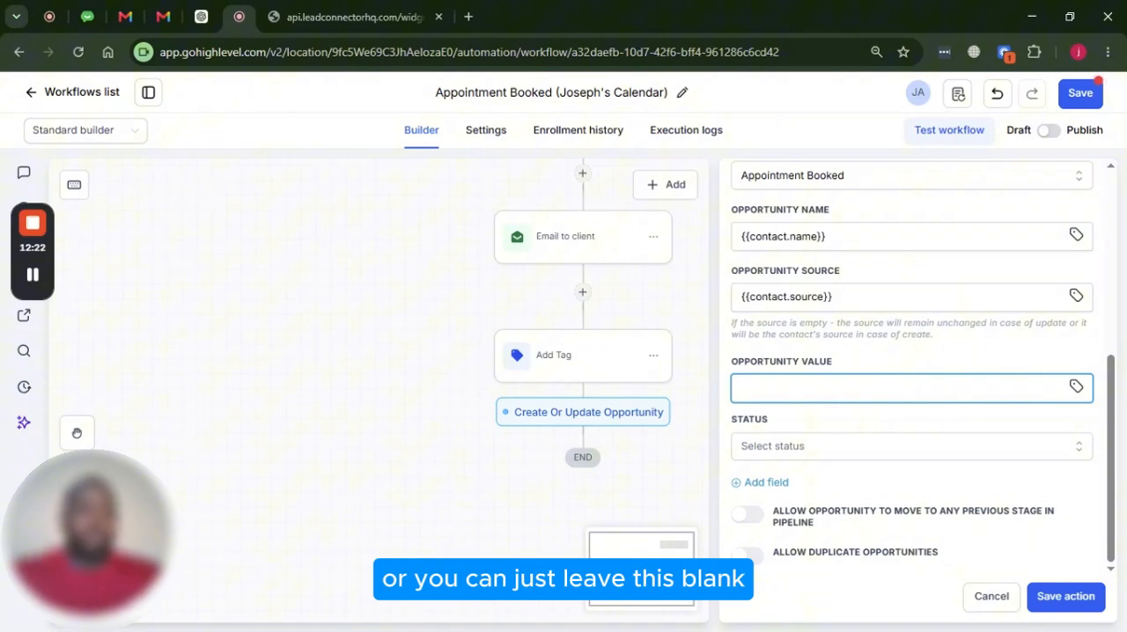
Set the opportunity's status to open
click(807, 453)
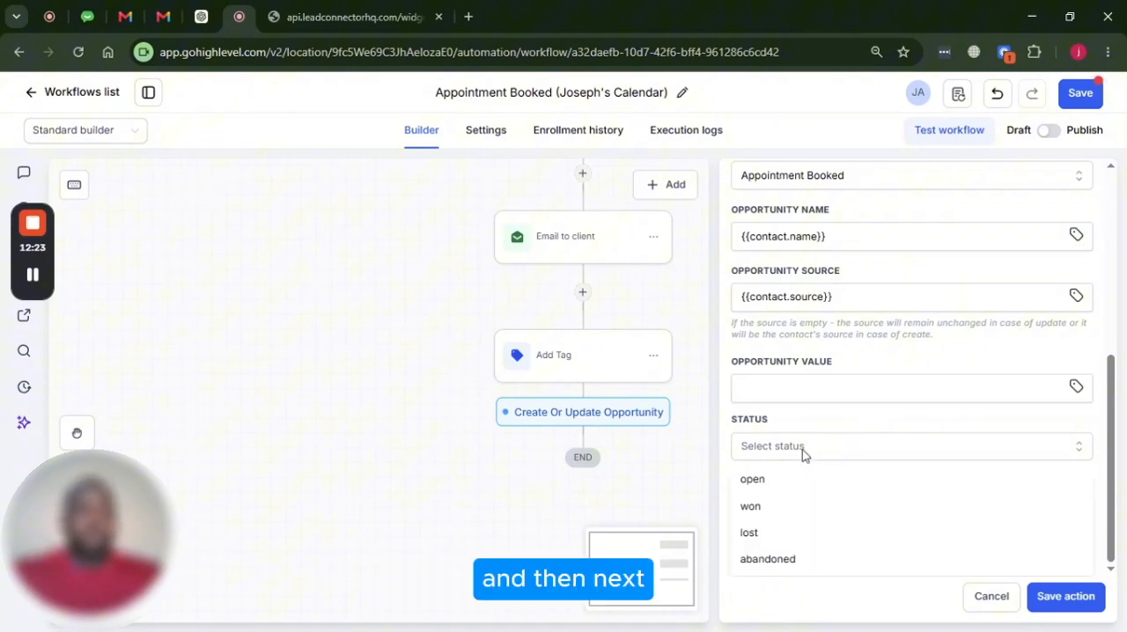
click(756, 480)
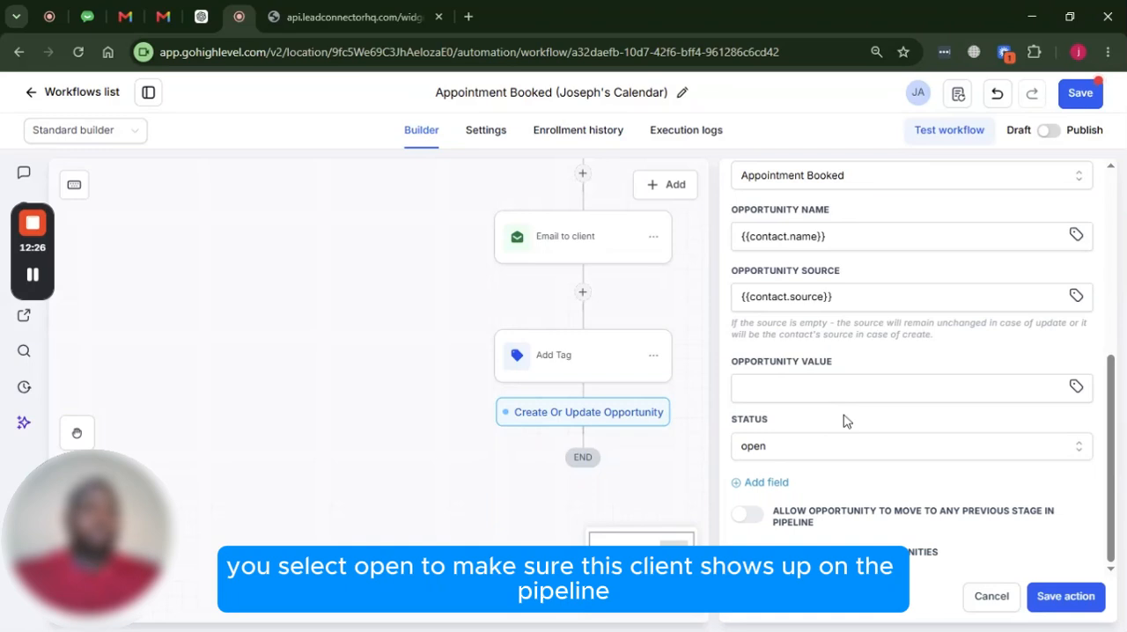
click(1060, 596)
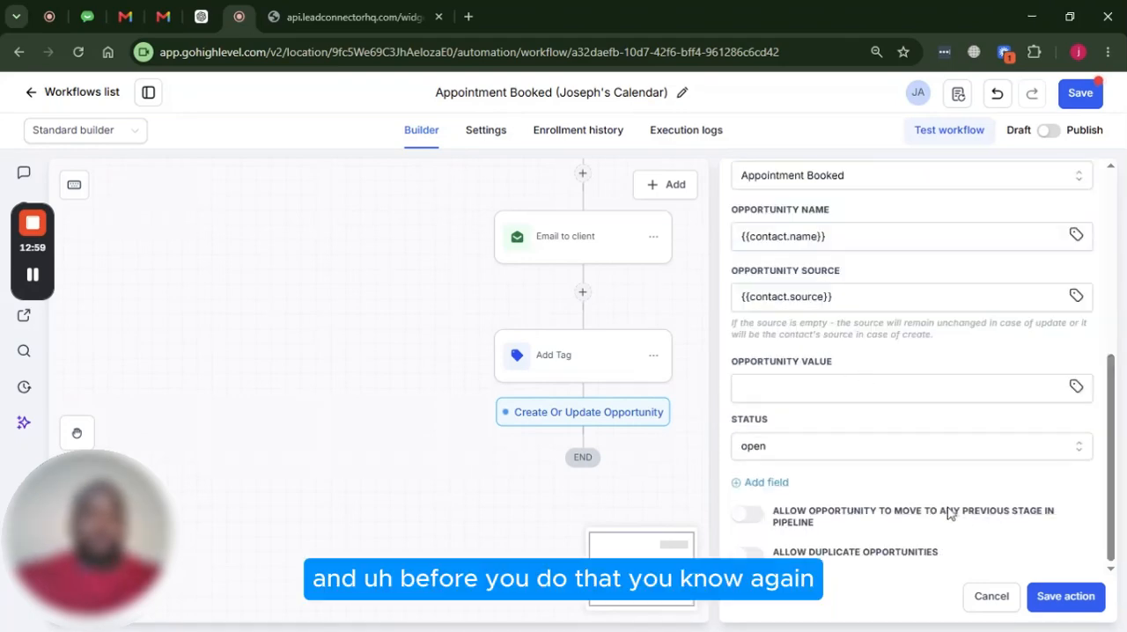
Name the opportunity action "Create or update opportunity - Appoinment Booked stage" and save it
scroll(949, 511, up, 10)
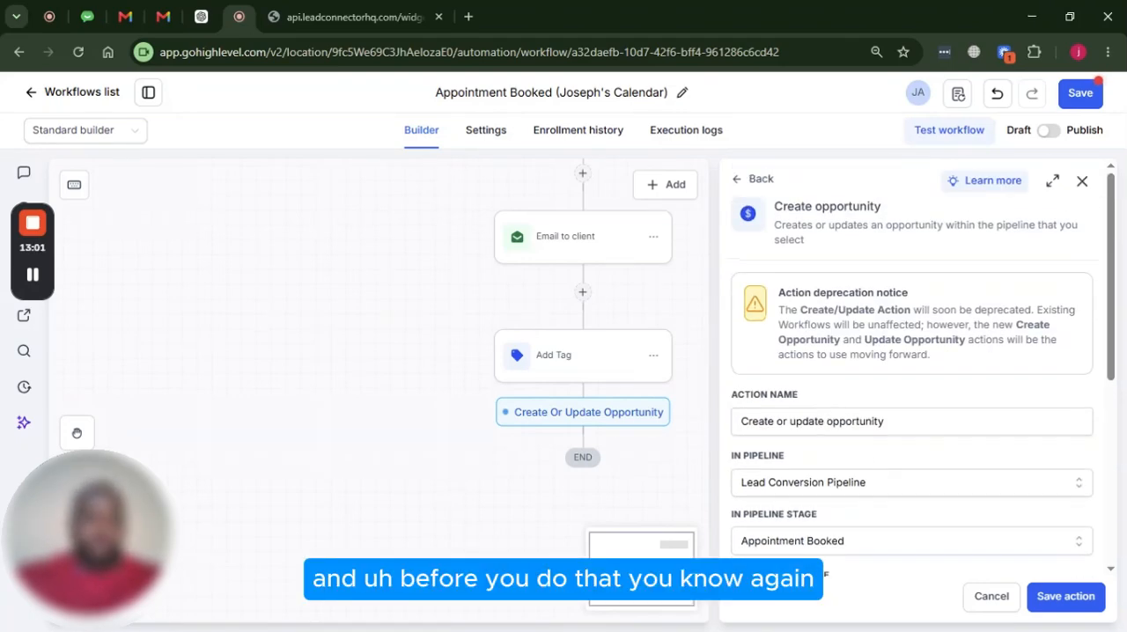
click(894, 421)
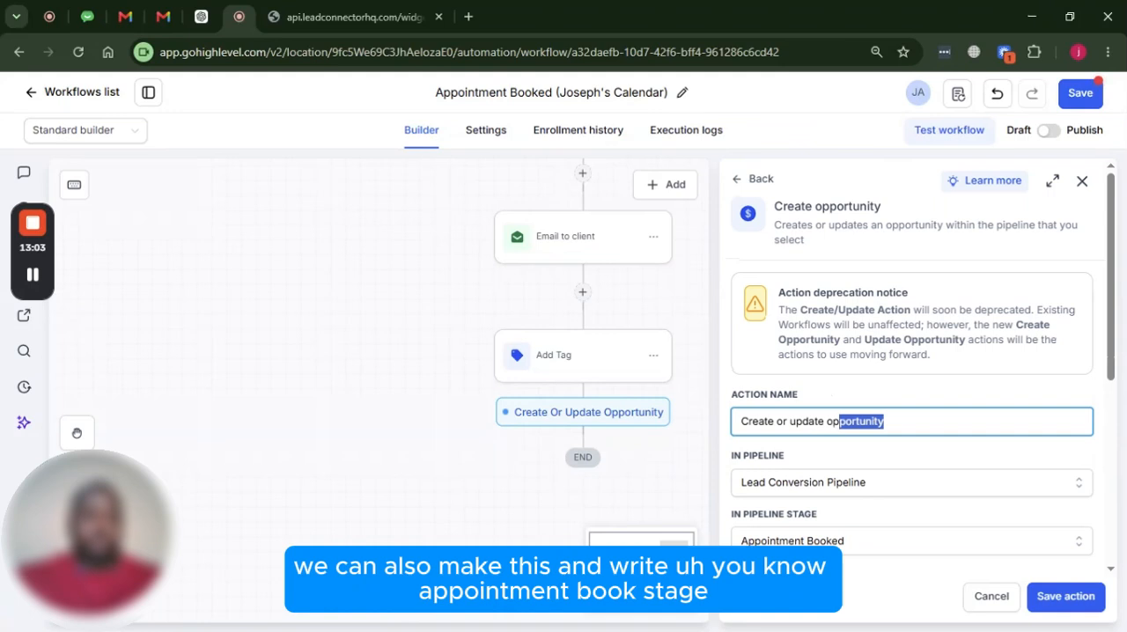
click(886, 422)
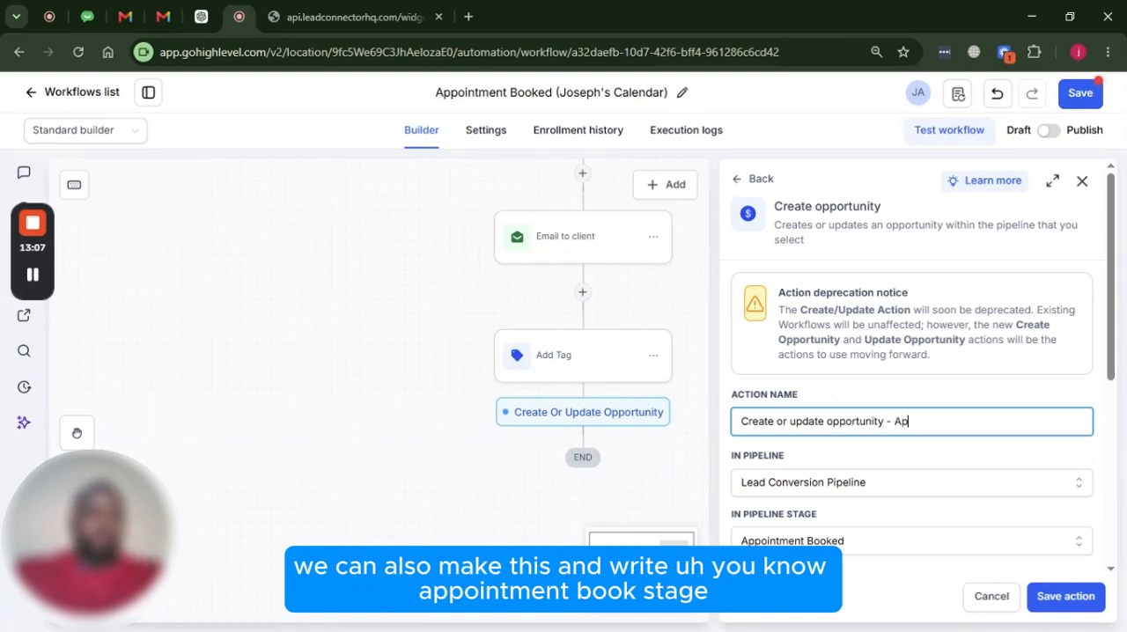
text(Appoin)
text(n)
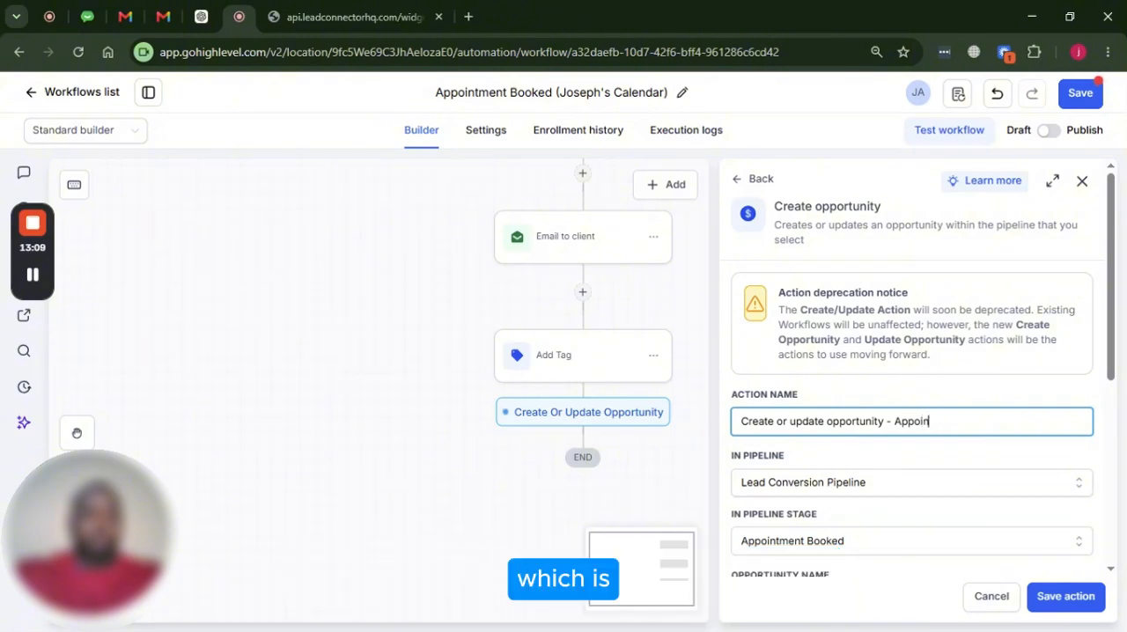
text(ment Booke)
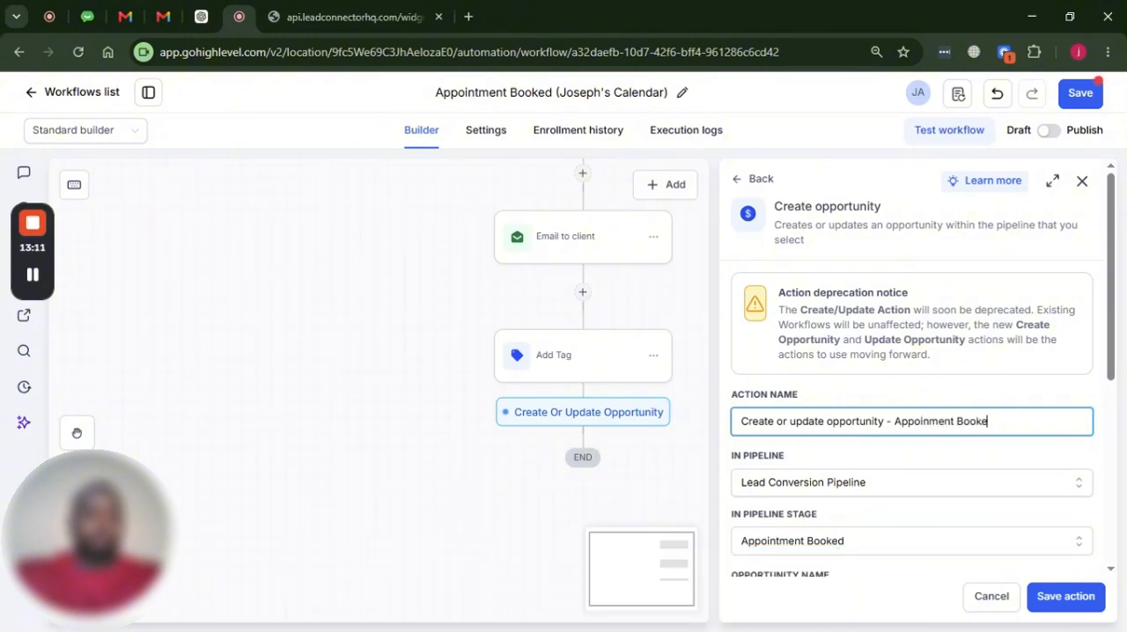
text(d stage)
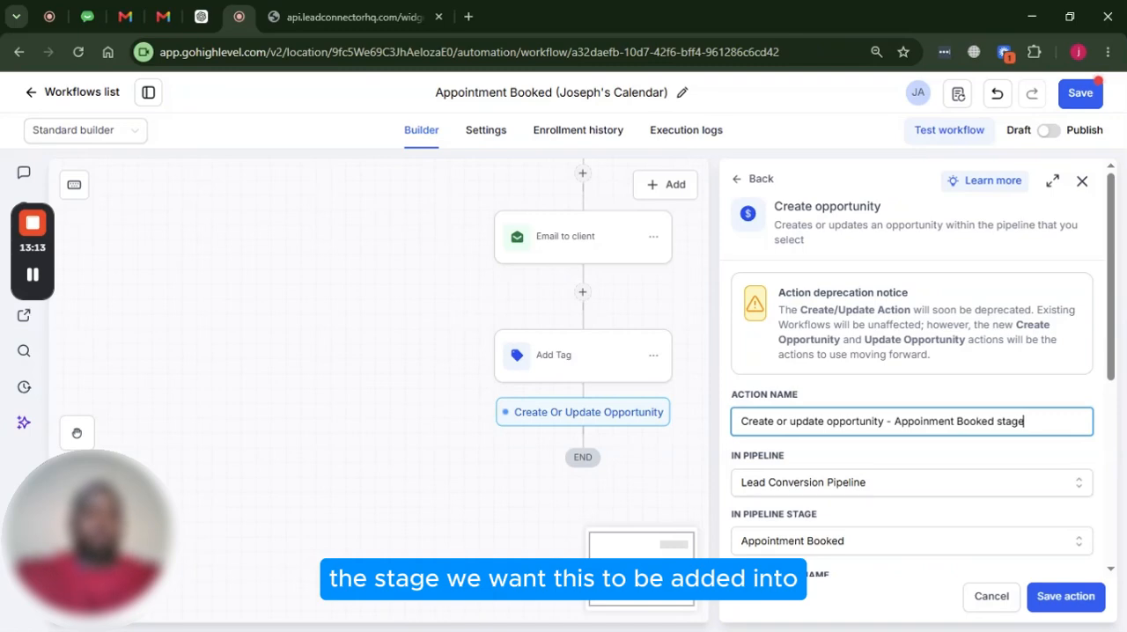
click(1064, 596)
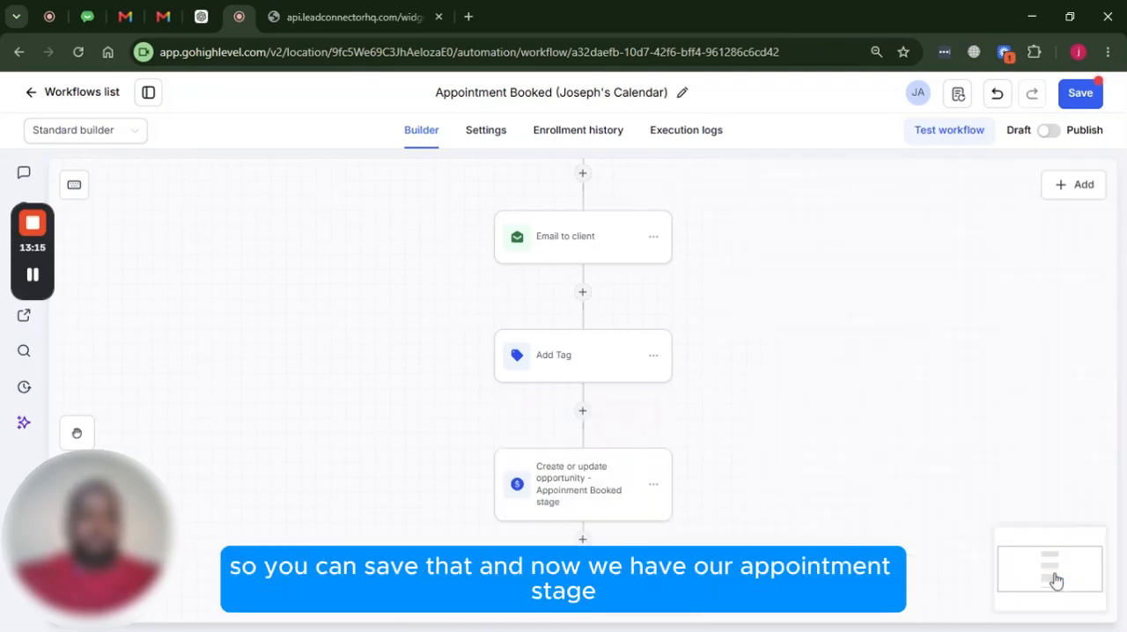
Add a Wait action after the opportunity action and make it wait until a scheduled date/time
scroll(608, 414, down, 3)
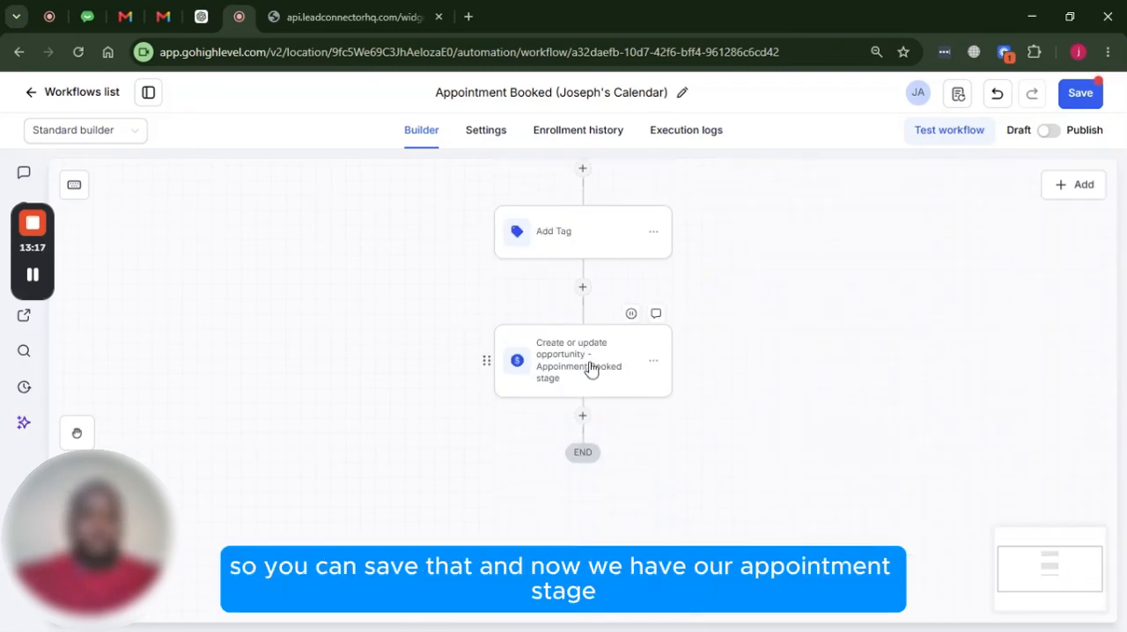
scroll(589, 370, down, 1)
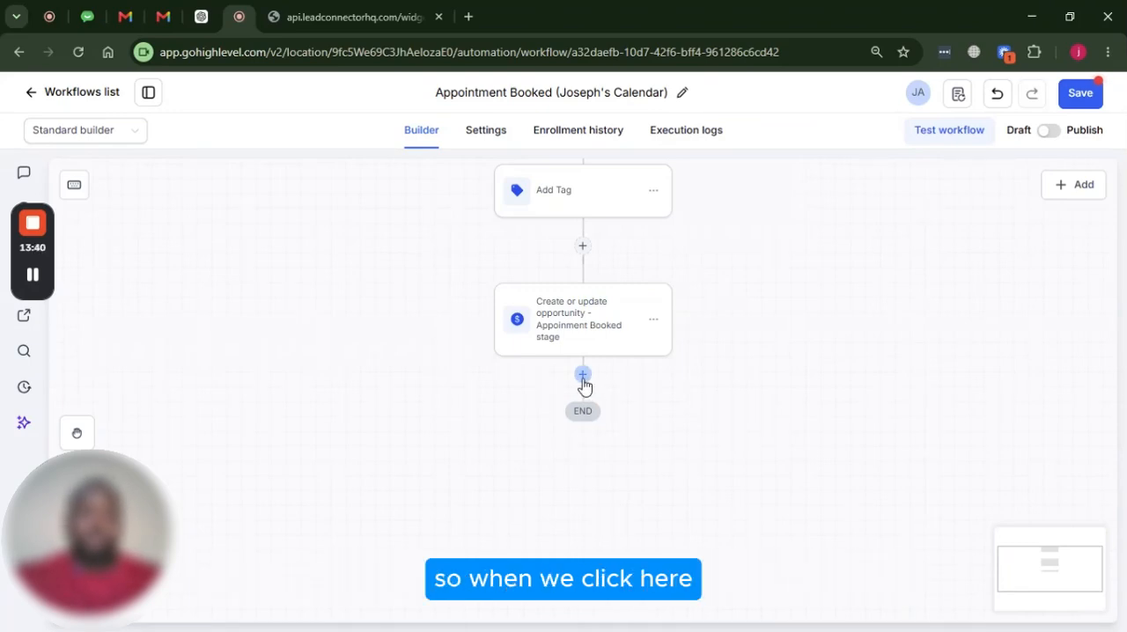
click(583, 377)
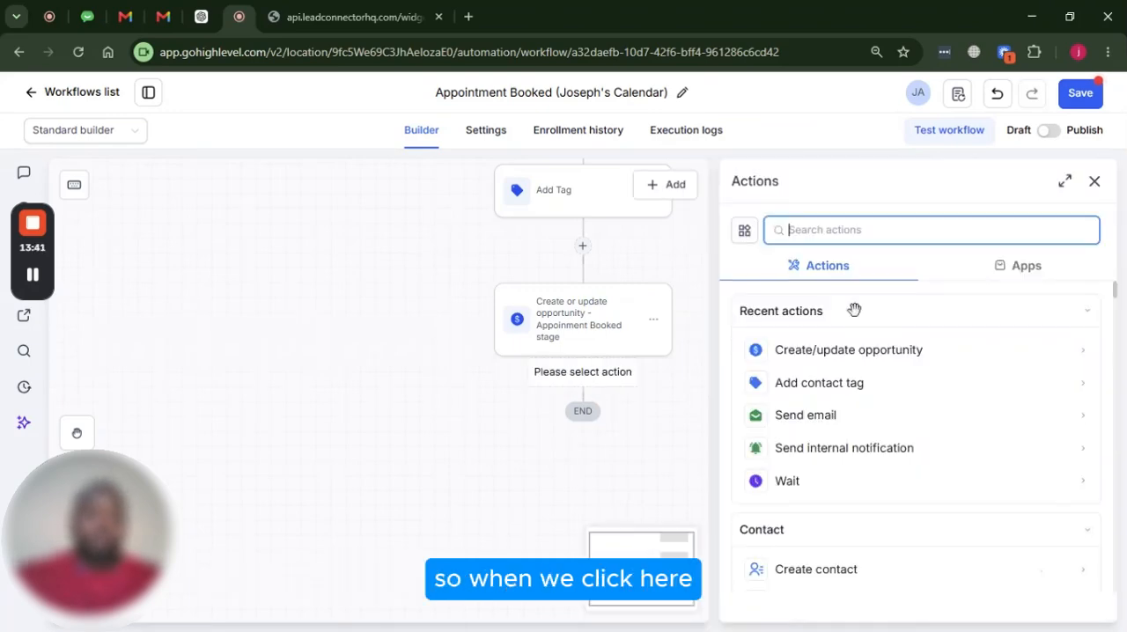
click(807, 484)
scroll(881, 423, down, 1)
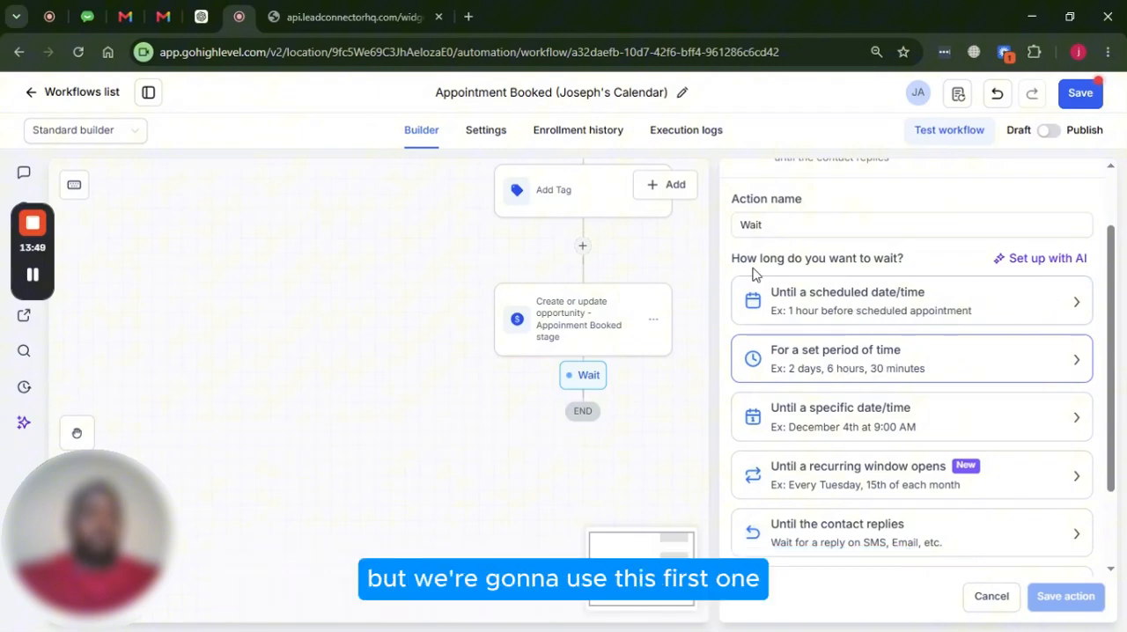
click(863, 304)
scroll(844, 317, down, 2)
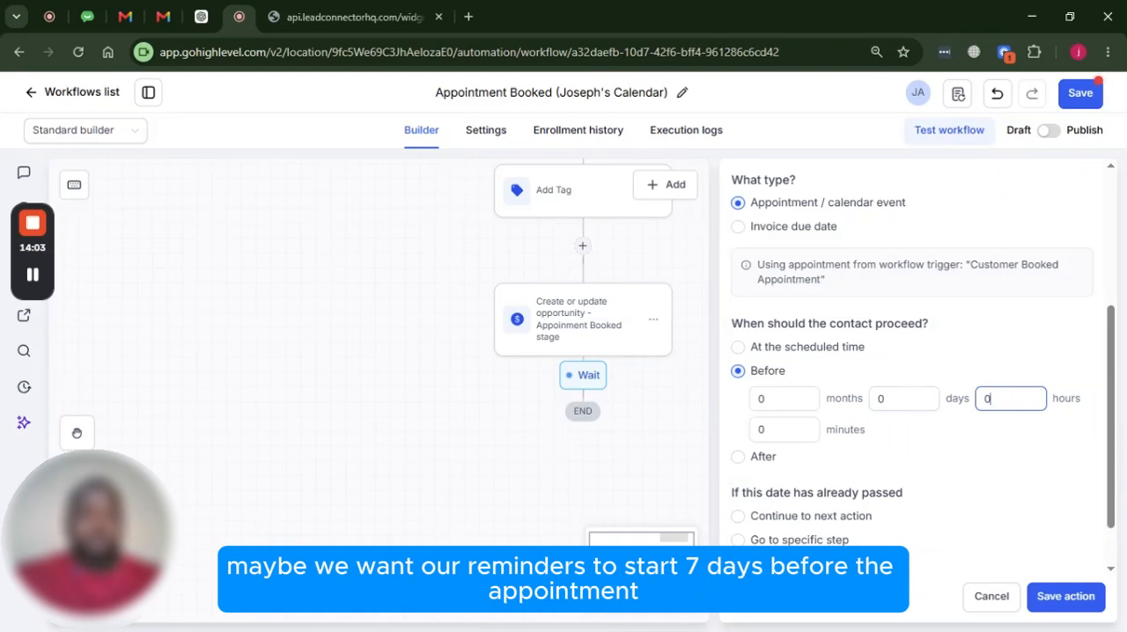
double_click(988, 398)
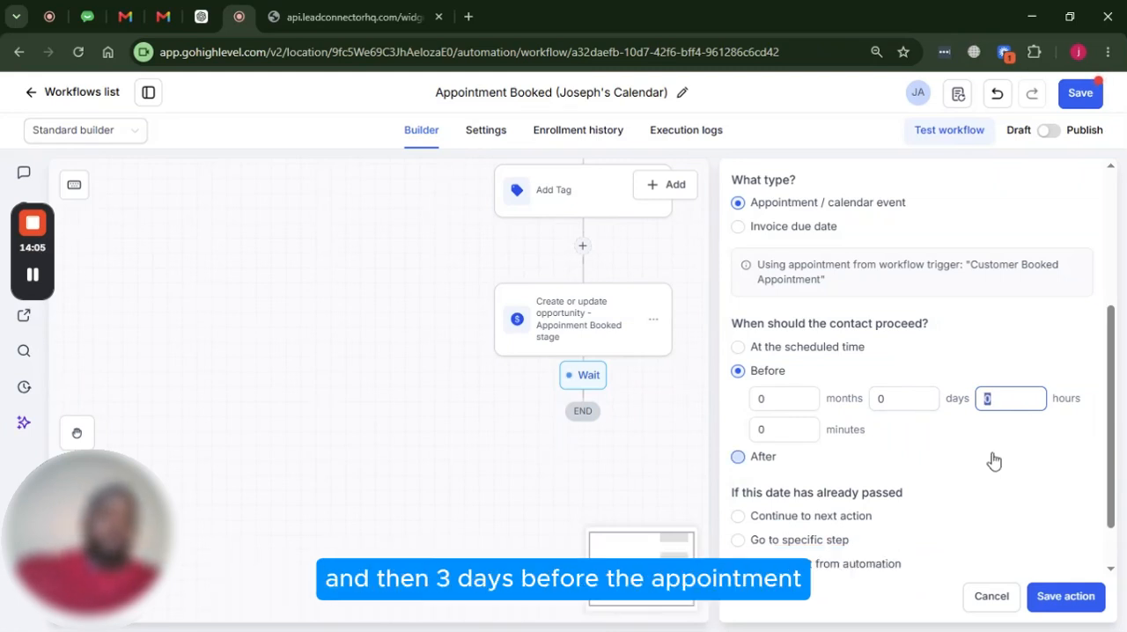
text(7)
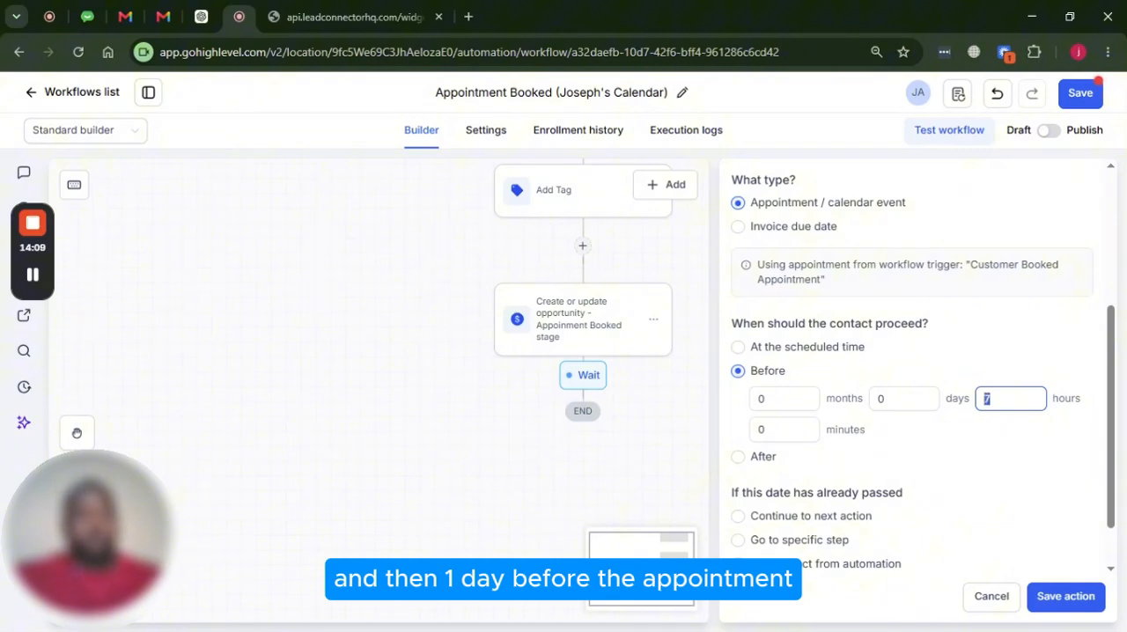
text(0)
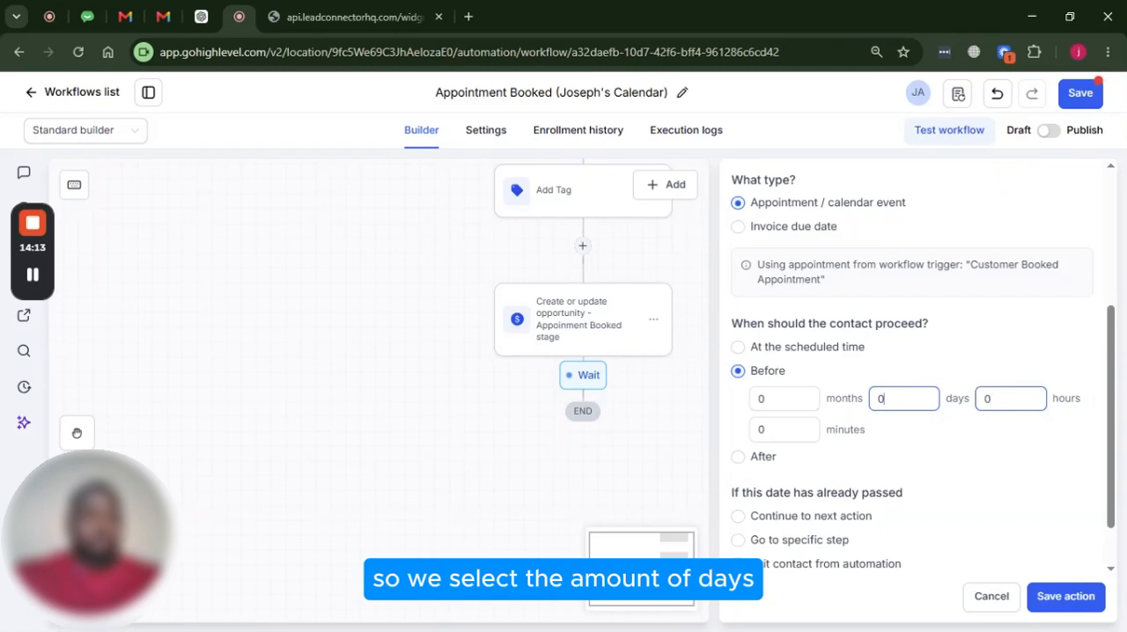
Set the wait so the contact proceeds 7 days before the appointment
double_click(882, 398)
text(7)
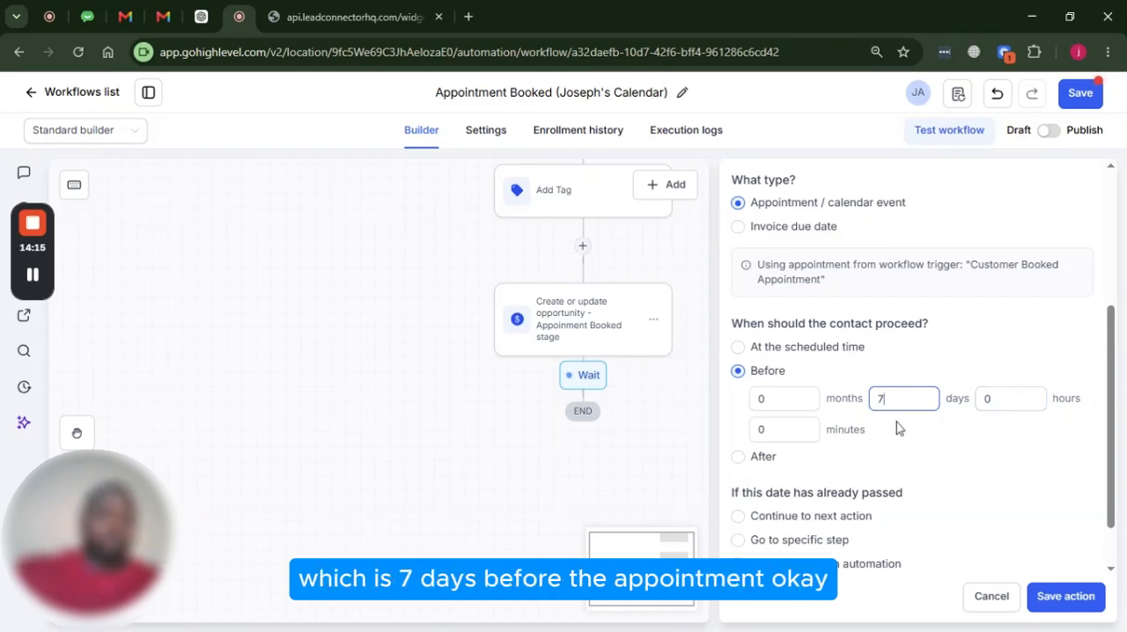
scroll(897, 428, down, 2)
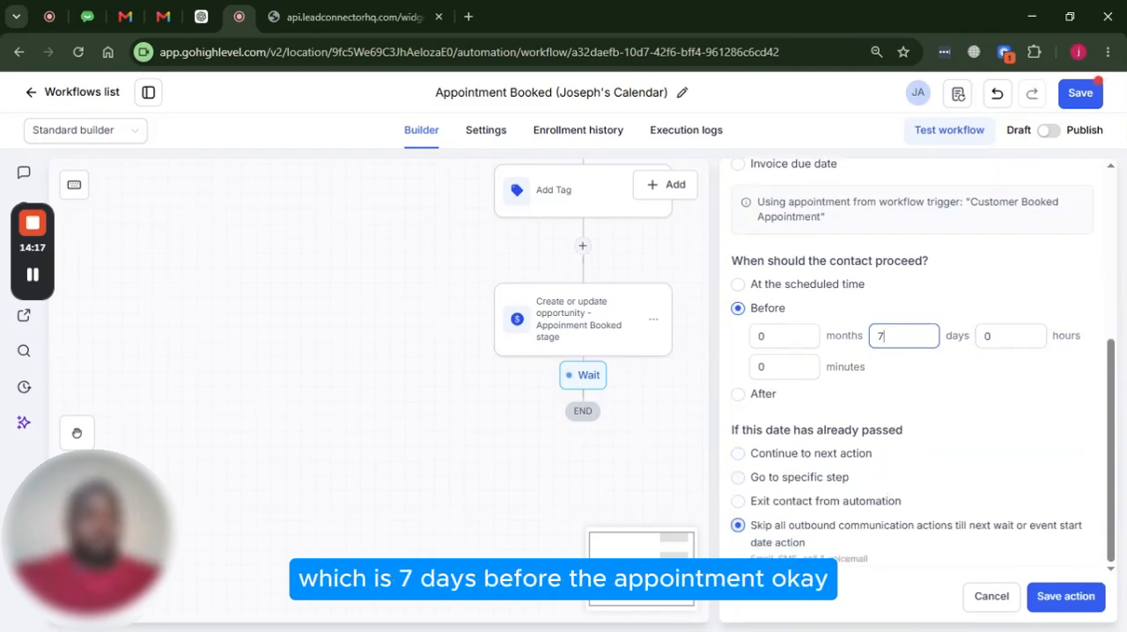
Name the wait action "Wait 7 days before appointment" and save it
scroll(870, 292, up, 5)
click(870, 311)
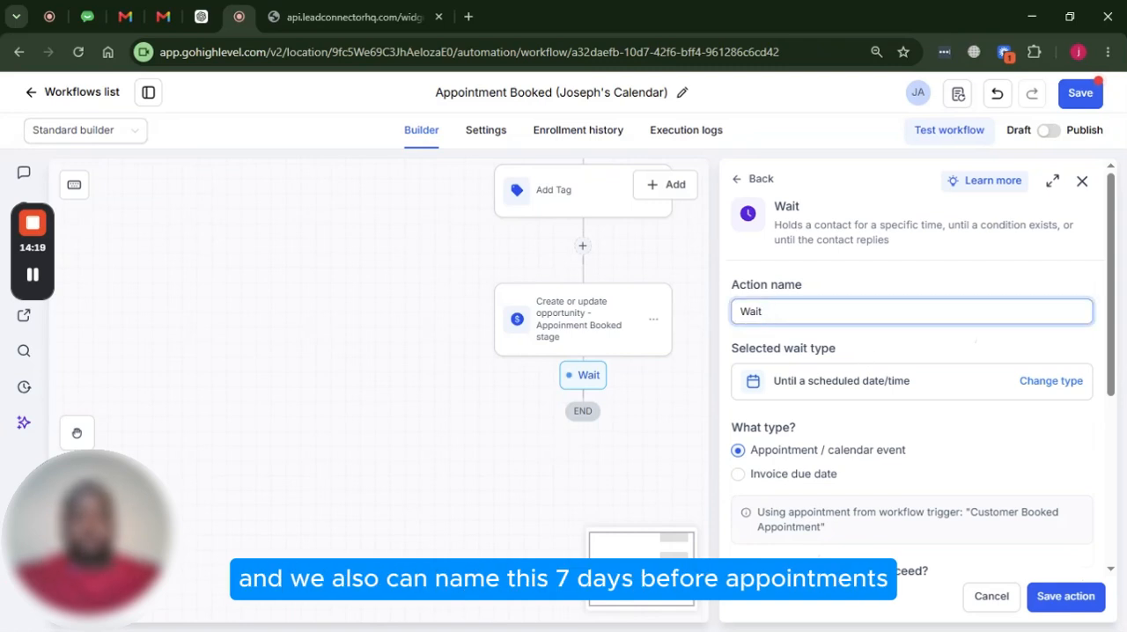
text(7 days )
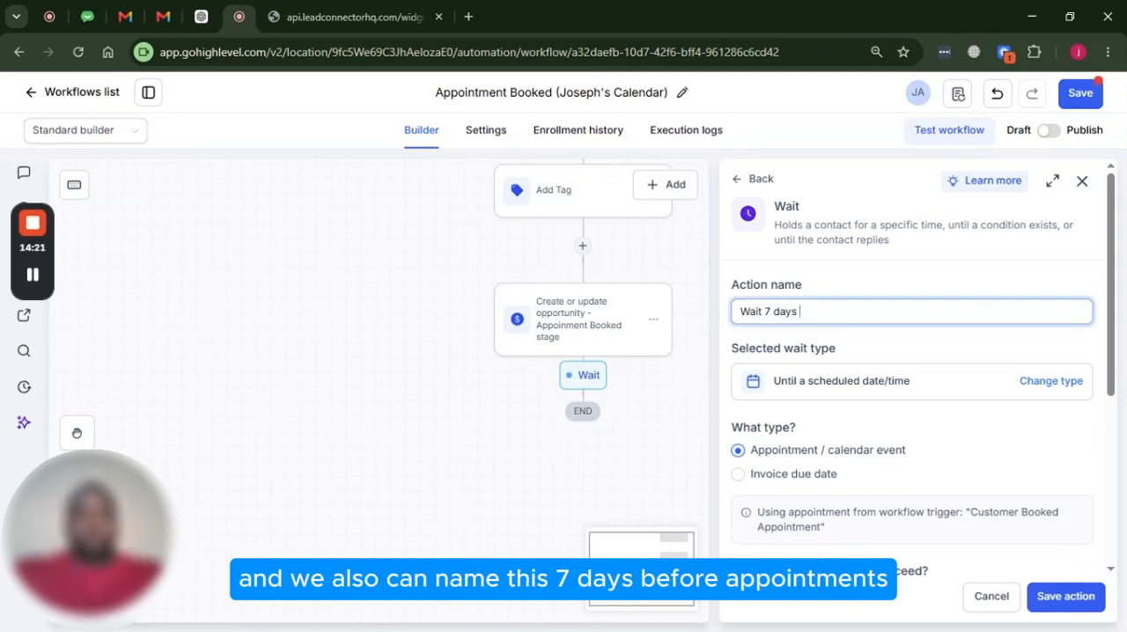
text(before appoinment)
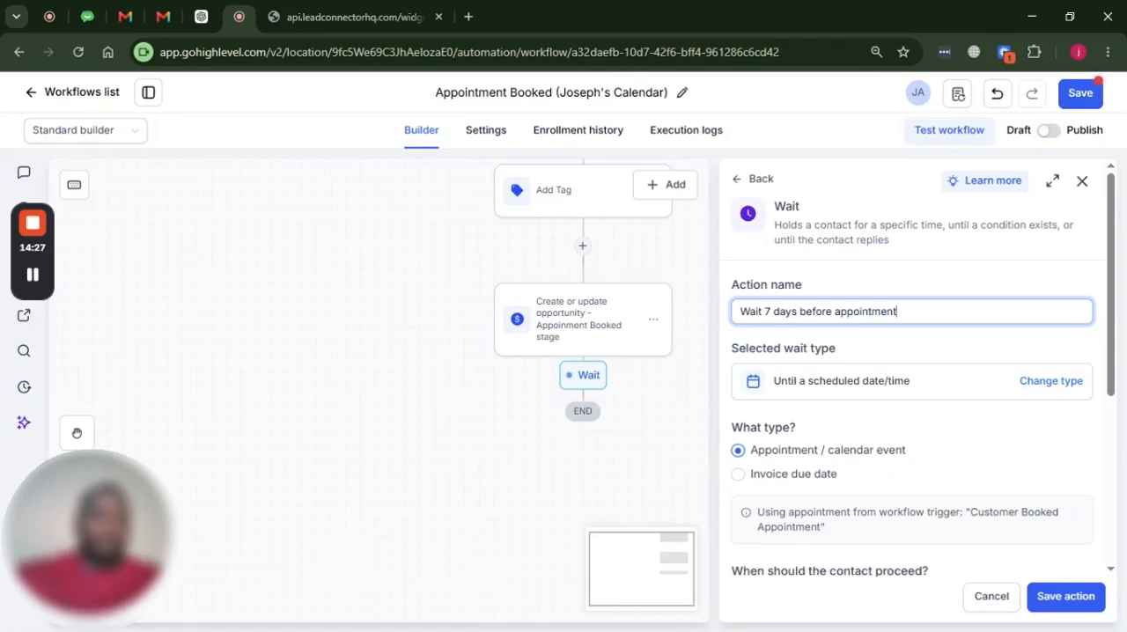
click(1066, 597)
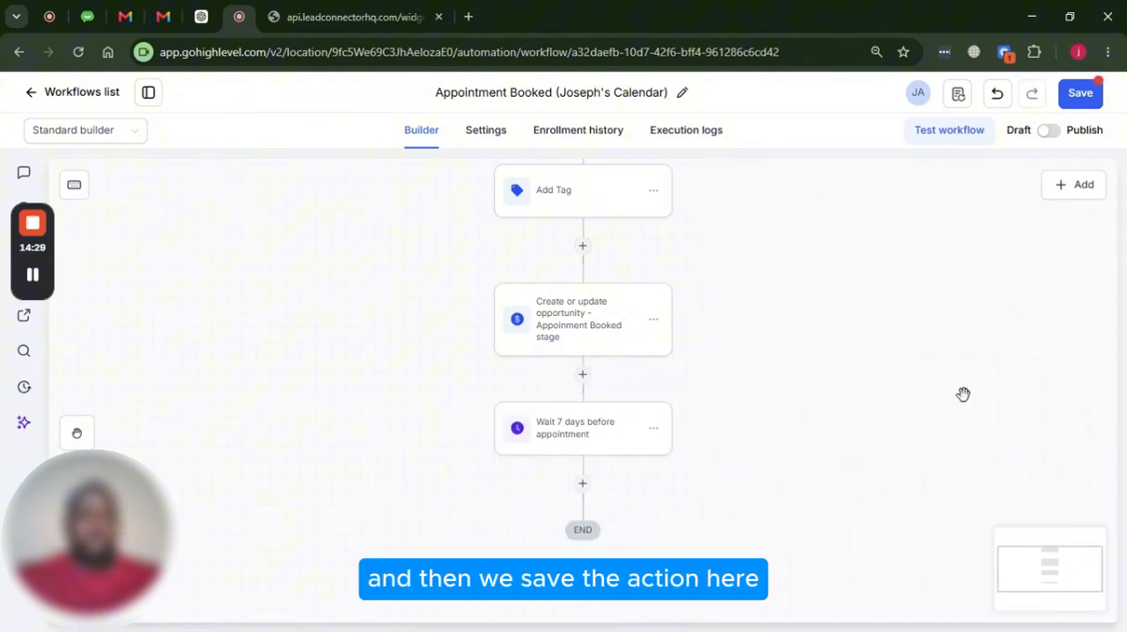
scroll(800, 373, down, 1)
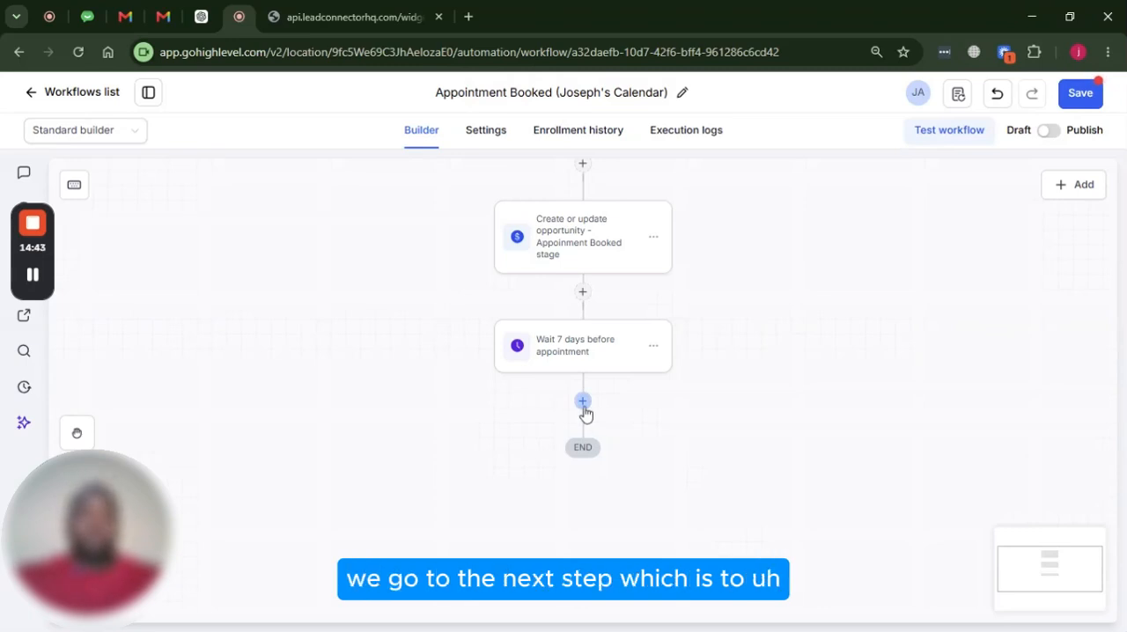
click(583, 401)
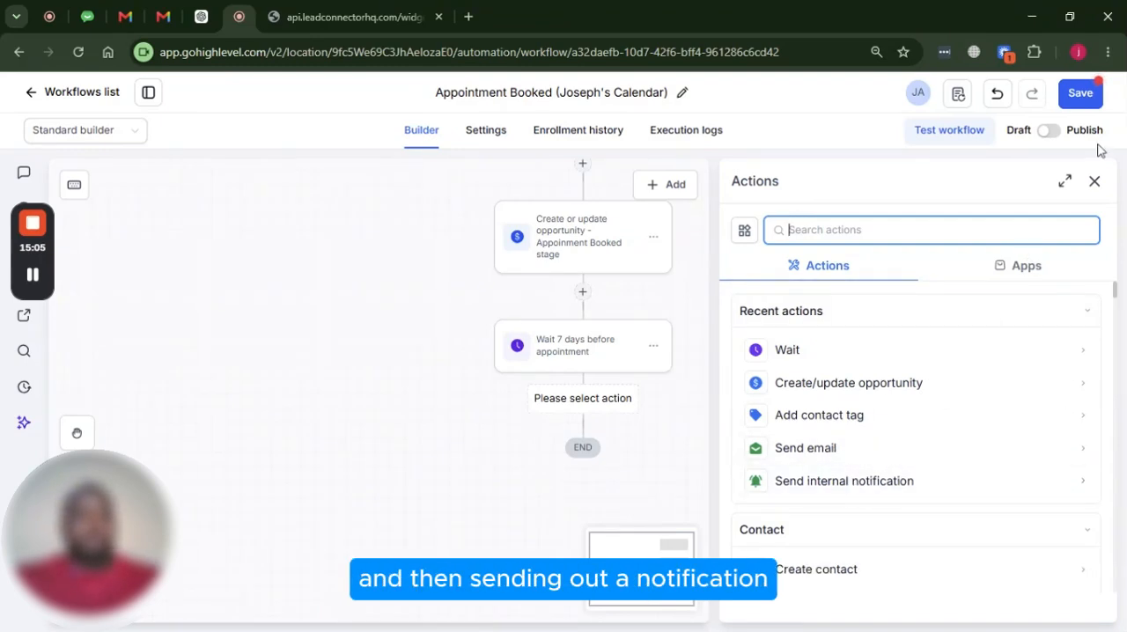
click(1095, 182)
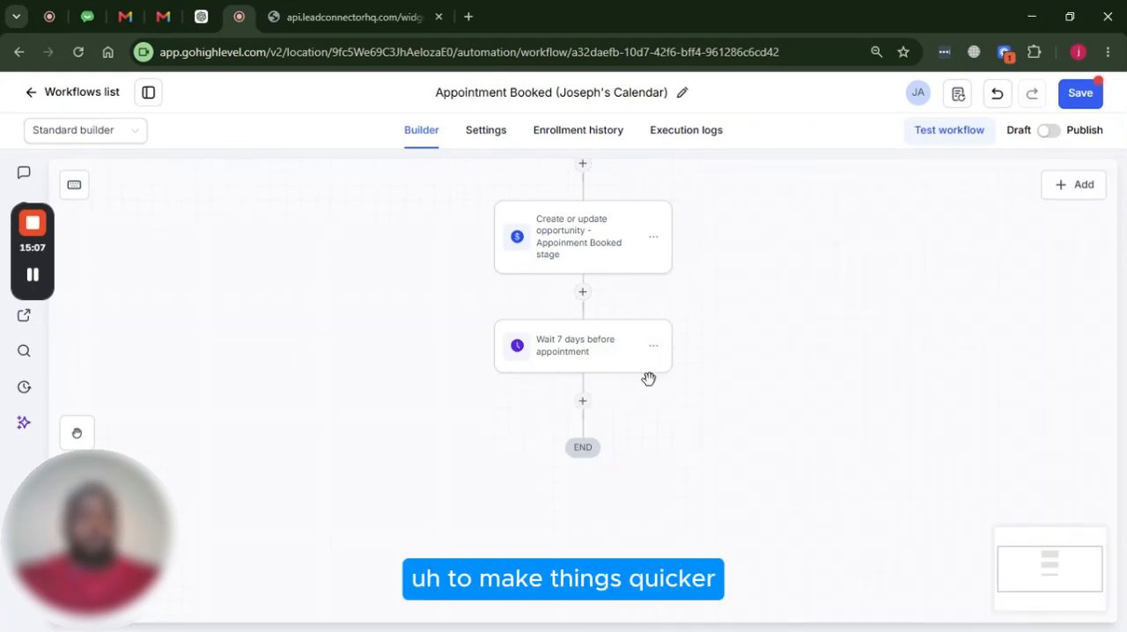
Copy the Email Notification action and paste it below the 7-day wait
scroll(647, 370, up, 5)
scroll(666, 262, up, 2)
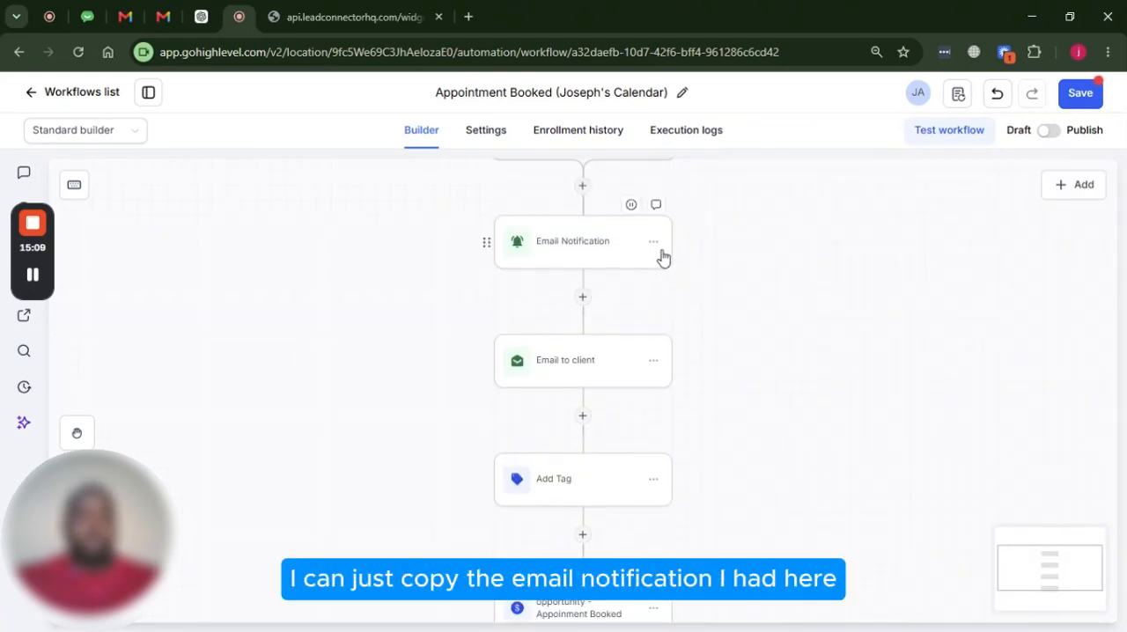
click(654, 244)
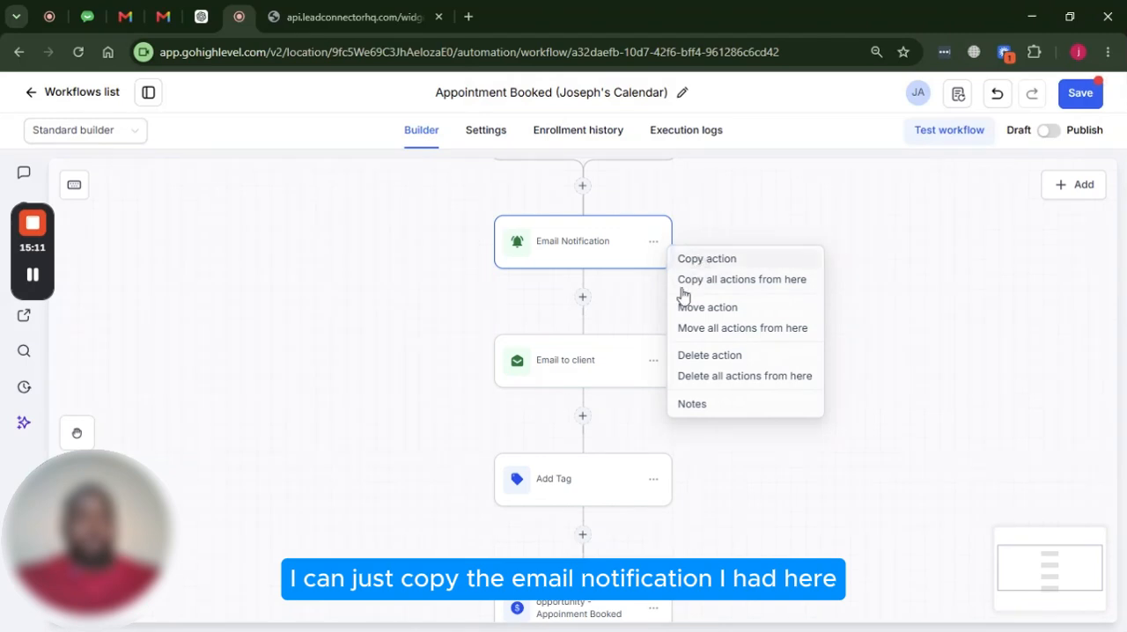
click(705, 259)
scroll(626, 314, down, 5)
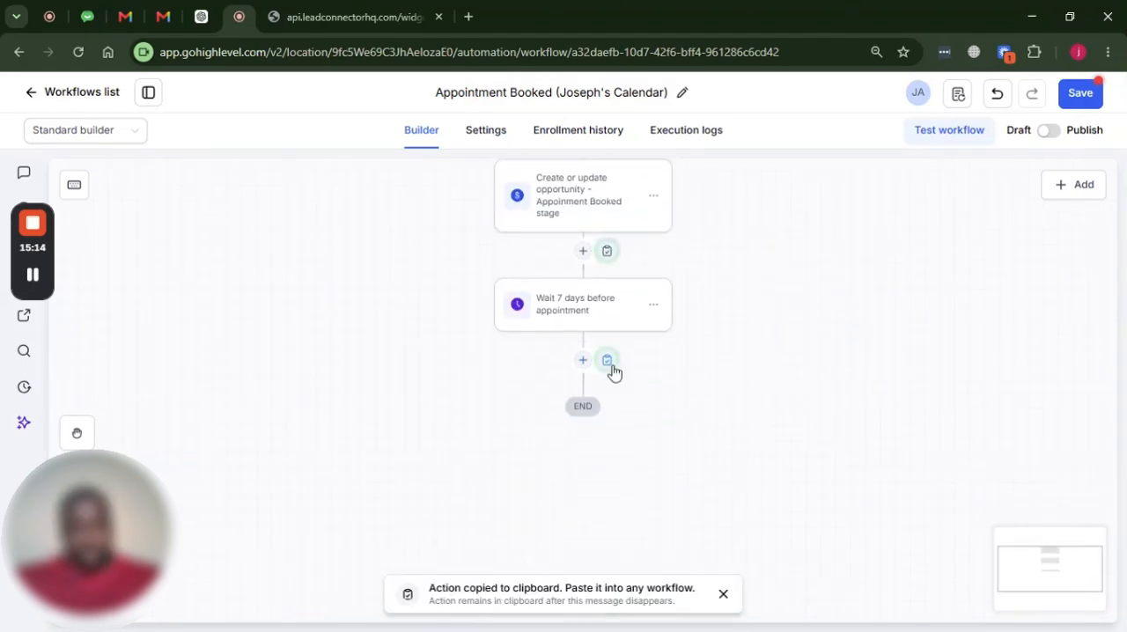
click(607, 360)
Copy the Email to client action and paste it below the pasted Email Notification
scroll(679, 379, up, 5)
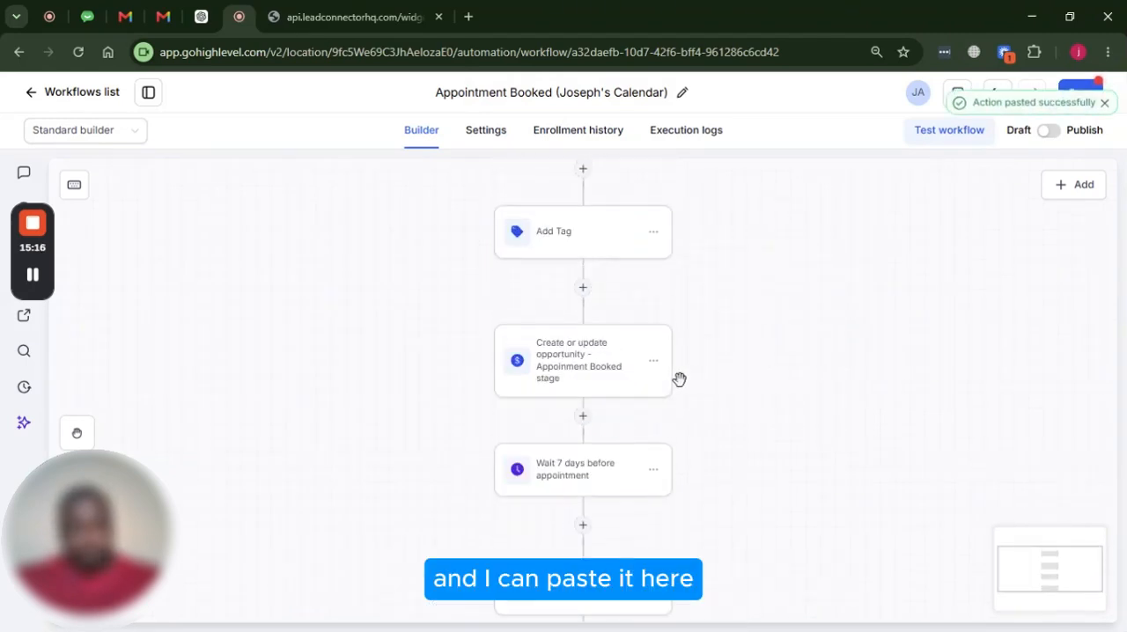
click(654, 280)
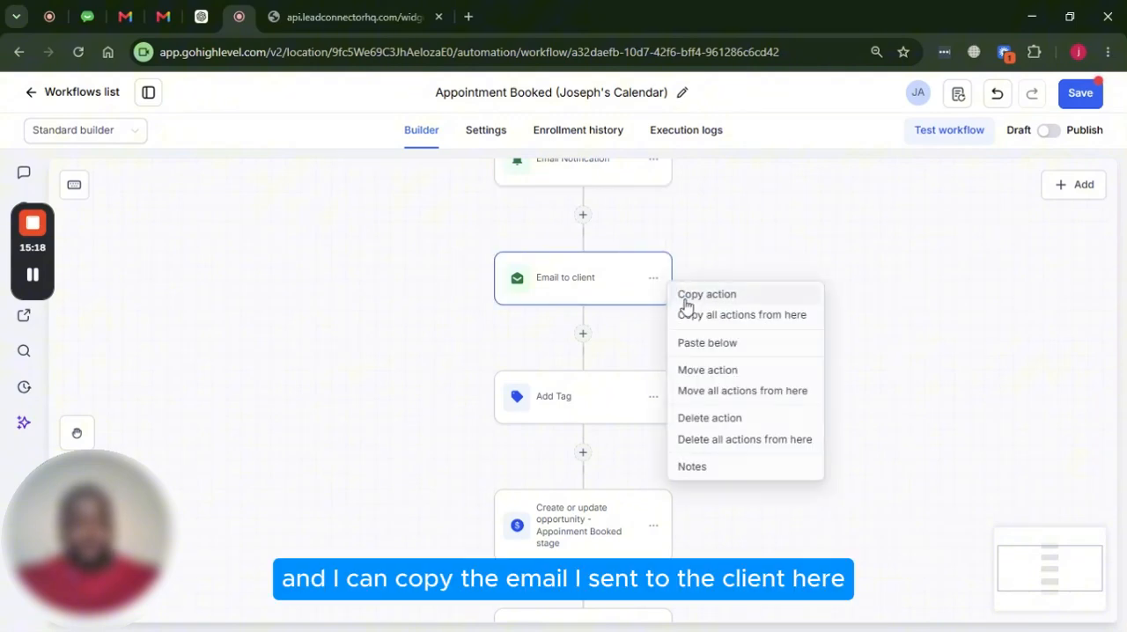
click(686, 303)
scroll(646, 317, down, 5)
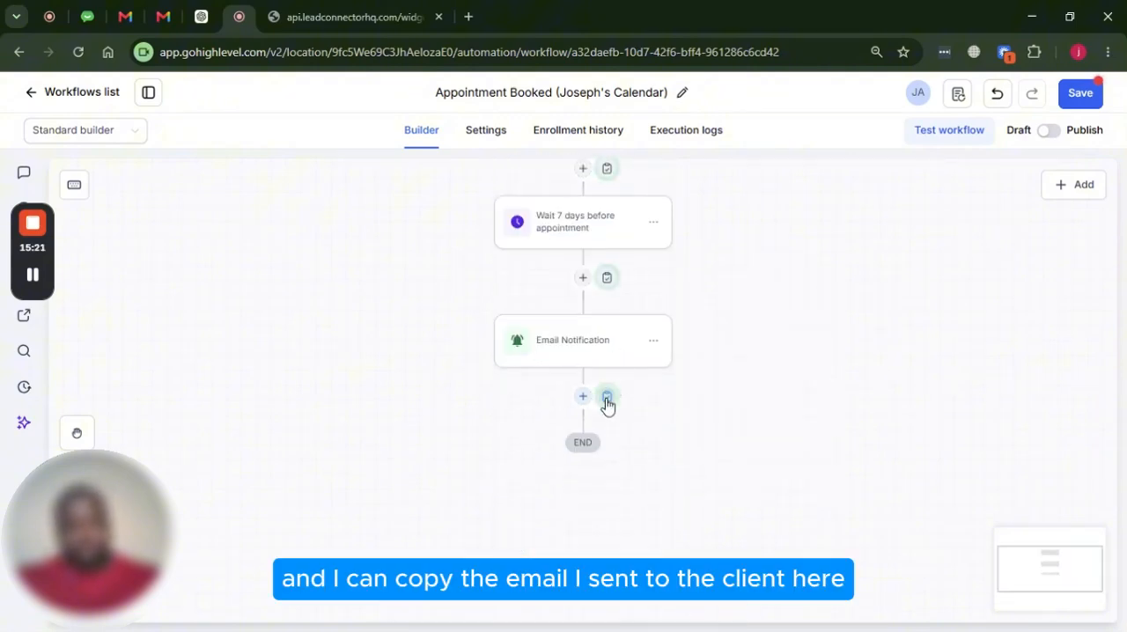
click(607, 398)
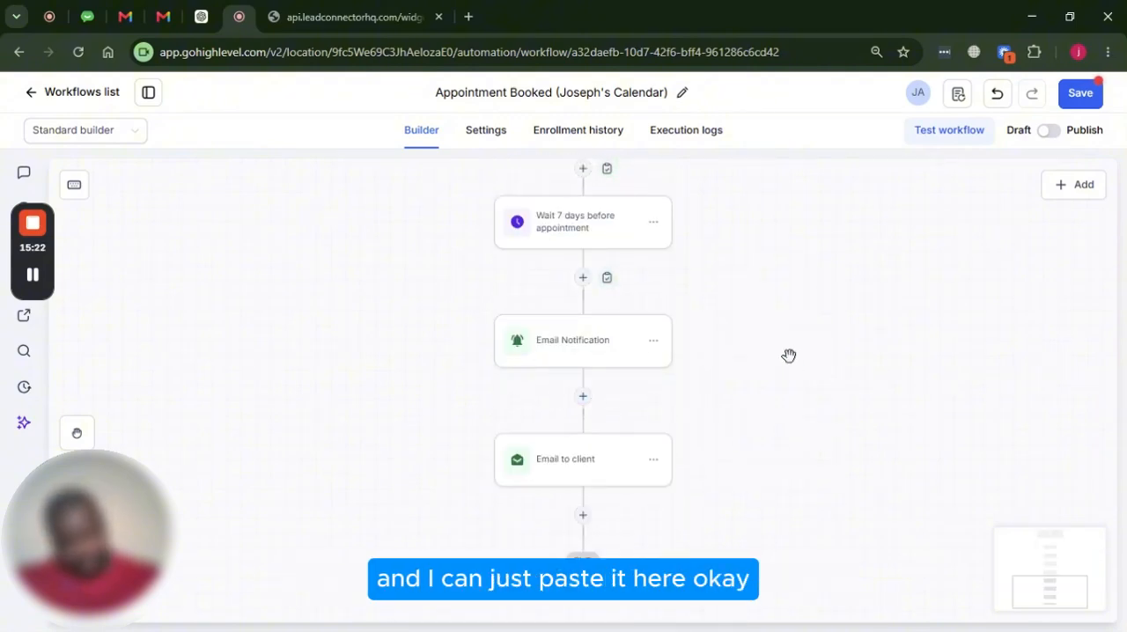
Replace the subject of the Email Notification below the 7-day wait with "Appoinment Reminder:"
click(572, 347)
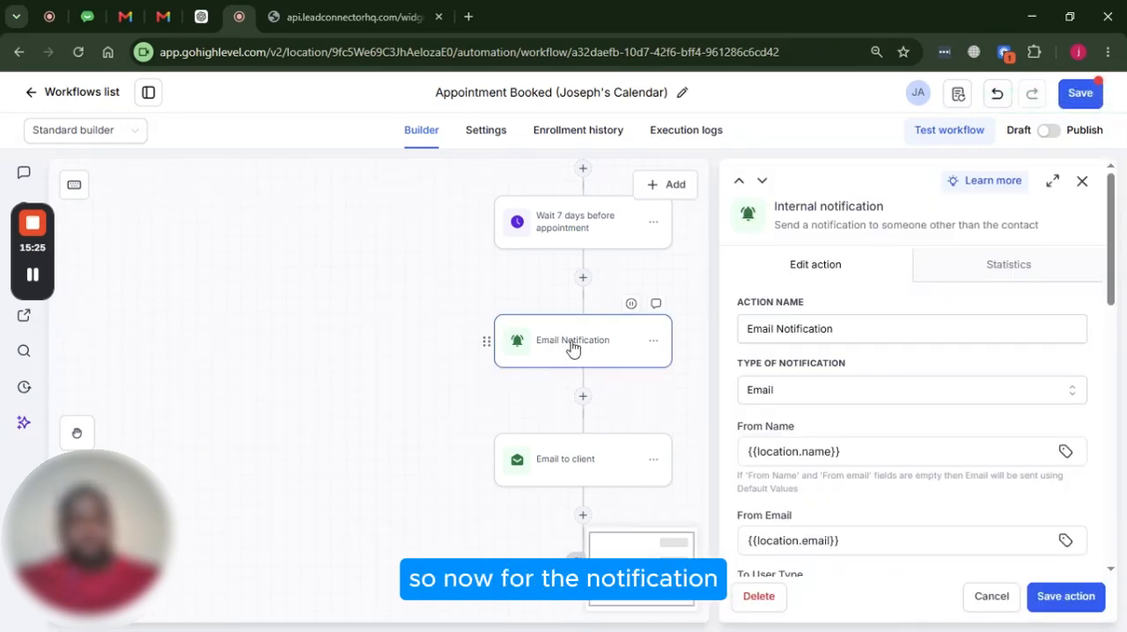
scroll(828, 351, down, 5)
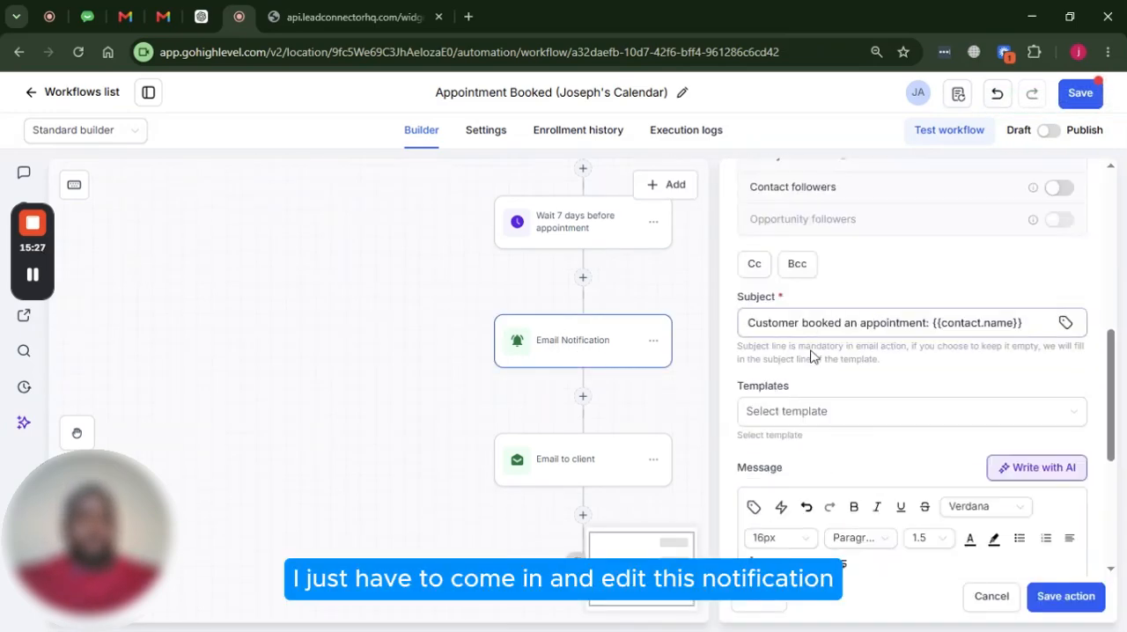
scroll(828, 358, down, 2)
scroll(840, 357, up, 2)
scroll(859, 352, down, 2)
scroll(887, 328, up, 1)
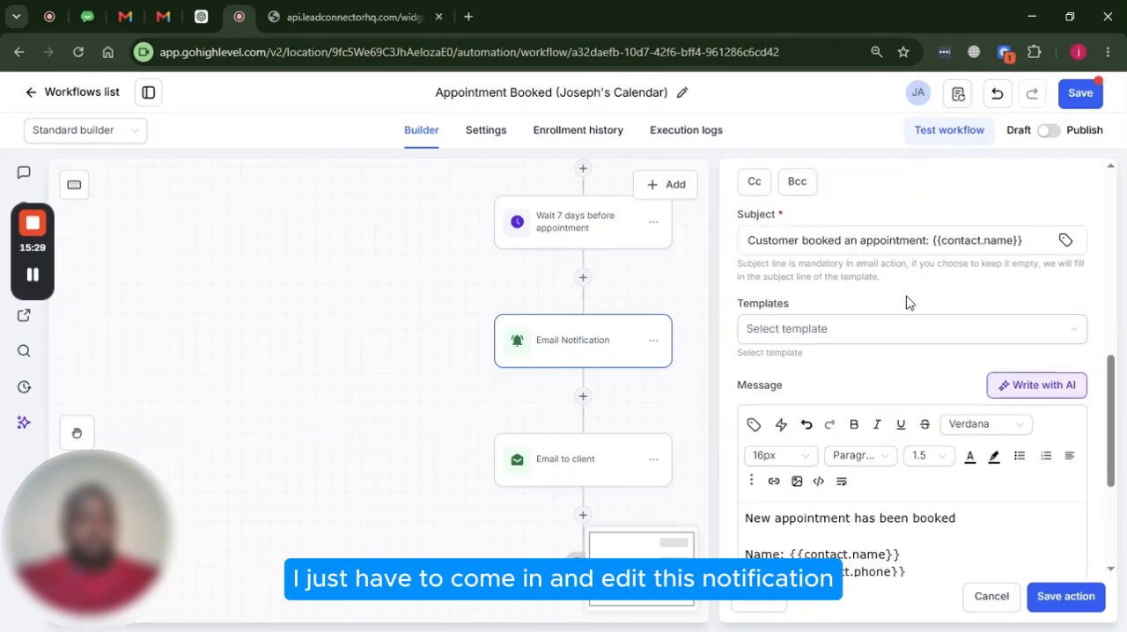
key(ctrl+a)
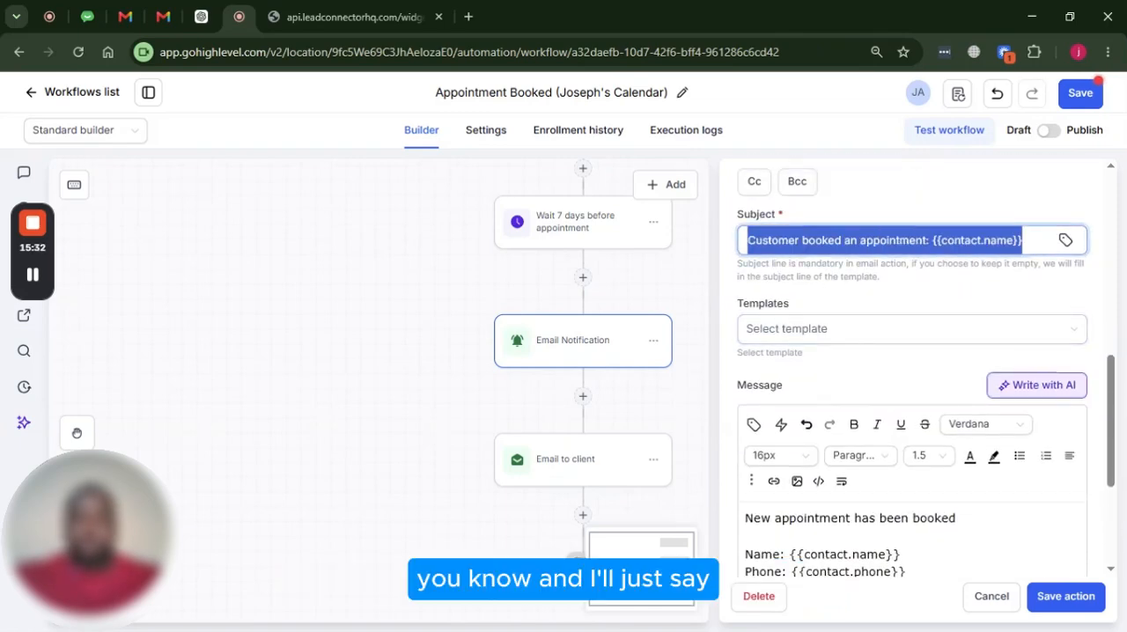
text(Appoi)
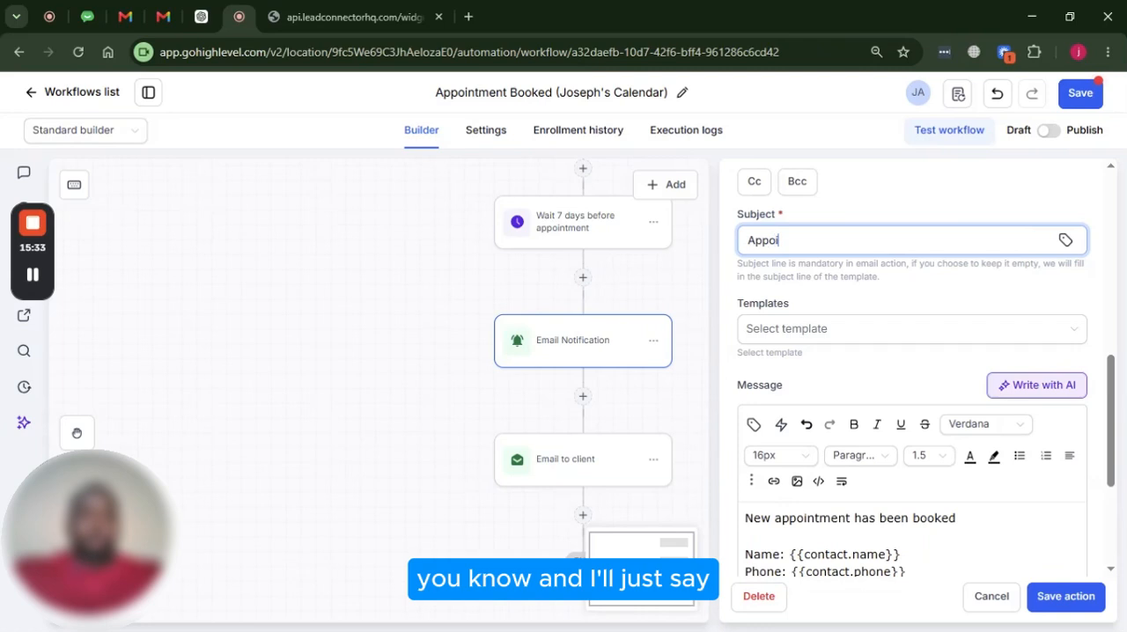
text(ntment)
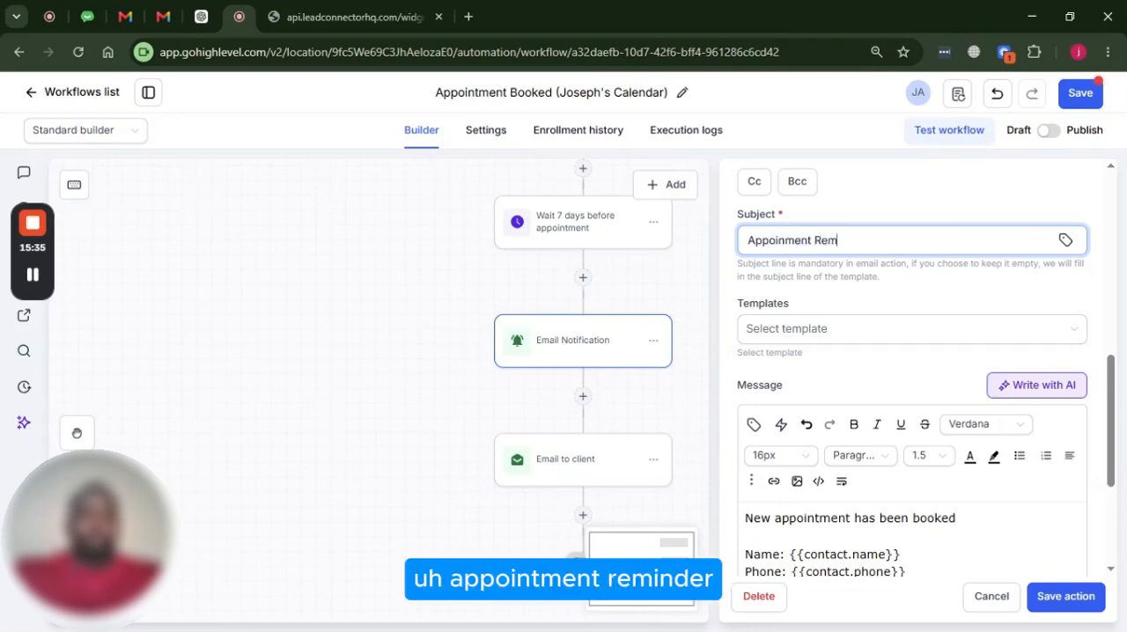
text( Reminder)
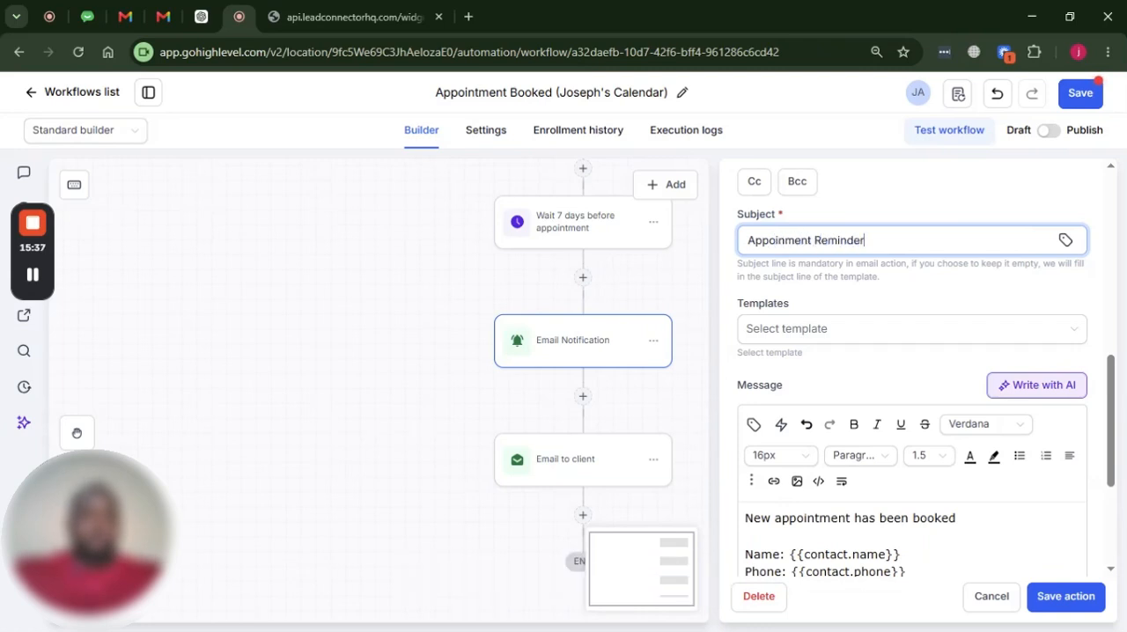
text(:)
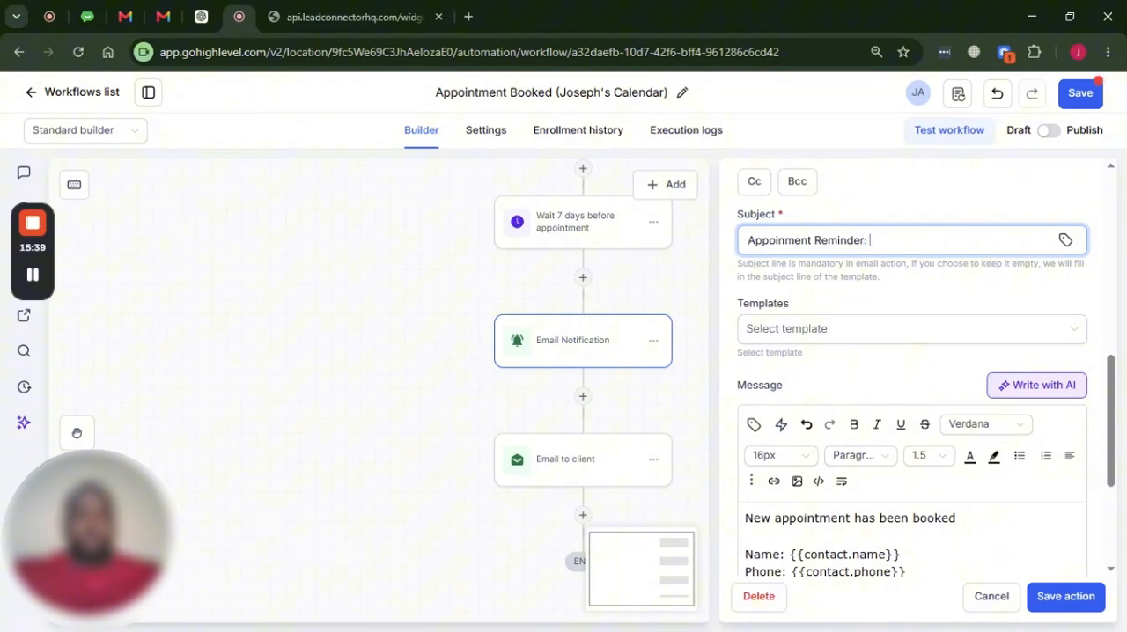
Append the contact's full name custom value, {{contact.name}}, to the notification subject
click(1065, 241)
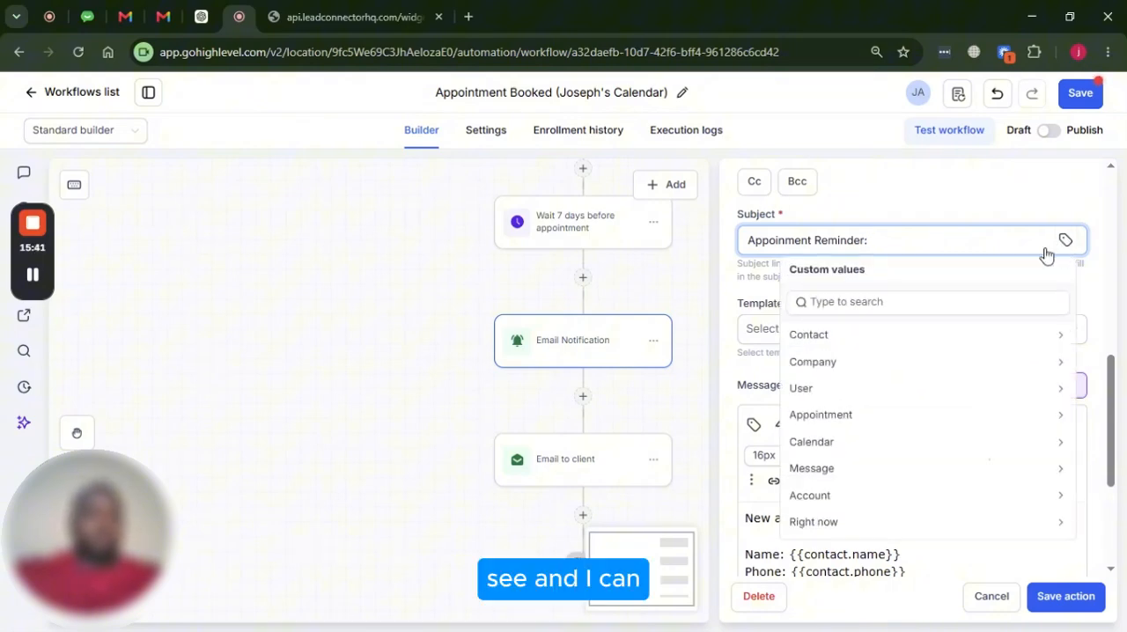
click(828, 331)
click(827, 349)
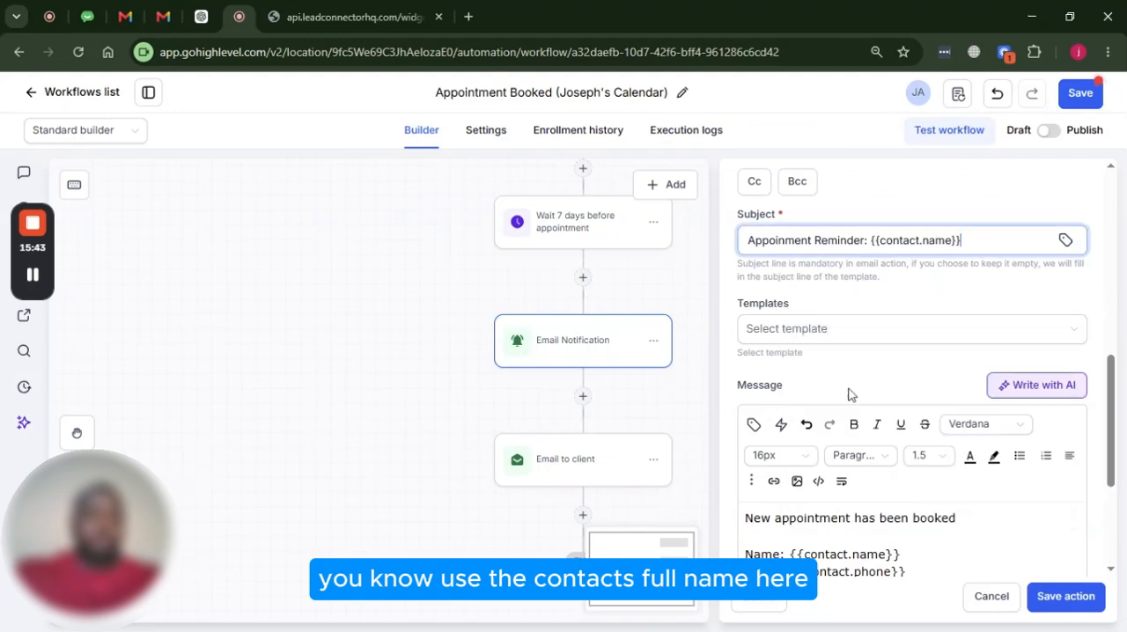
Replace the notification message's opening line with "Reminder: Appointment is in 7 days", keeping the contact details, and save the action
scroll(850, 396, down, 1)
drag(957, 527, 850, 489)
key(ctrl+a)
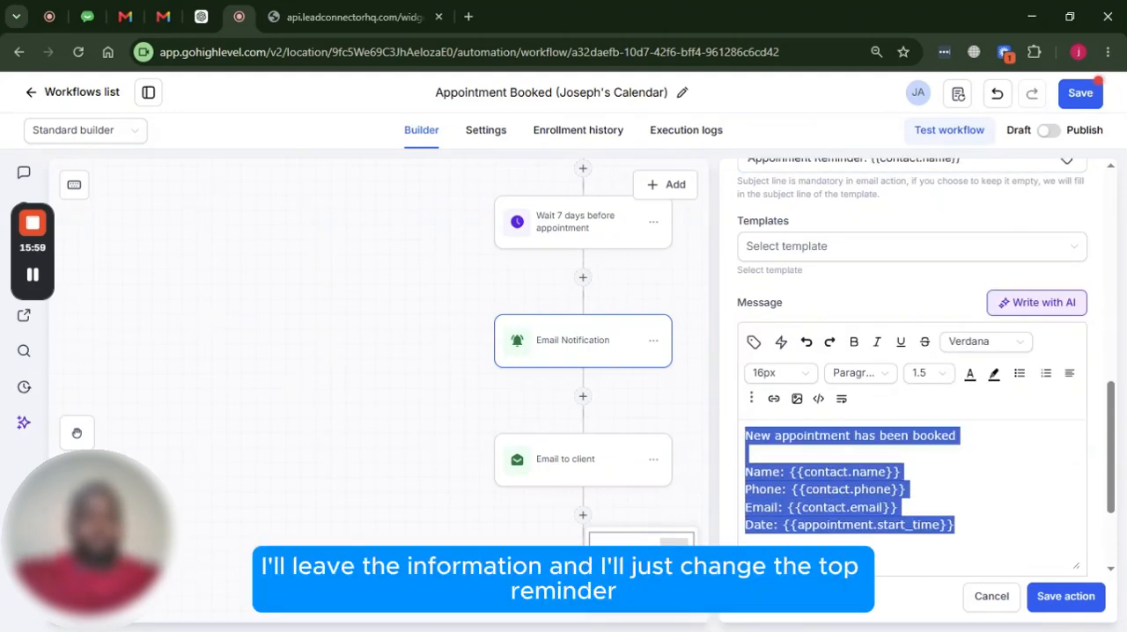
drag(957, 436, 746, 436)
text(Reminder:)
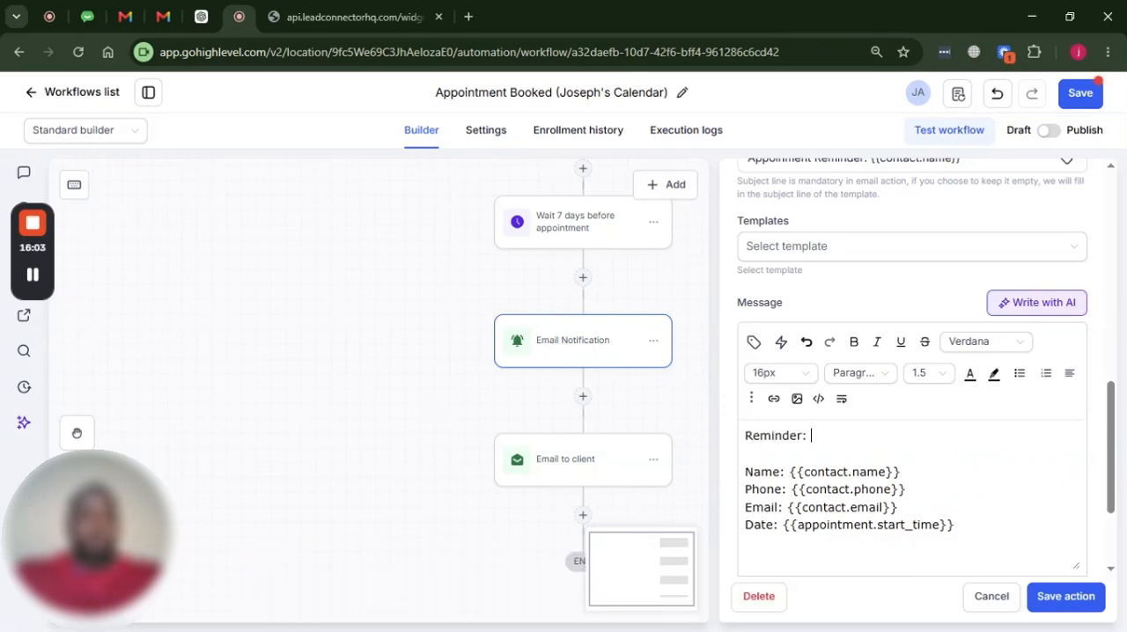
text( Appointment is i)
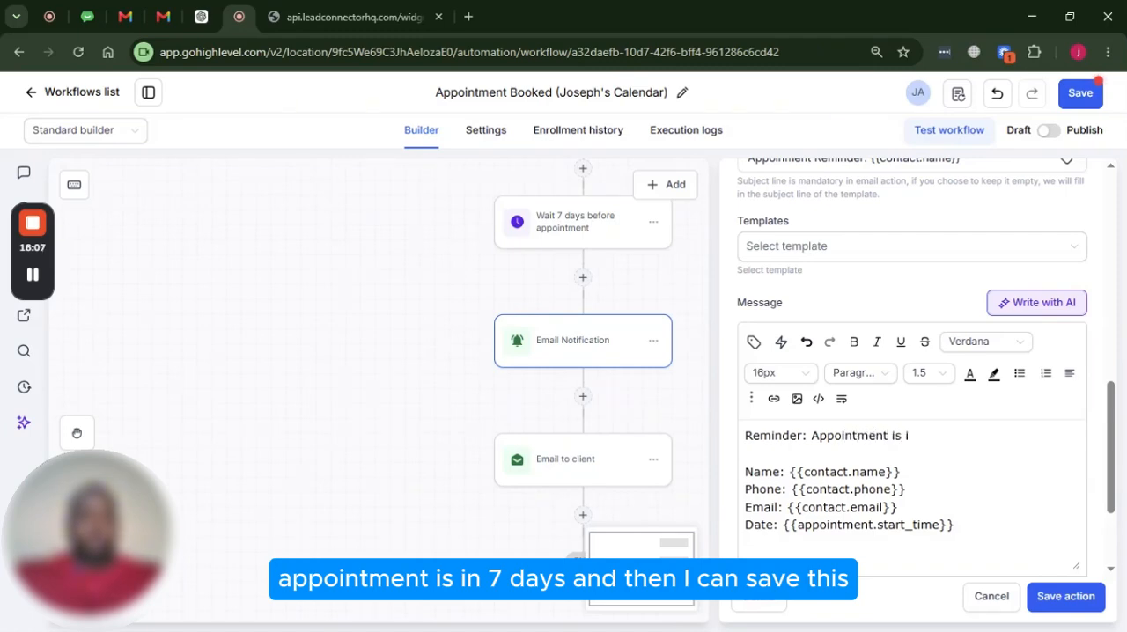
text(n 7 days)
click(1065, 597)
Change the subject of the Email to client action after the 7-day wait to "Appointment Reminder"
scroll(767, 396, down, 4)
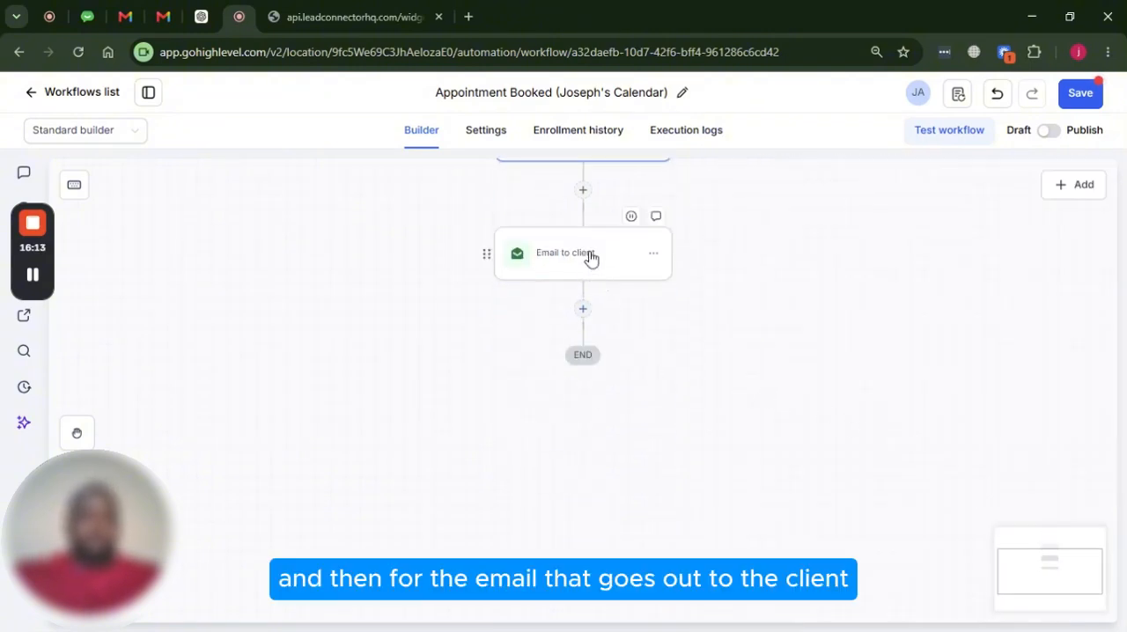
click(591, 255)
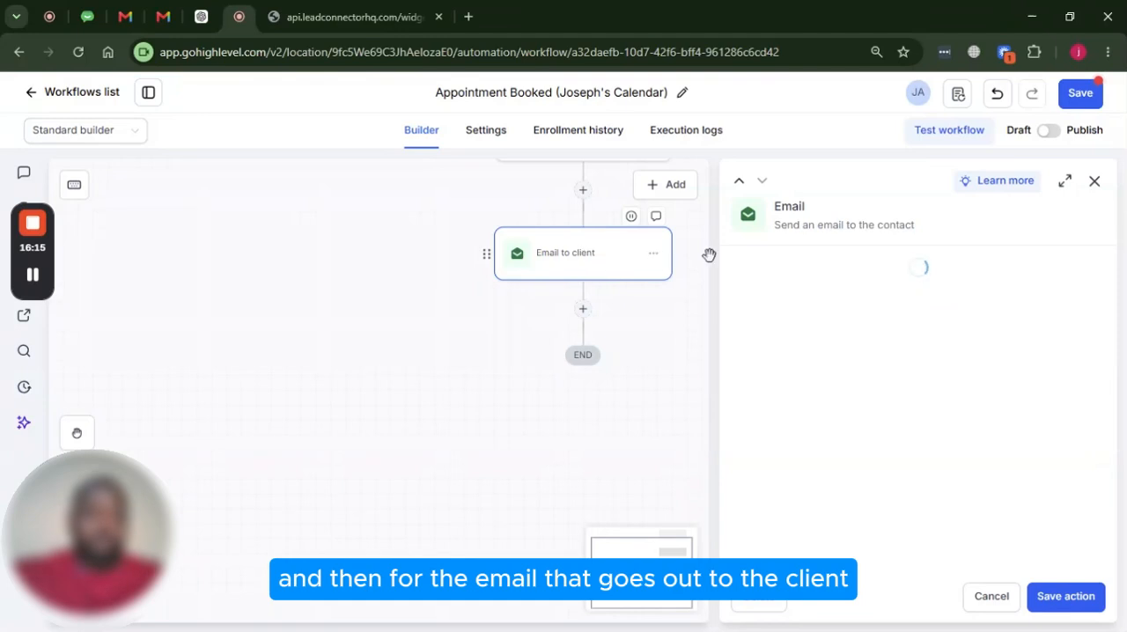
scroll(828, 317, down, 2)
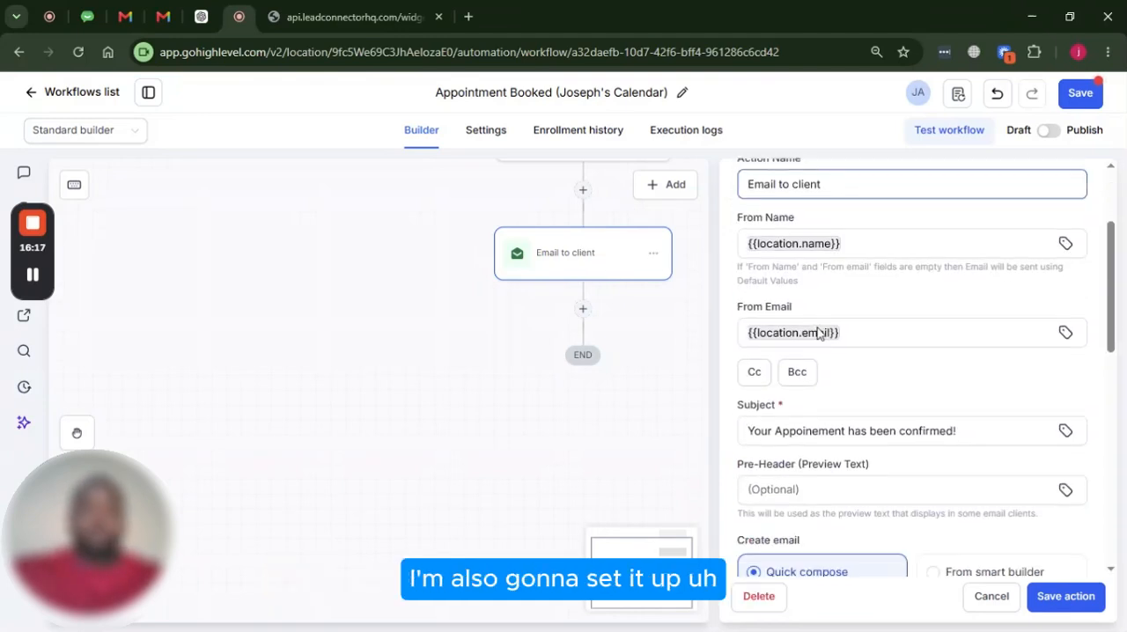
scroll(828, 327, down, 5)
scroll(842, 256, up, 4)
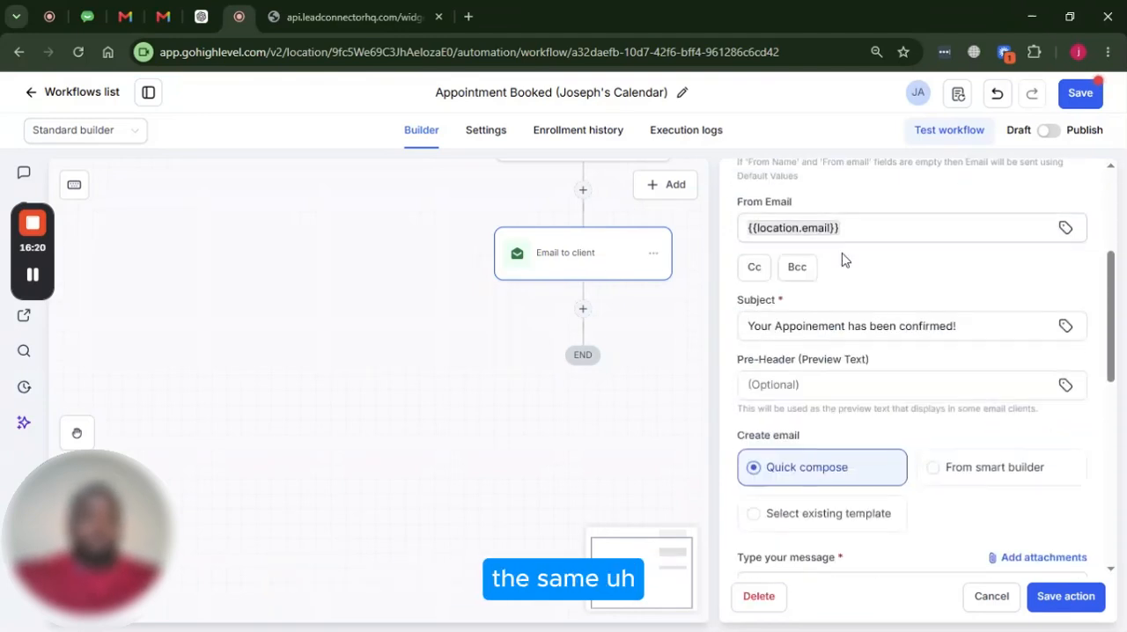
click(780, 326)
key(ctrl+a)
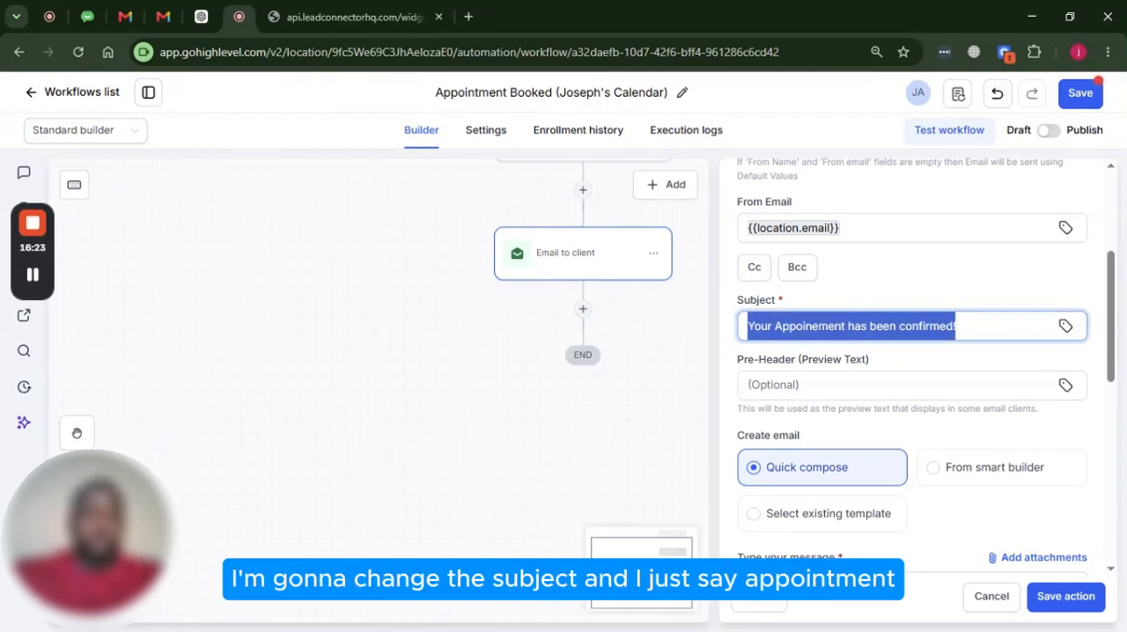
text(App)
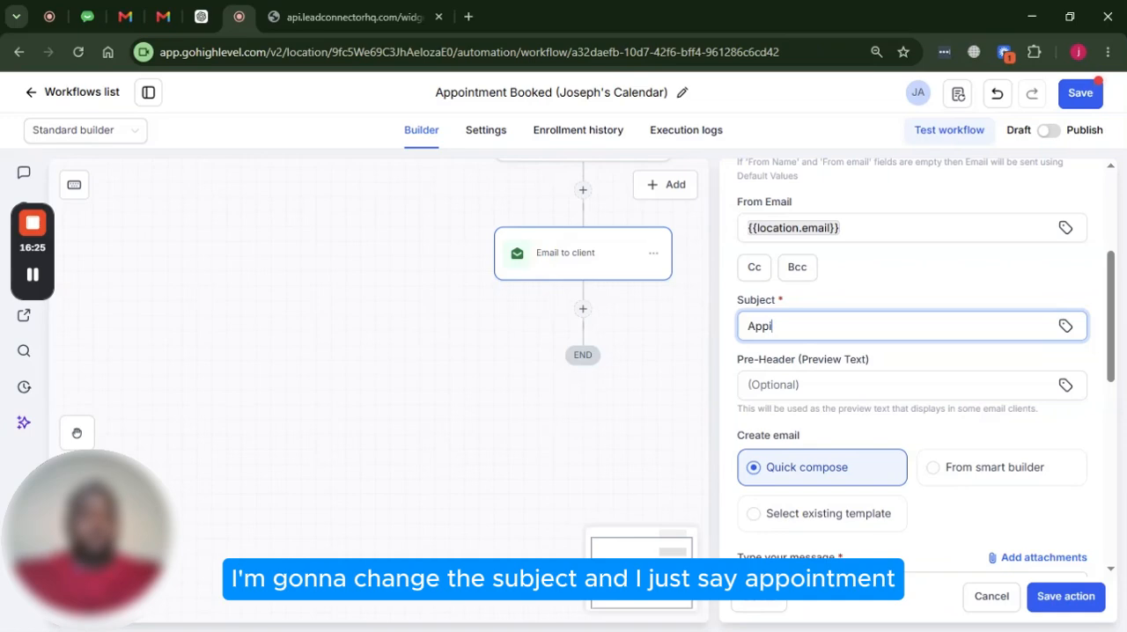
text(ointment)
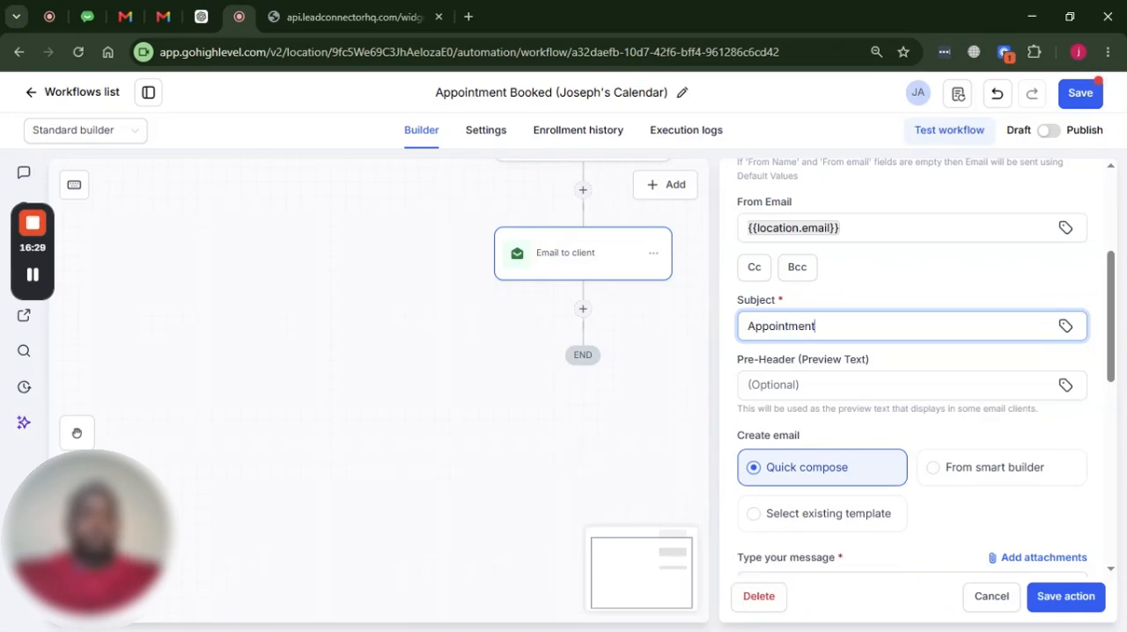
text(Rem)
key(BackSpace)
text(R)
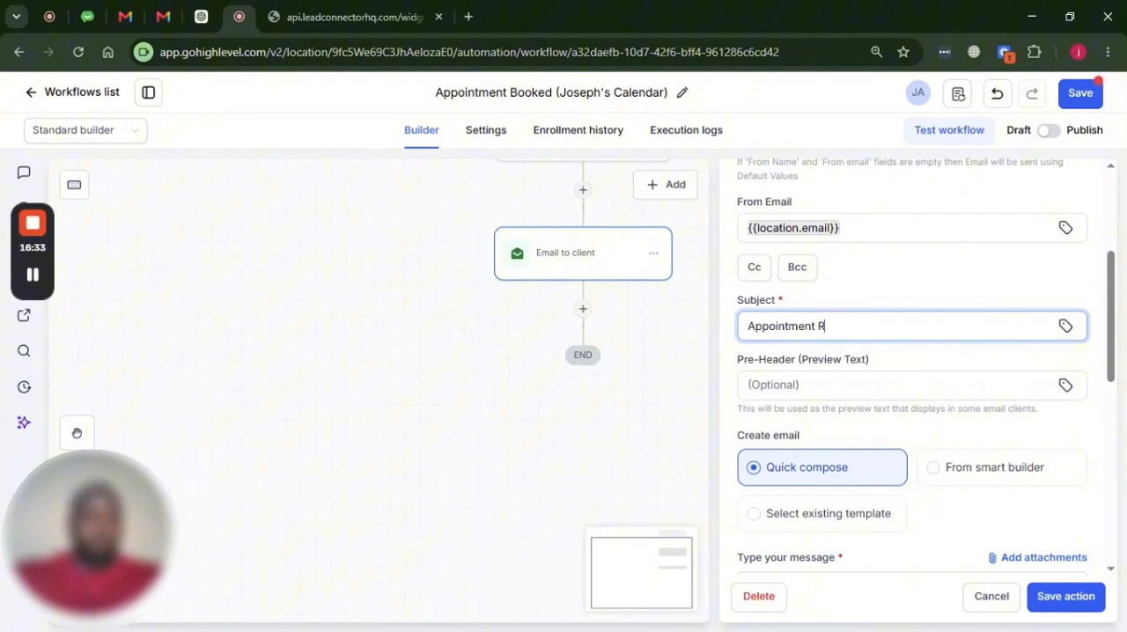
text(eminder)
Replace the thank-you sentence in the client email's message with "Your appointment is in 7 days:"
scroll(831, 329, down, 3)
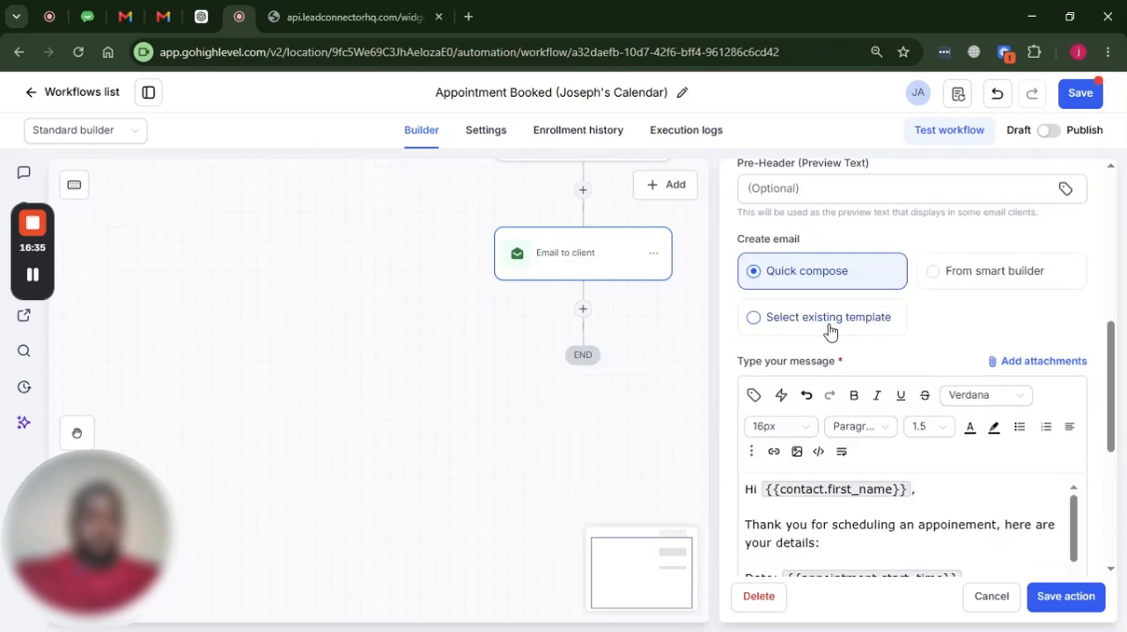
scroll(850, 476, down, 1)
scroll(850, 466, up, 1)
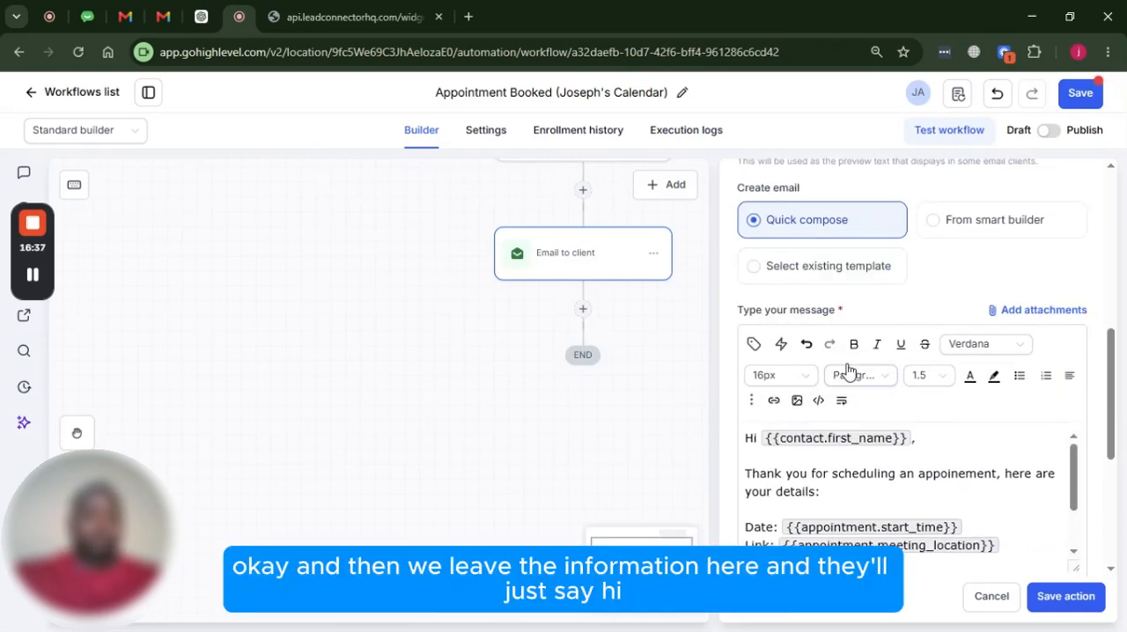
scroll(849, 372, down, 1)
drag(820, 408, 767, 391)
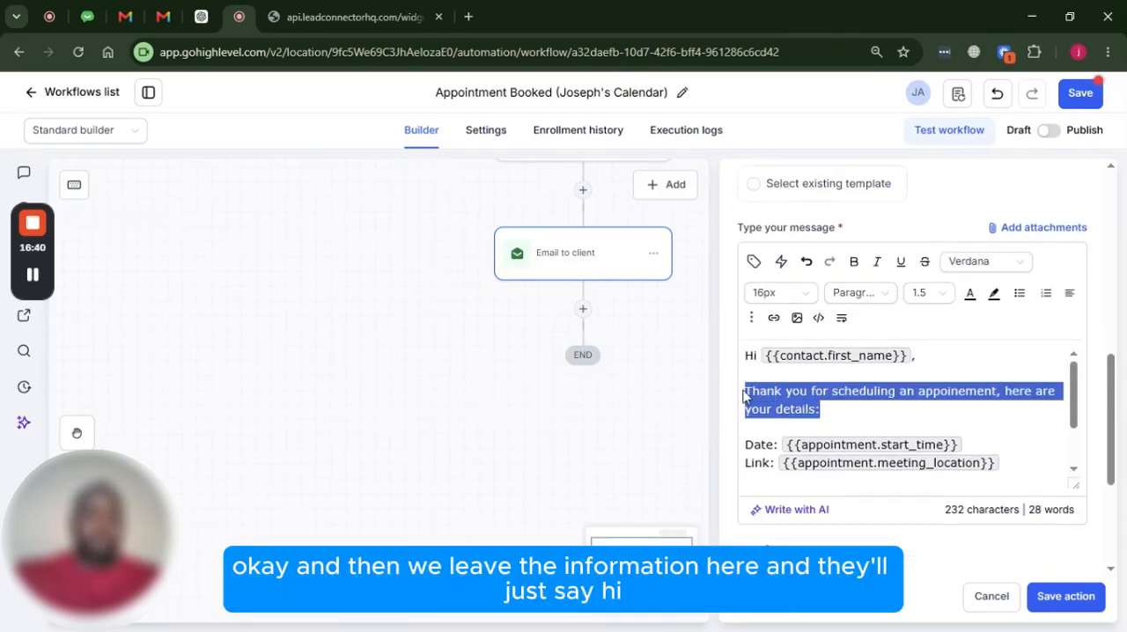
text(You)
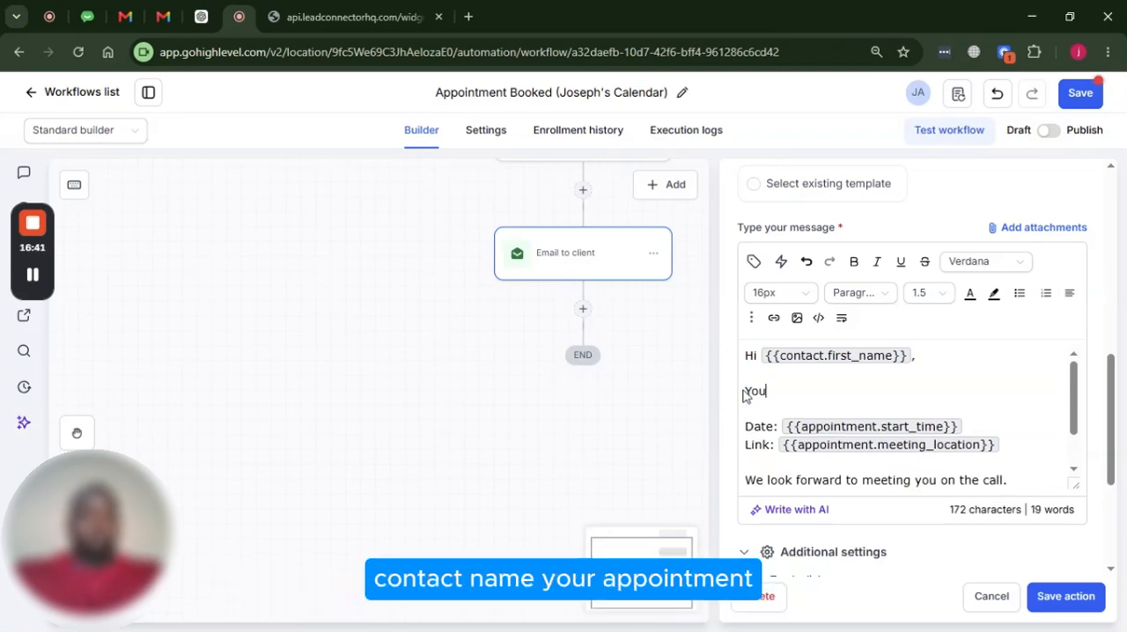
text(r appoineme)
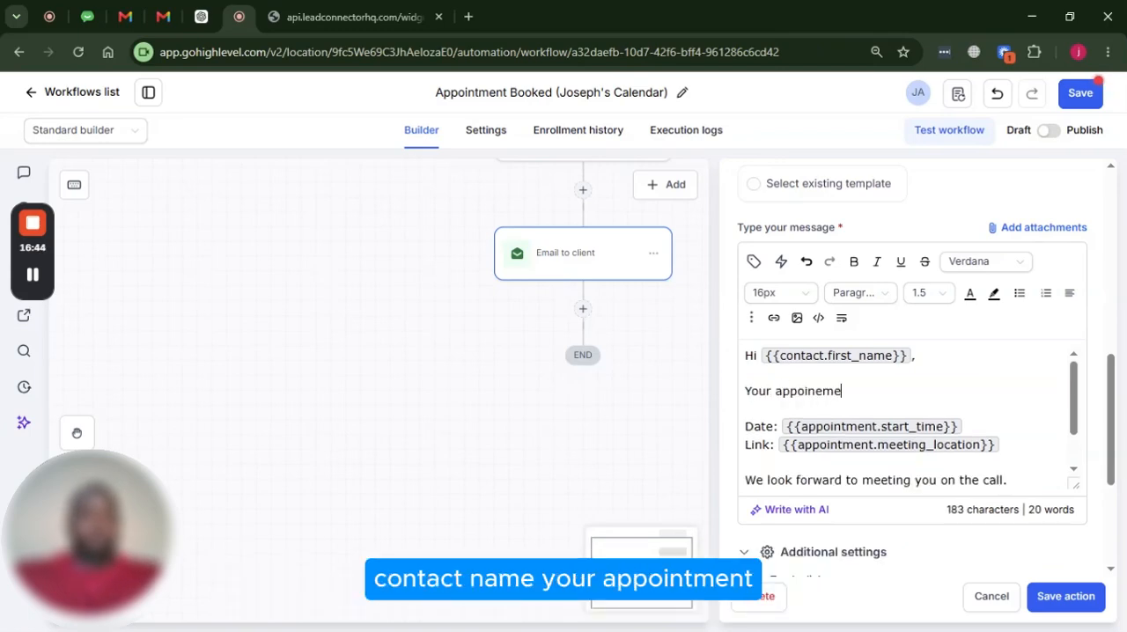
key(BackSpace)
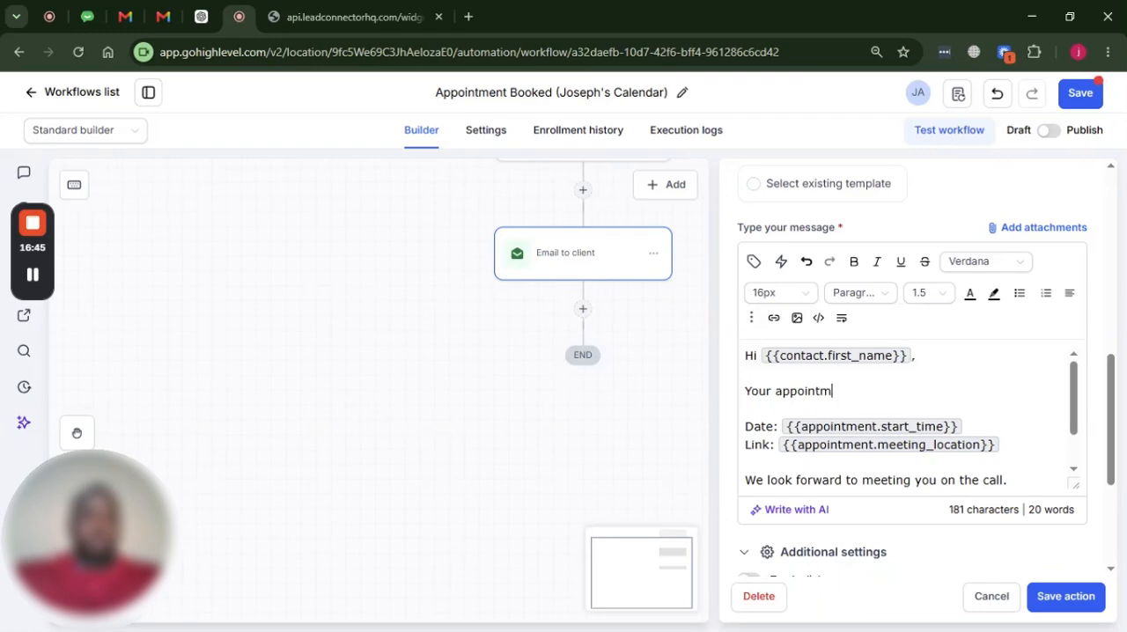
text(is in 7 days:)
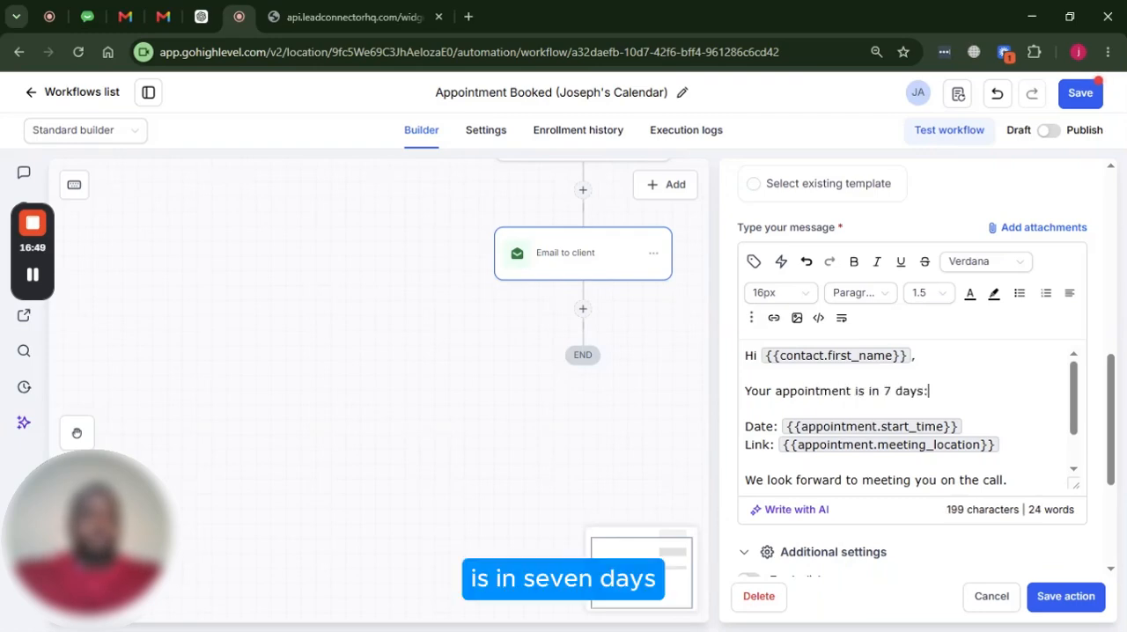
Save the Email to client action and then the whole workflow
scroll(907, 414, down, 1)
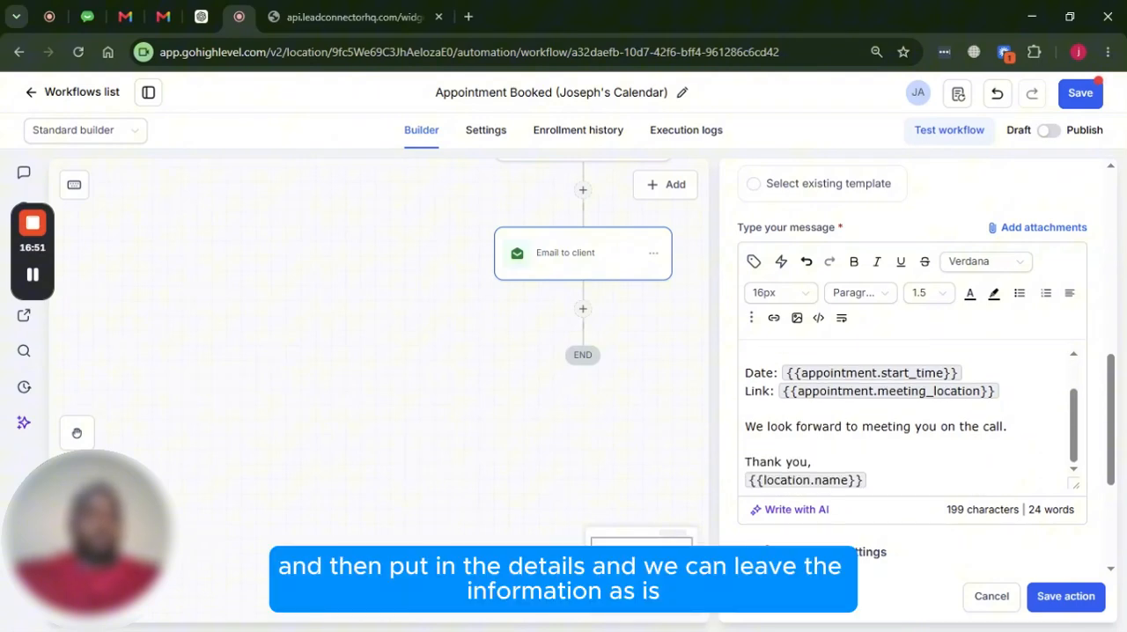
scroll(946, 482, down, 1)
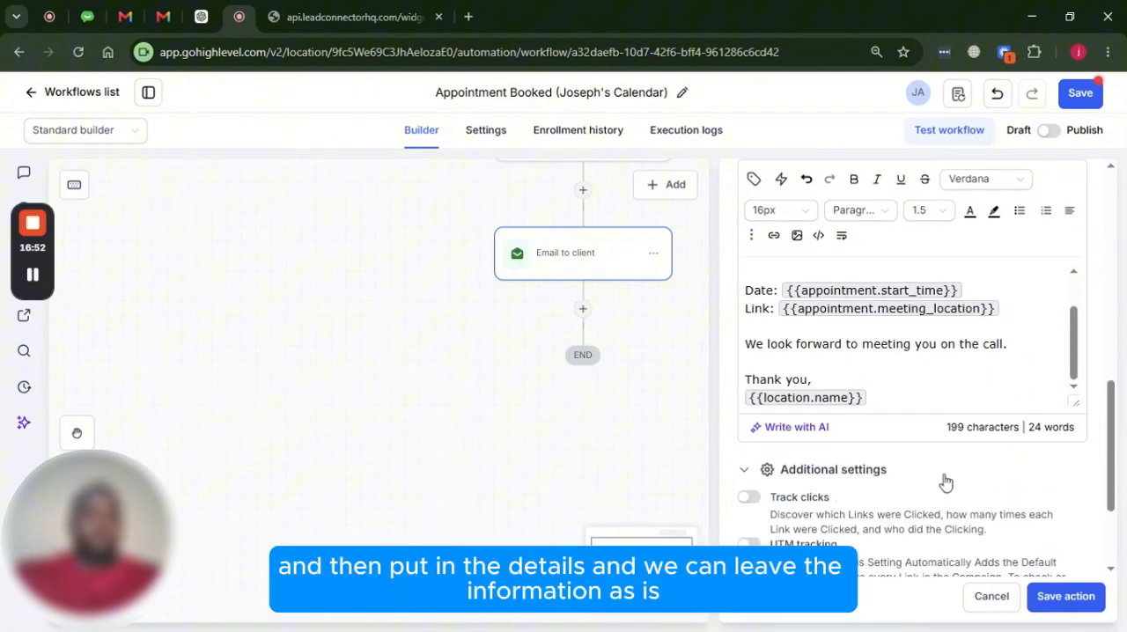
click(1074, 598)
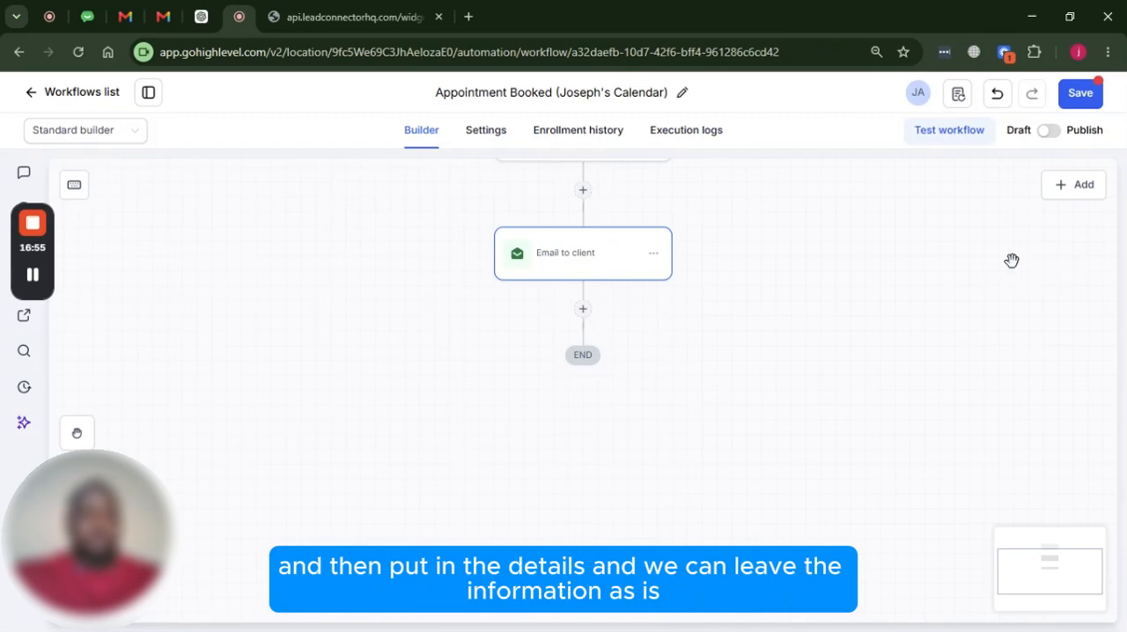
click(1076, 97)
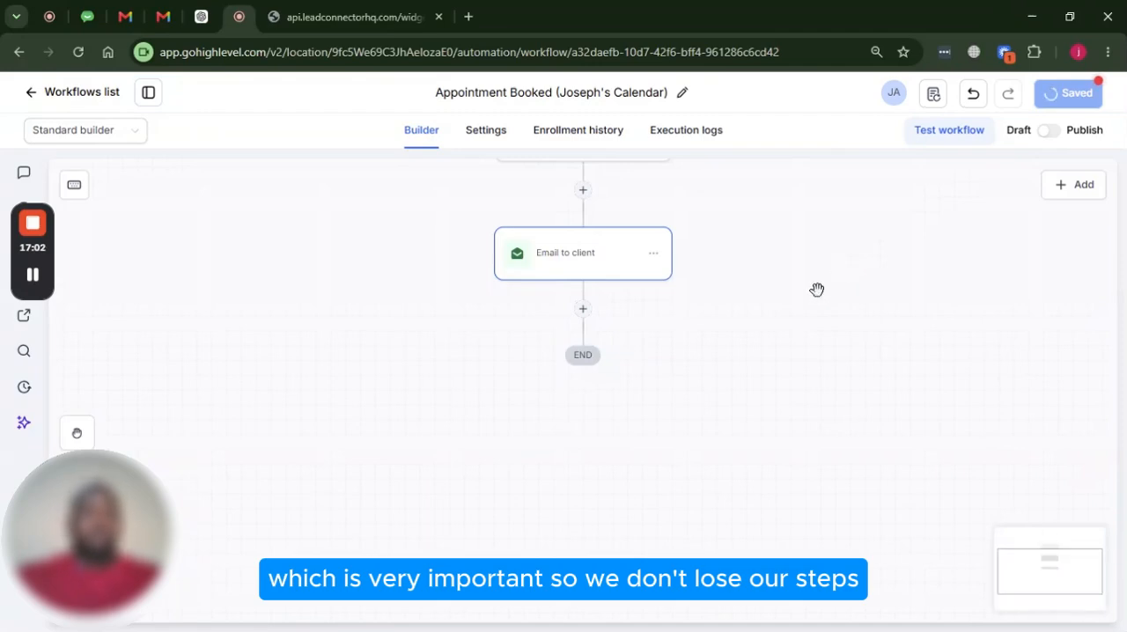
scroll(648, 351, up, 2)
scroll(650, 353, up, 2)
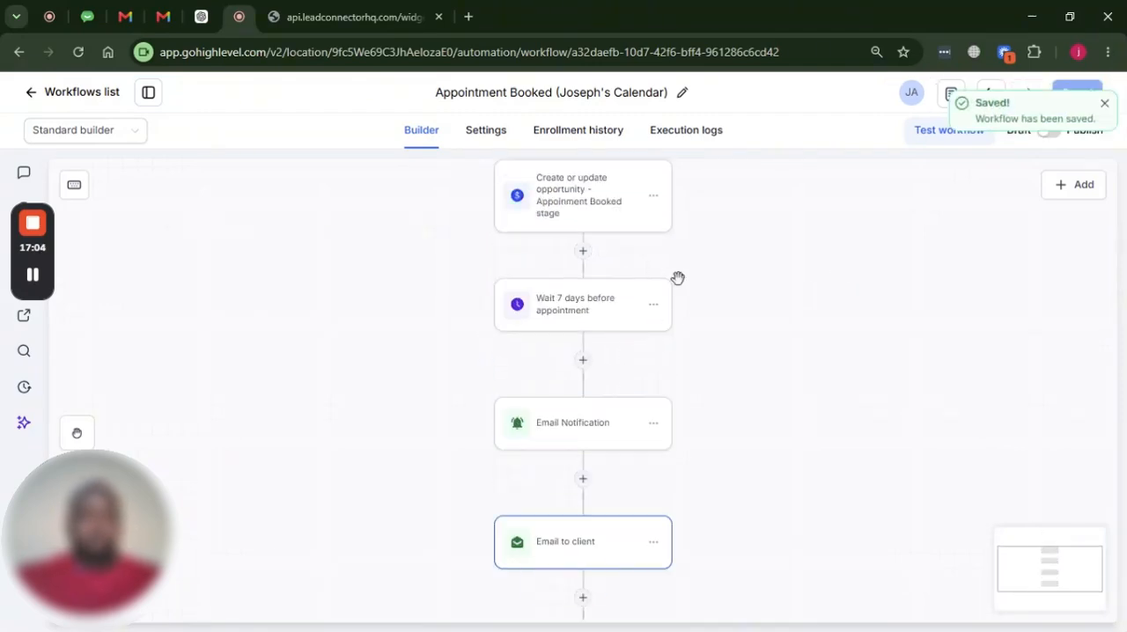
scroll(637, 357, down, 1)
scroll(634, 352, up, 2)
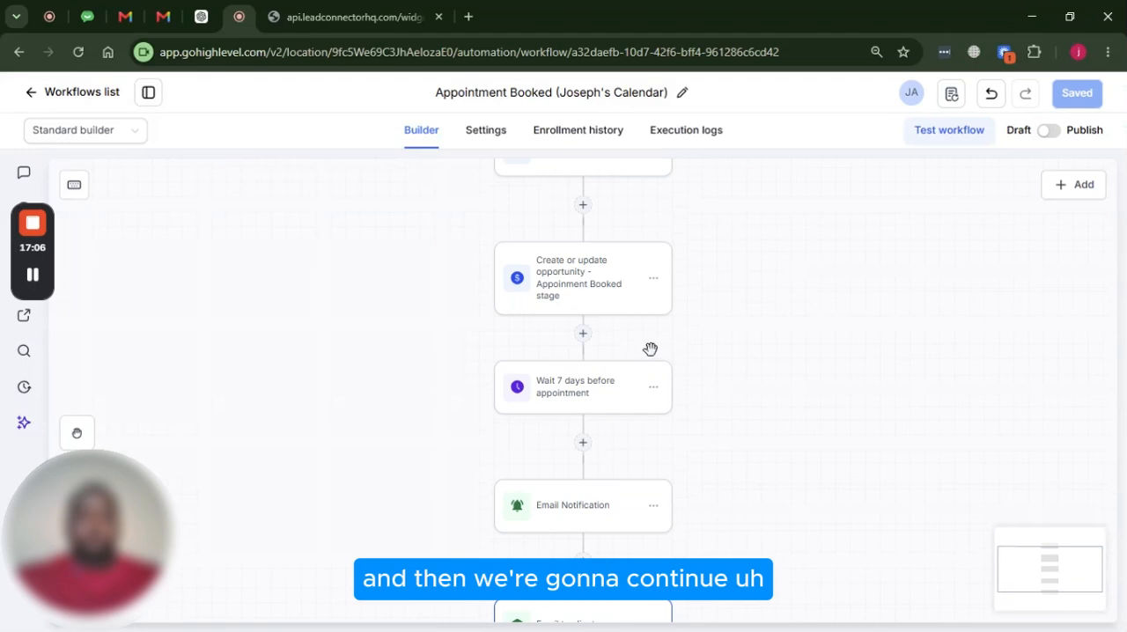
Copy the 7-day wait and all actions after it, and paste them below the Email to client action at the workflow's end
scroll(650, 349, up, 1)
scroll(653, 359, down, 2)
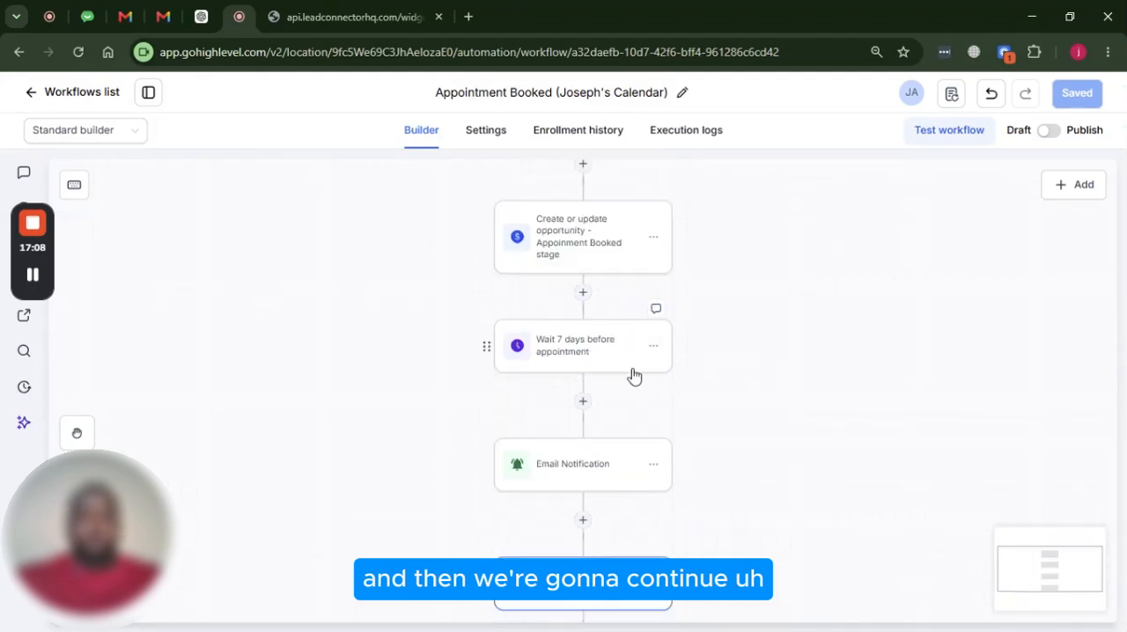
scroll(617, 366, down, 1)
scroll(596, 322, down, 2)
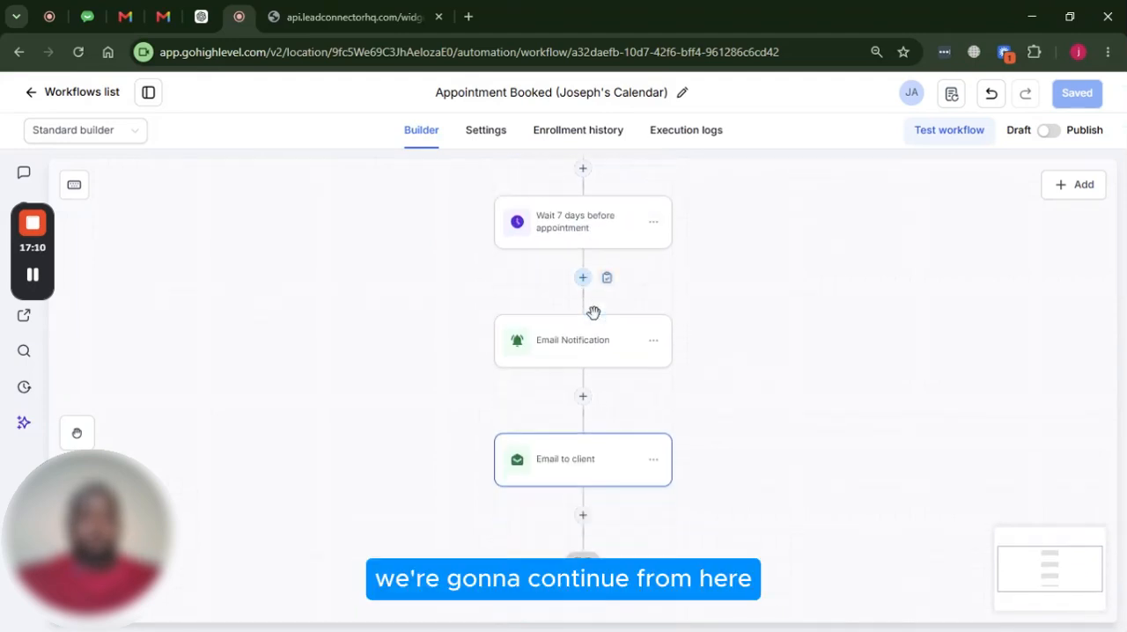
scroll(586, 378, up, 1)
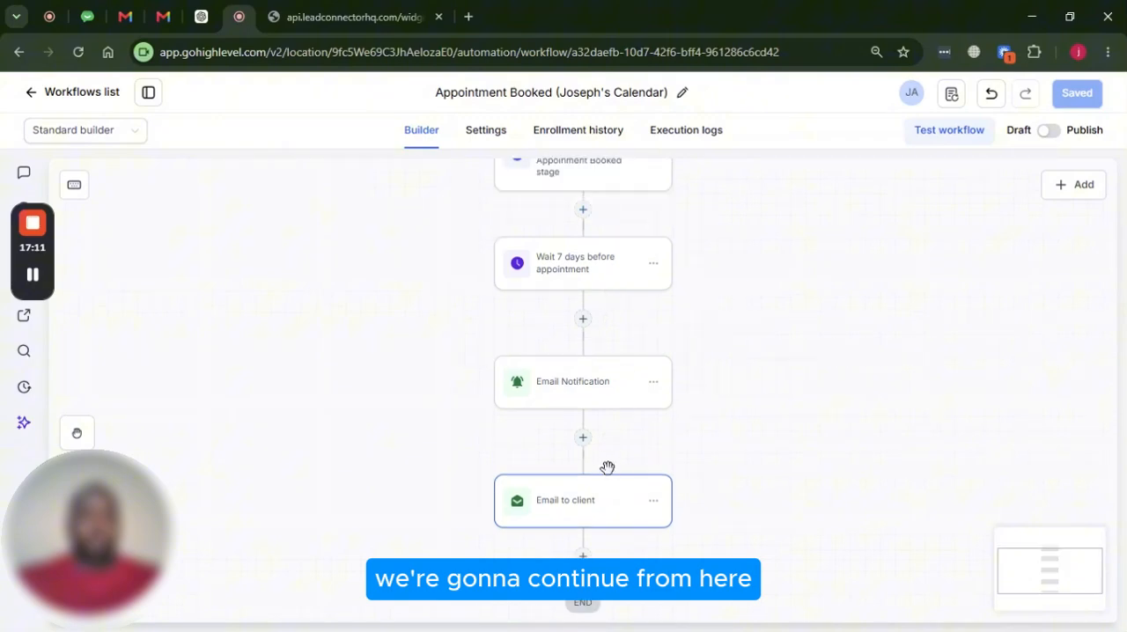
click(653, 268)
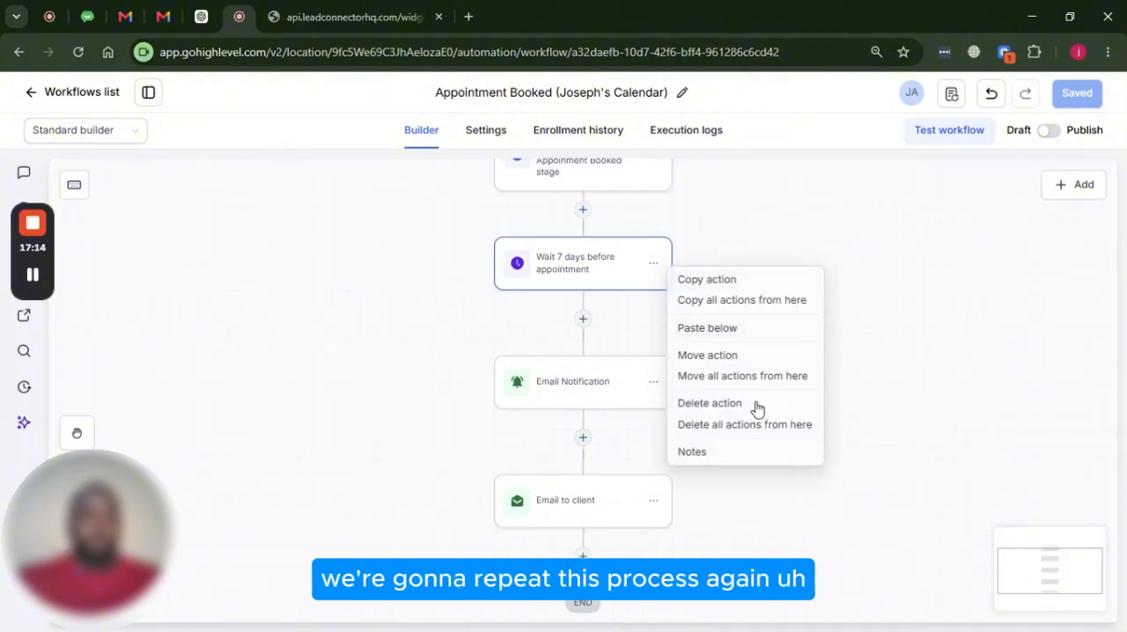
click(751, 308)
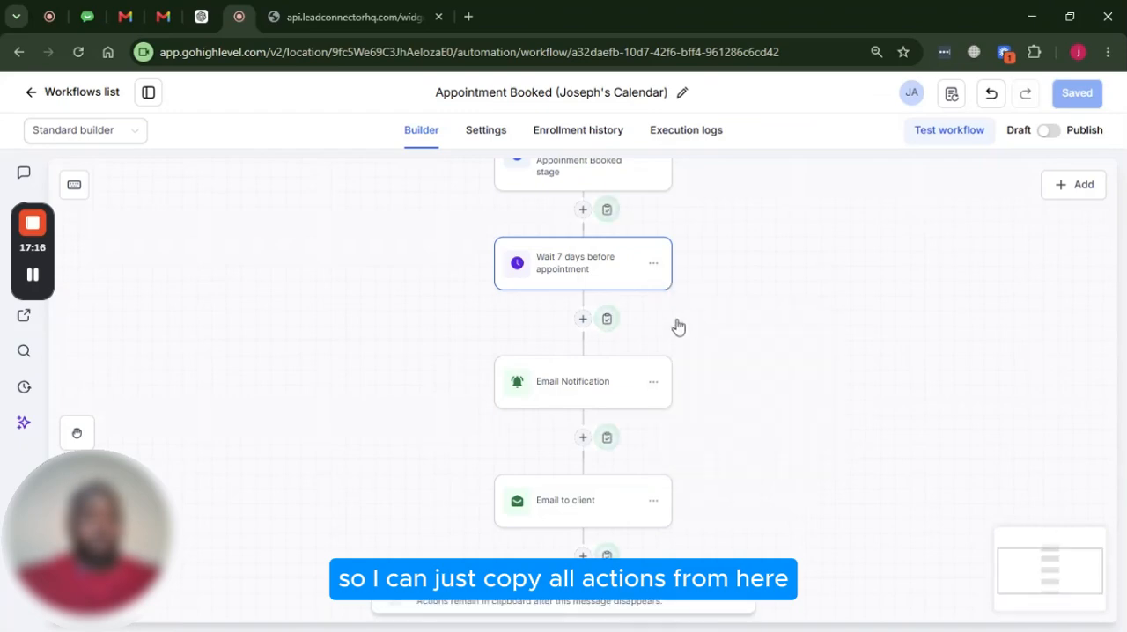
scroll(664, 373, down, 3)
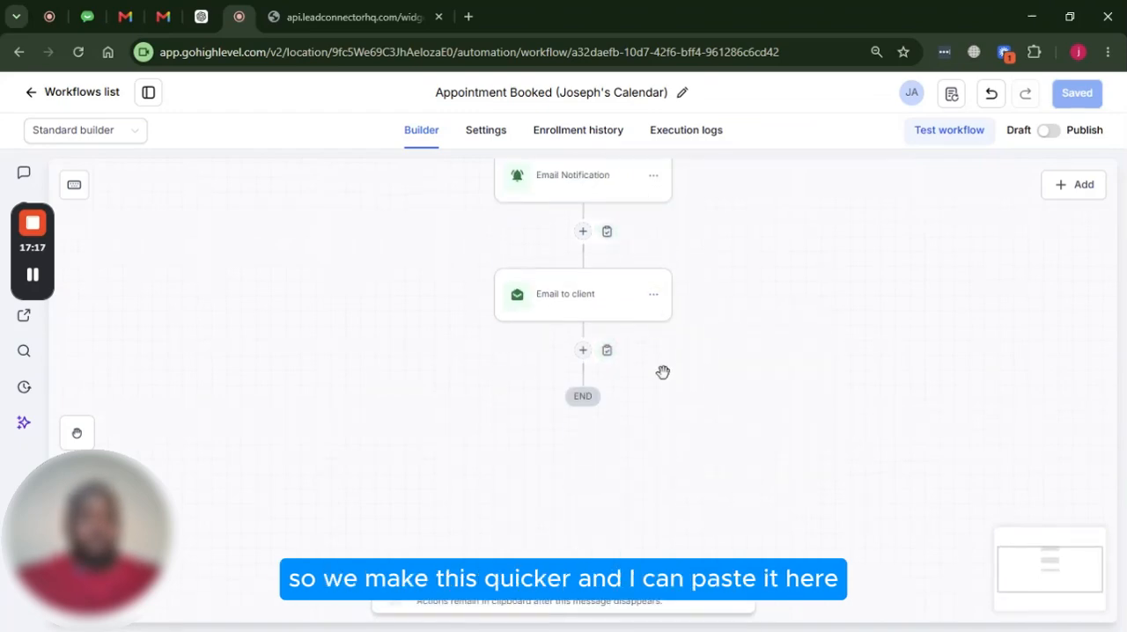
click(608, 350)
Set the pasted wait to 3 days before the appointment and rename it "Wait 3 days before appointment"
scroll(608, 357, down, 2)
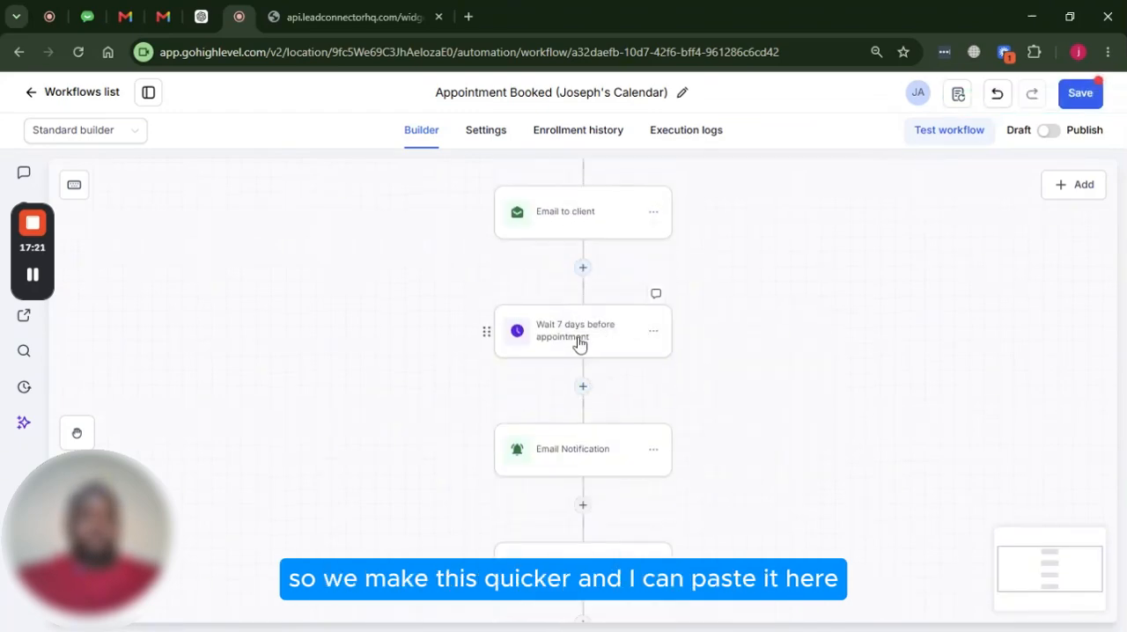
click(579, 344)
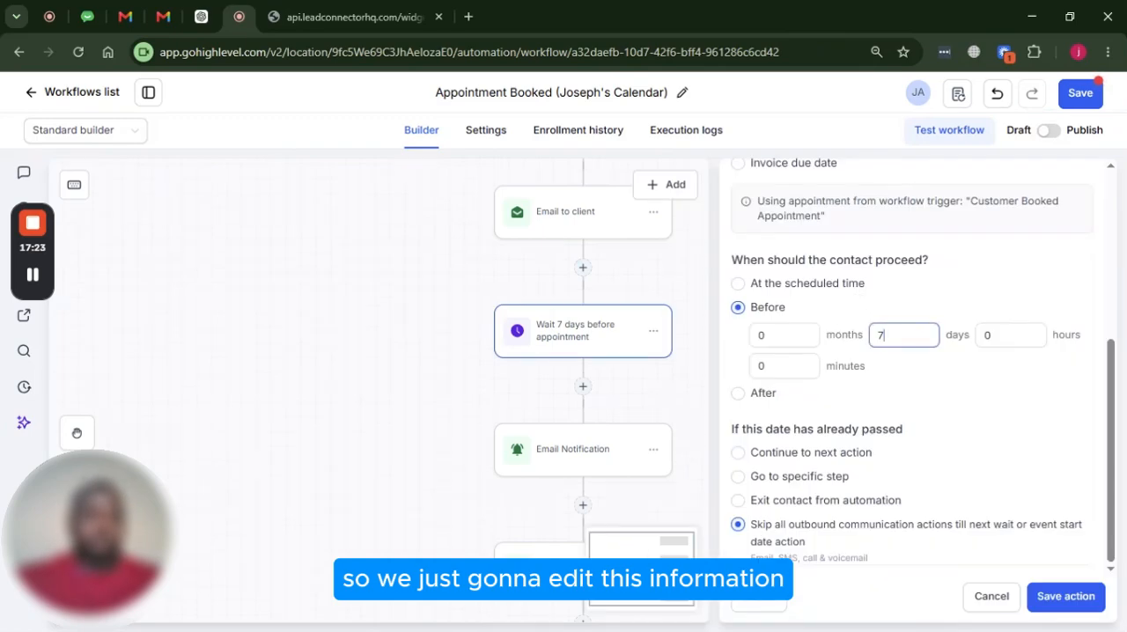
double_click(886, 335)
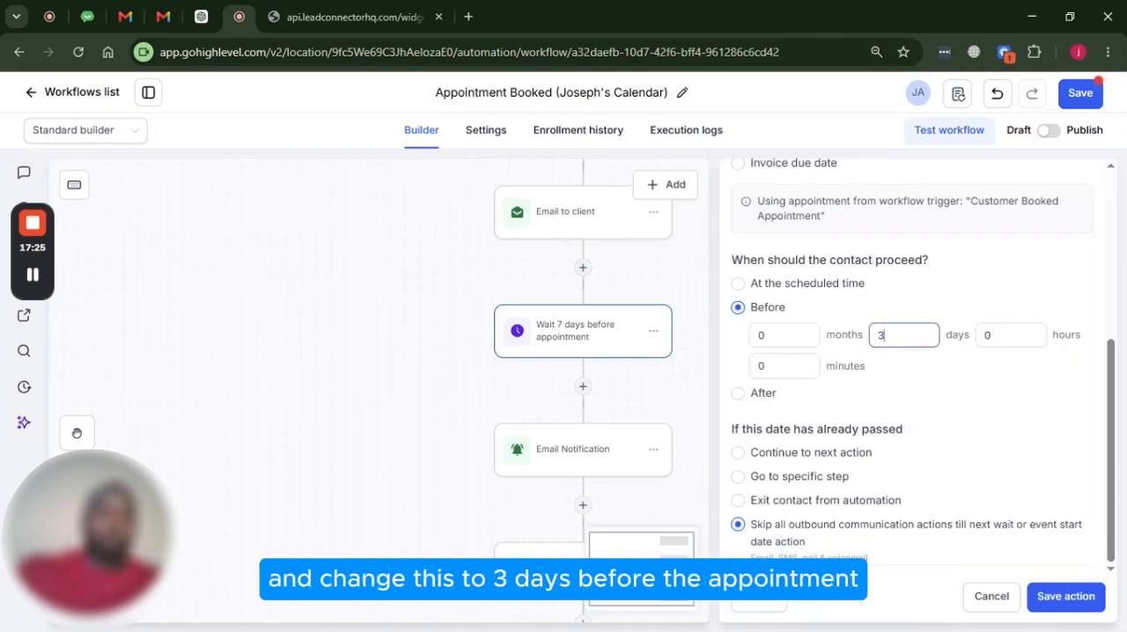
scroll(872, 371, up, 4)
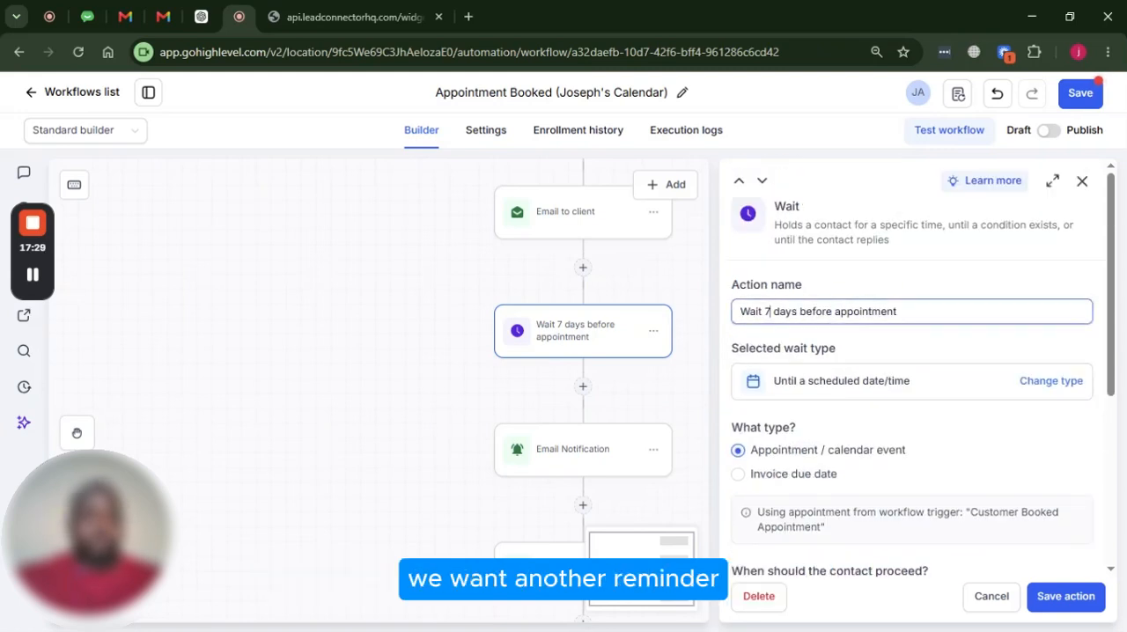
key(BackSpace)
text(3)
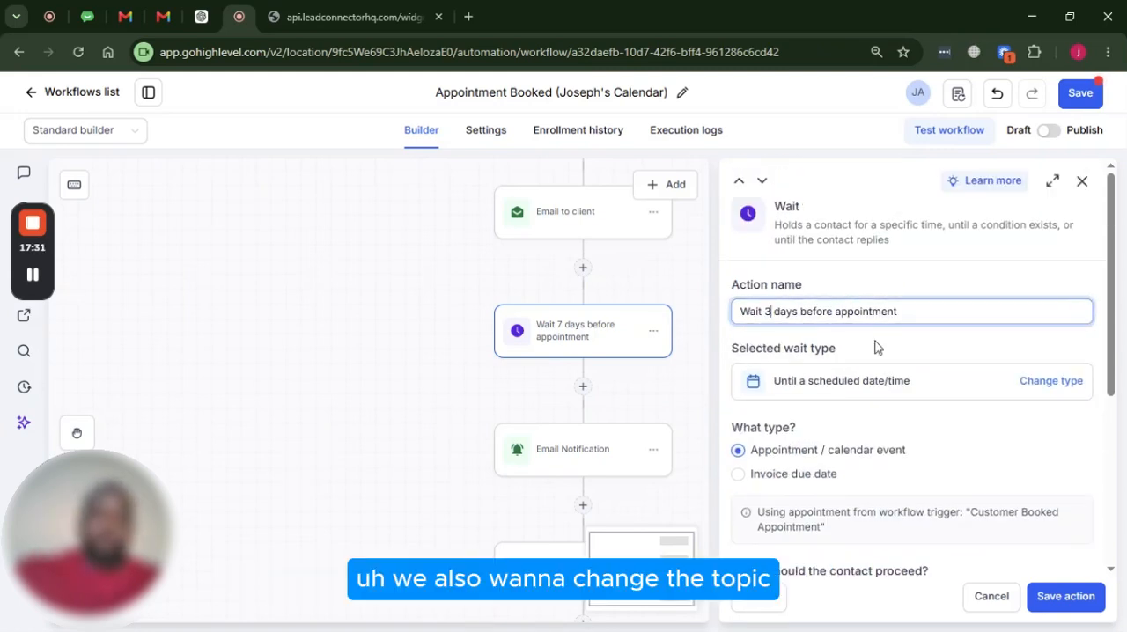
scroll(974, 480, down, 4)
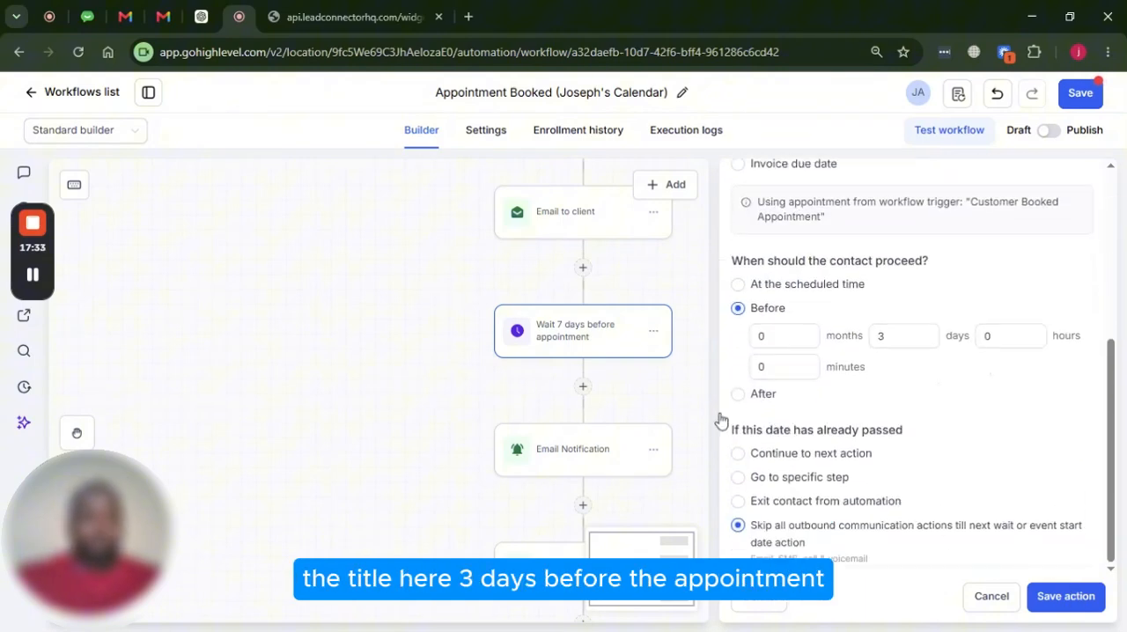
click(597, 336)
Change the opening line of the Email Notification after the 3-day wait to "Reminder: Appointment is in 3 days" and save the action
scroll(596, 364, up, 4)
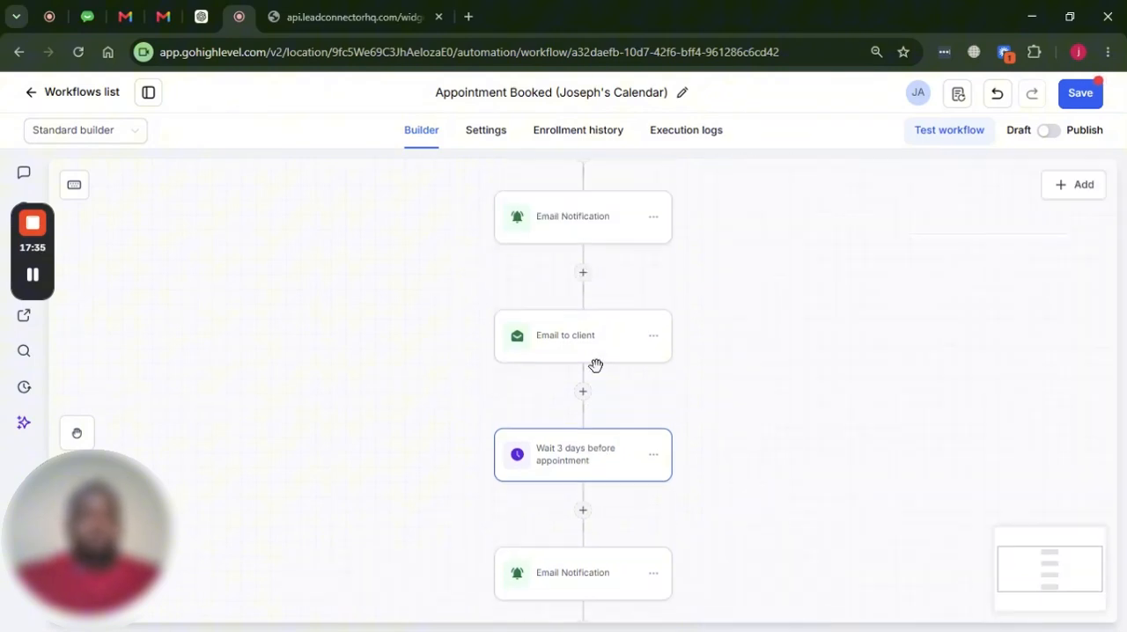
scroll(586, 292, down, 1)
scroll(586, 292, up, 2)
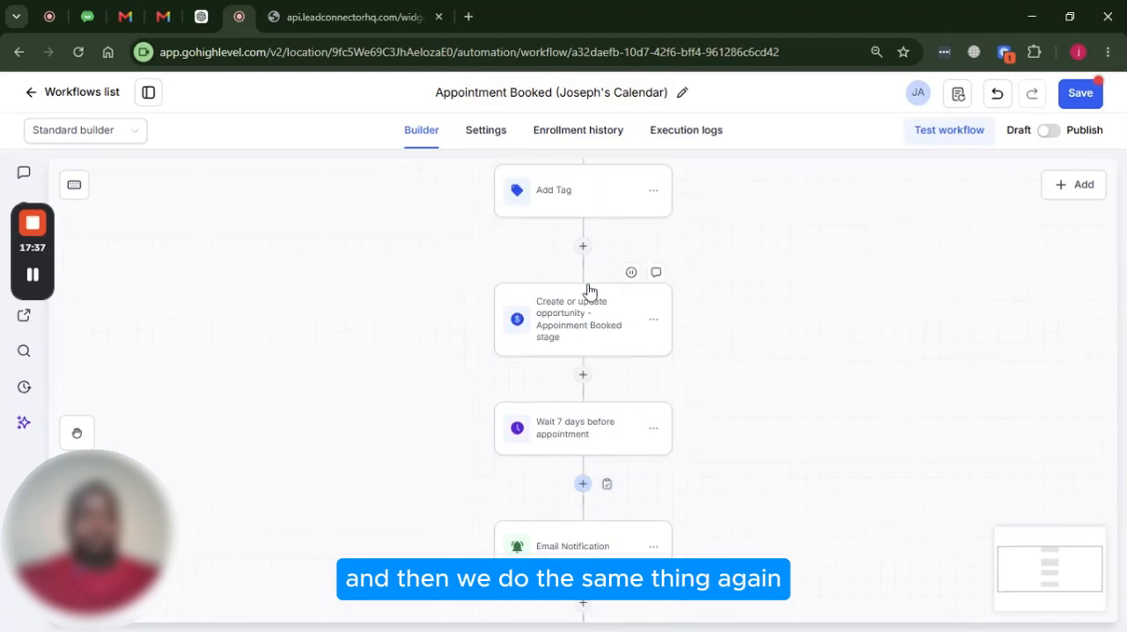
scroll(589, 310, down, 1)
scroll(589, 306, down, 2)
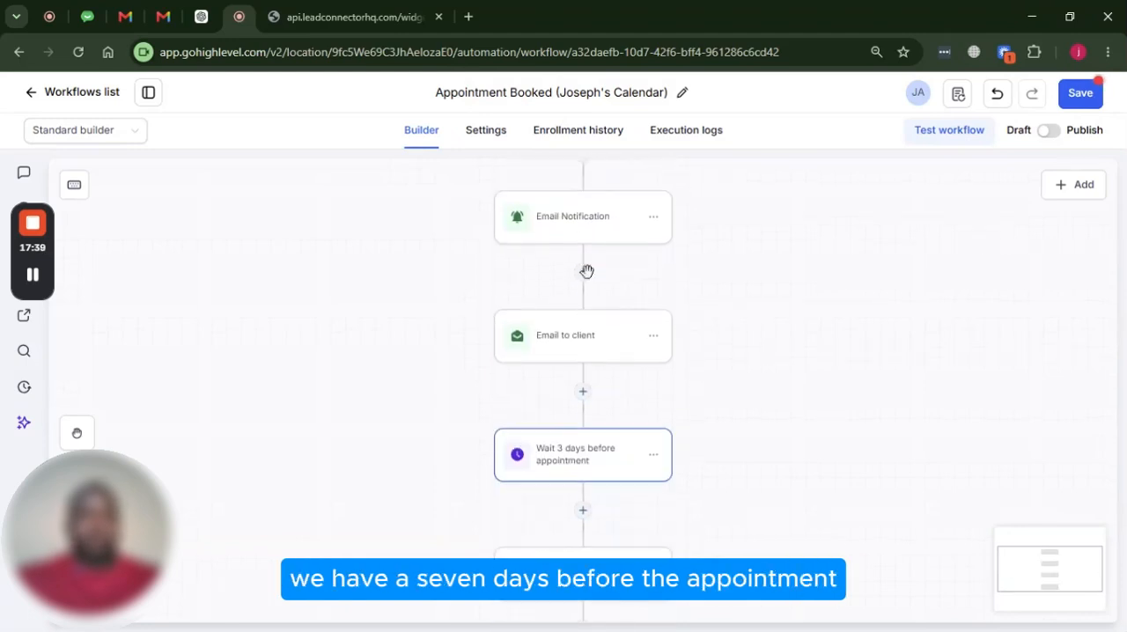
scroll(599, 357, down, 1)
scroll(584, 370, down, 1)
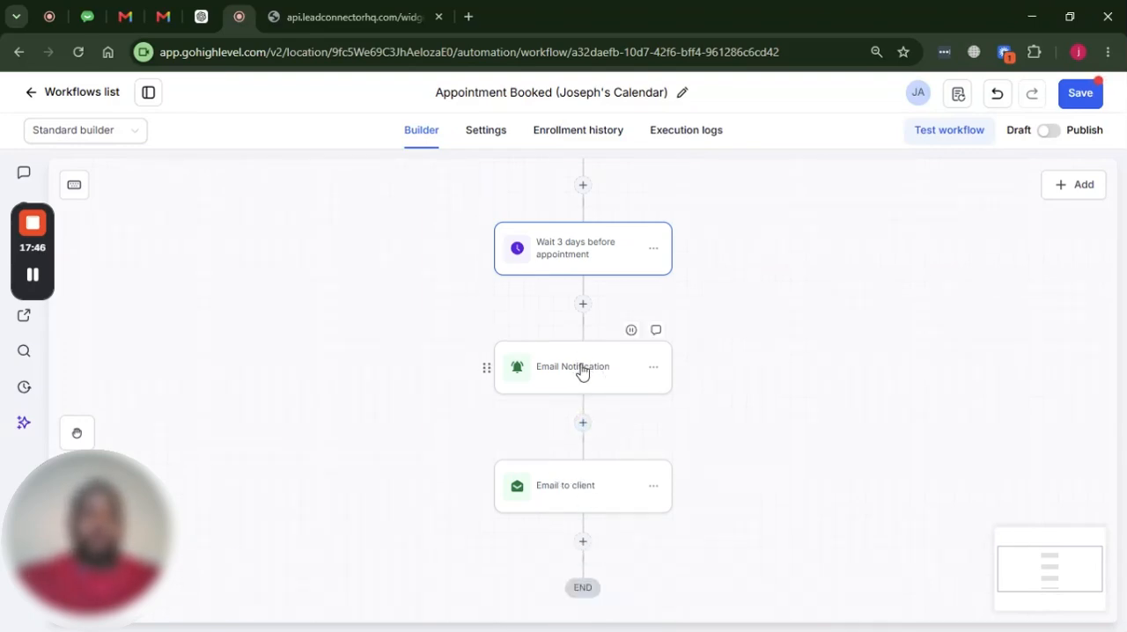
click(605, 370)
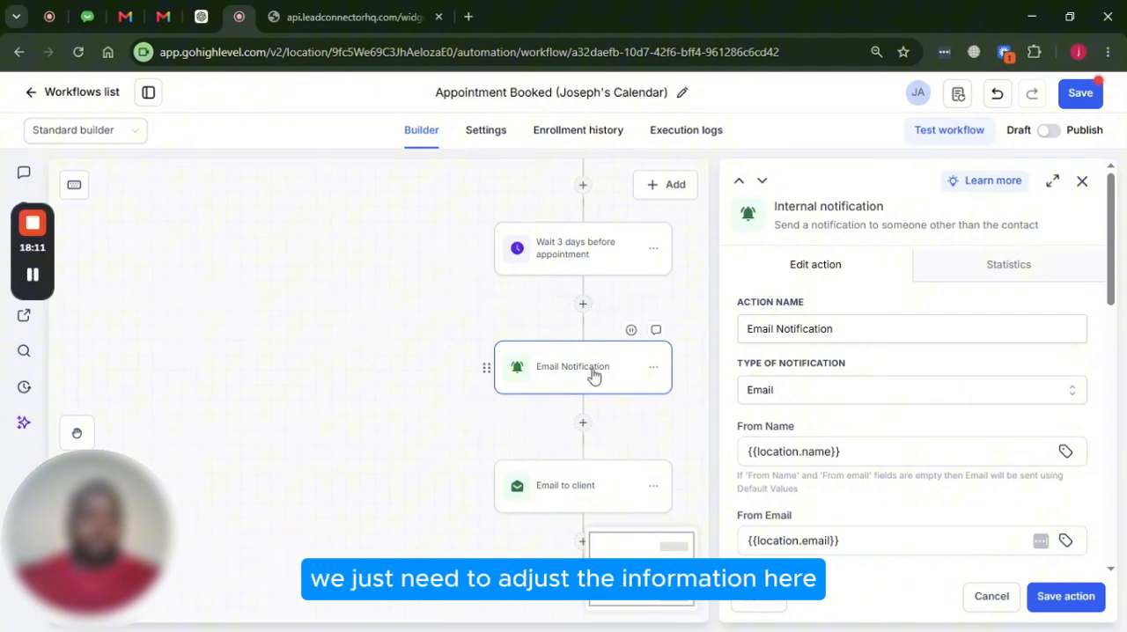
scroll(846, 387, down, 5)
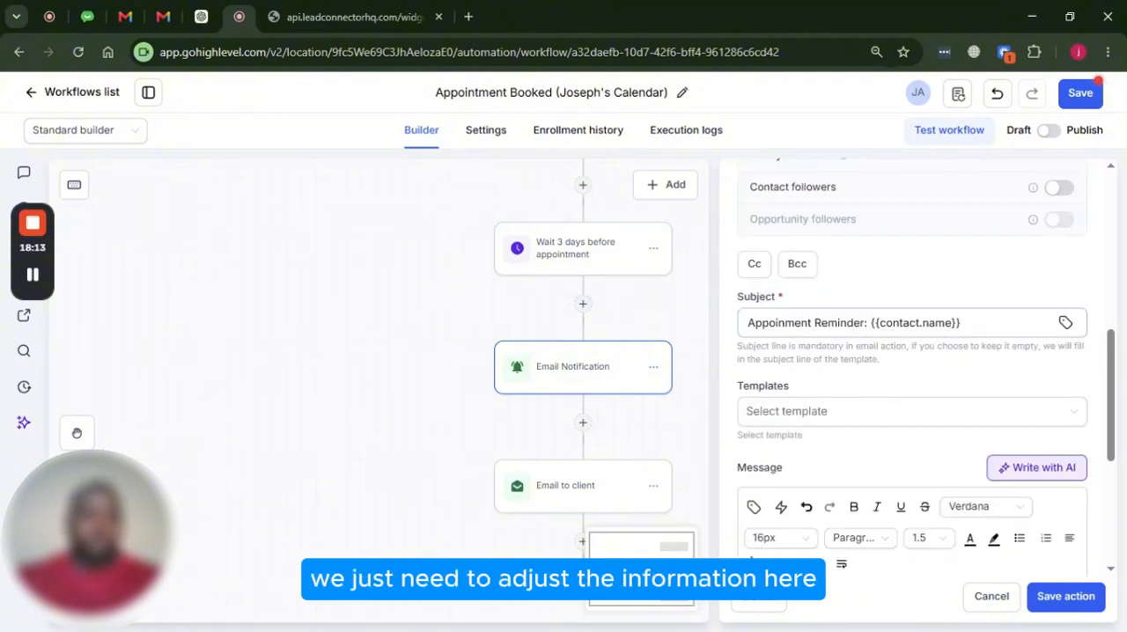
scroll(883, 340, down, 3)
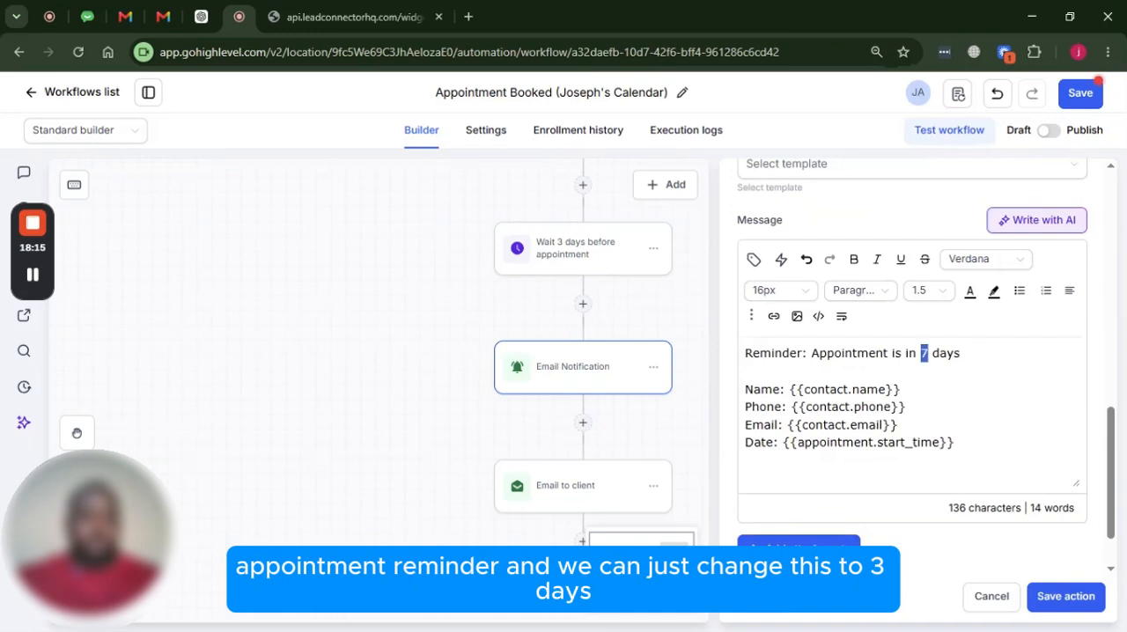
text(3)
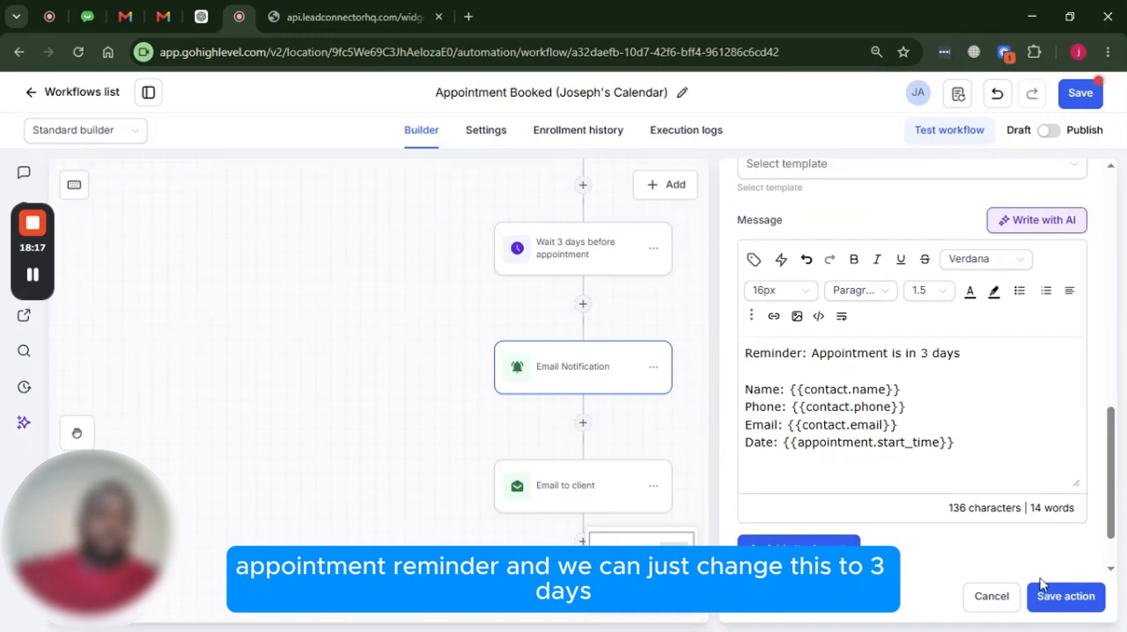
click(1063, 599)
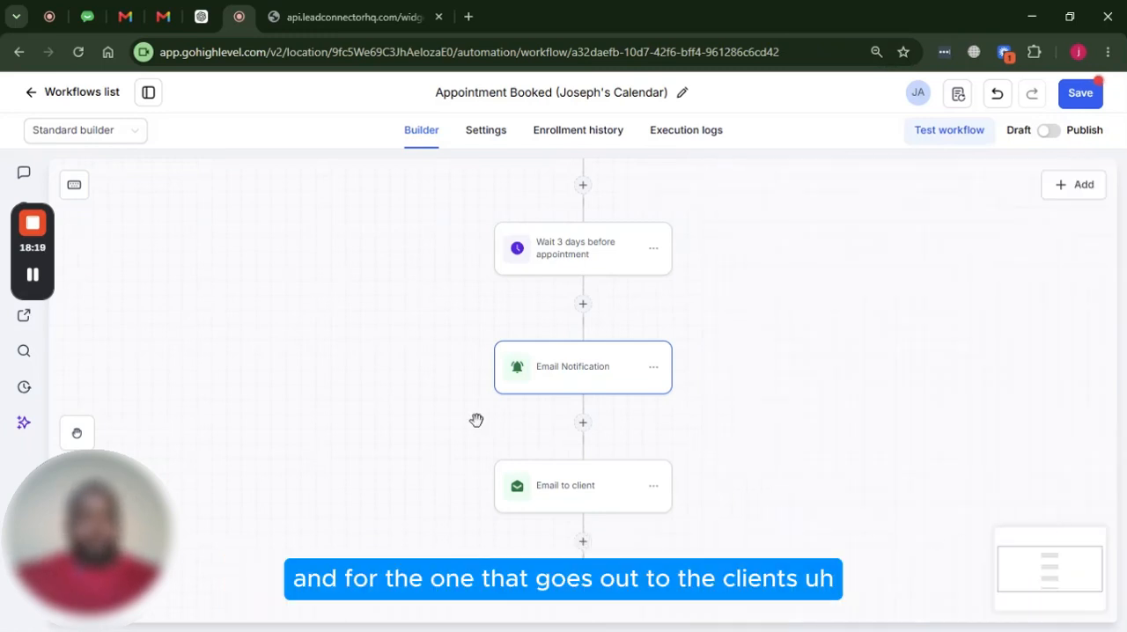
Change the sentence in the client email after the 3-day wait to "Your appointment is in 3 days:" and save the action
click(578, 485)
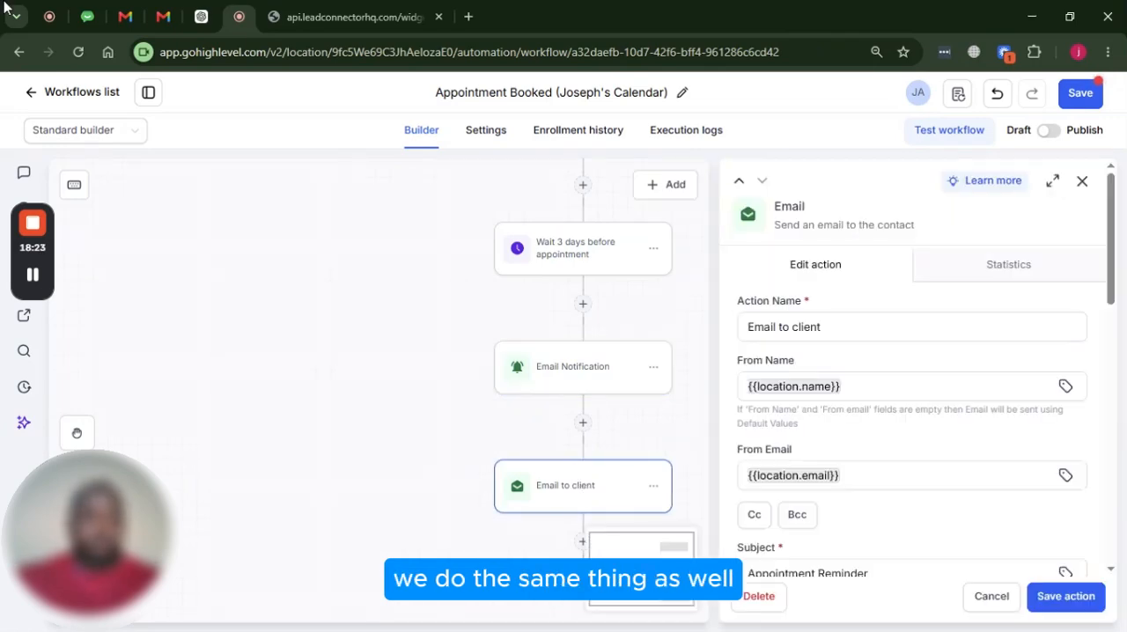
scroll(969, 423, down, 3)
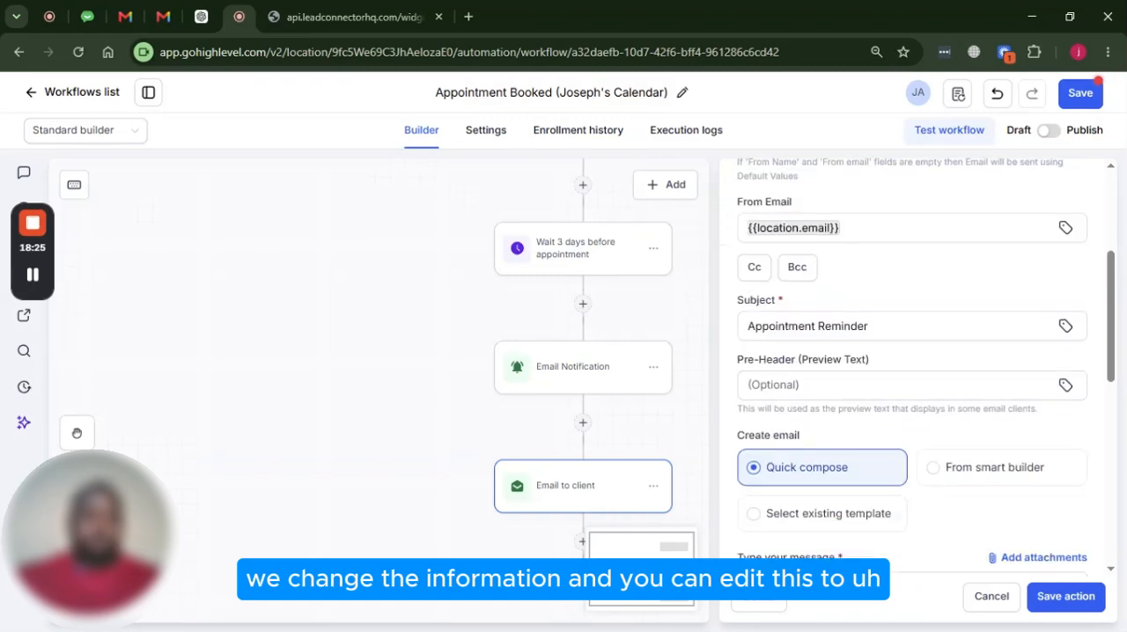
scroll(804, 288, down, 4)
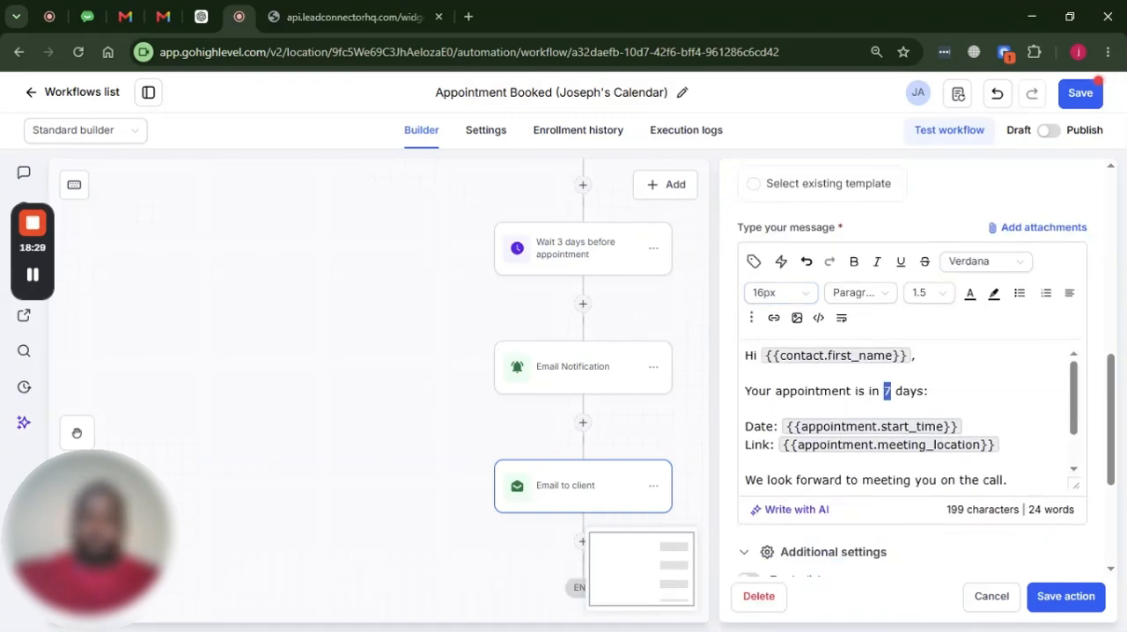
text(3)
scroll(855, 399, up, 3)
scroll(854, 399, up, 5)
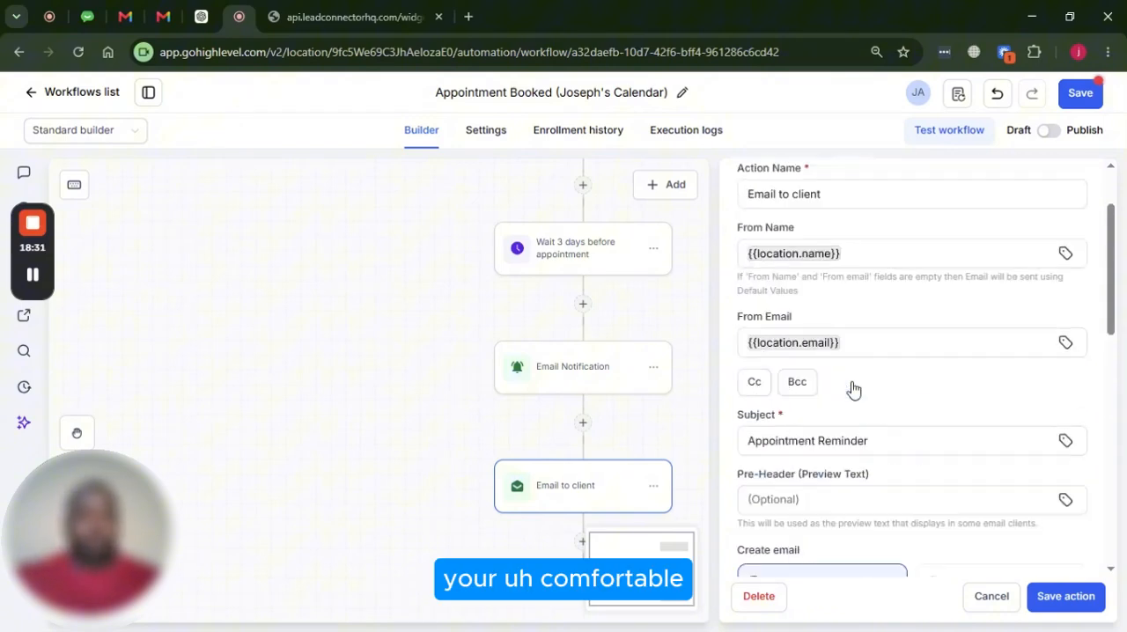
scroll(846, 382, down, 6)
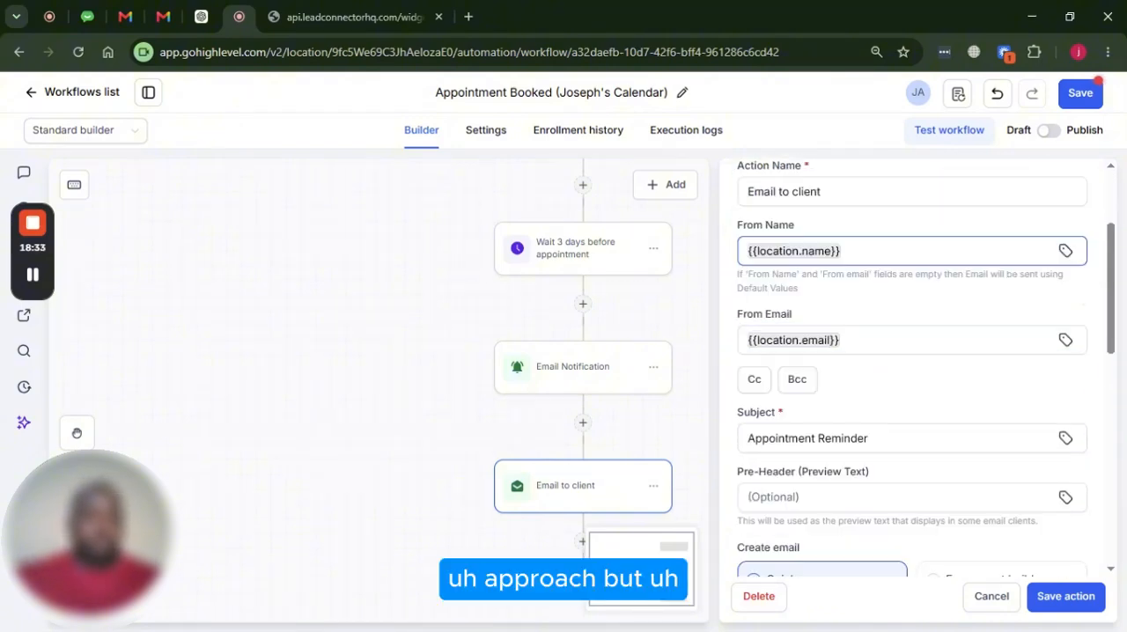
scroll(853, 380, up, 2)
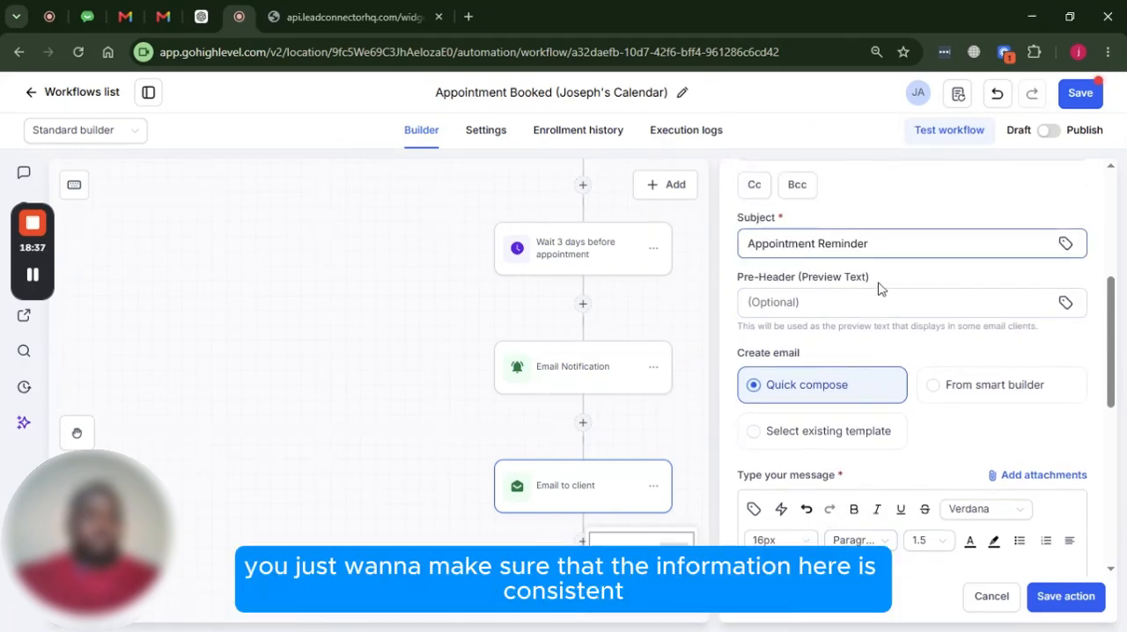
scroll(881, 299, down, 4)
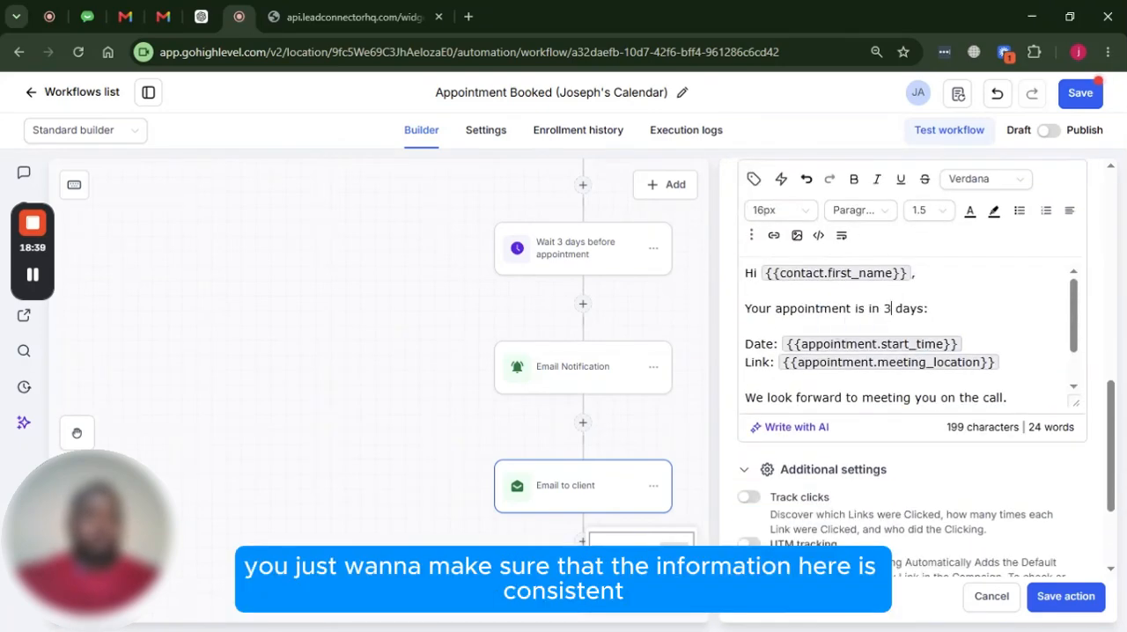
scroll(887, 308, down, 3)
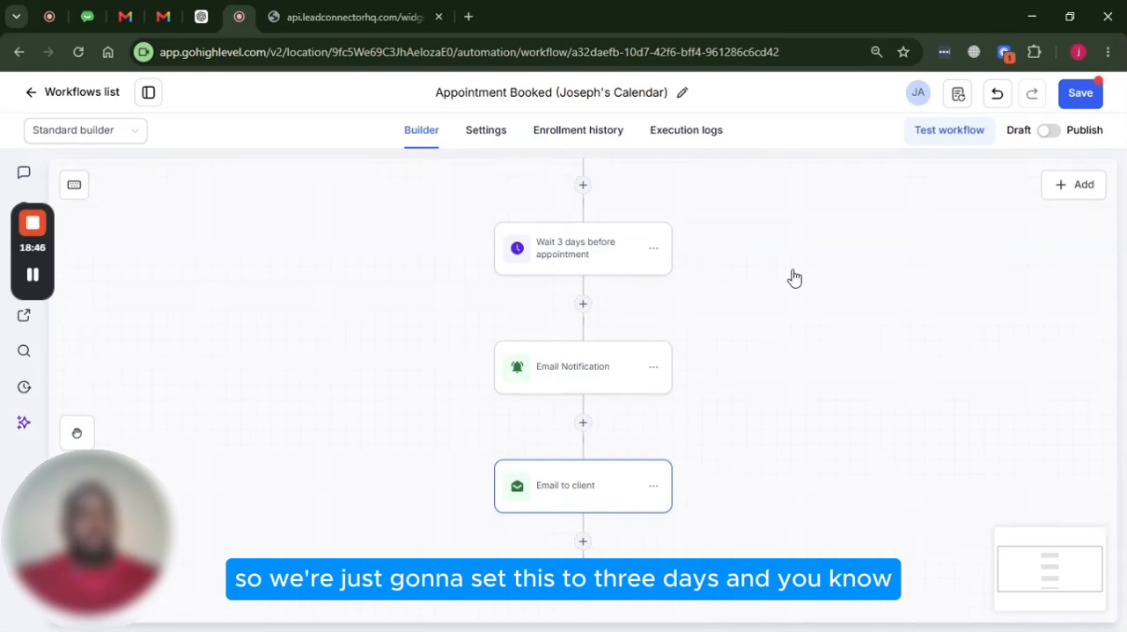
Copy the 3-day wait and all actions after it, and paste them below the last Email to client action
click(654, 251)
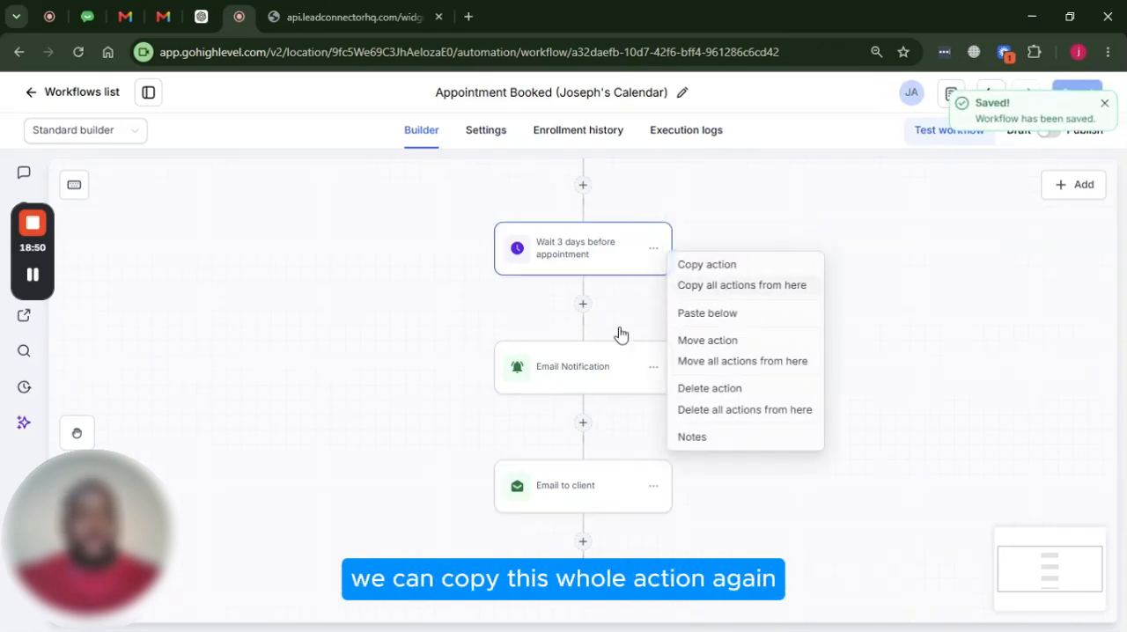
scroll(559, 322, down, 4)
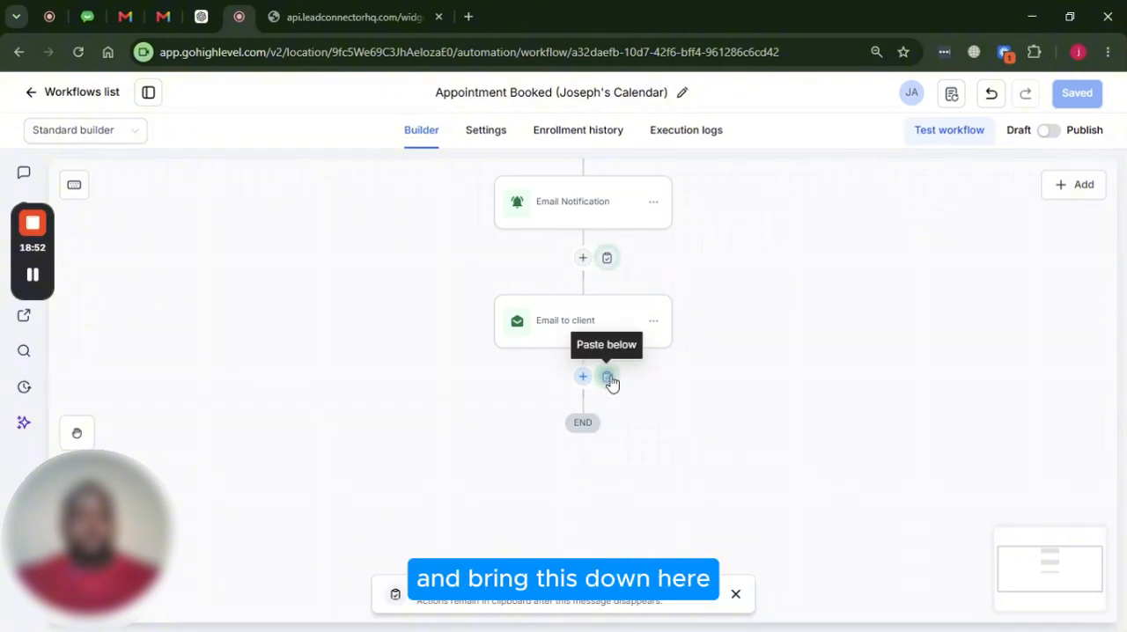
click(607, 376)
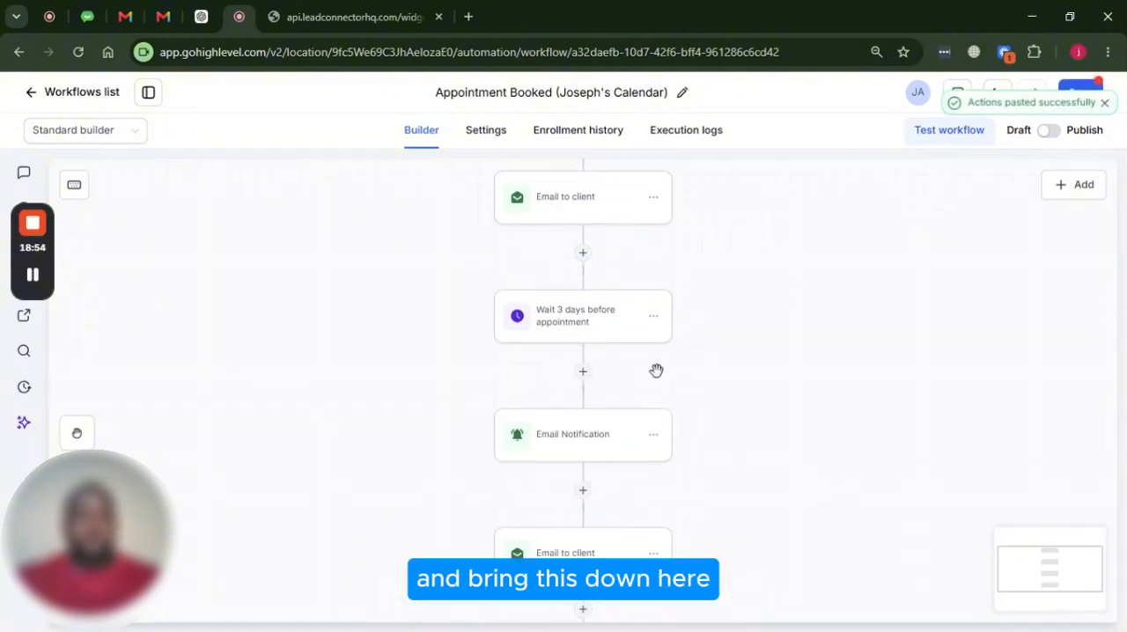
Set the last pasted wait to 1 day before the appointment and save the action
click(589, 333)
click(907, 335)
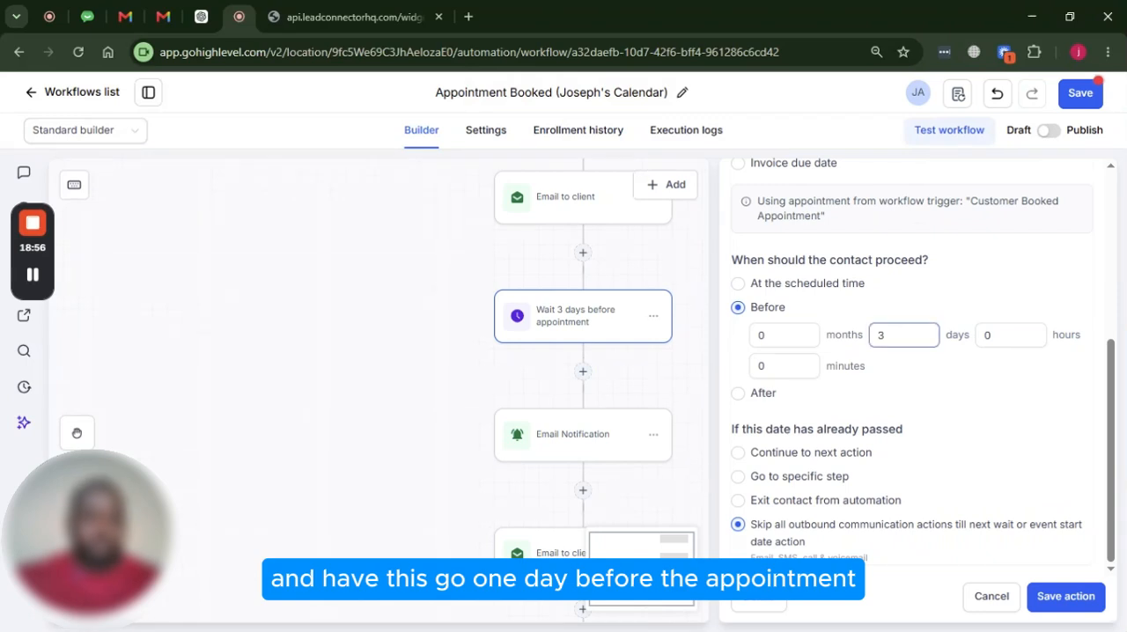
key(Tab)
text(1)
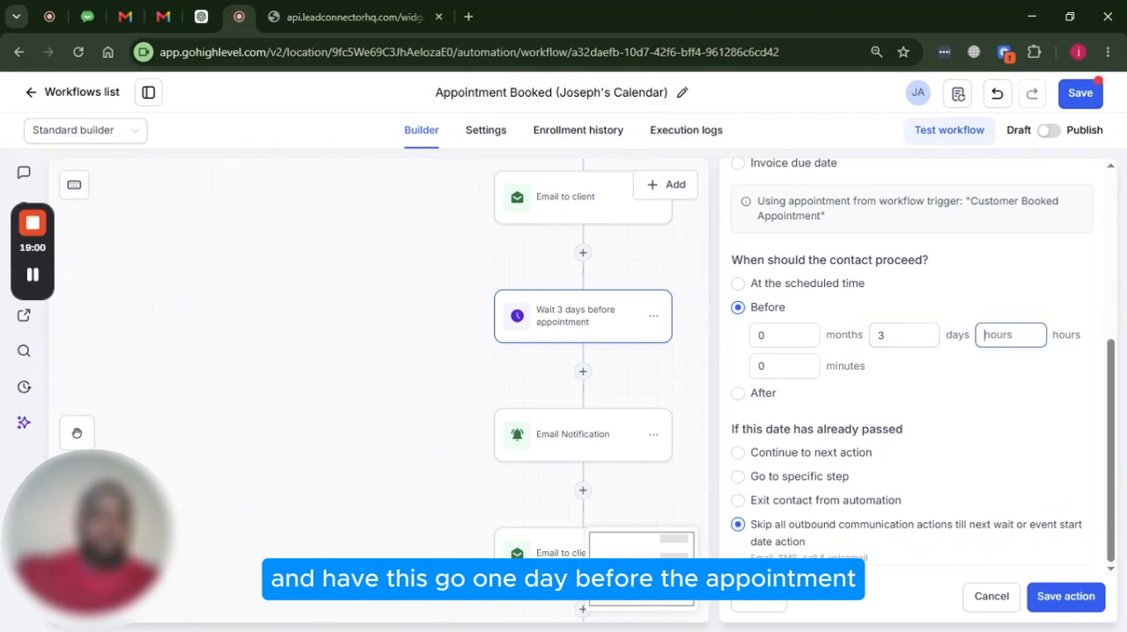
key(shift+Tab)
text(1)
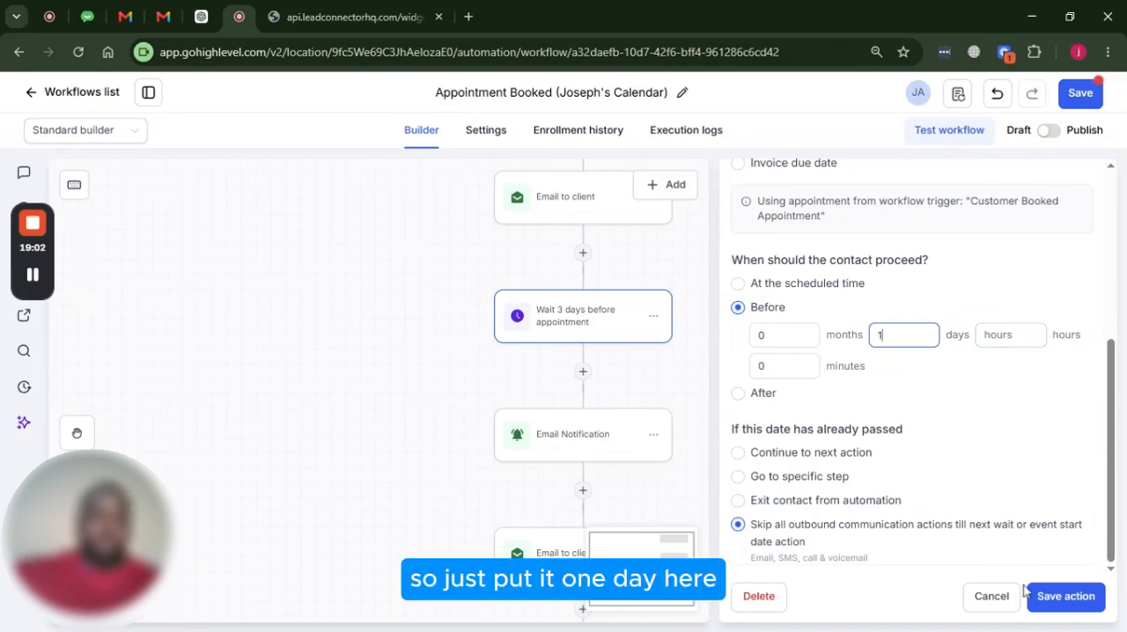
click(1059, 596)
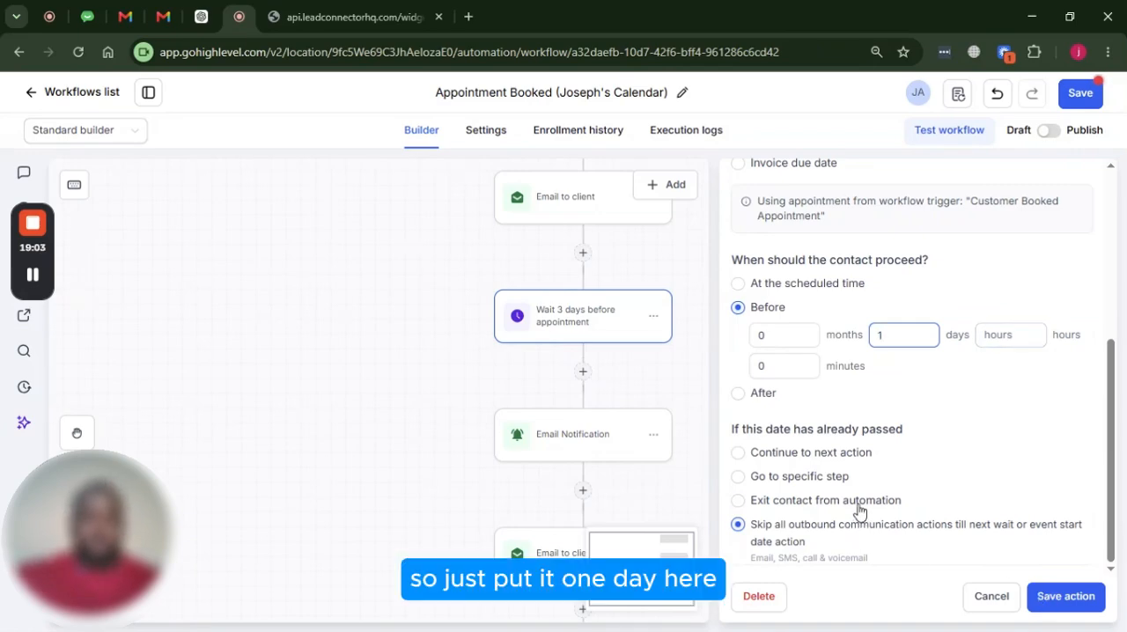
Rename the last wait action "Wait 1 day before appointment" and save it
click(584, 321)
scroll(795, 325, up, 5)
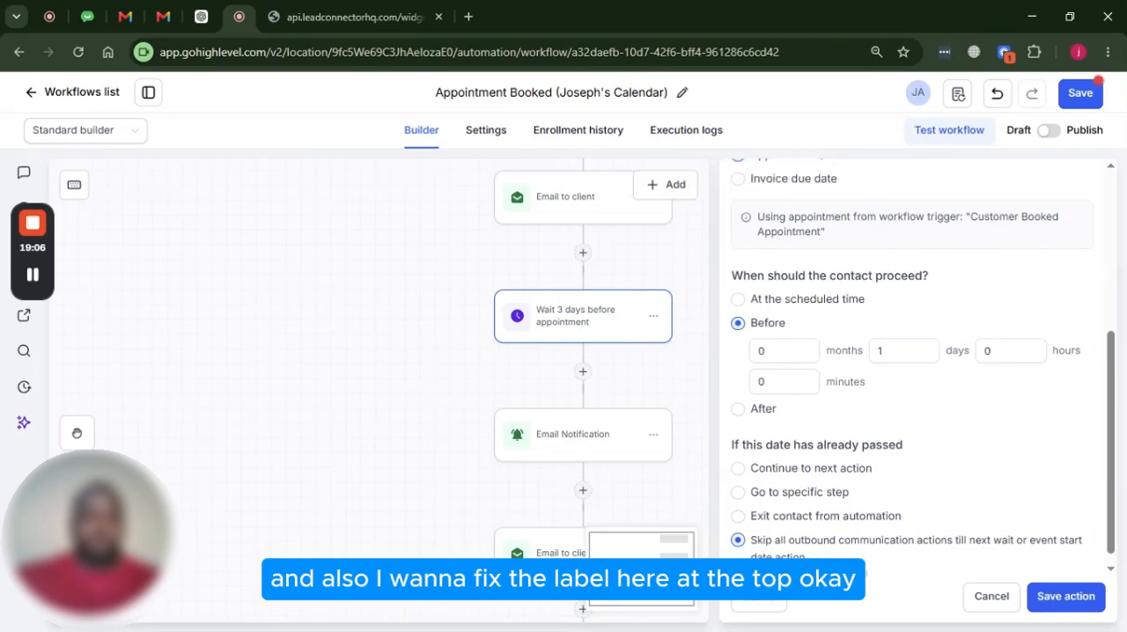
click(795, 312)
click(771, 312)
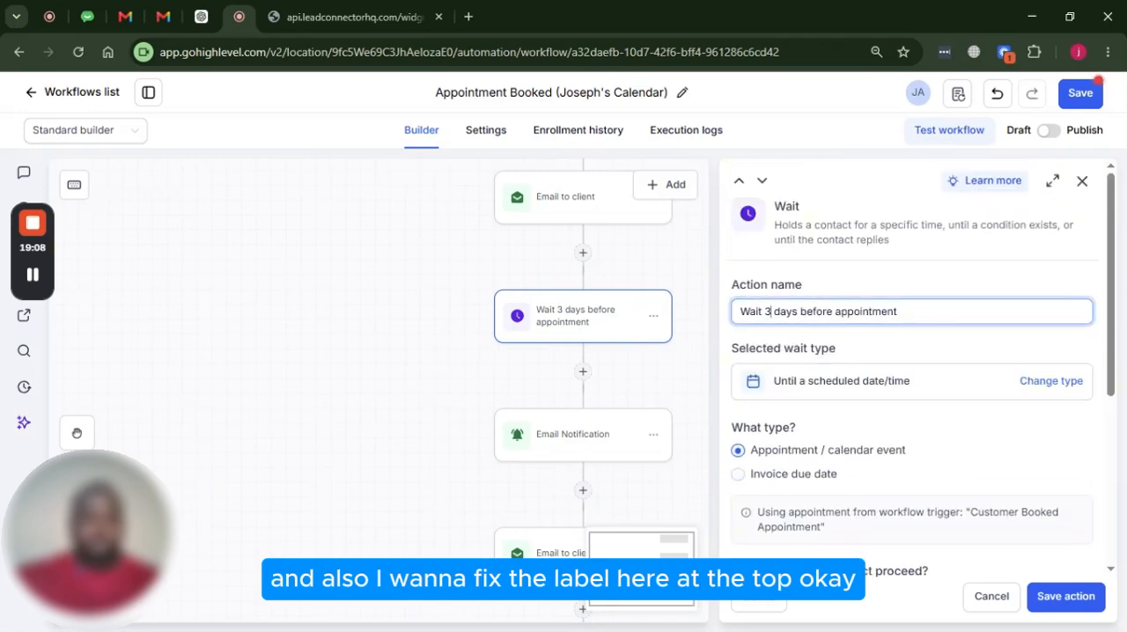
text(1)
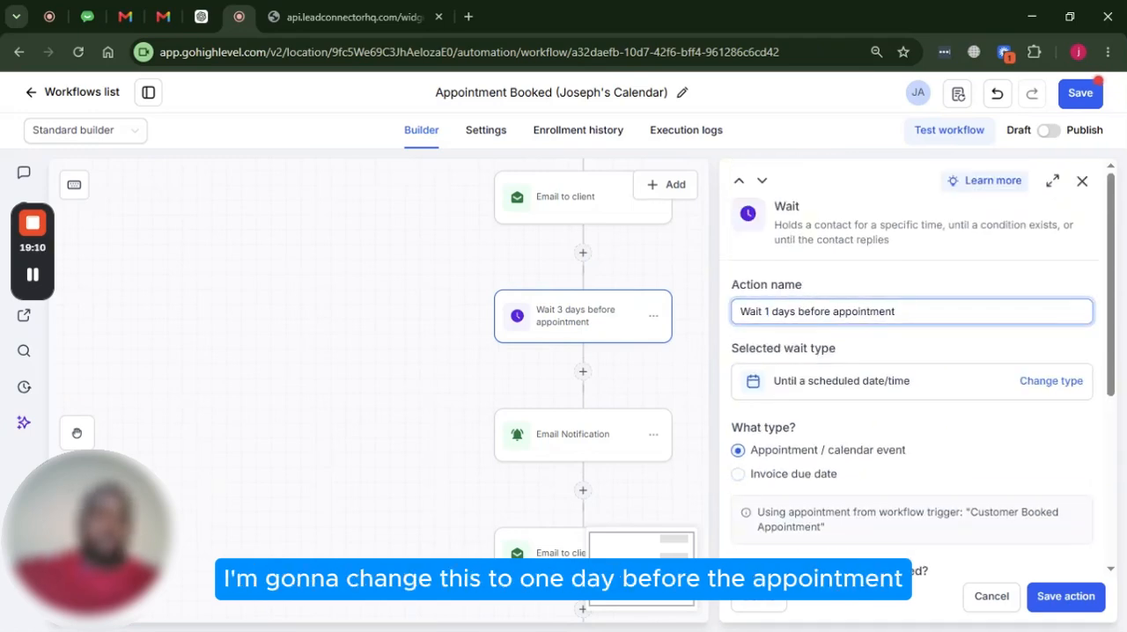
key(BackSpace)
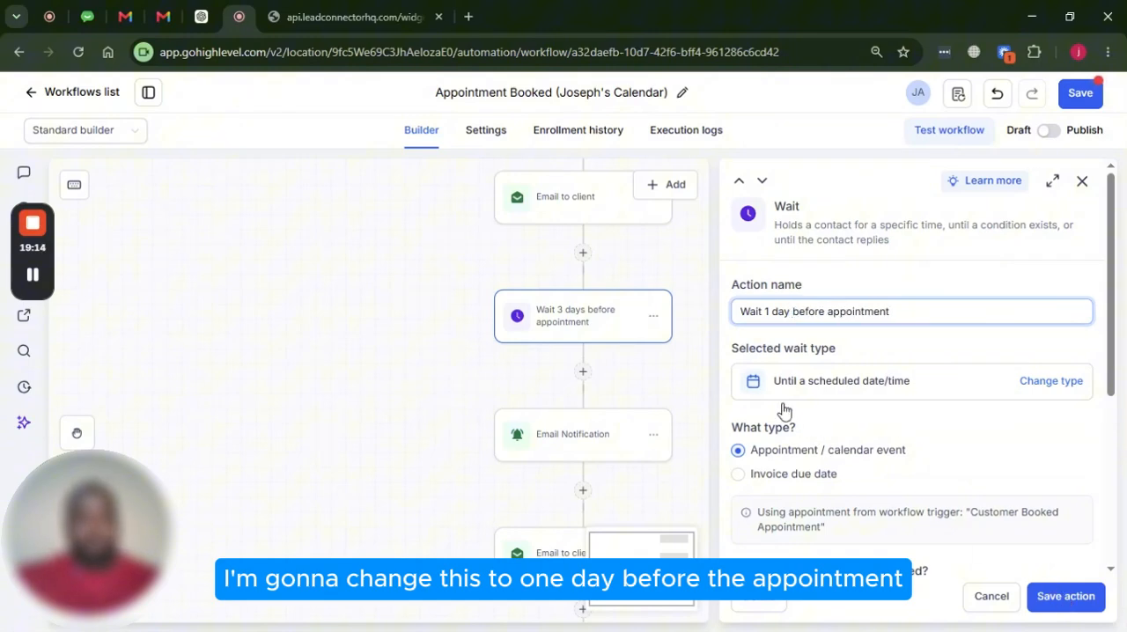
scroll(660, 328, down, 3)
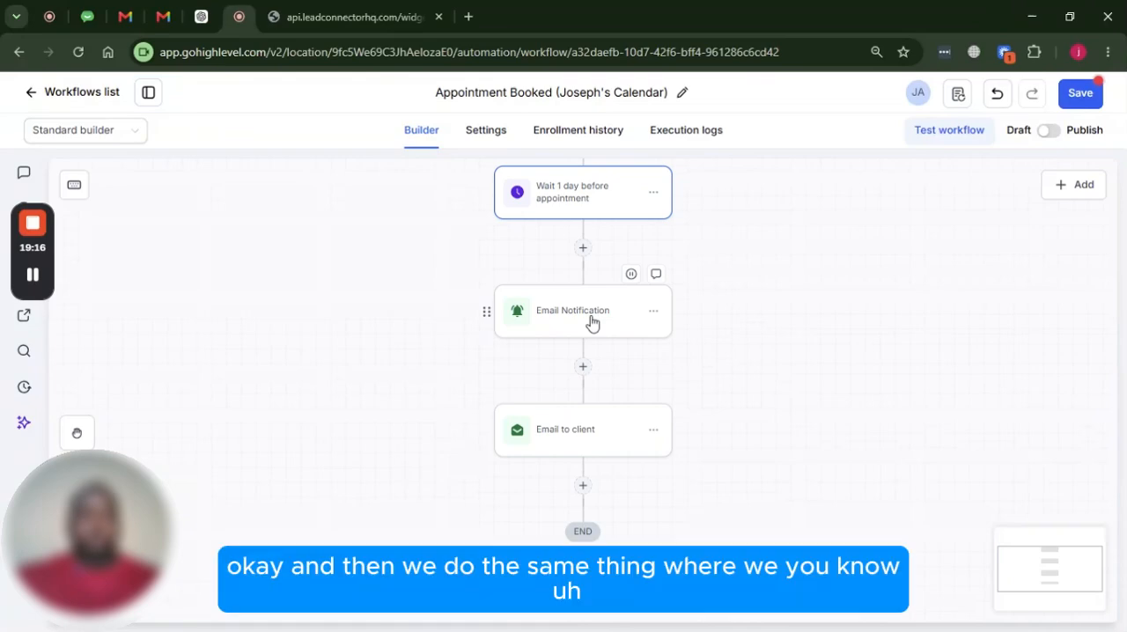
Change the opening line of the Email Notification after the 1-day wait to say the appointment is tomorrow, and save the action
click(546, 308)
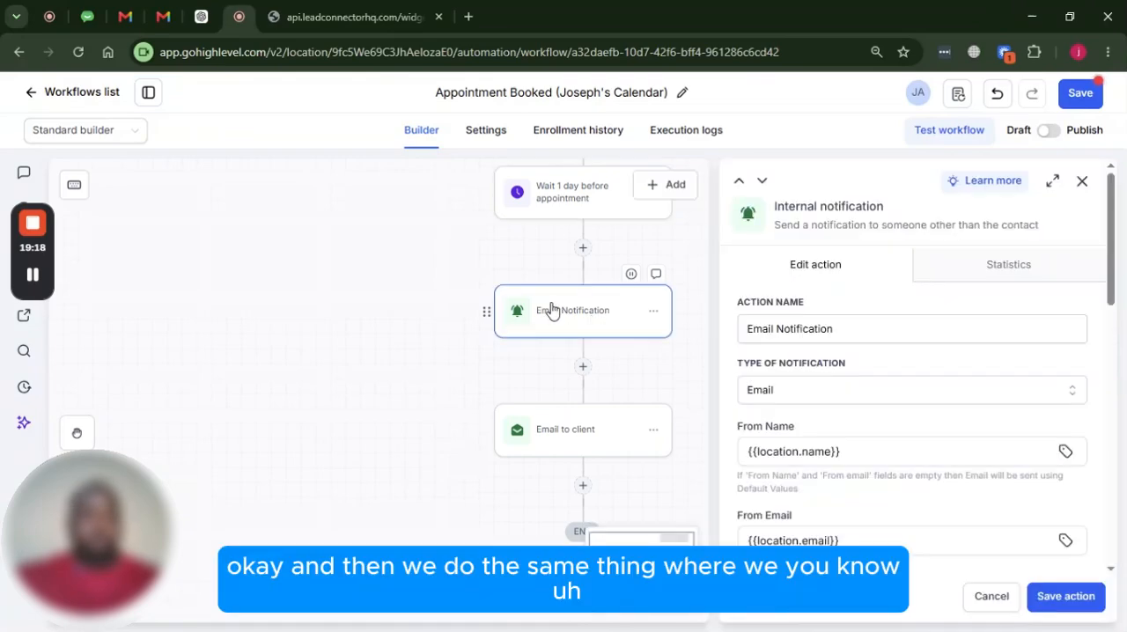
scroll(818, 356, down, 10)
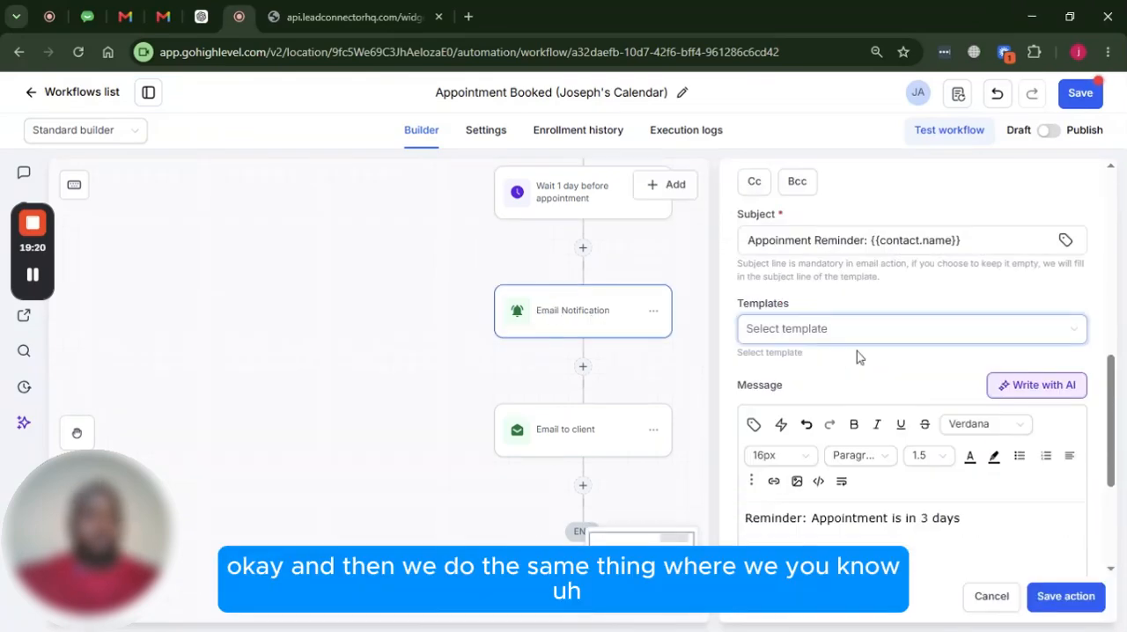
scroll(916, 370, down, 1)
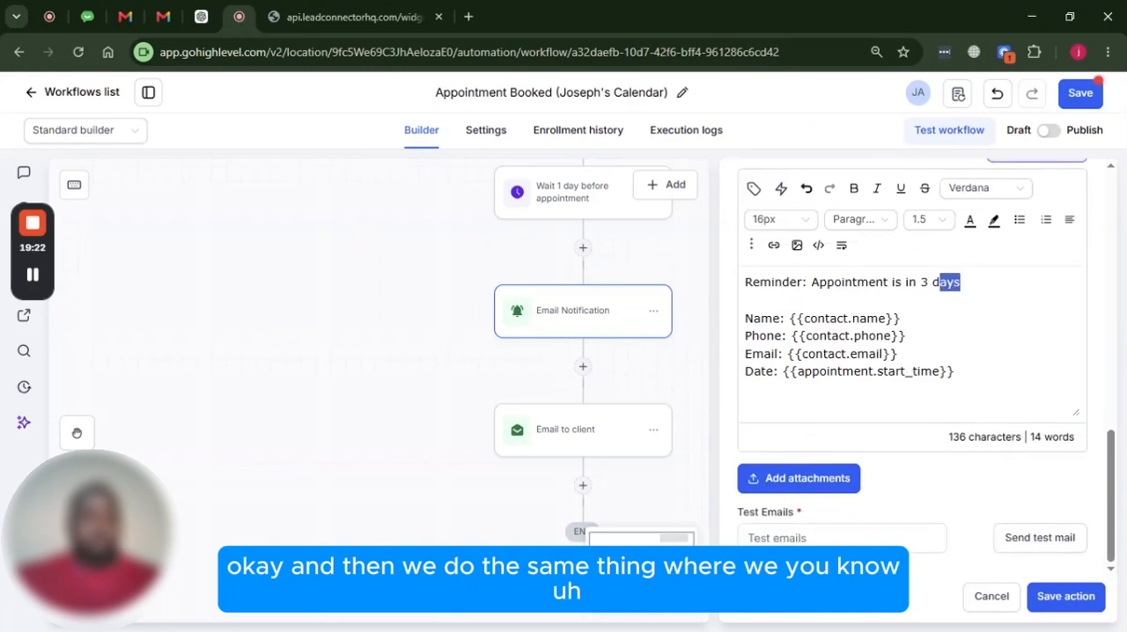
drag(929, 281, 922, 281)
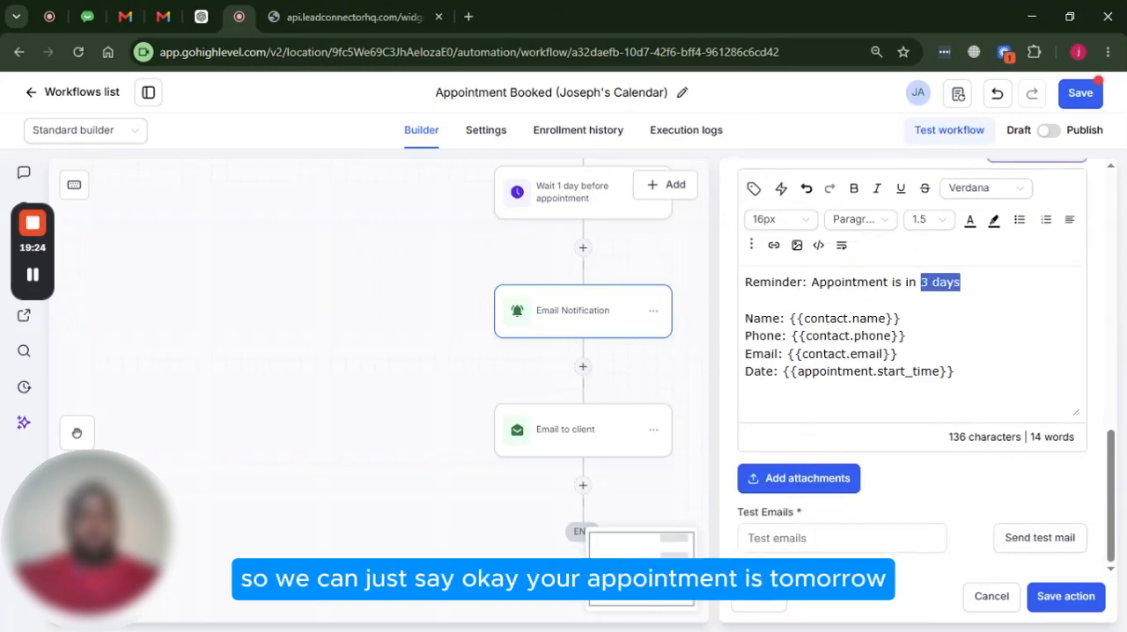
key(BackSpace)
key(BackSpace)
key(BackSpace)
key(BackSpace)
text(tom)
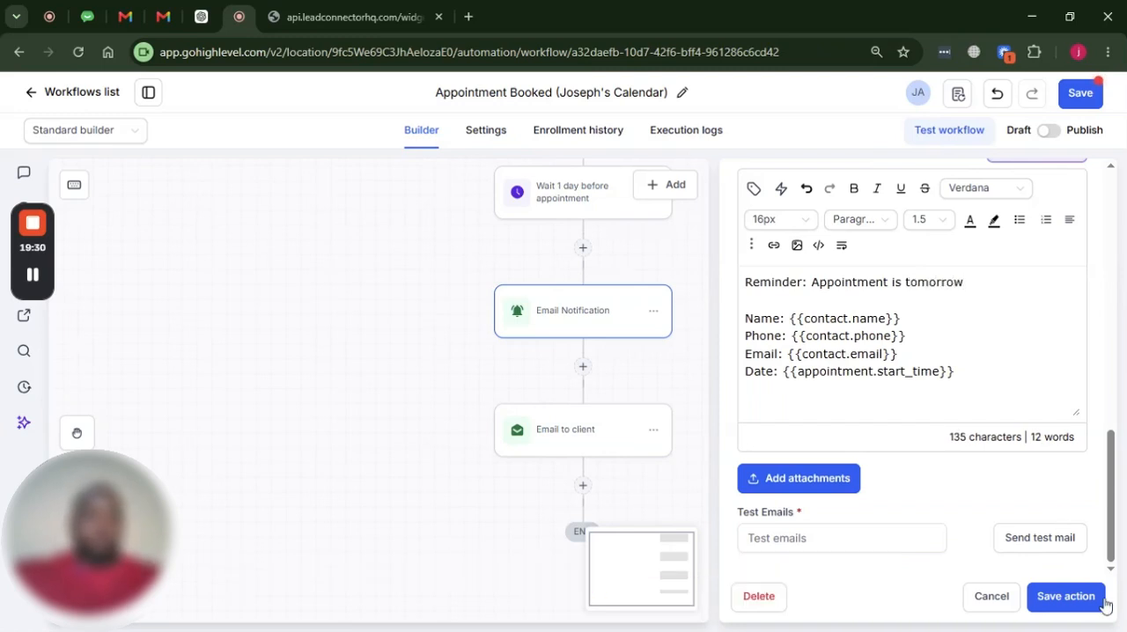
Change the sentence in the client email after the 1-day wait to "Your appointment is in tomorrow:"
click(598, 445)
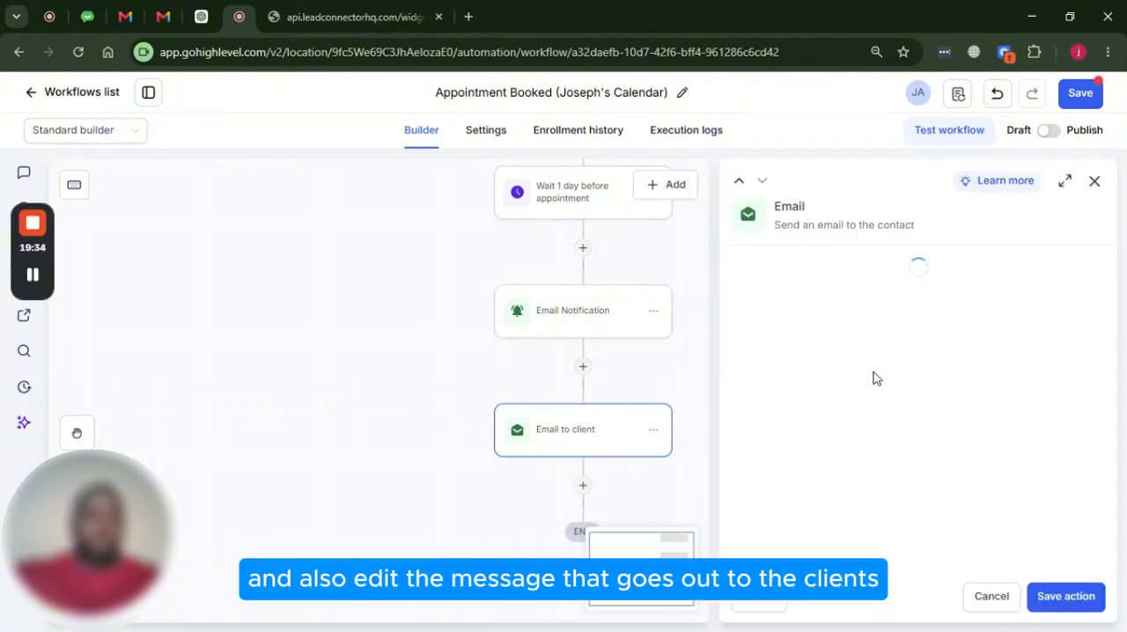
scroll(876, 380, down, 10)
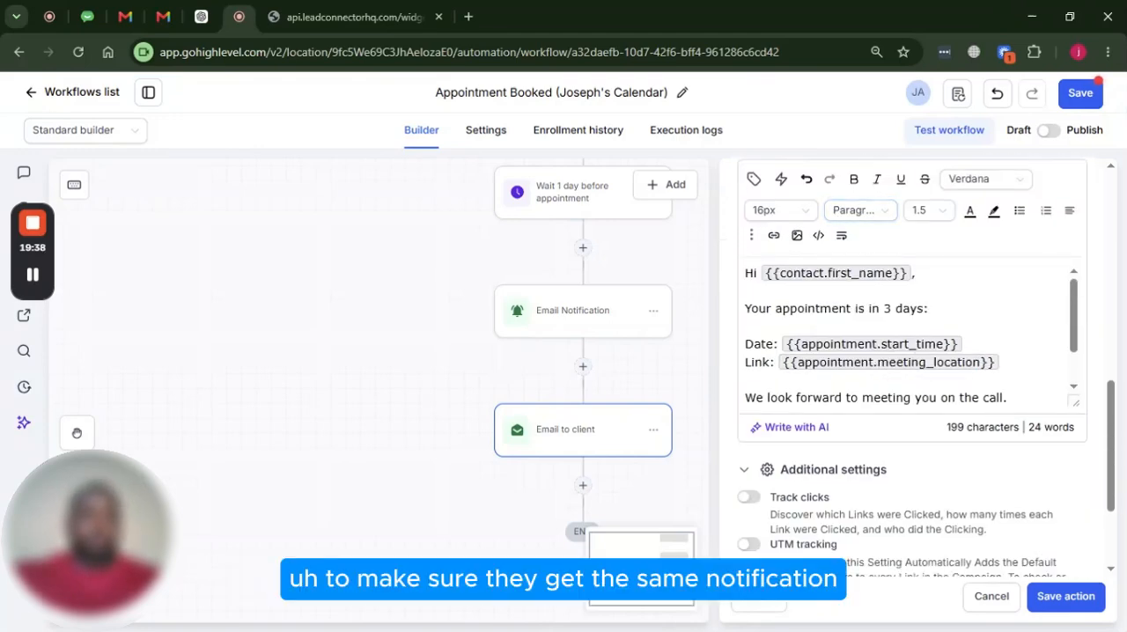
text(tomo)
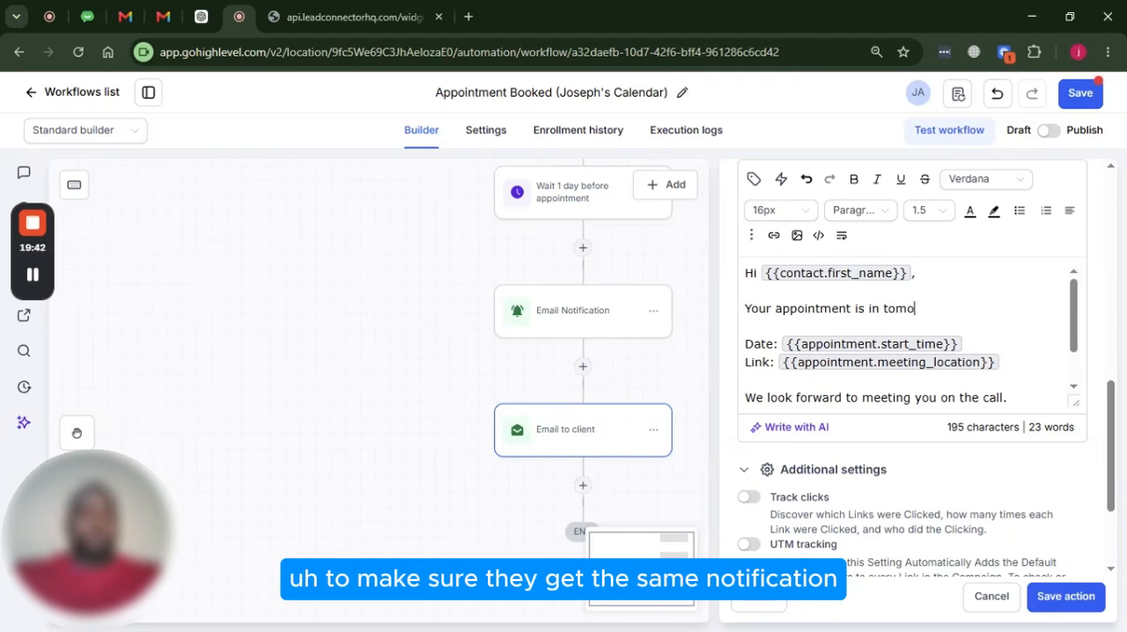
text(rrow)
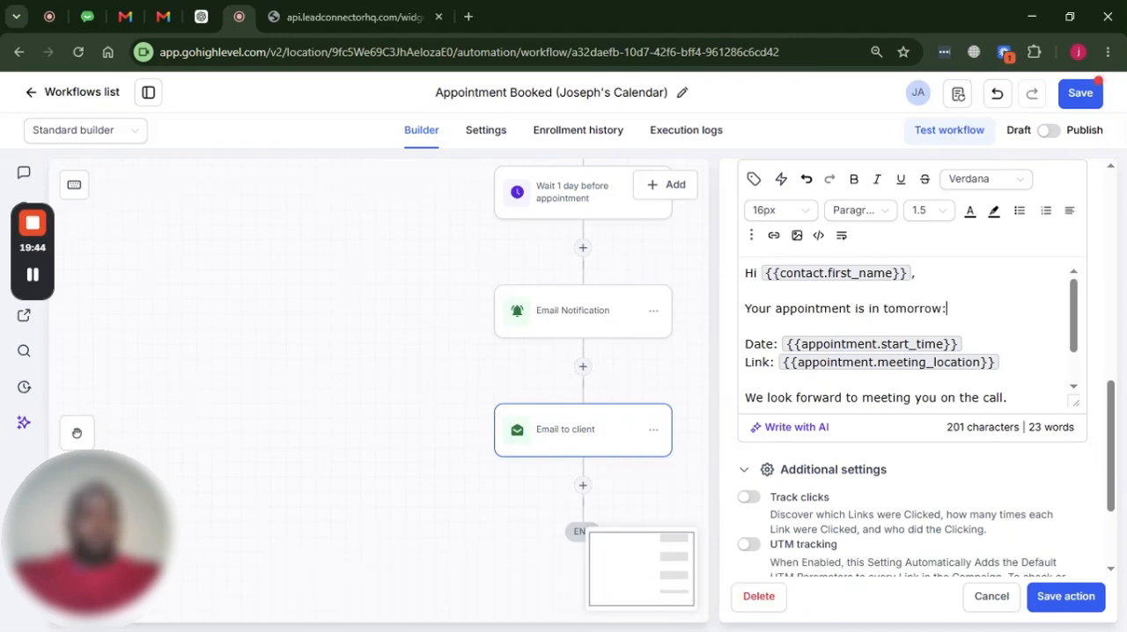
text(:)
scroll(911, 367, down, 2)
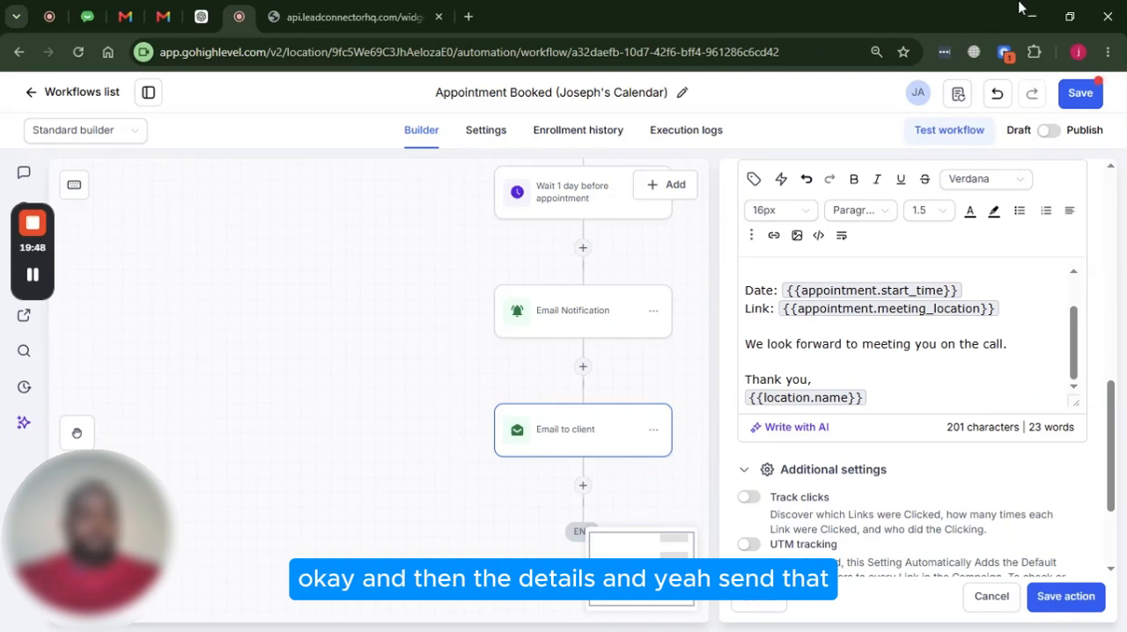
Save the Appointment Booked workflow and switch it from draft to published
click(1080, 94)
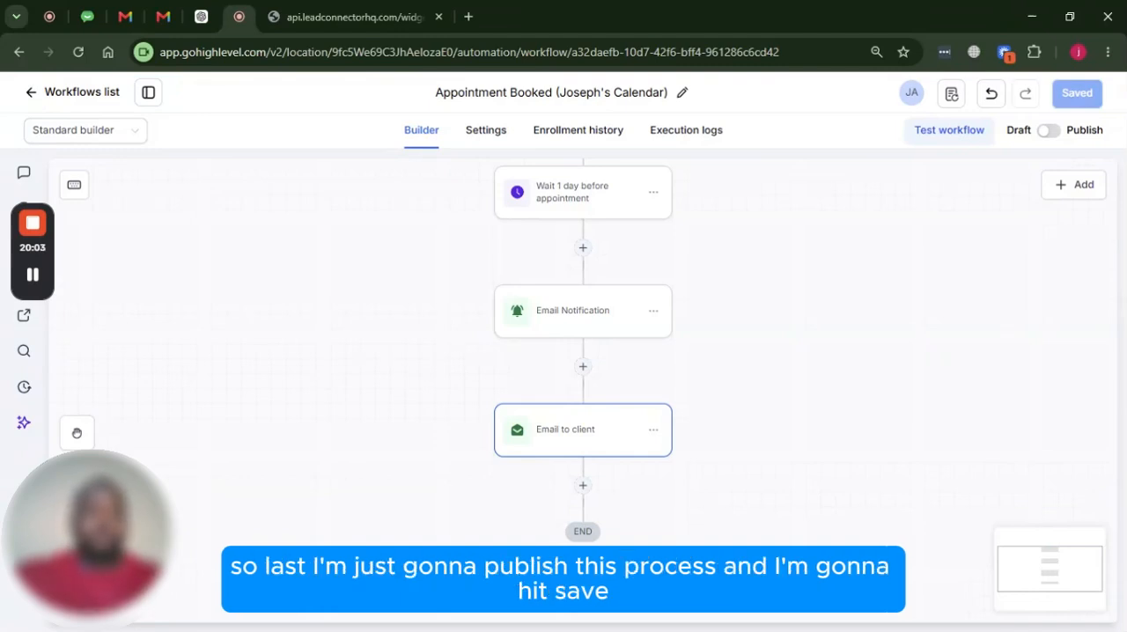
click(1049, 131)
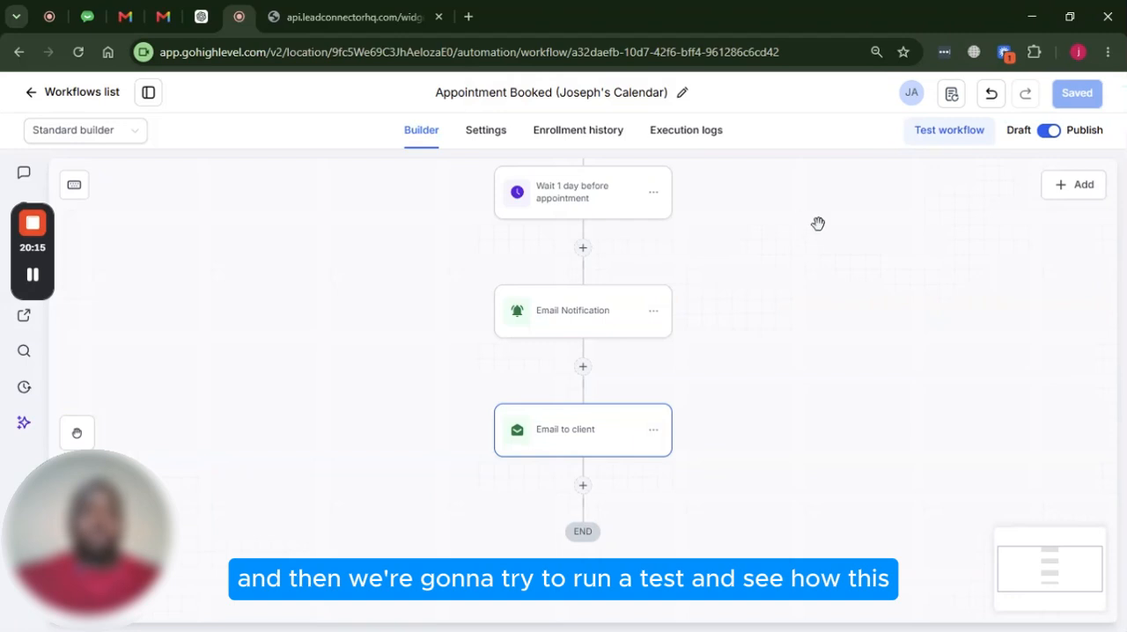
Leave the workflow builder and open Opportunities to check the pipeline
scroll(622, 275, up, 7)
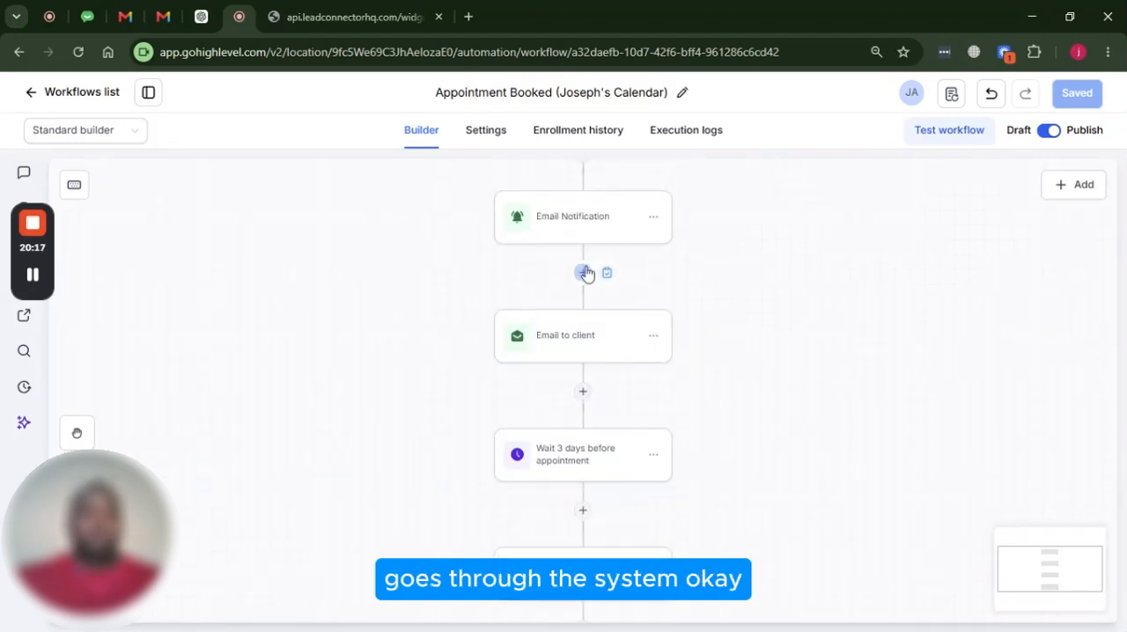
scroll(587, 274, up, 1)
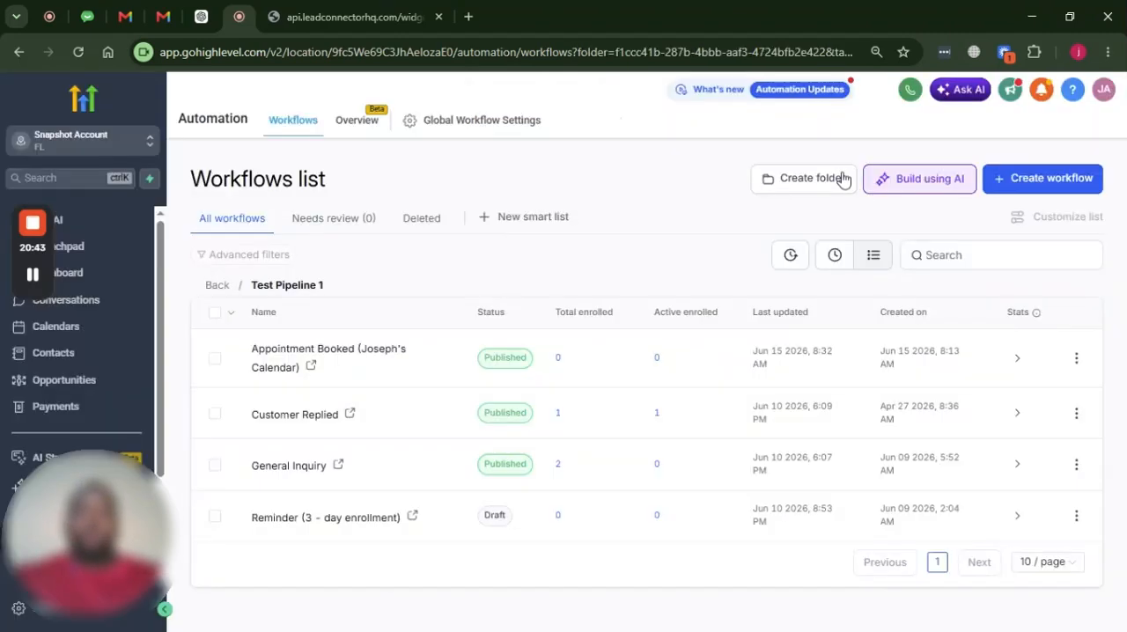
click(99, 384)
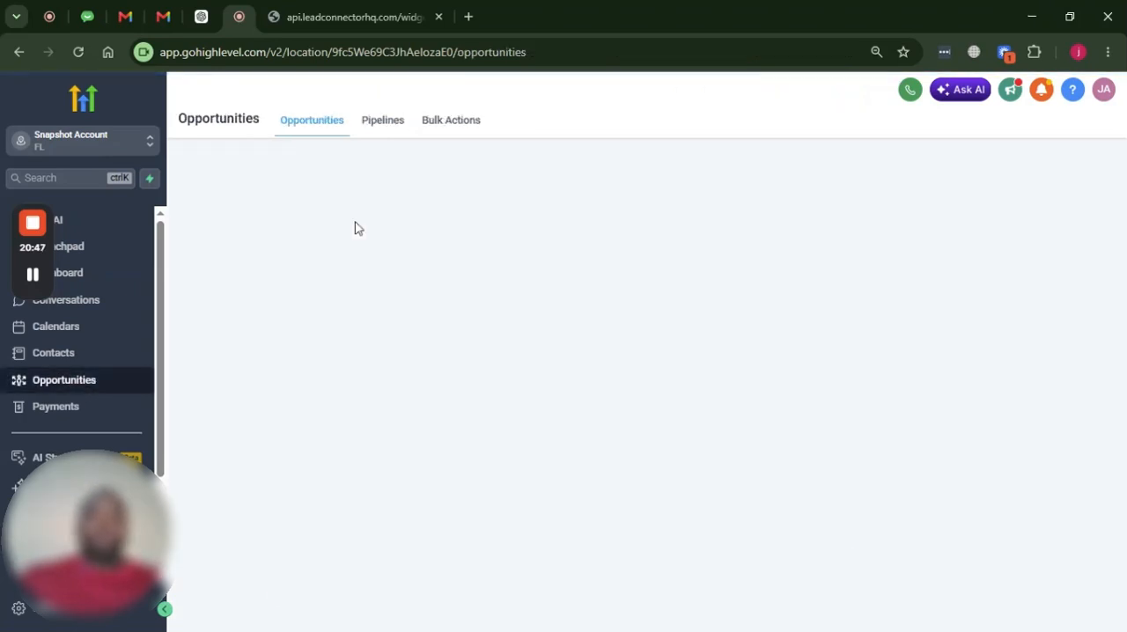
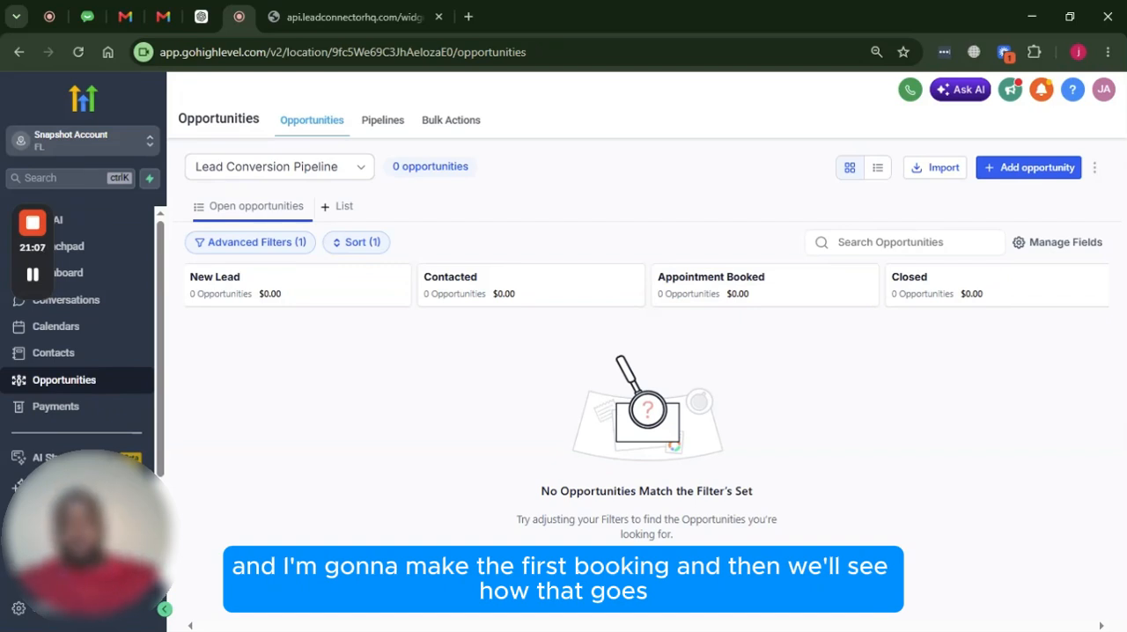
Switch to the calendar booking page and choose Thursday, June 18, 2026 at 10:00 AM for the test appointment
click(370, 10)
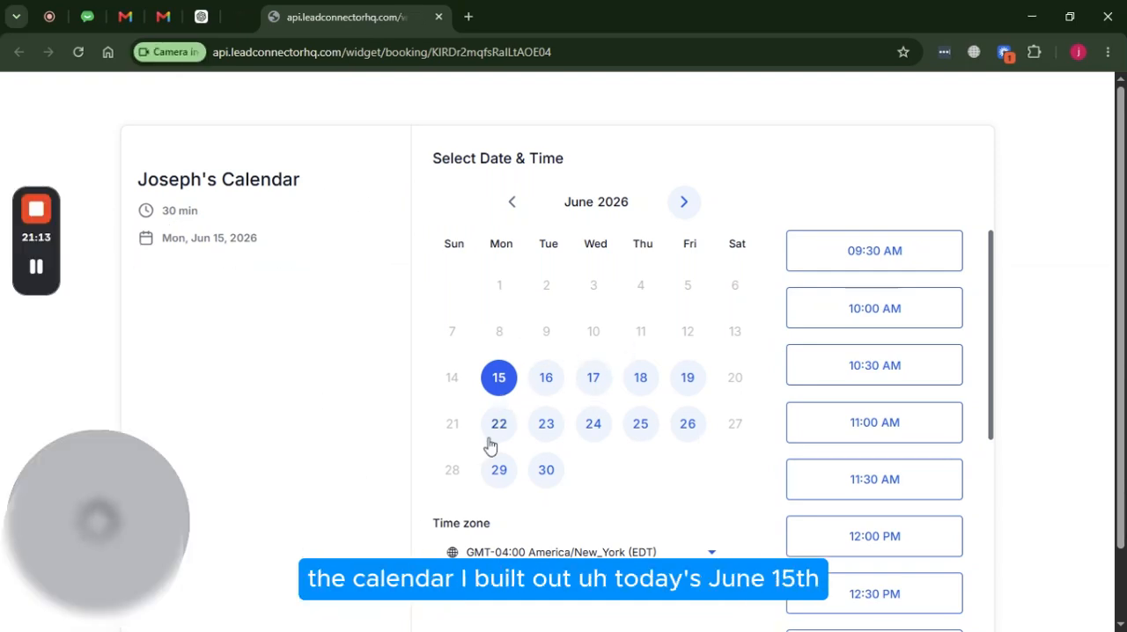
click(639, 381)
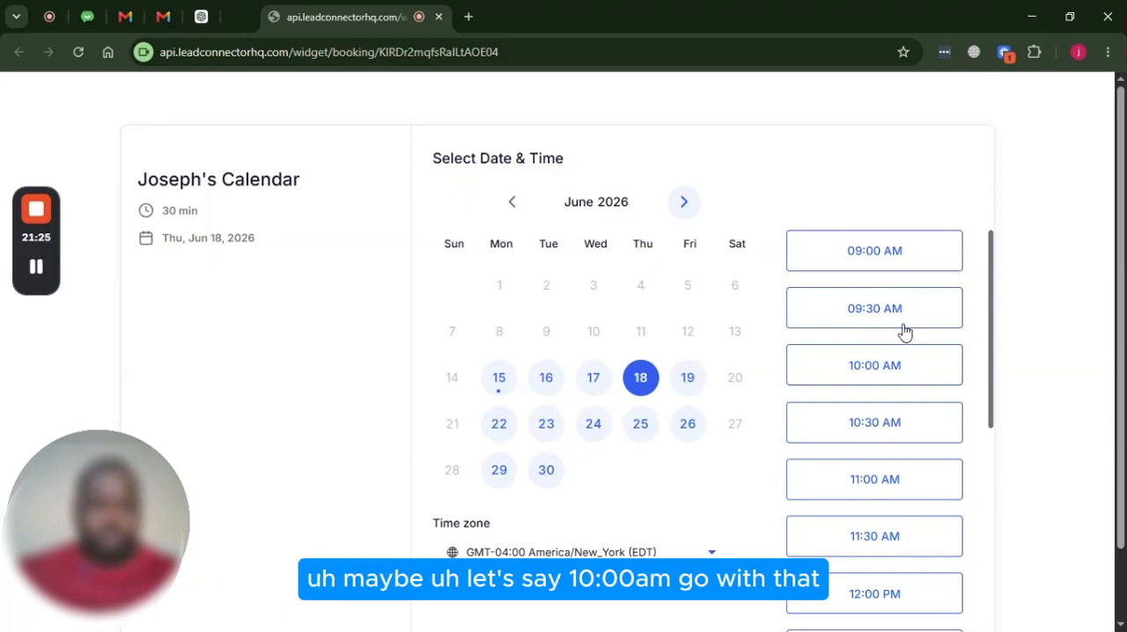
click(894, 371)
click(927, 368)
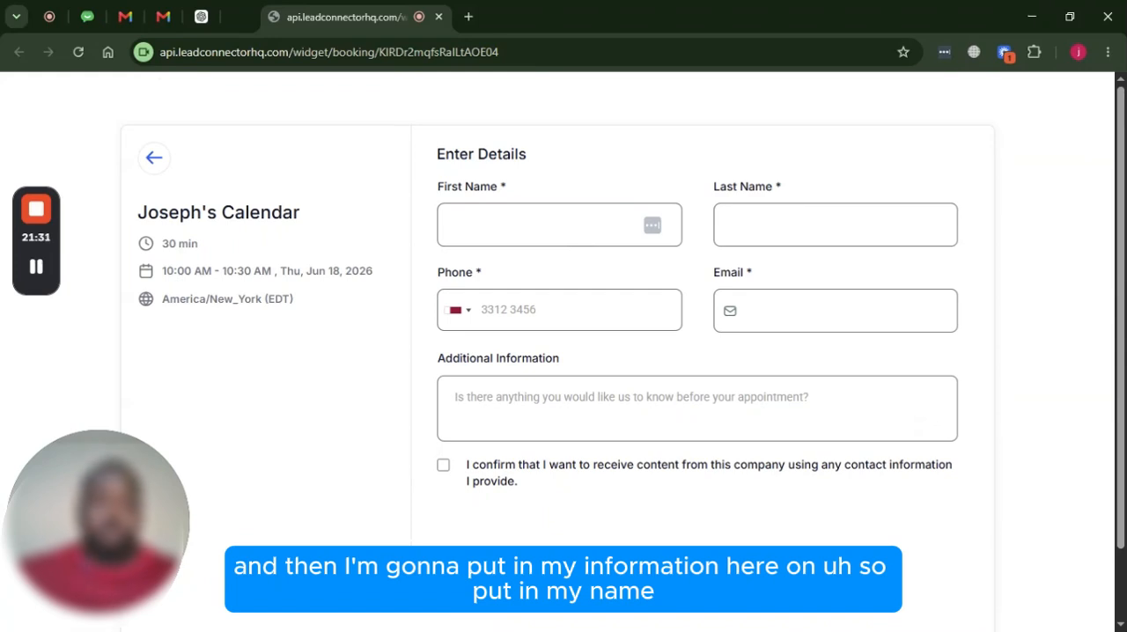
Enter the test client's first name and last name in the booking details
click(542, 226)
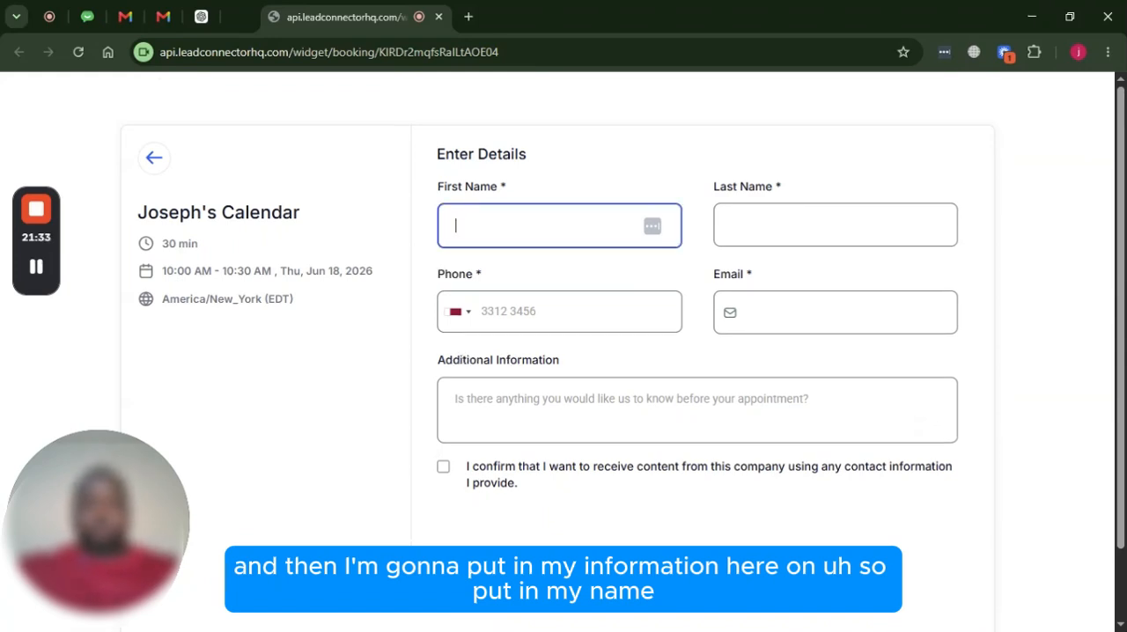
text(Js)
key(BackSpace)
text(oseph)
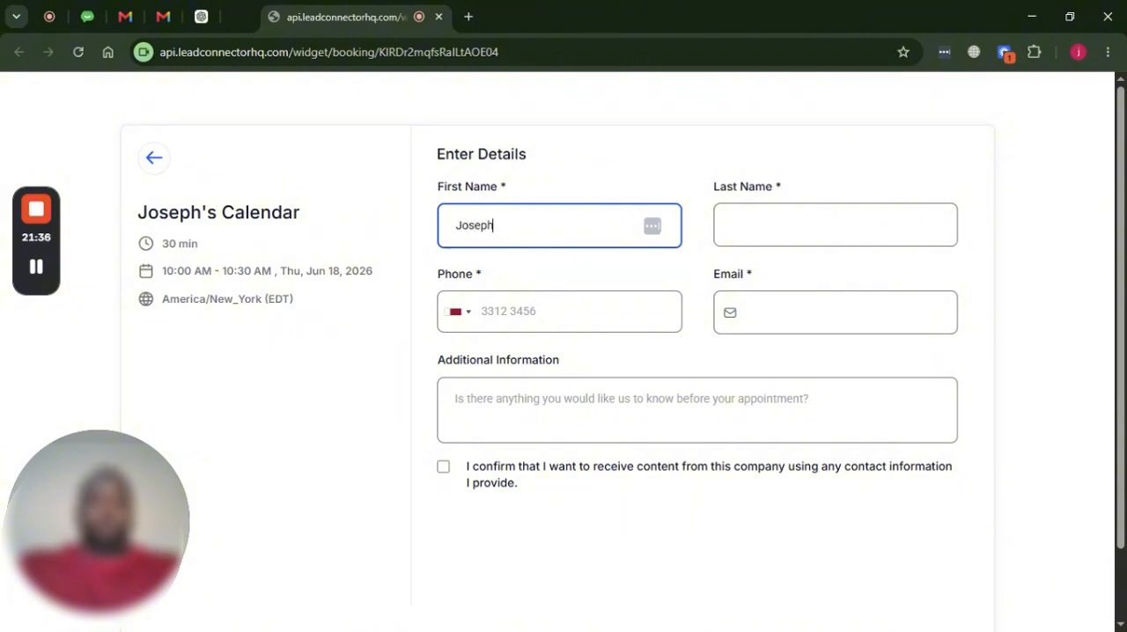
key(Tab)
text(A)
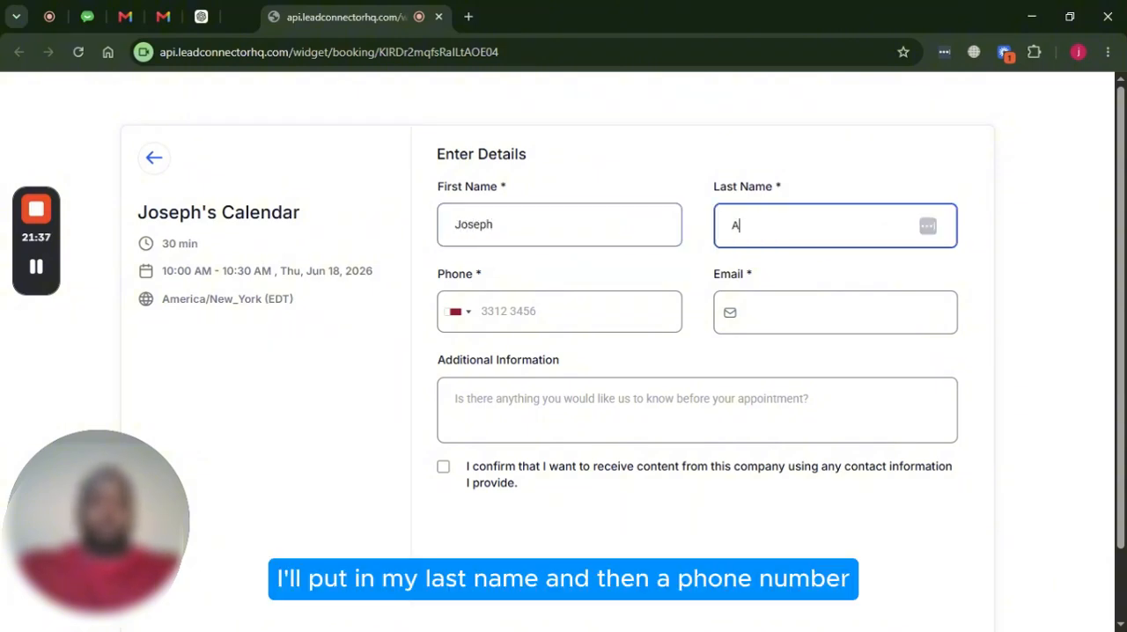
text(.)
Fill in the test client's phone number and e-mail address in the booking details
key(Tab)
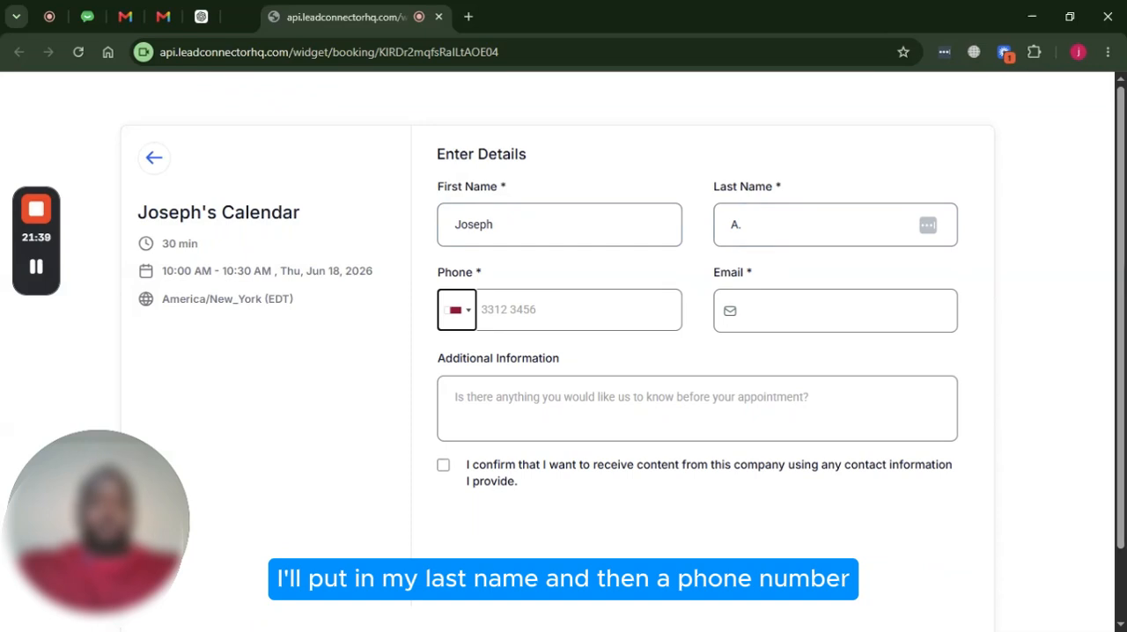
key(Tab)
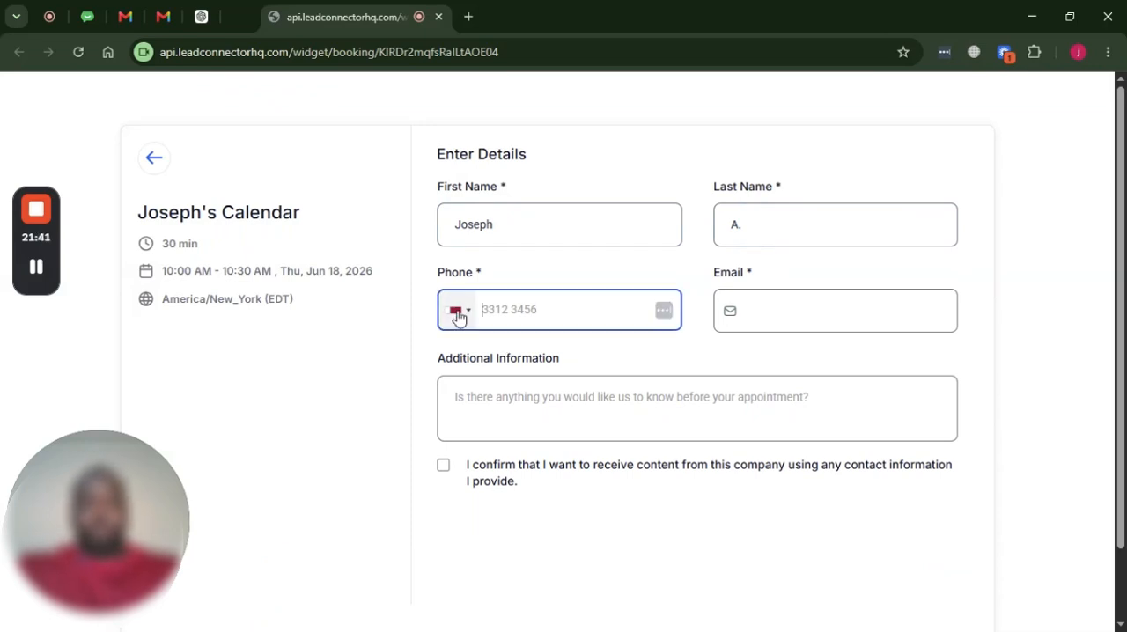
text(+)
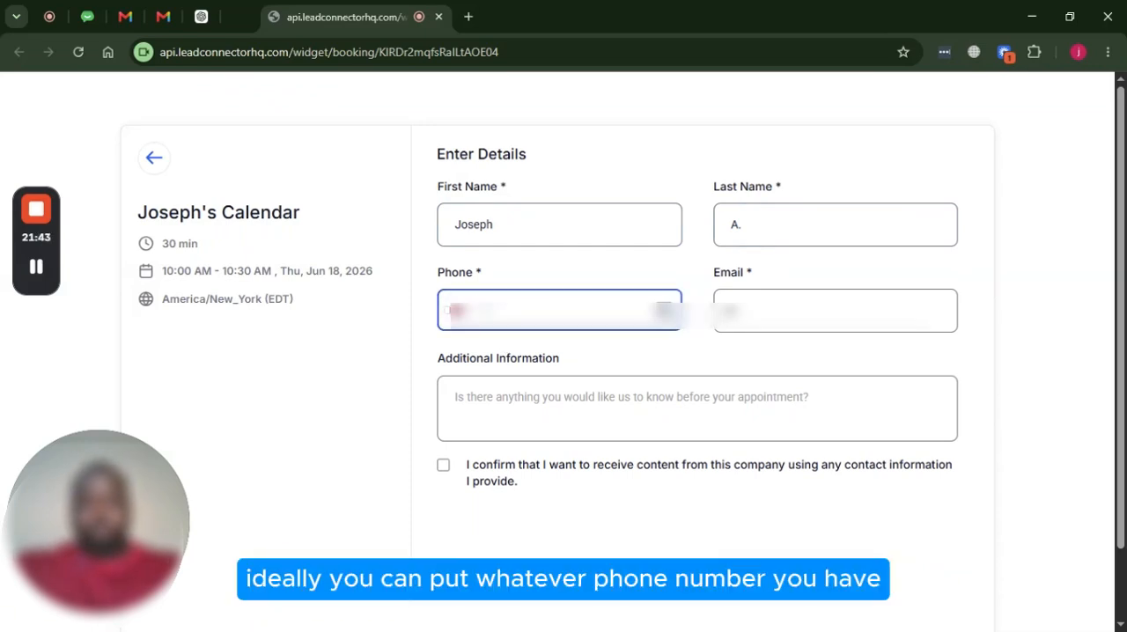
text(1)
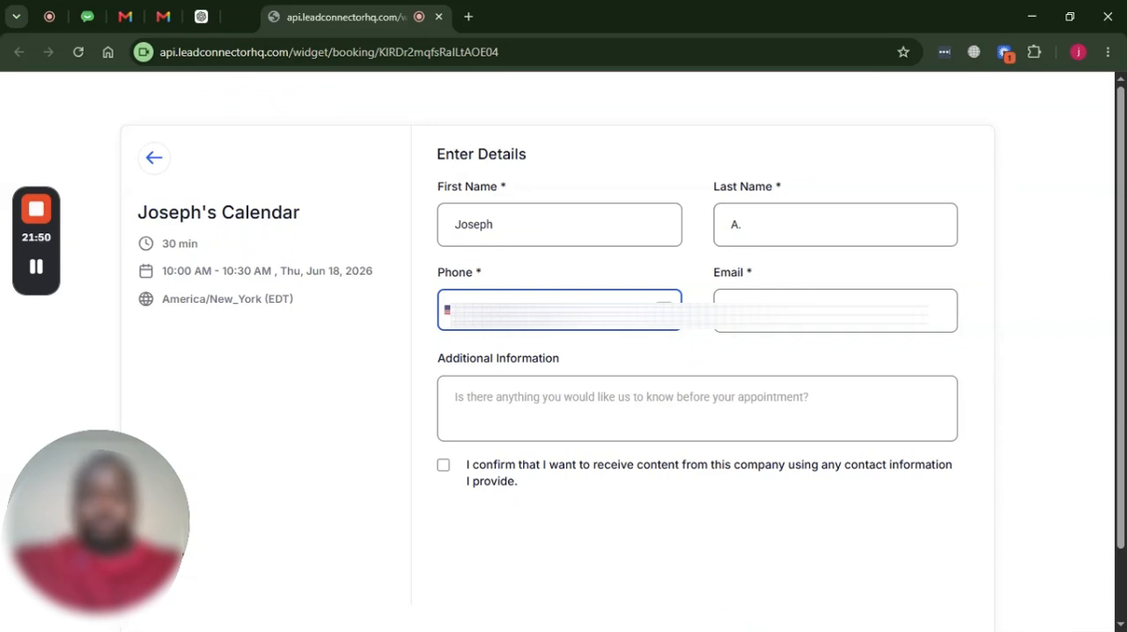
click(835, 312)
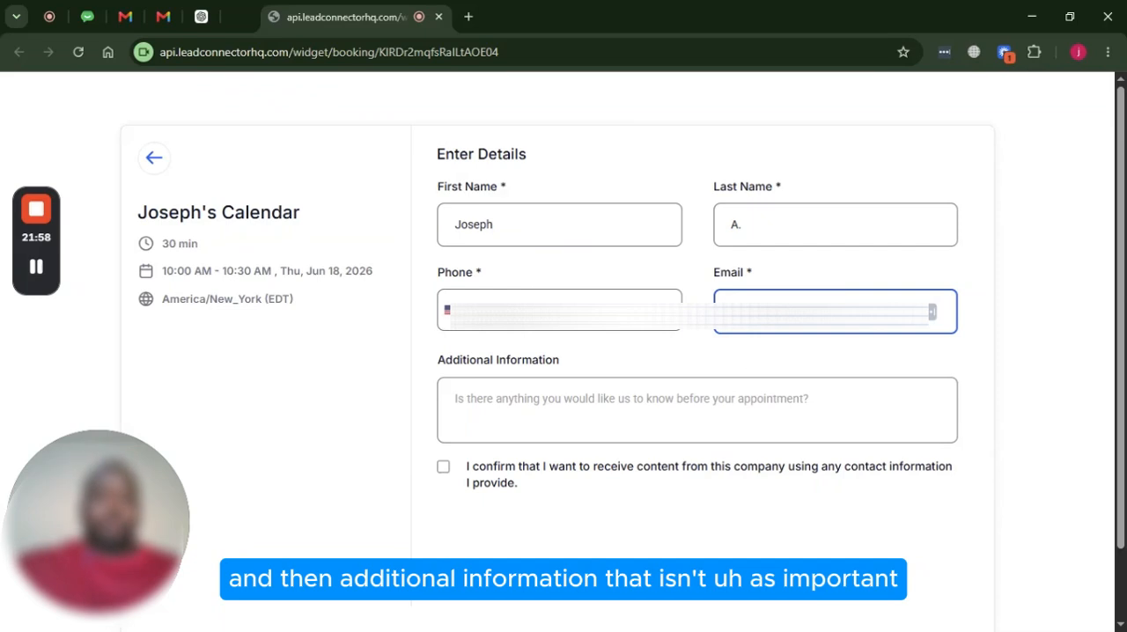
Give consent to receive content from the company and schedule the meeting
scroll(562, 421, down, 2)
scroll(562, 421, up, 2)
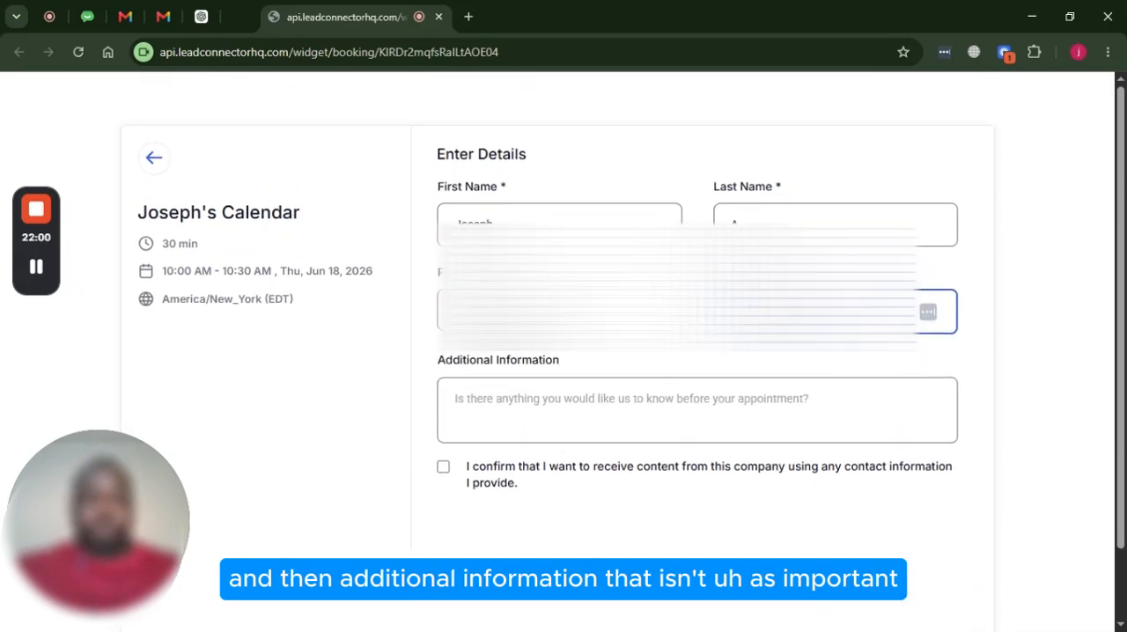
click(471, 476)
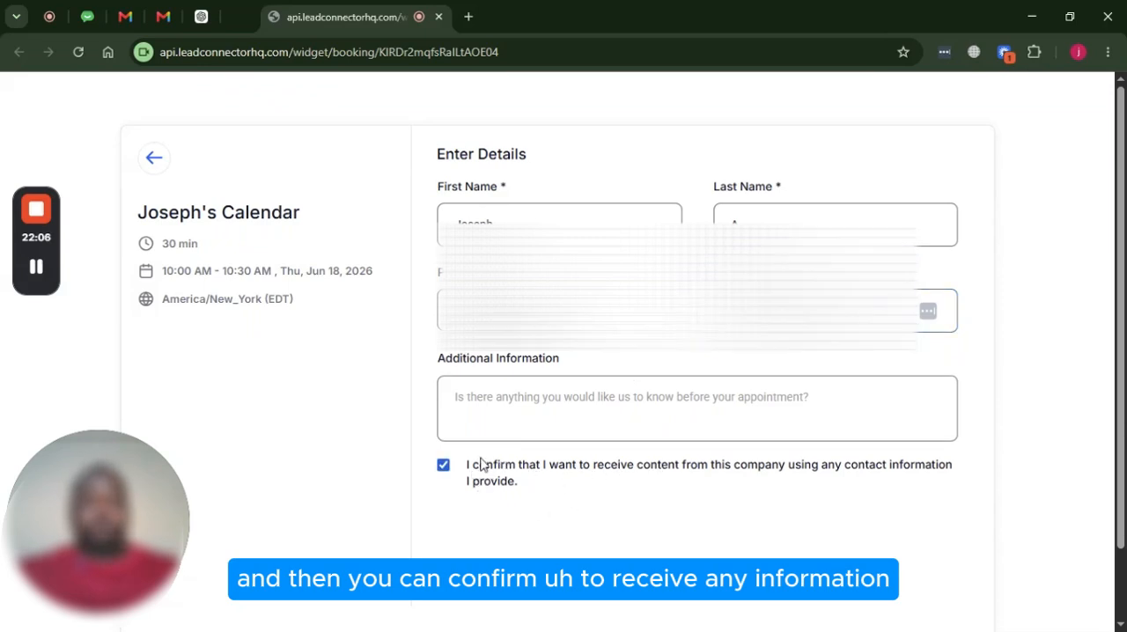
scroll(893, 423, down, 1)
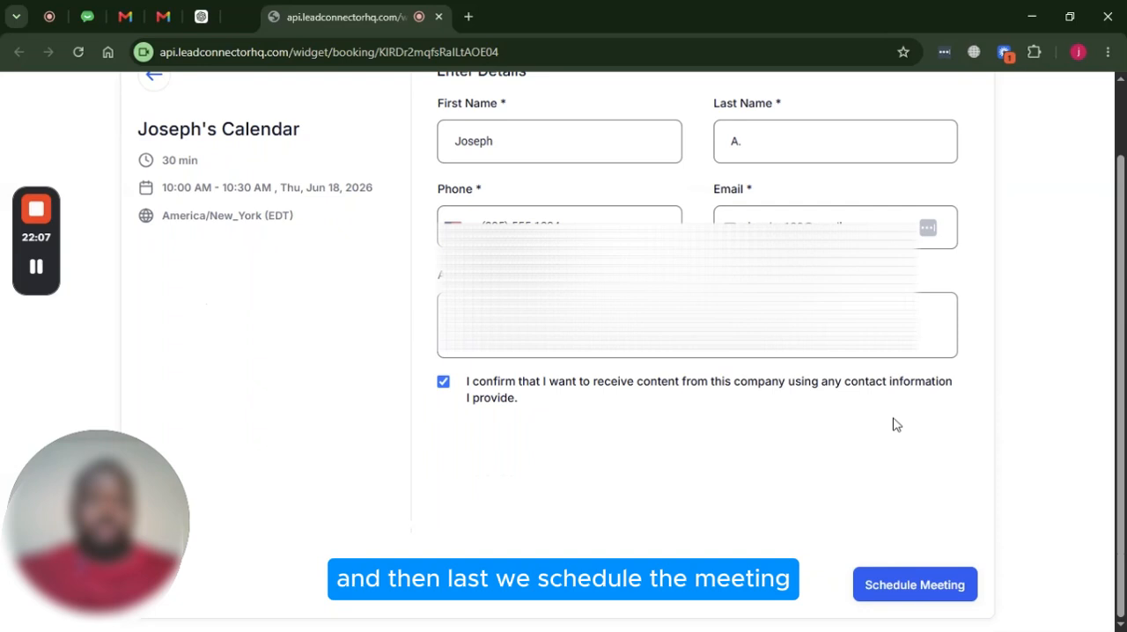
click(920, 591)
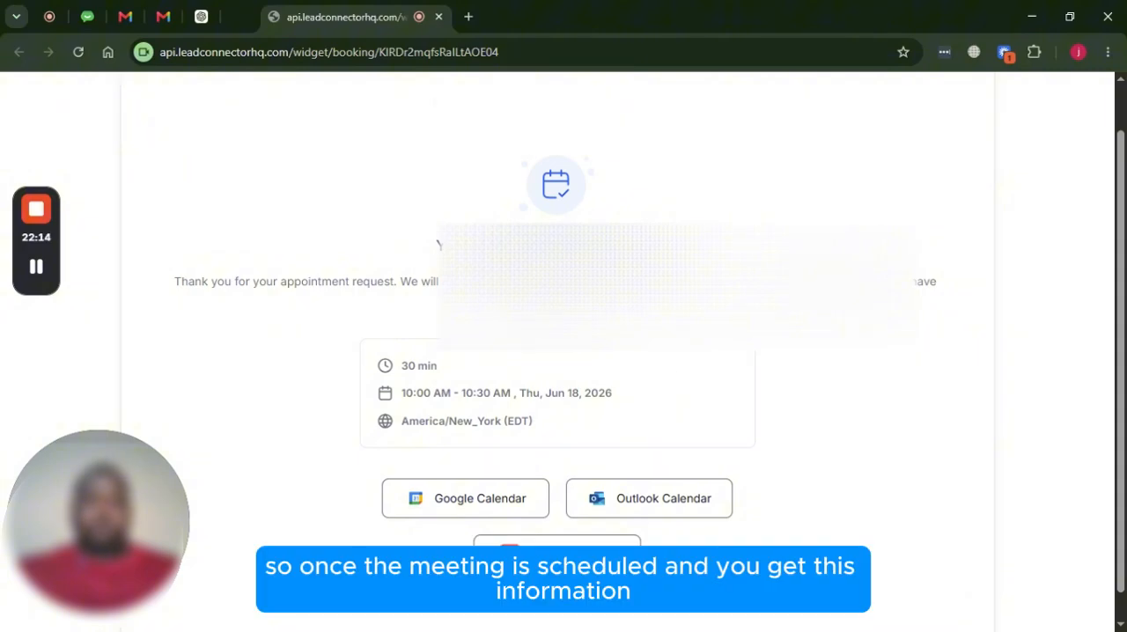
scroll(550, 287, down, 1)
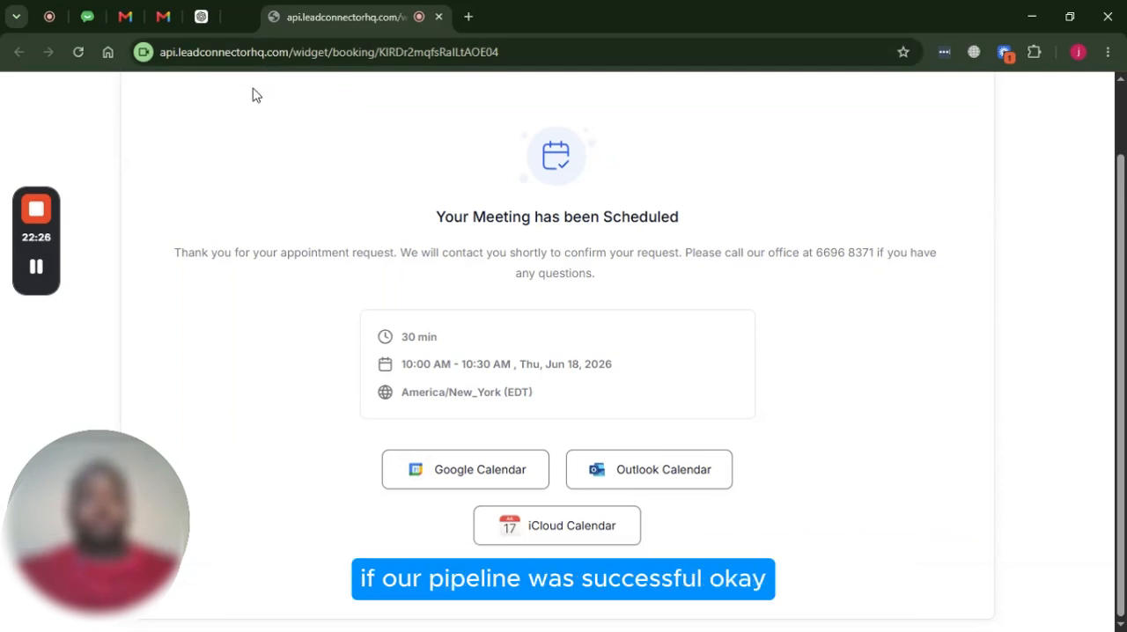
Return to Opportunities, open the contact card from the Appointment Booked stage and expand its appointment confirmation email
click(247, 17)
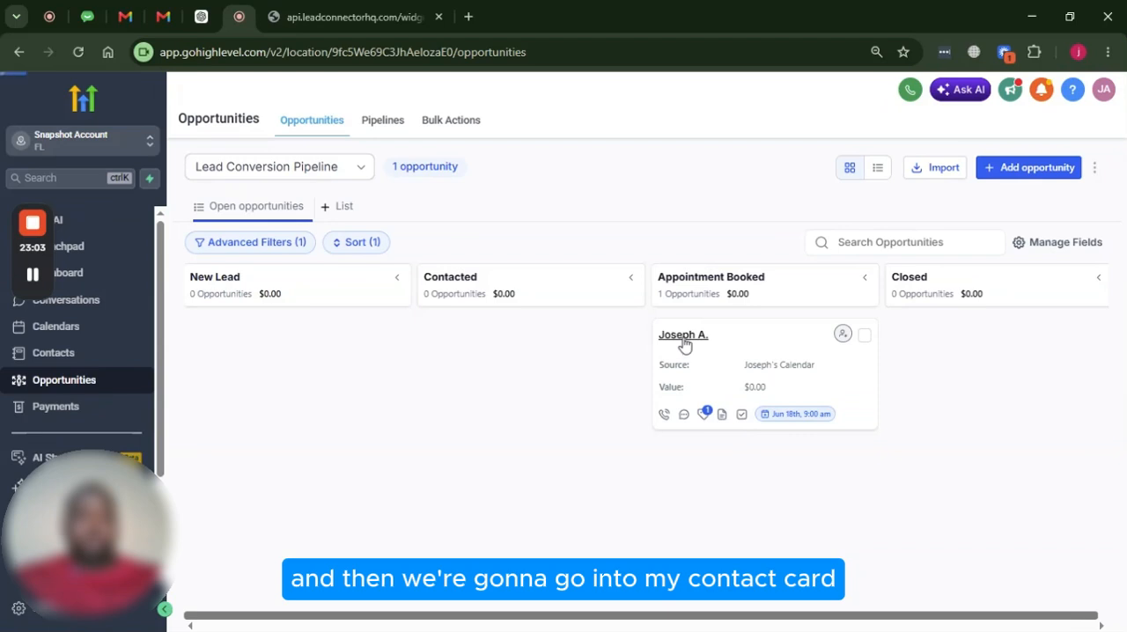
click(685, 339)
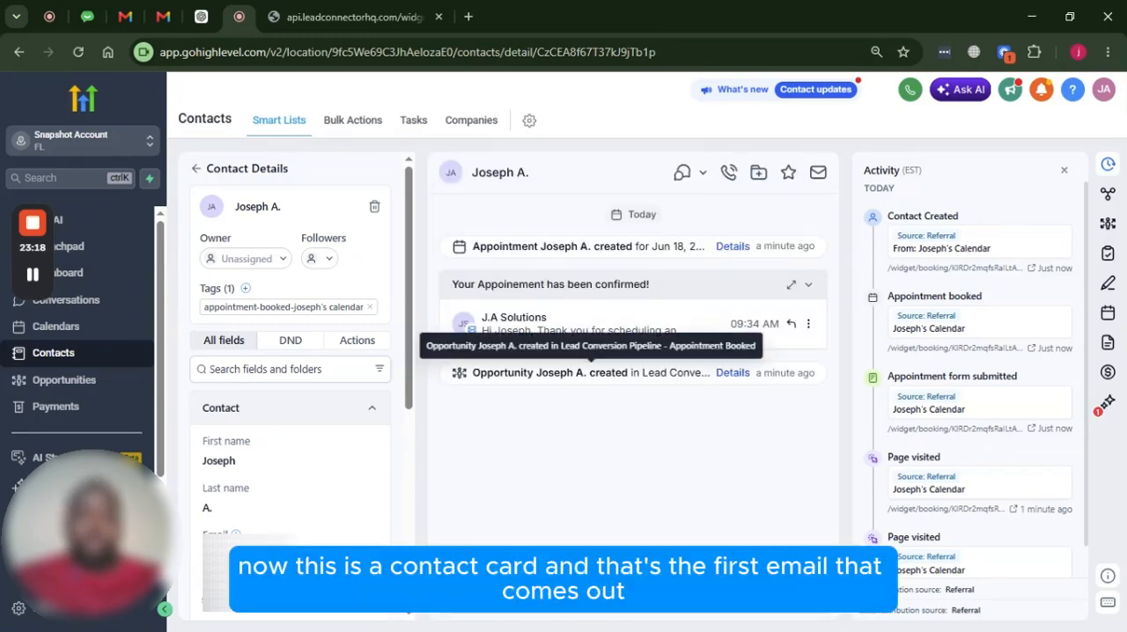
click(622, 331)
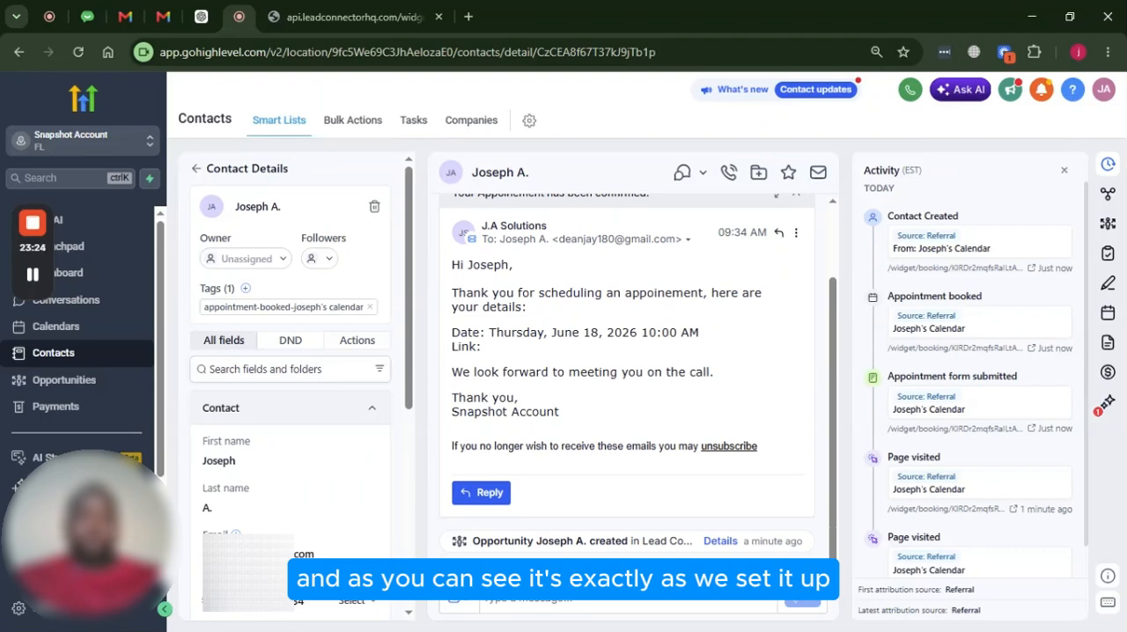
Examine the confirmation email's greeting, appointment date, meeting link and account name signature
drag(459, 265, 539, 324)
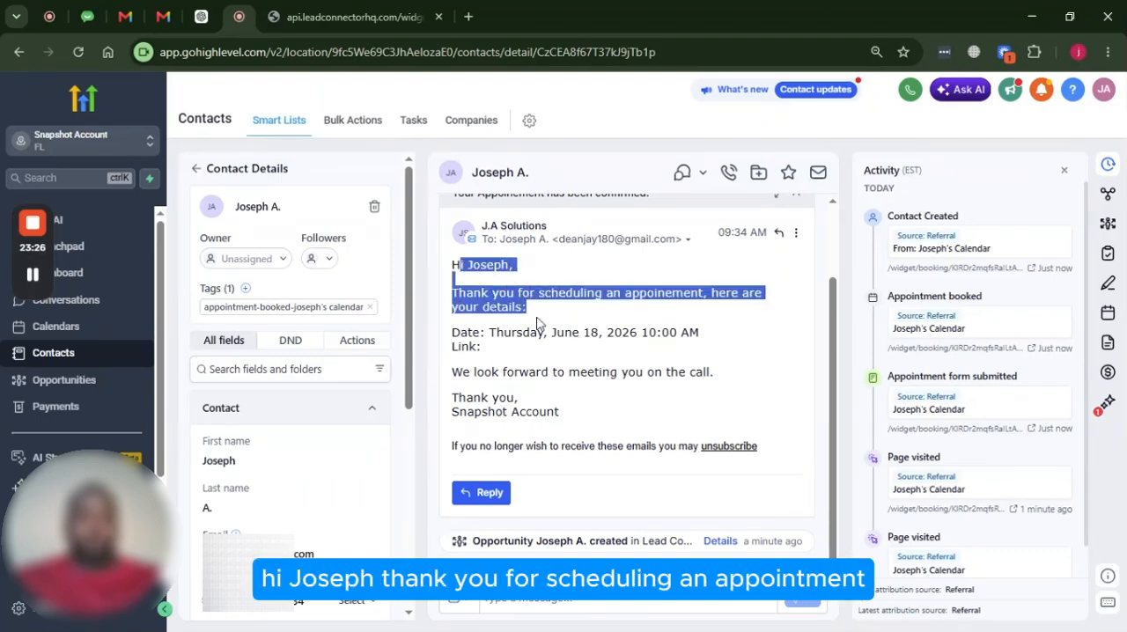
click(539, 324)
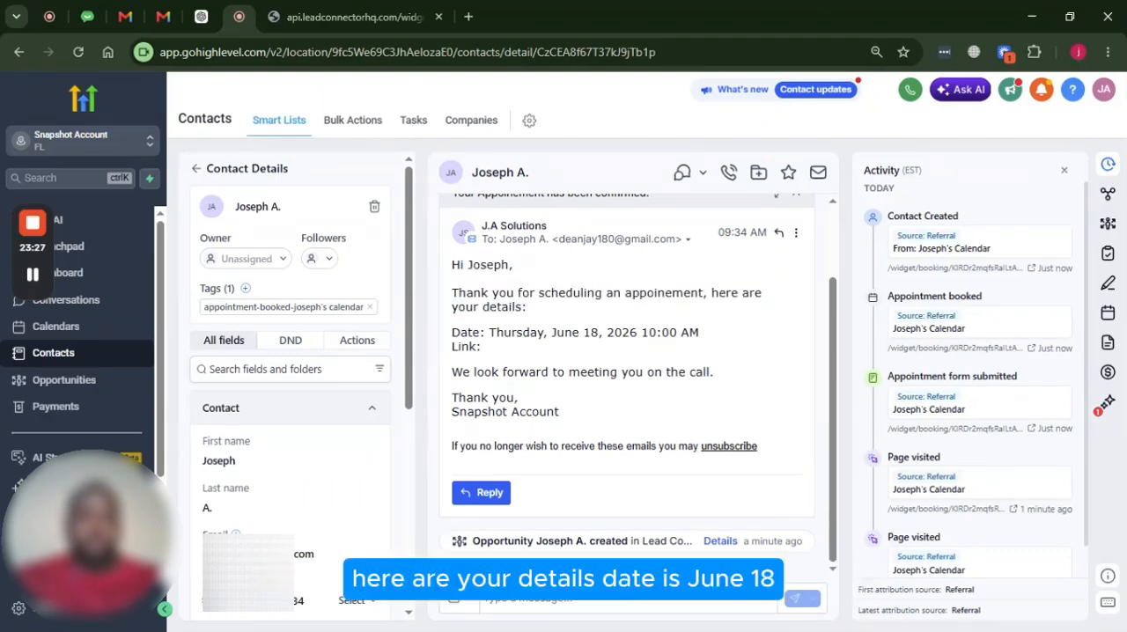
drag(452, 332, 718, 346)
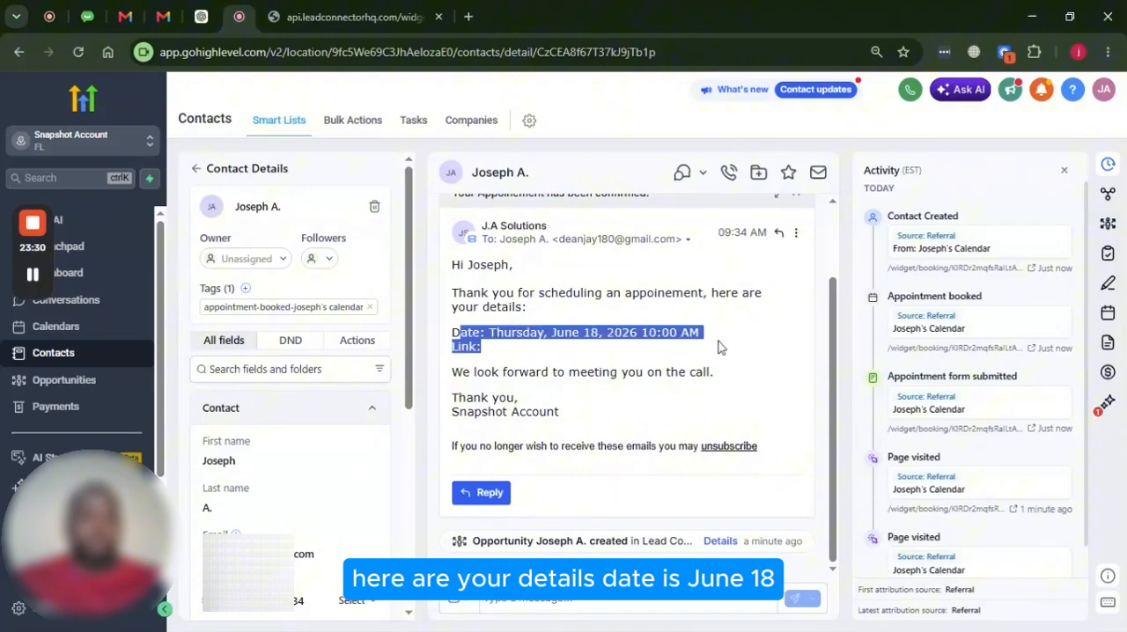
click(718, 346)
drag(458, 347, 483, 354)
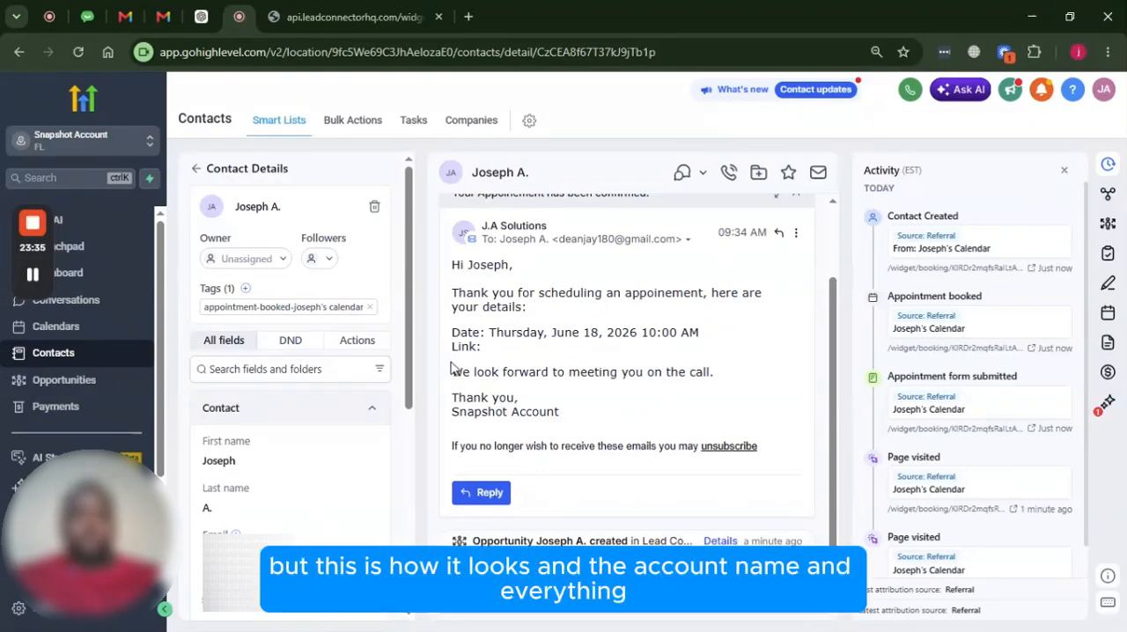
scroll(523, 491, up, 1)
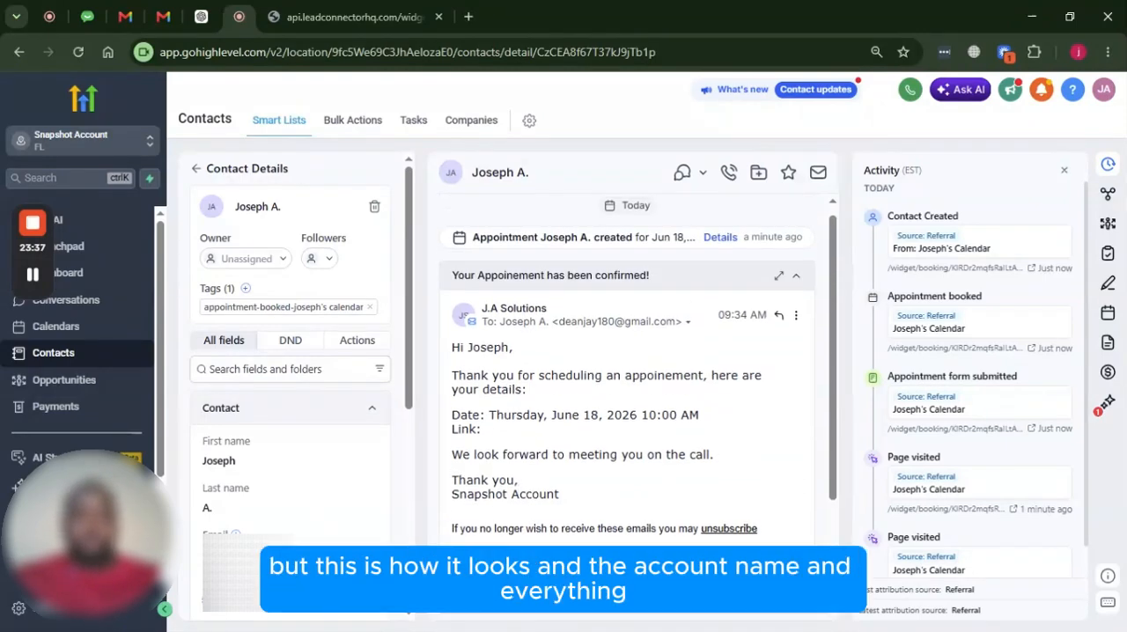
scroll(529, 482, down, 1)
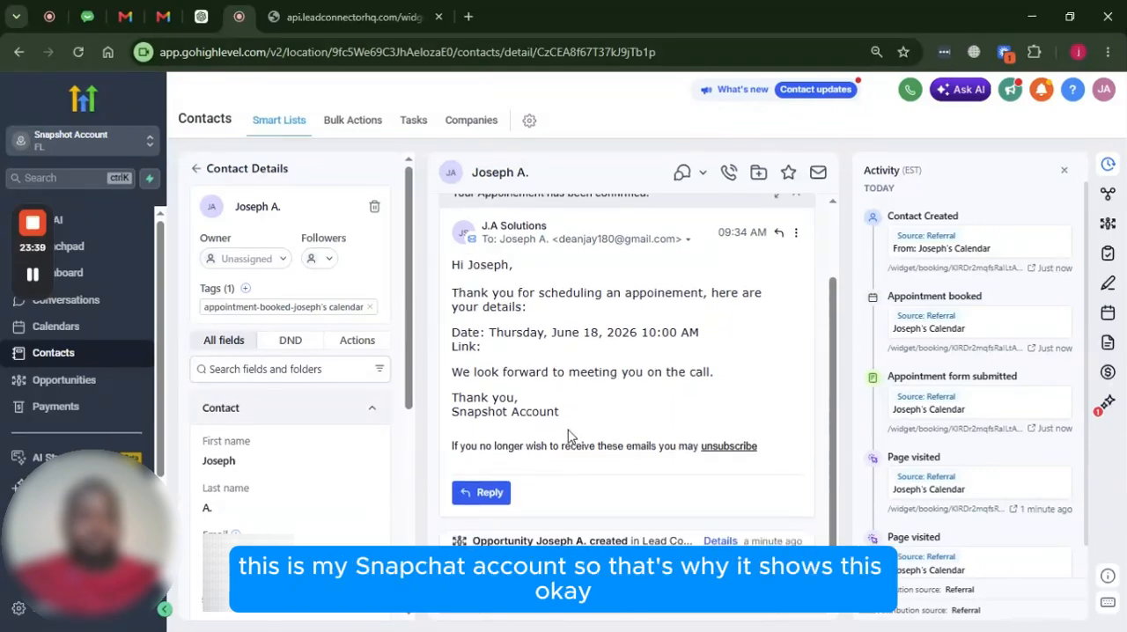
scroll(568, 436, up, 1)
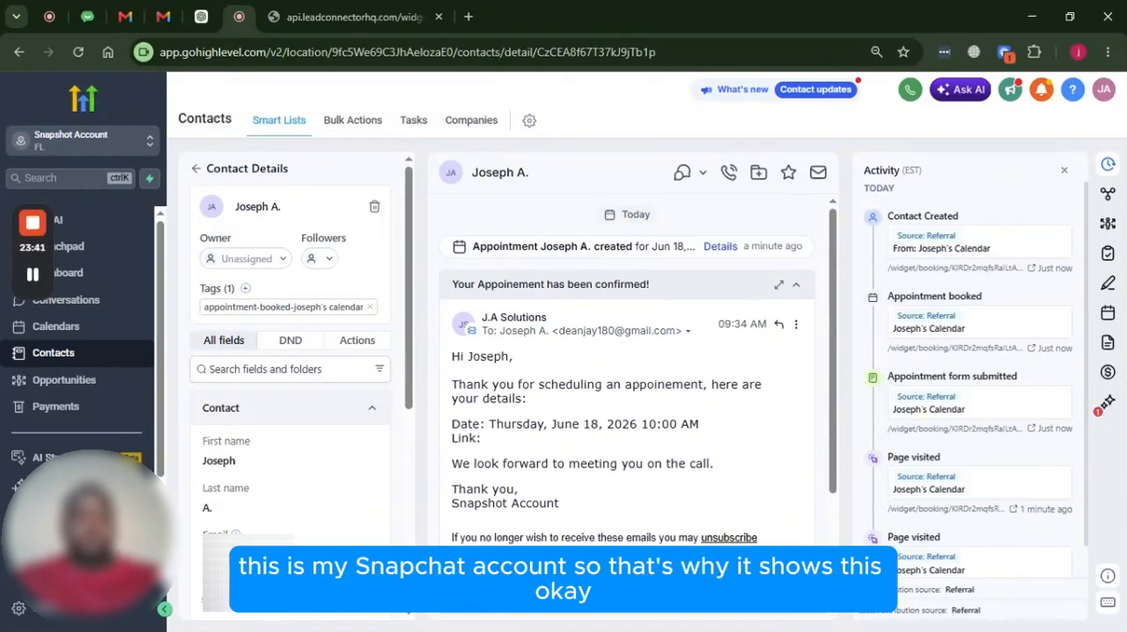
drag(561, 503, 452, 503)
scroll(590, 444, down, 1)
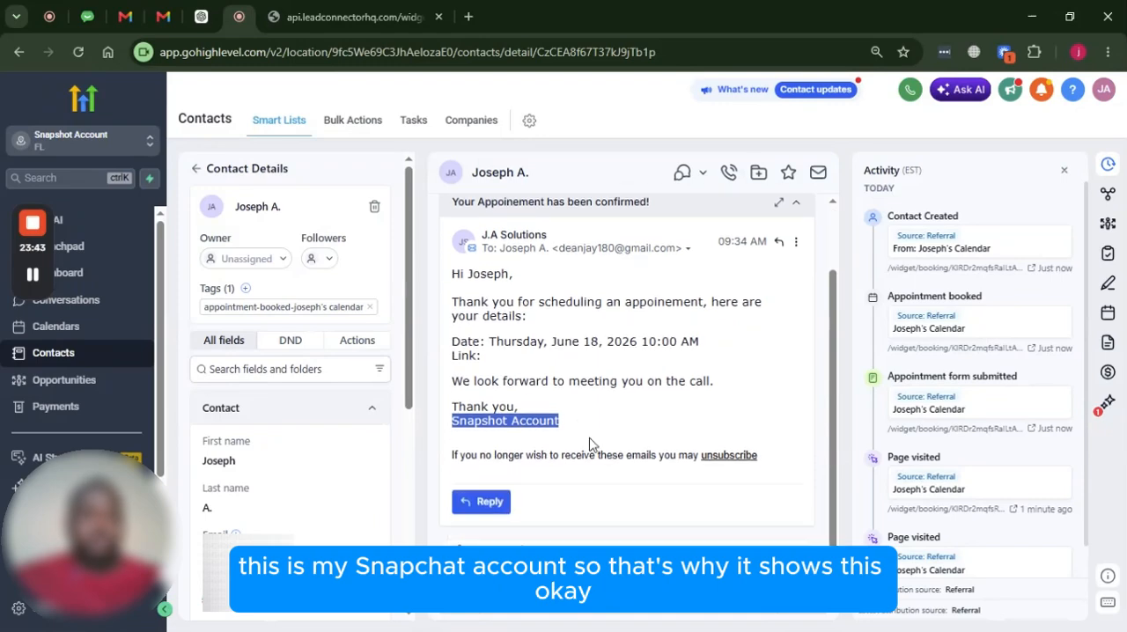
View the confirmation email's message details and open the workflow that sent it
click(795, 244)
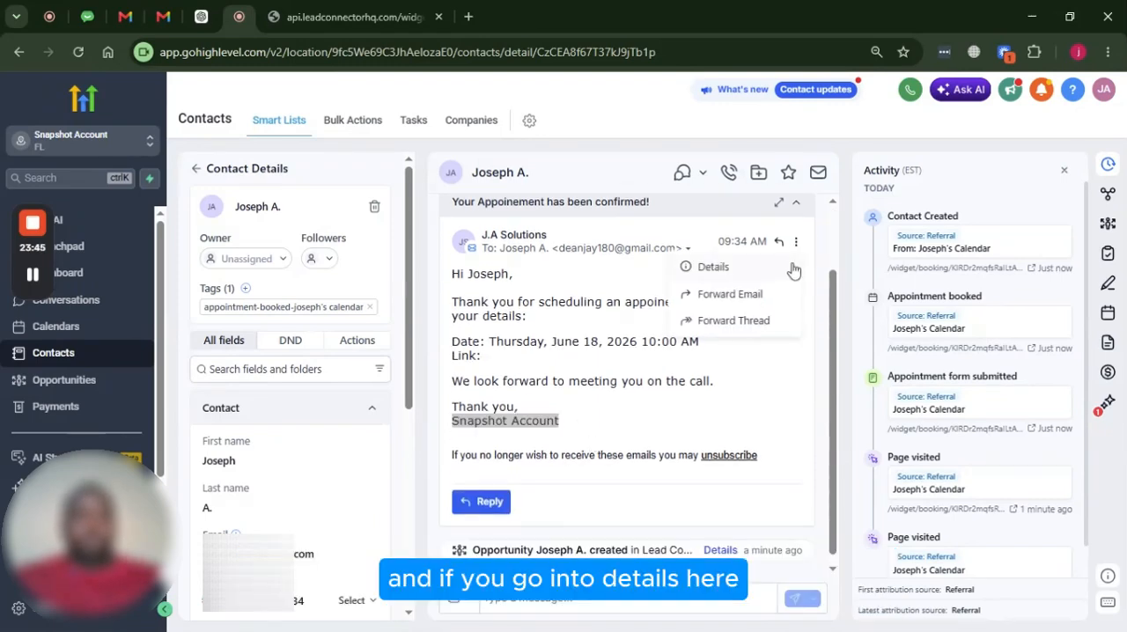
click(730, 273)
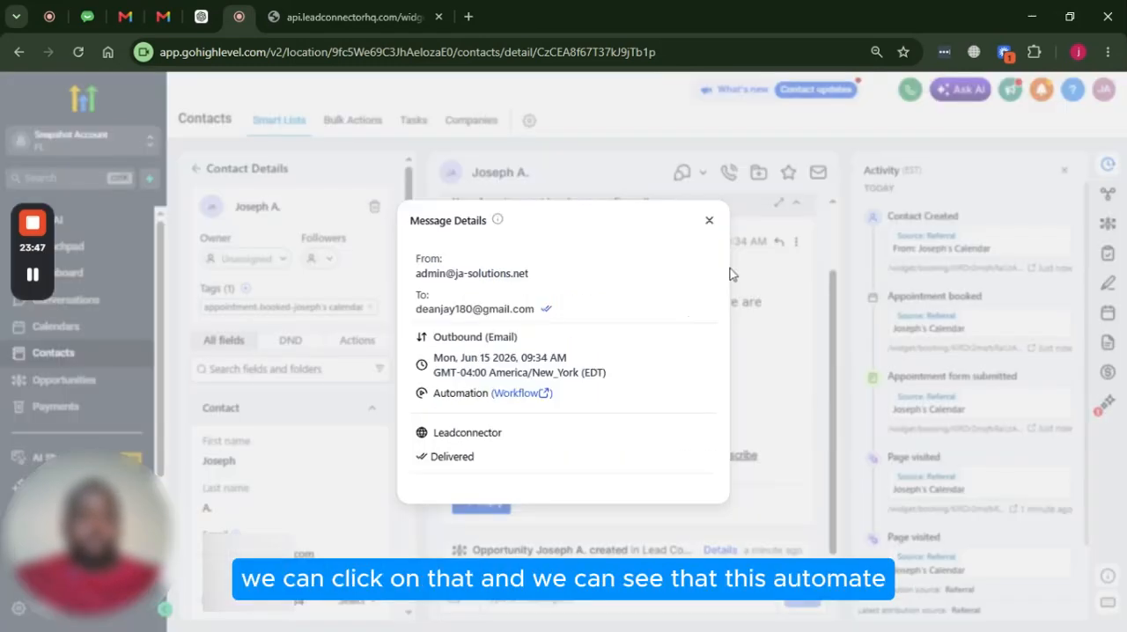
click(528, 401)
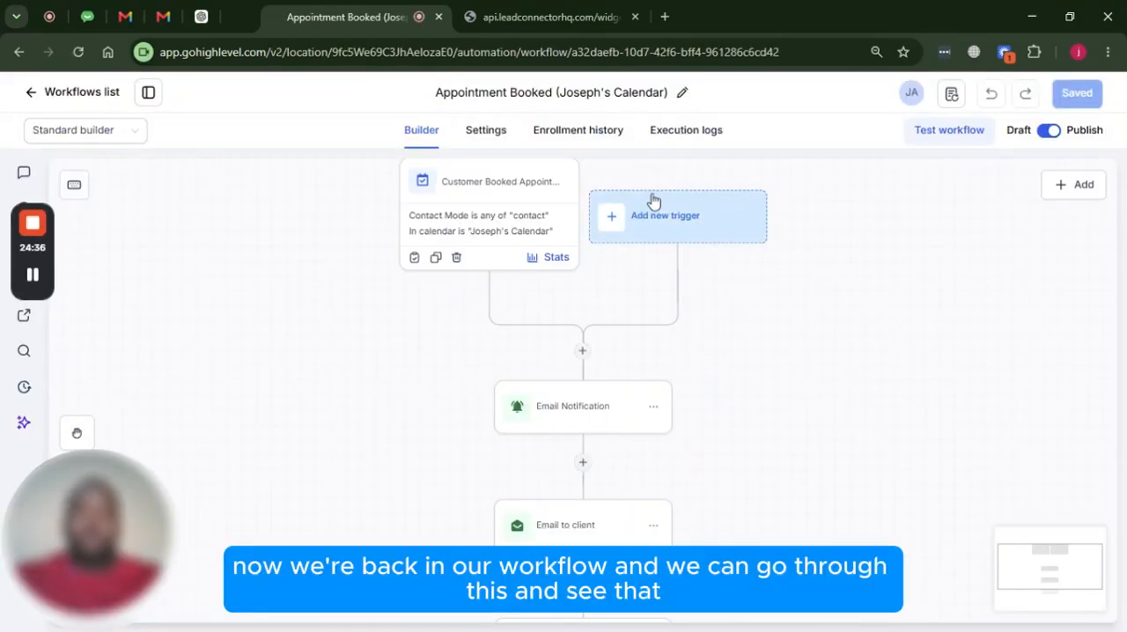
Look through the Appointment Booked workflow's actions to find which step the test contact is waiting at
scroll(699, 244, down, 3)
scroll(660, 254, down, 10)
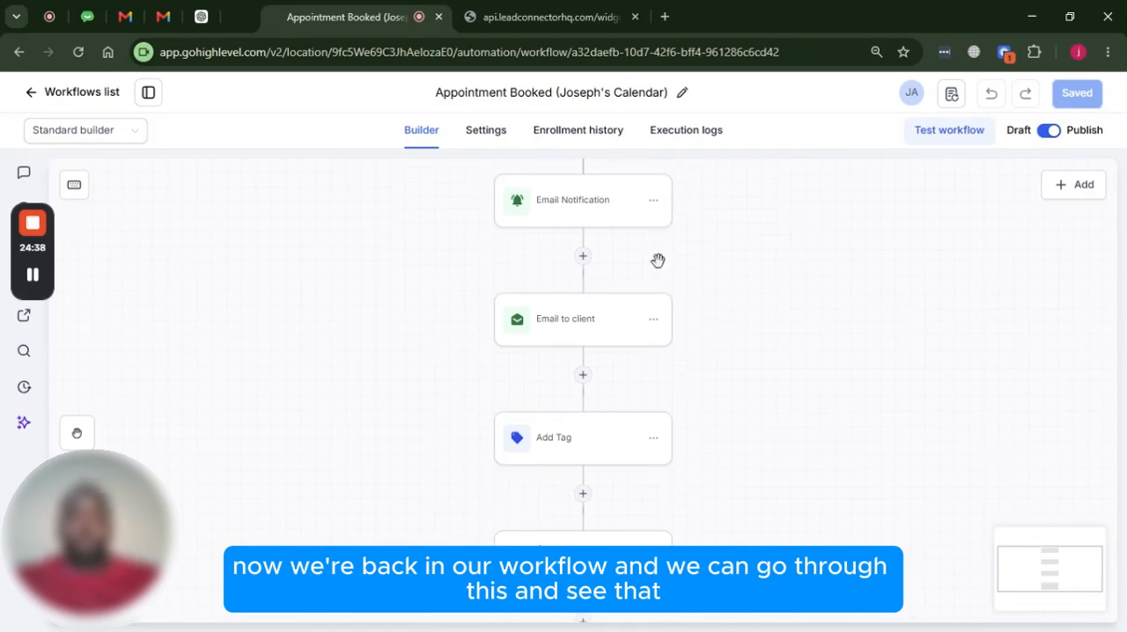
scroll(682, 257, down, 3)
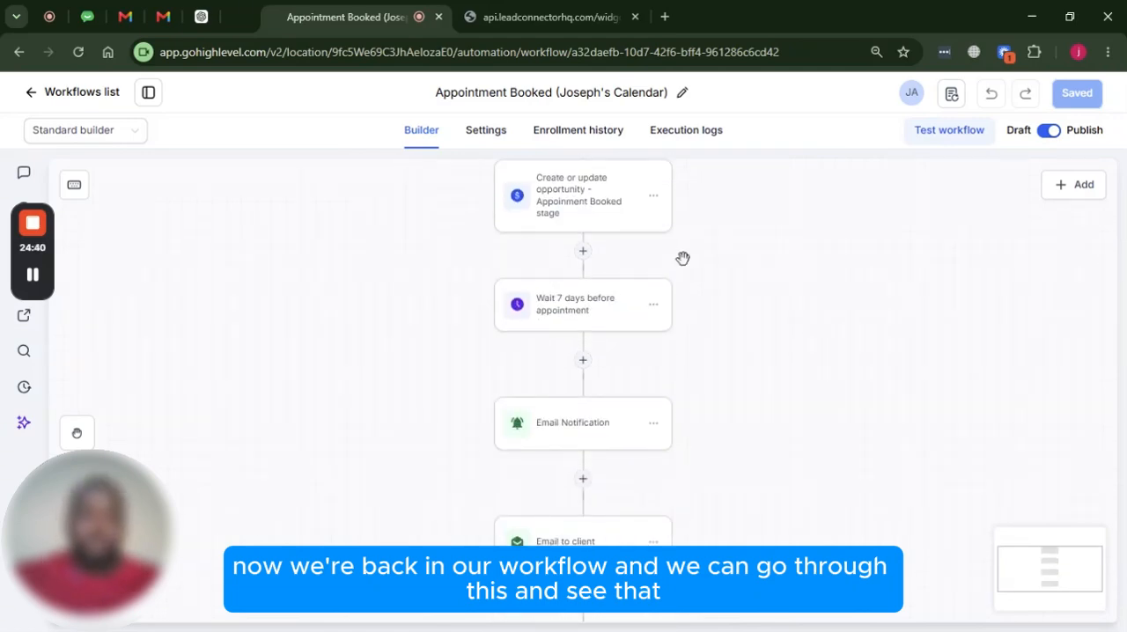
scroll(689, 264, up, 5)
scroll(693, 276, up, 9)
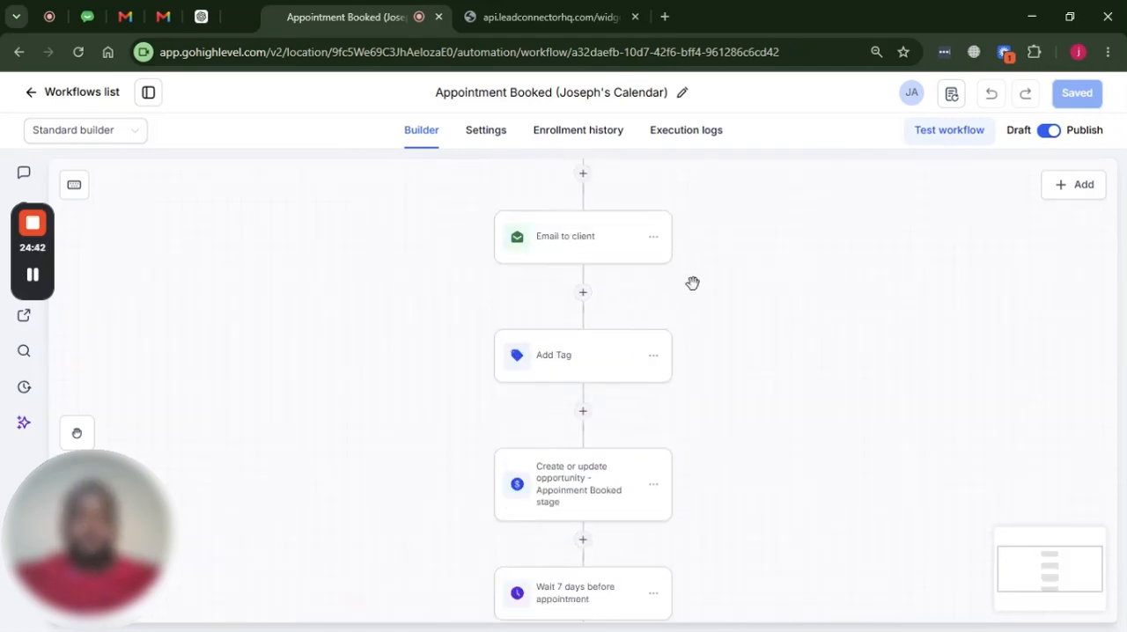
scroll(692, 285, down, 5)
scroll(690, 291, down, 12)
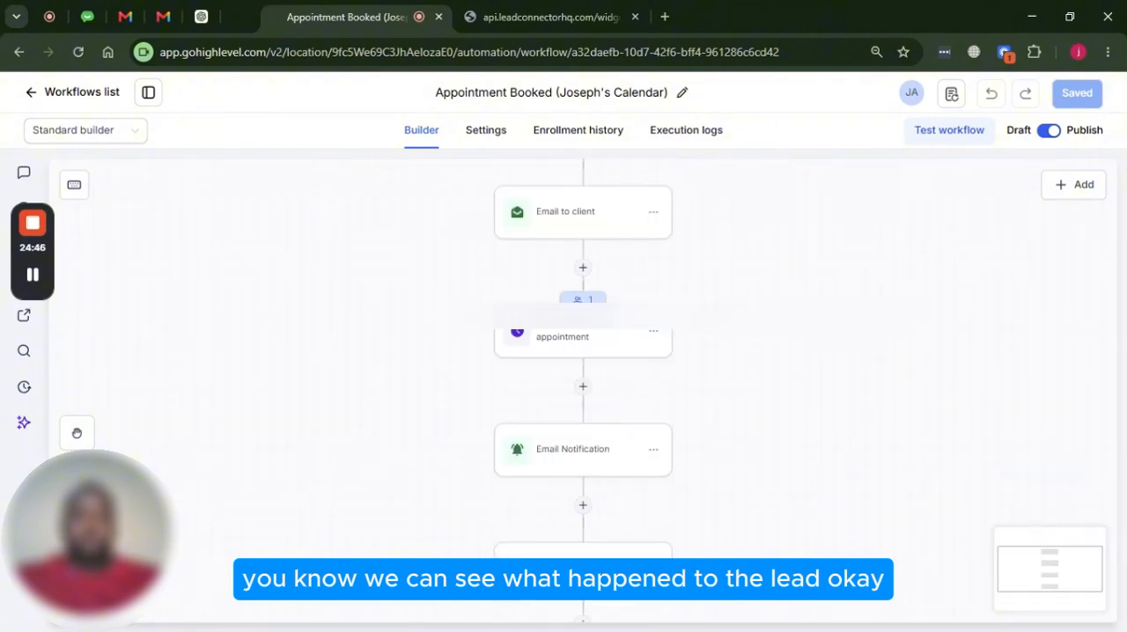
scroll(722, 334, down, 3)
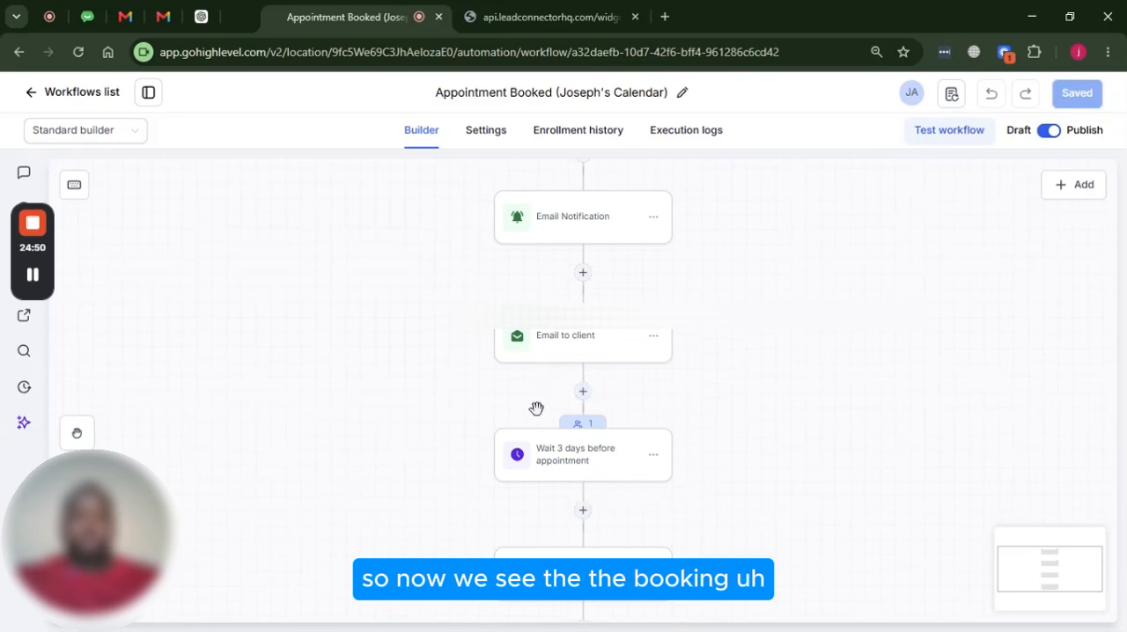
Open the workflow's execution logs and view the event details of the "Add to workflow" entry, then close them
scroll(564, 428, up, 3)
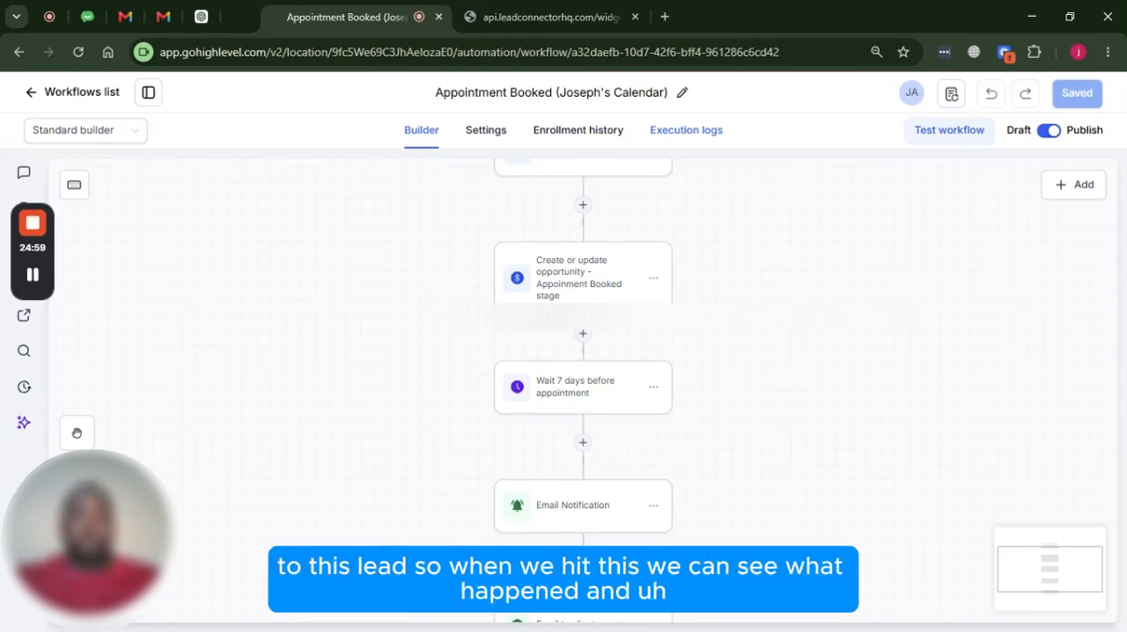
click(681, 132)
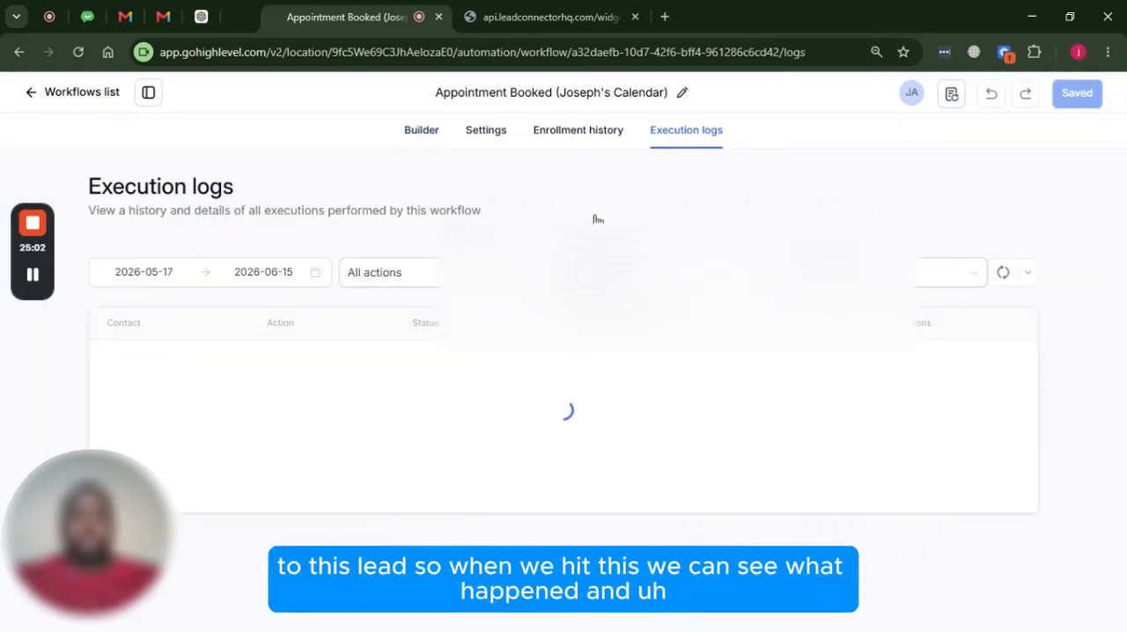
scroll(244, 526, down, 4)
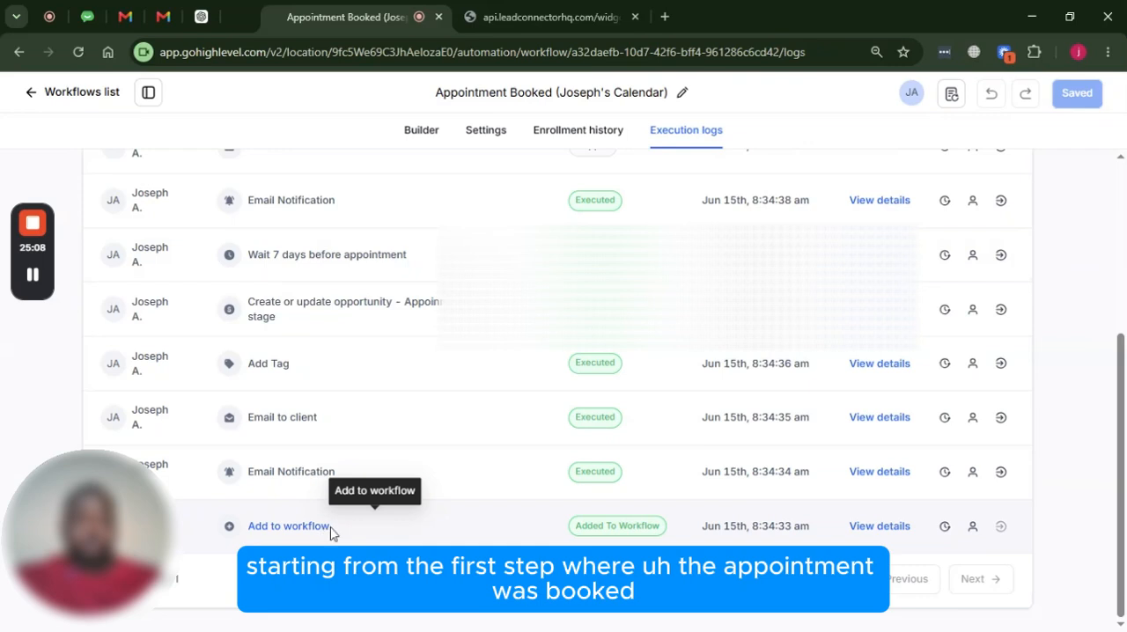
click(872, 528)
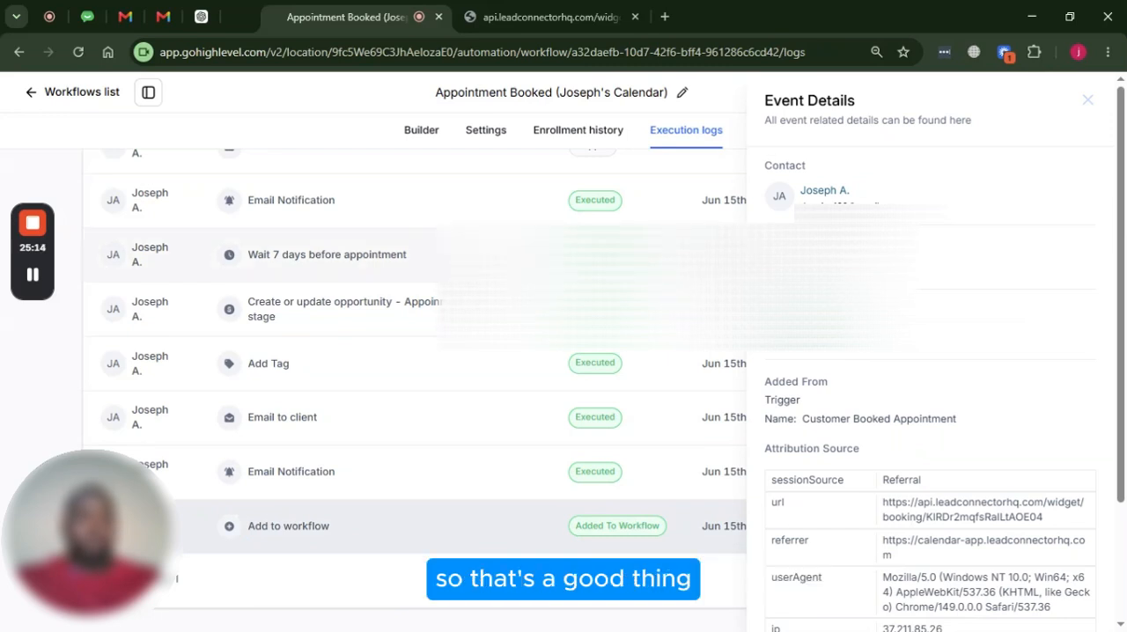
click(1089, 102)
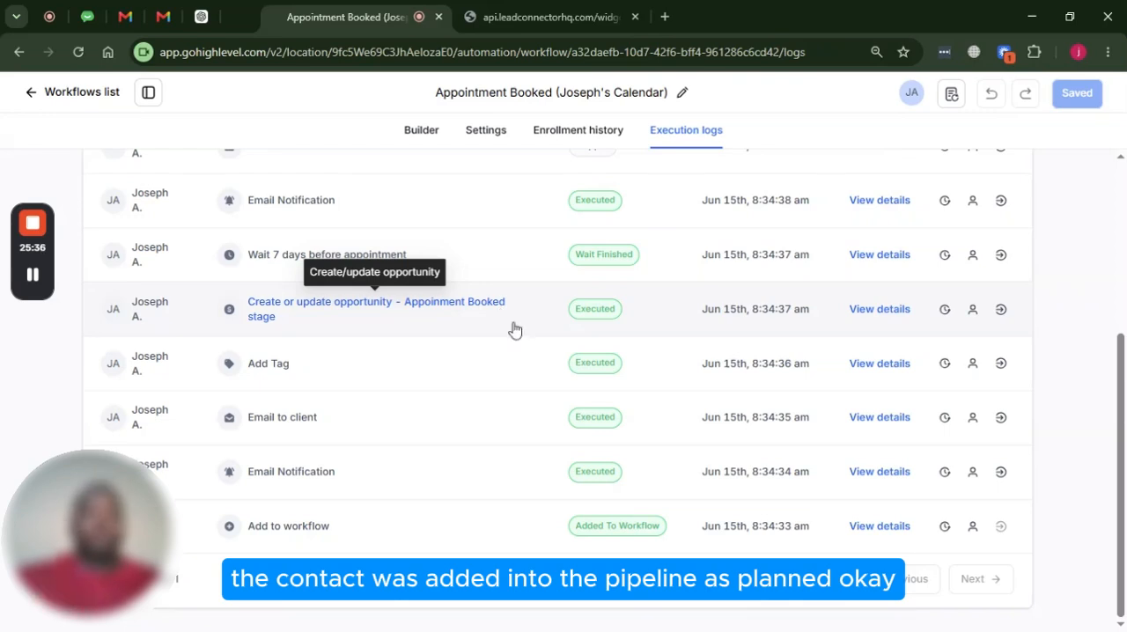
Review the execution log statuses from the opportunity entry up to the "Wait 3 days before appointment" entry
scroll(515, 330, up, 1)
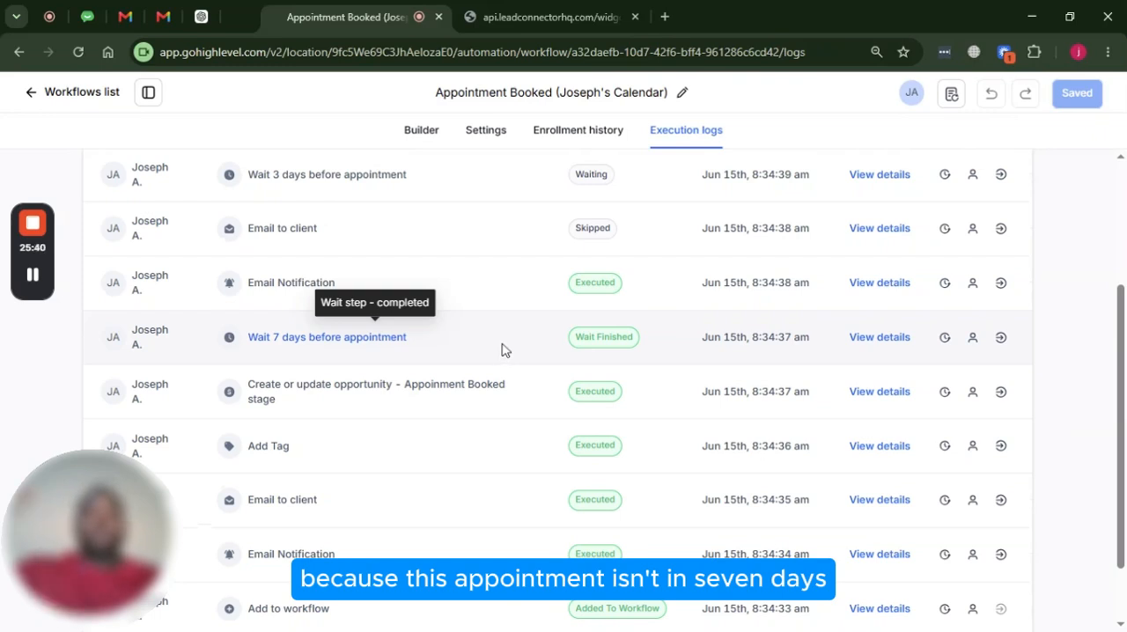
scroll(591, 388, up, 2)
scroll(564, 374, down, 2)
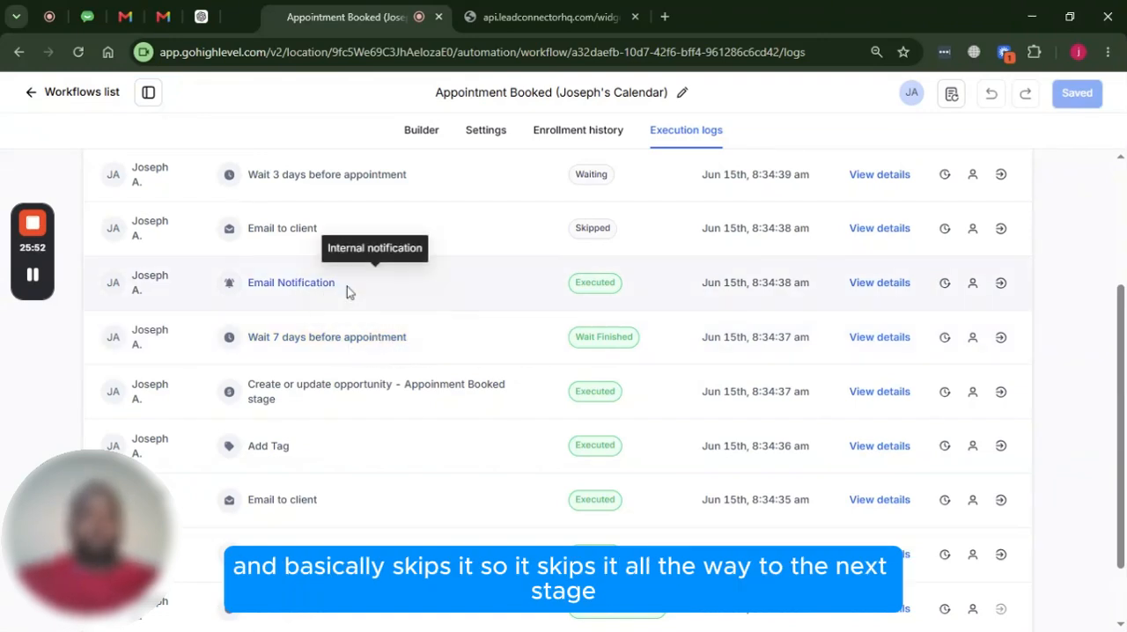
scroll(361, 291, up, 1)
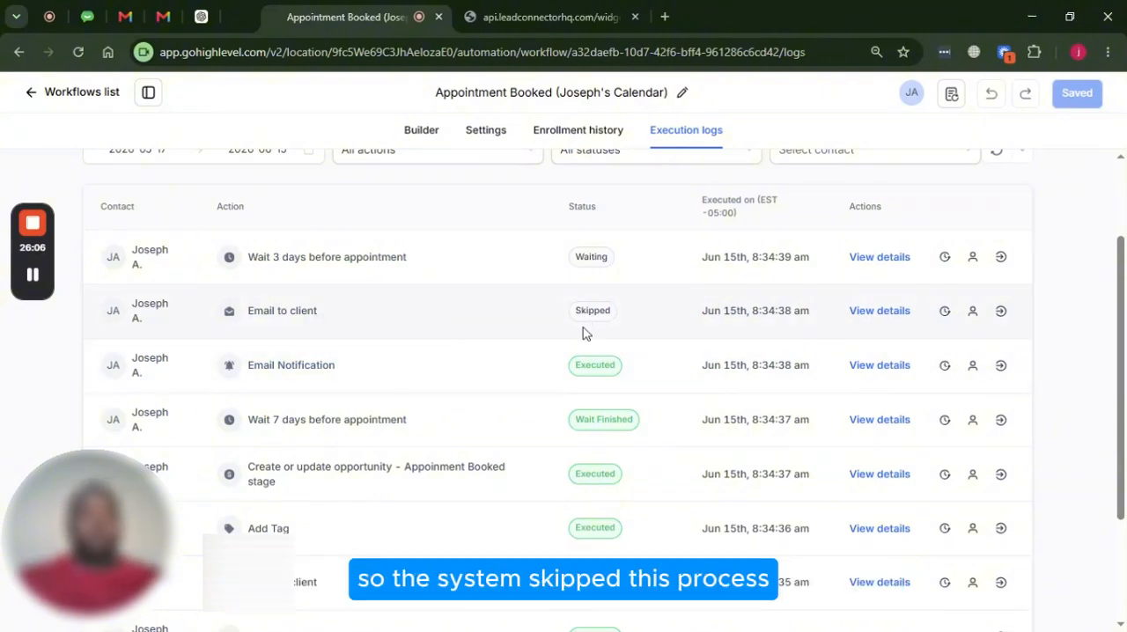
scroll(592, 317, up, 2)
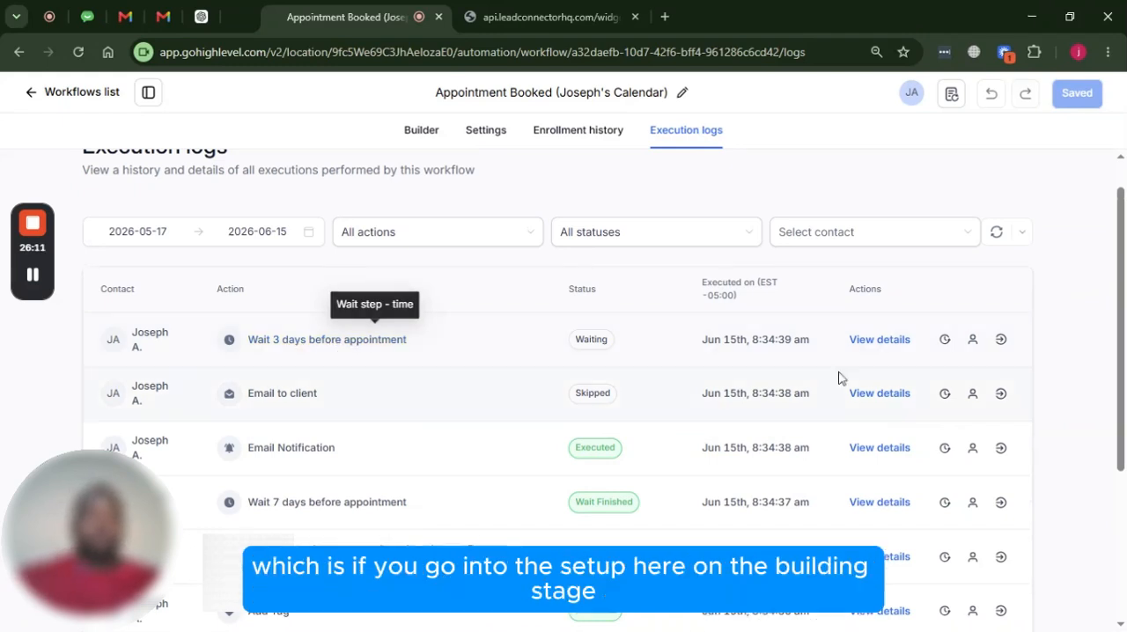
Return to the workflow builder and open the active contact statistics of the "Wait 3 days before appointment" action
click(429, 137)
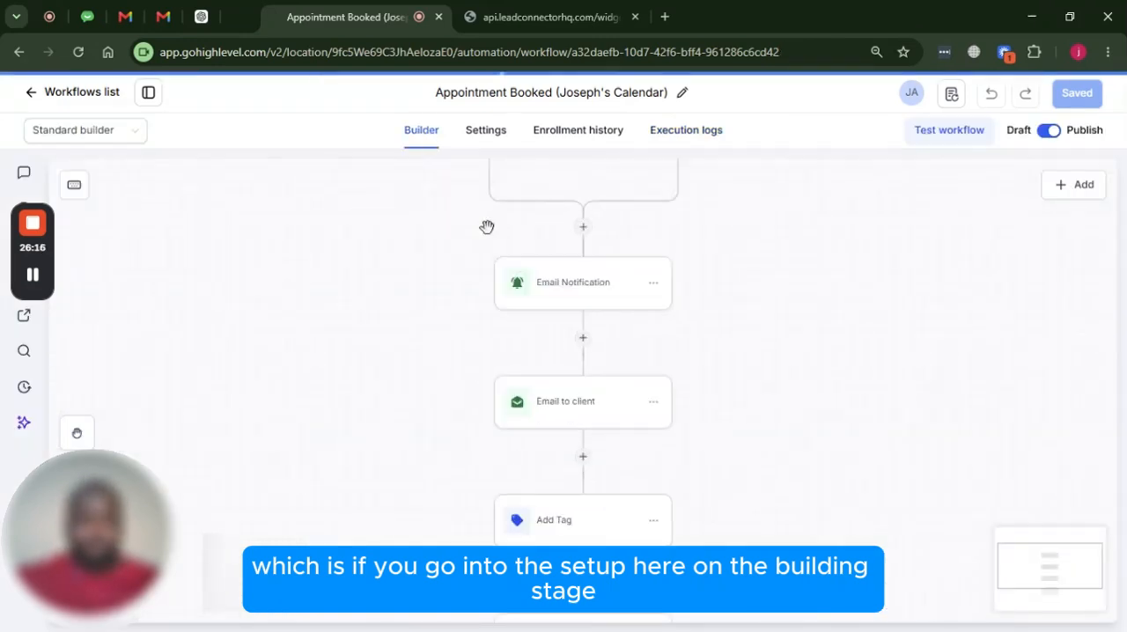
scroll(602, 360, down, 5)
scroll(679, 423, down, 3)
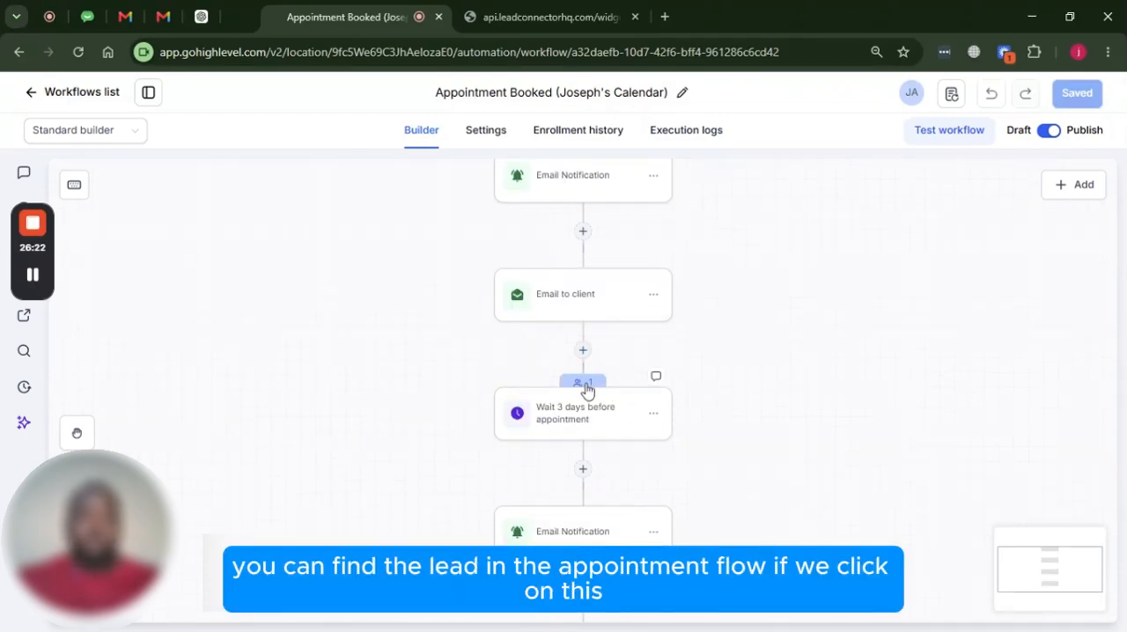
click(588, 384)
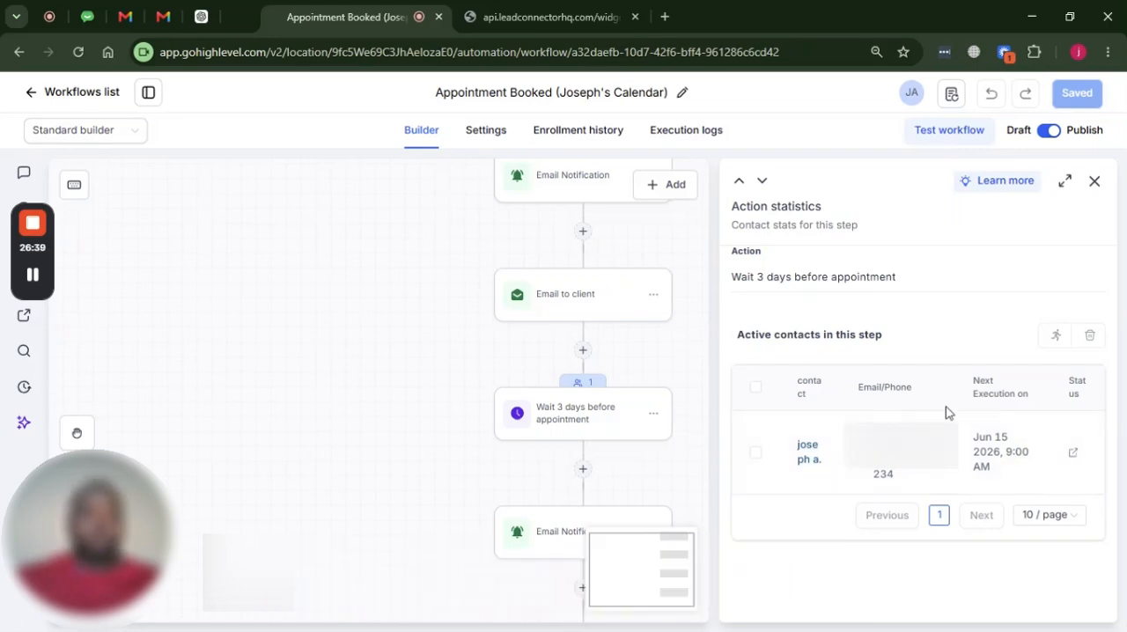
Look through the remaining reminder actions to the end of the workflow and close the action statistics
scroll(614, 407, down, 5)
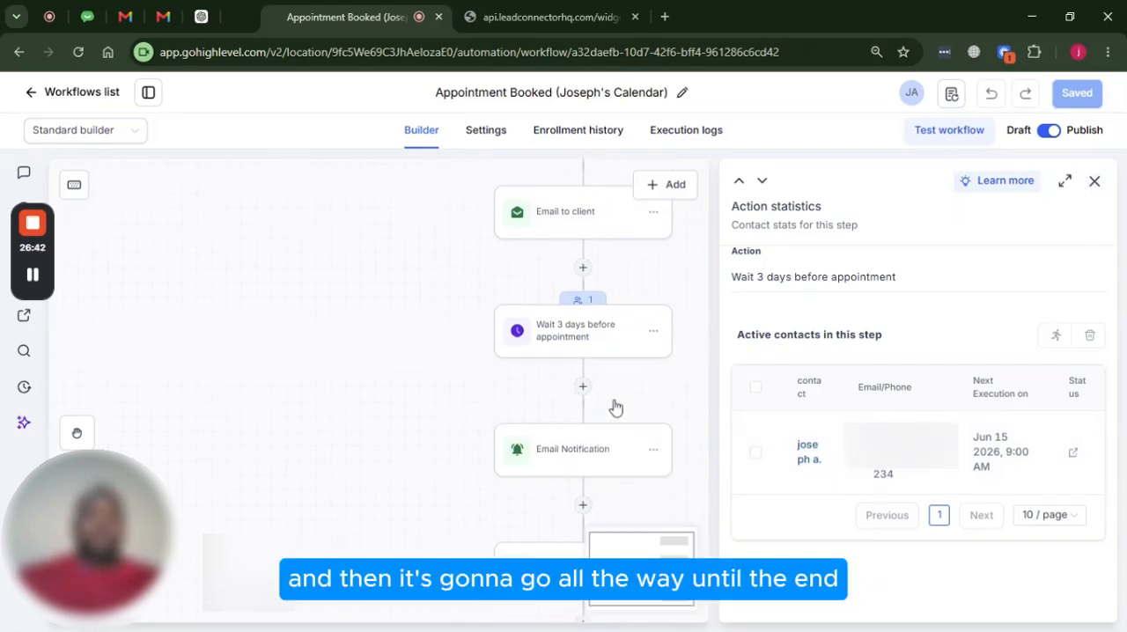
scroll(614, 407, down, 3)
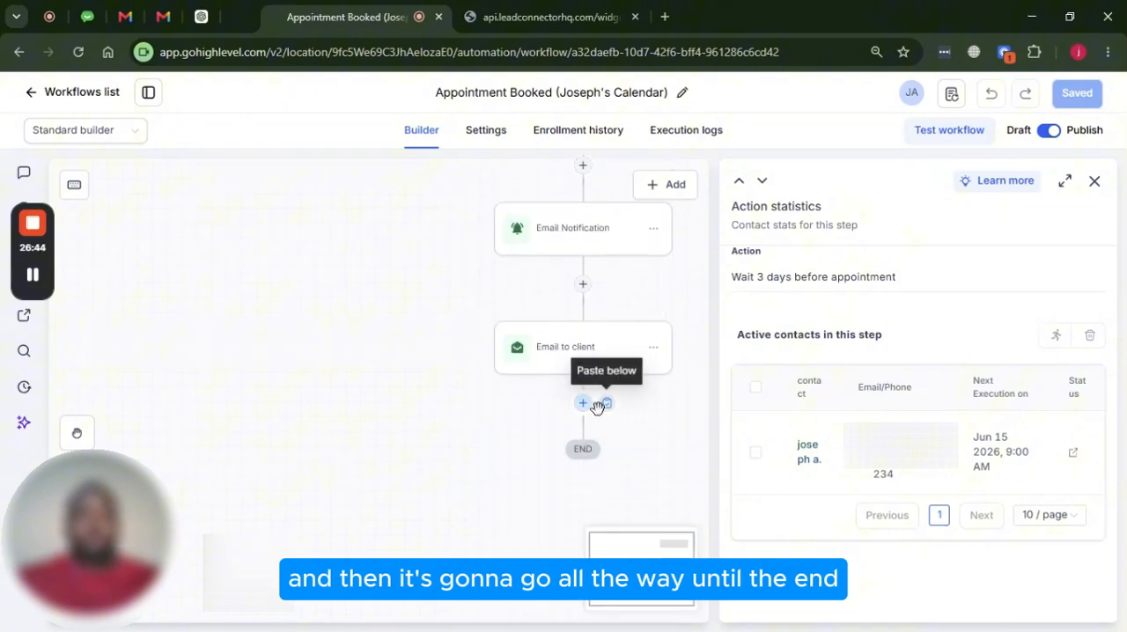
scroll(608, 388, up, 2)
scroll(599, 374, up, 1)
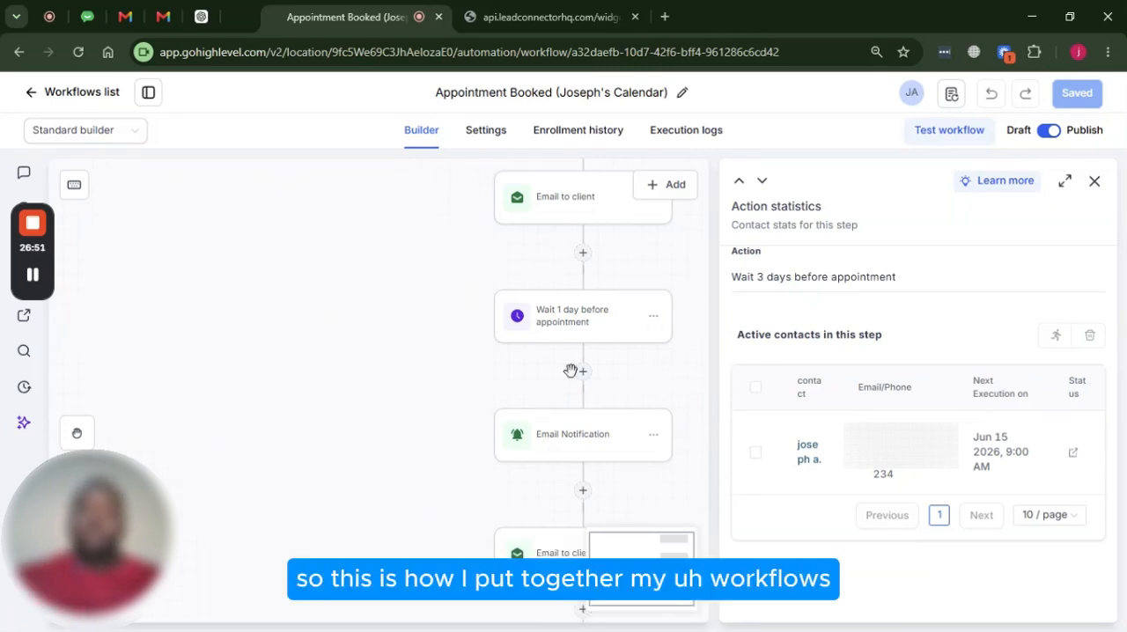
click(1099, 185)
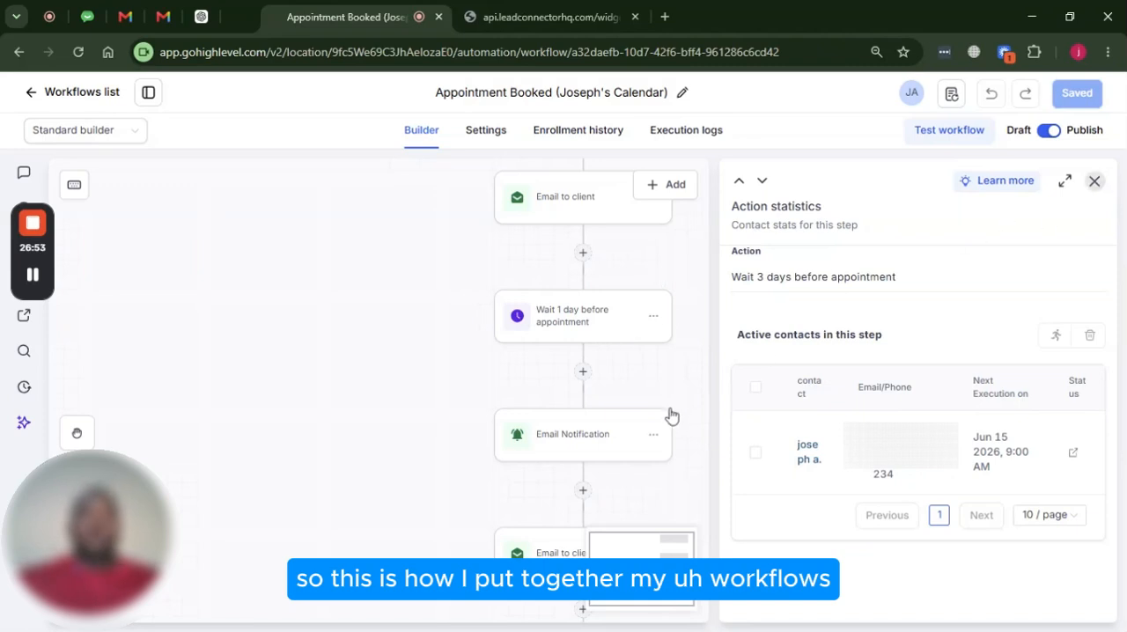